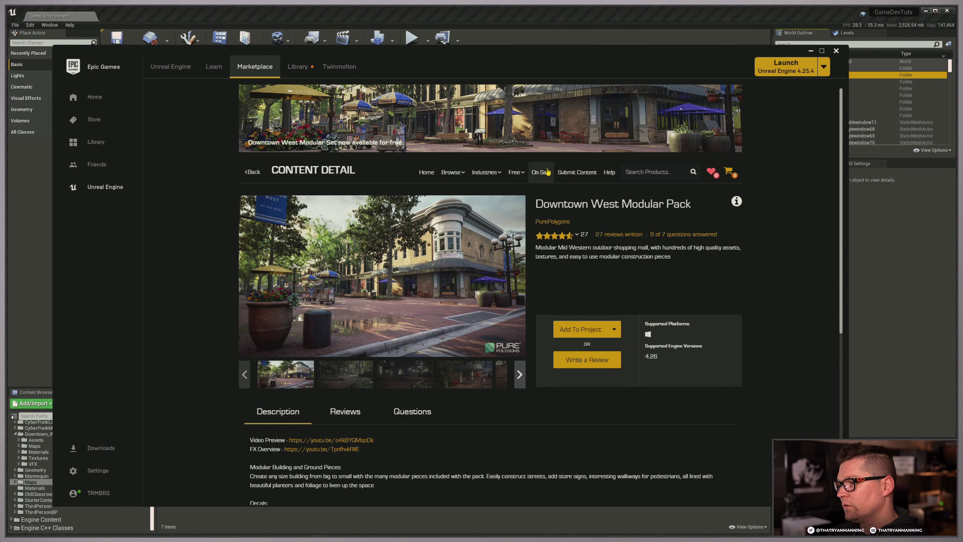
Step: Look at the Downtown West Modular Pack page in the Epic Games Launcher and return to the Unreal Editor
left_click(755, 19)
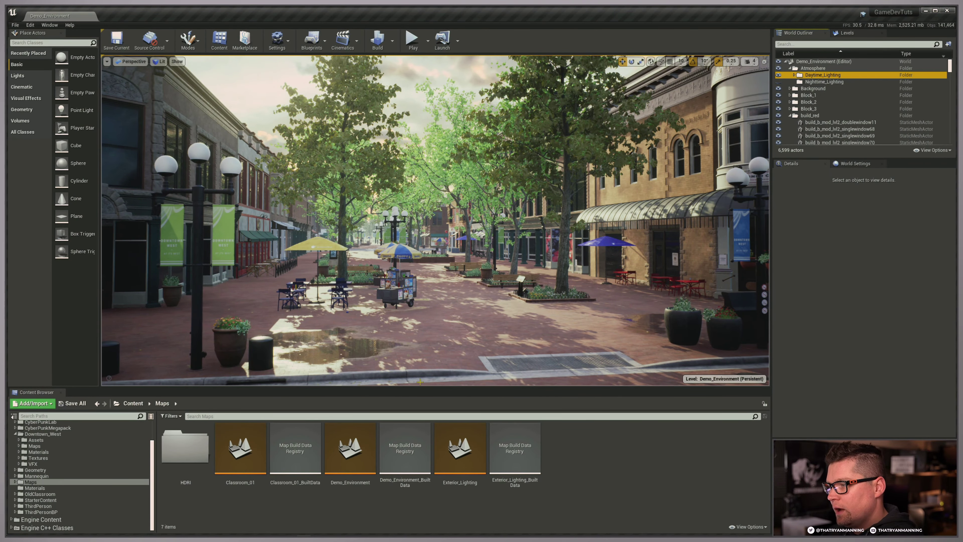
left_click(333, 532)
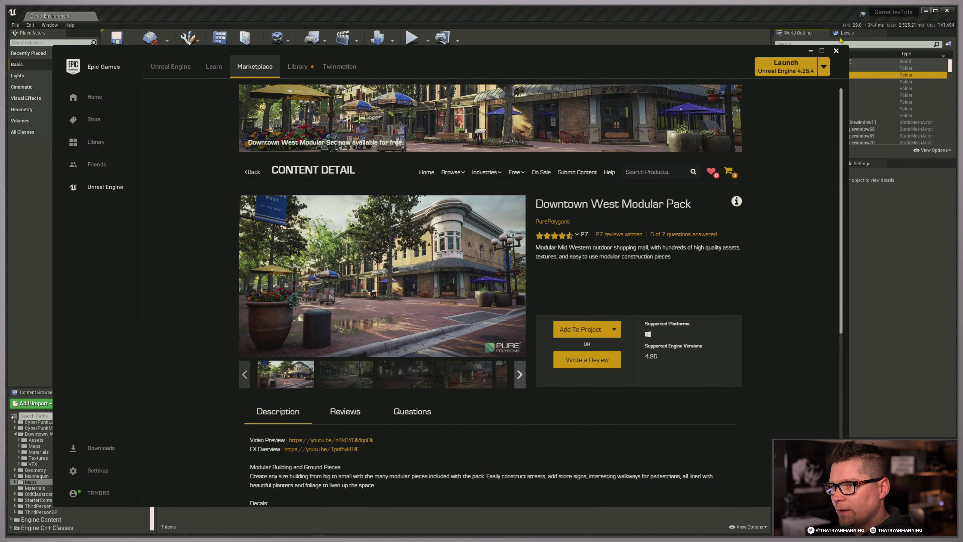
left_click(796, 18)
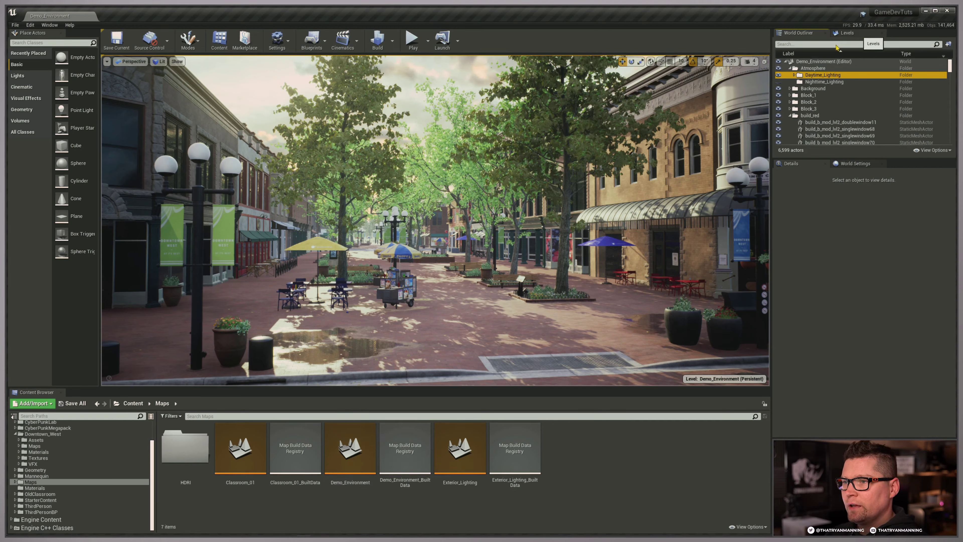
Step: Hide the Daytime_Lighting sublevel of Demo_Environment and return to the level's actor list
left_click(49, 25)
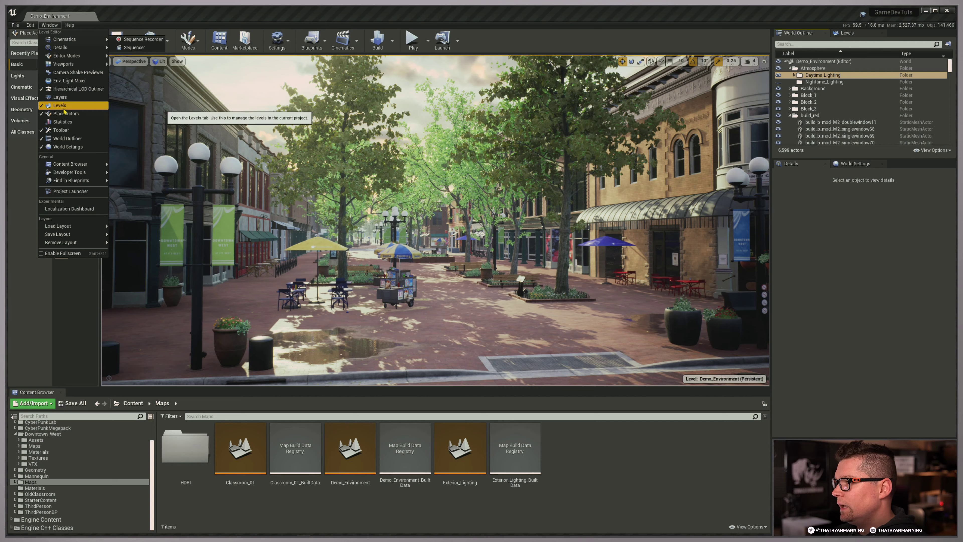
left_click(389, 13)
left_click(859, 34)
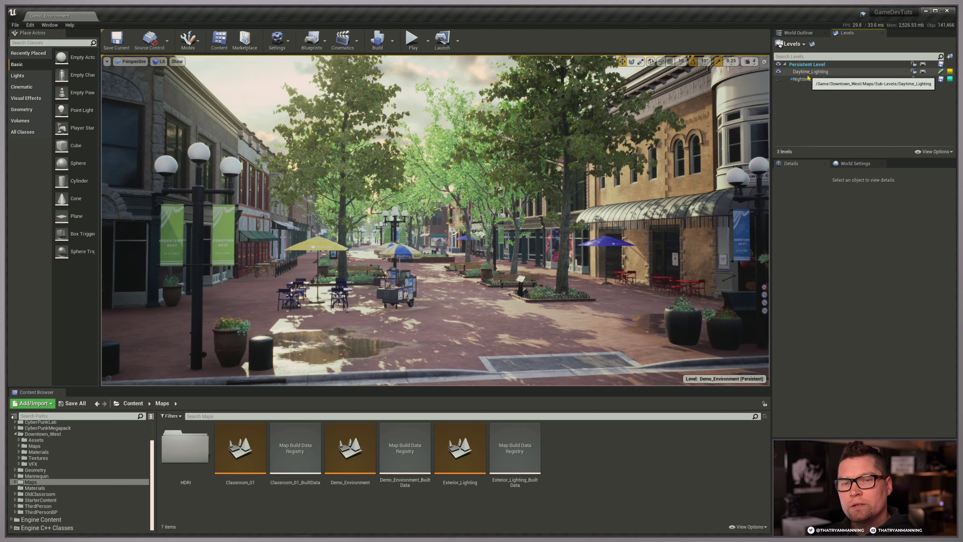
left_click(914, 79)
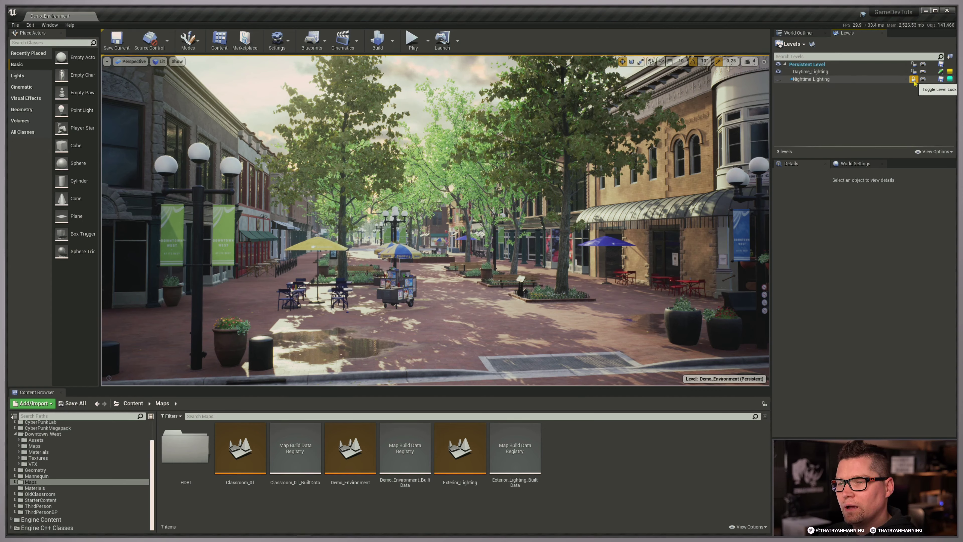
left_click(778, 73)
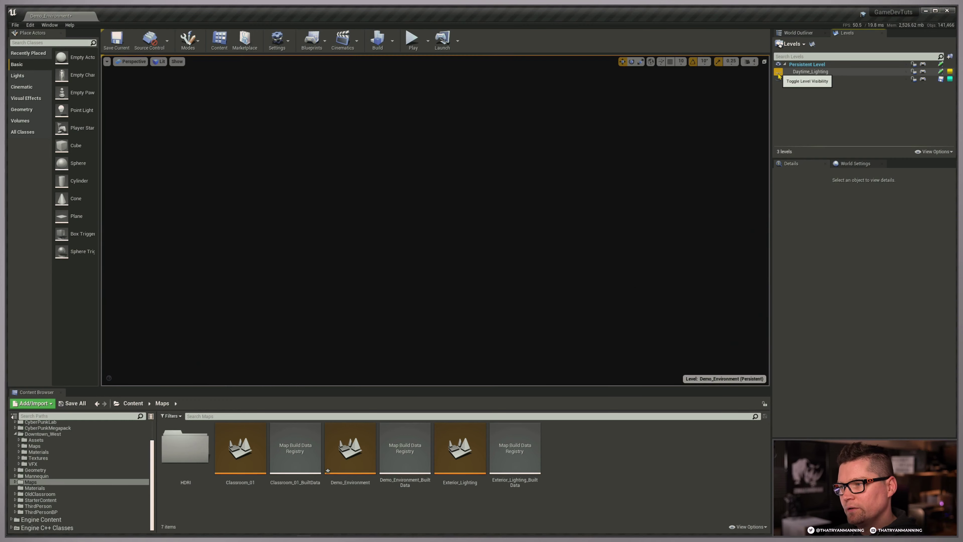
left_click(802, 34)
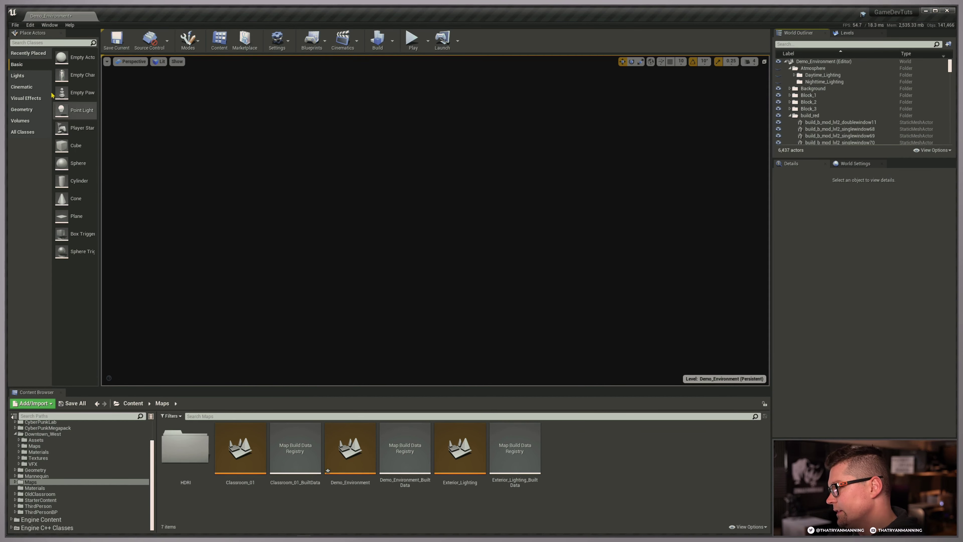
Step: Place a directional light and a sky light in the street plaza, and show the editor icons in the viewport
left_click(19, 75)
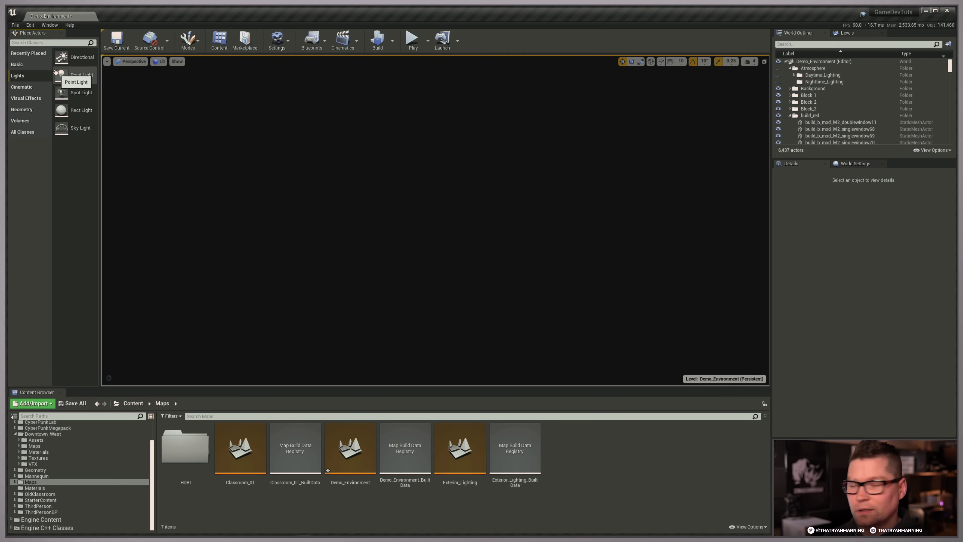
left_click_drag(56, 72, 344, 266)
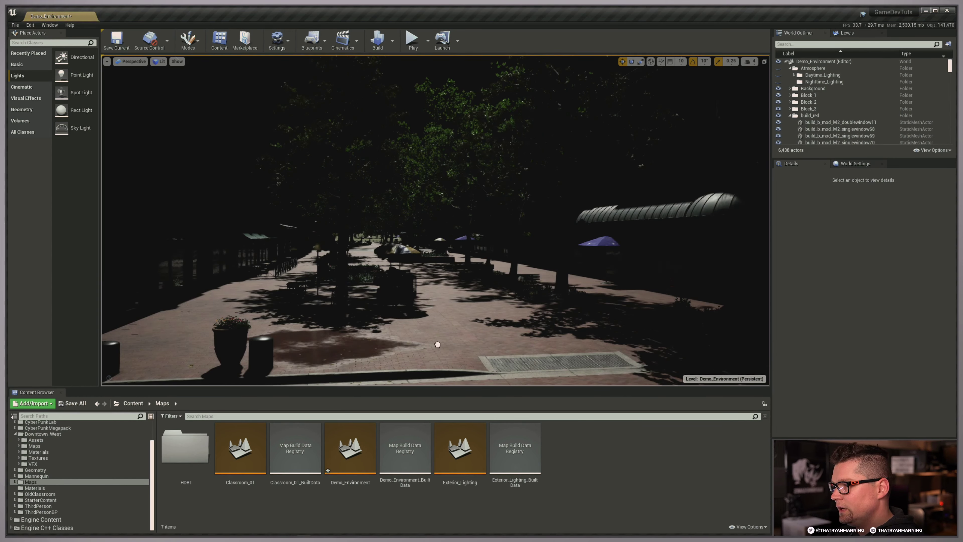
left_click_drag(437, 345, 463, 329)
key("g")
Step: Select the directional light and sky light together and raise them vertically above the plaza pavement
right_click_drag(463, 329, 468, 385)
key("w")
left_click(405, 268, "ctrl")
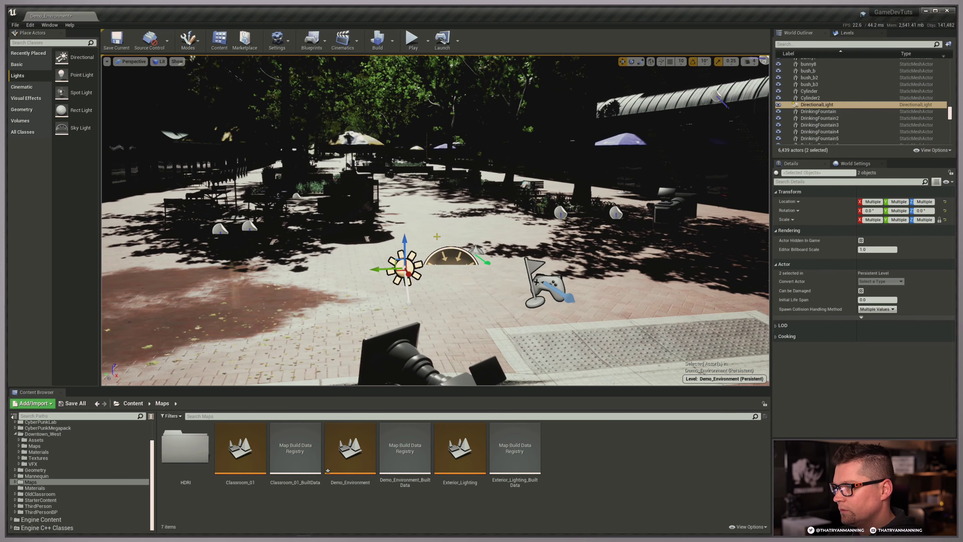
left_click_drag(405, 243, 405, 149)
right_click_drag(405, 149, 405, 148)
key("s")
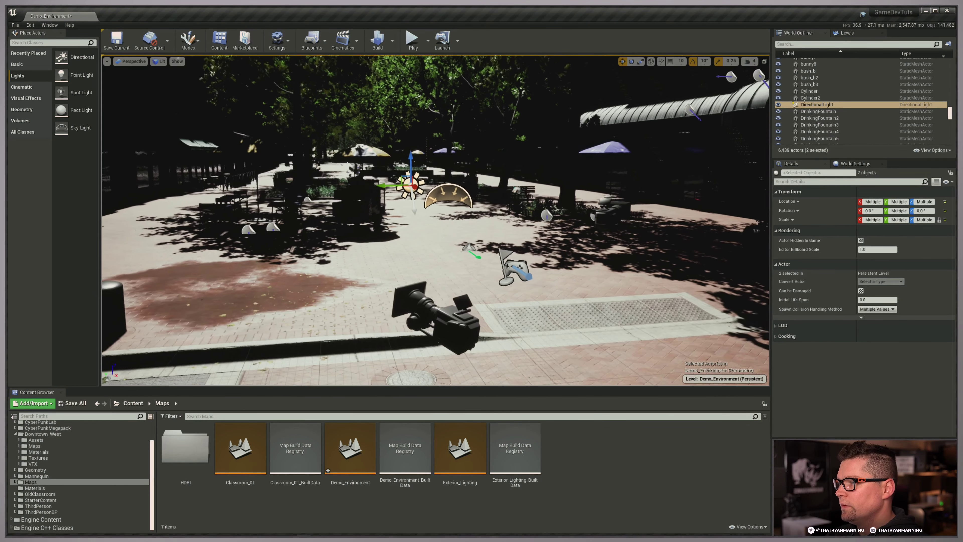
right_click_drag(484, 253, 483, 252)
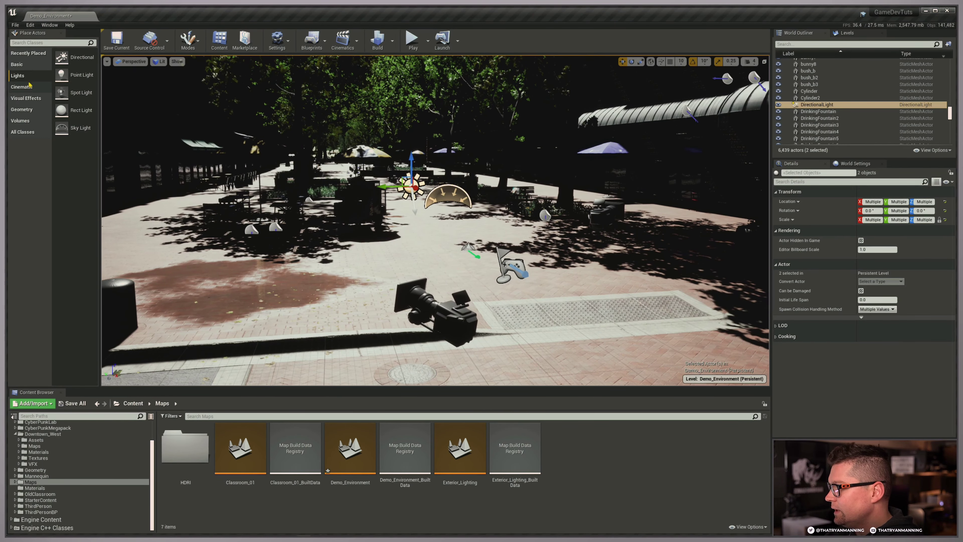
Step: Find the Post Process Volume actor with the search "post", place it near the lights, and clear the search
left_click(34, 42)
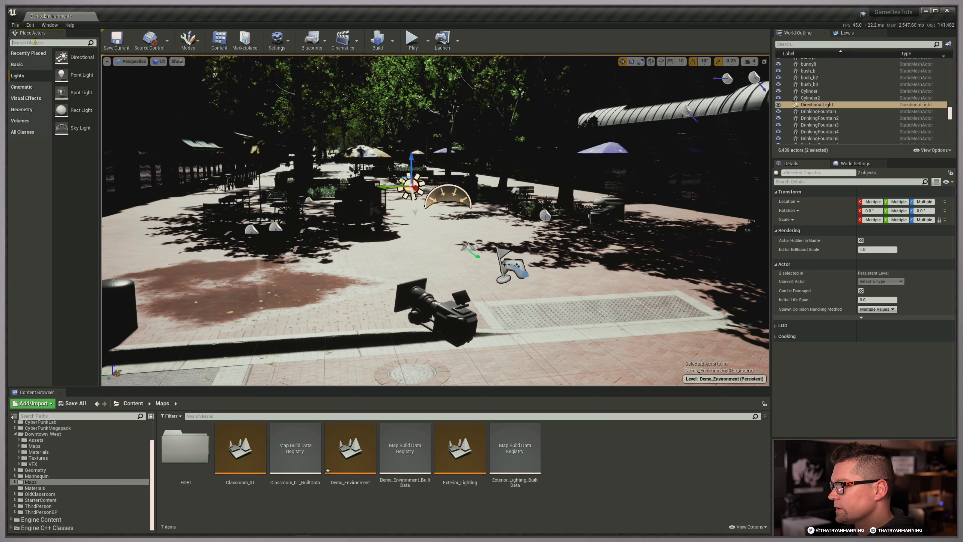
type("post")
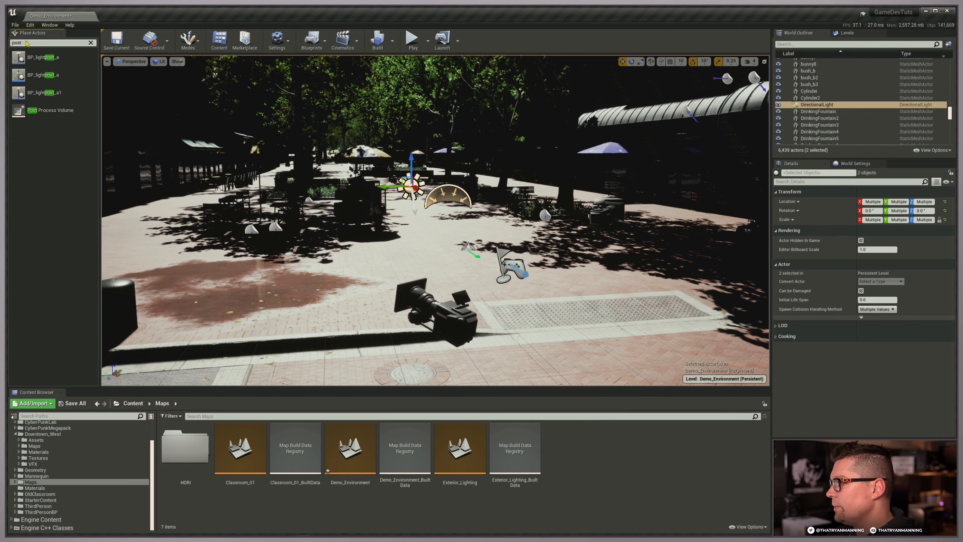
left_click_drag(51, 110, 433, 267)
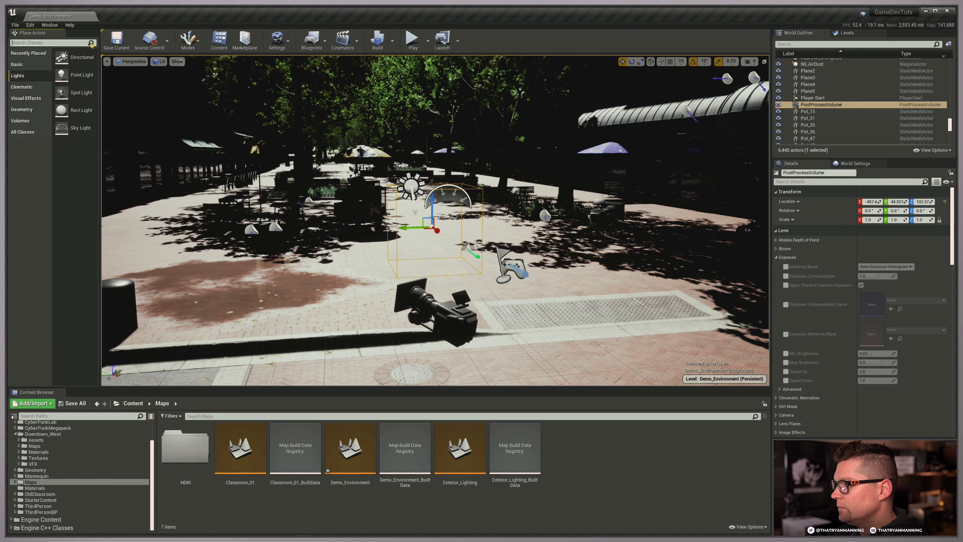
left_click(91, 43)
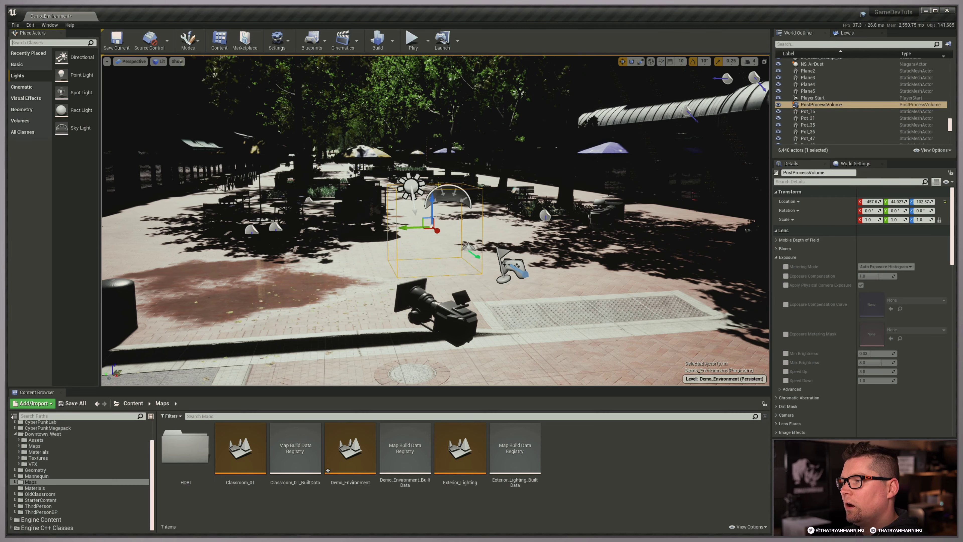
Step: Group the post process volume, sky light and directional light in a new folder named "-environment"
right_click_drag(454, 205, 454, 129)
right_click_drag(547, 207, 546, 272)
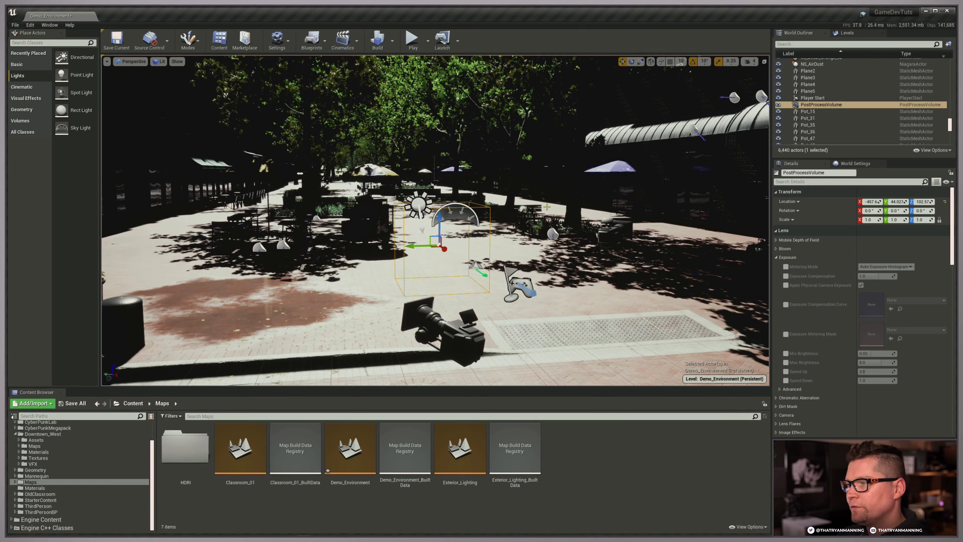
left_click(460, 220, "ctrl")
left_click(419, 204, "ctrl")
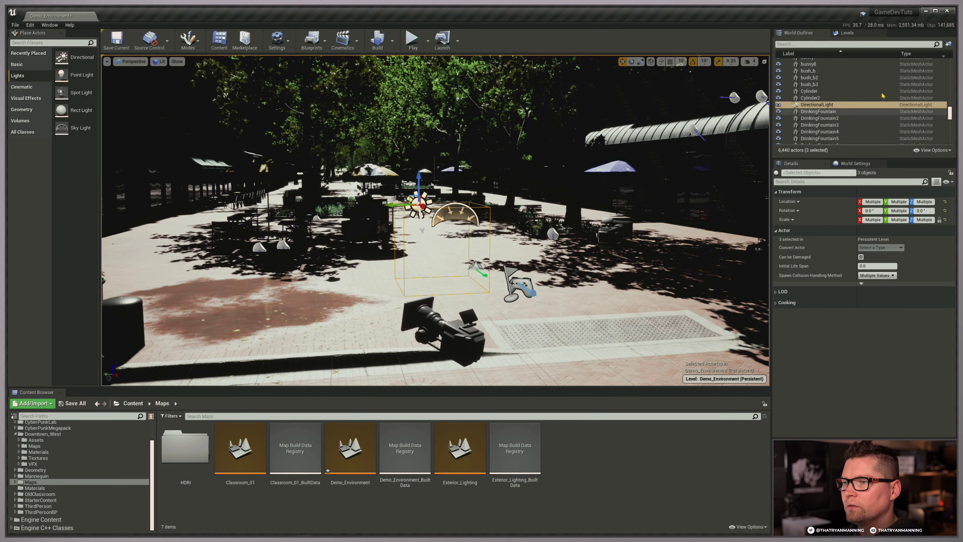
left_click(948, 44)
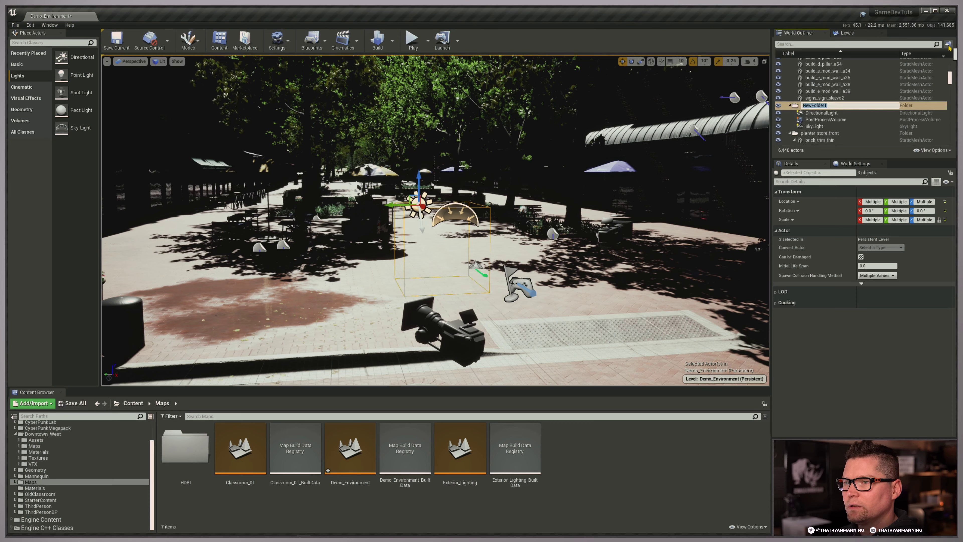
type("-env")
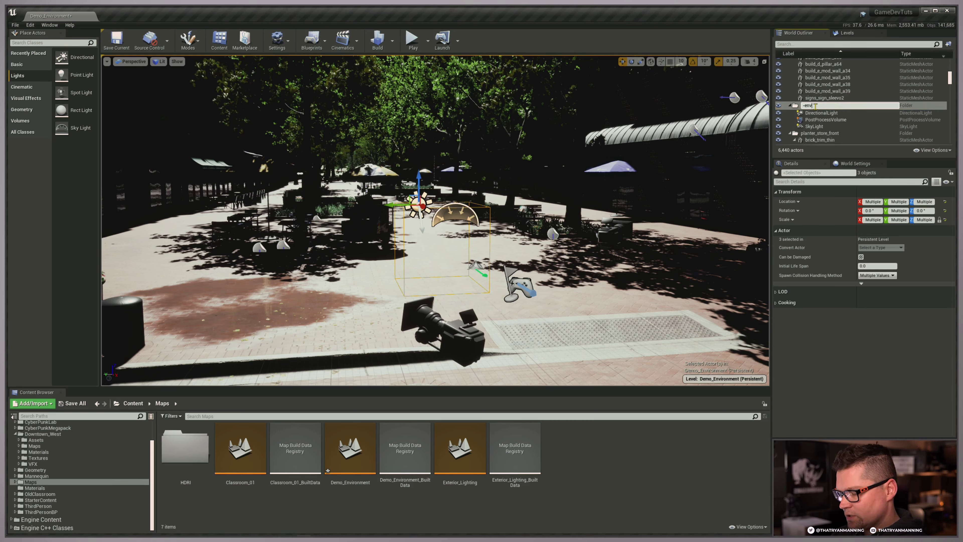
type("ironment")
key("Return")
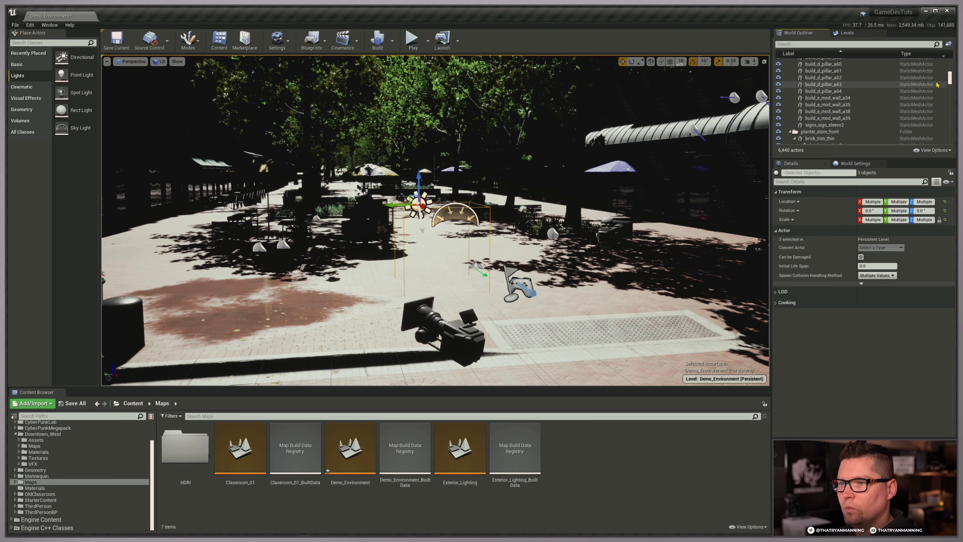
Step: Collapse the Atmosphere and build_red folders in the level's actor hierarchy
left_click_drag(950, 82, 950, 64)
left_click(790, 95)
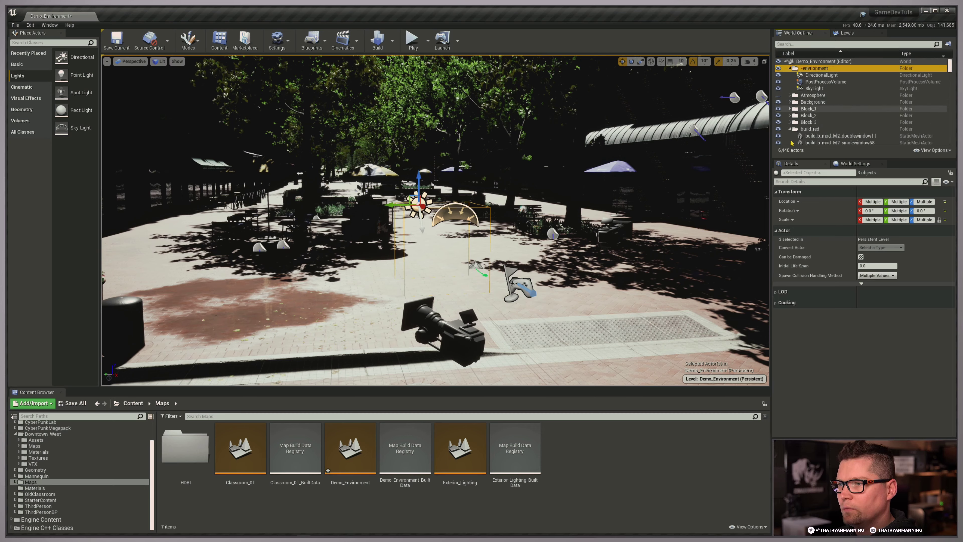
left_click(790, 128)
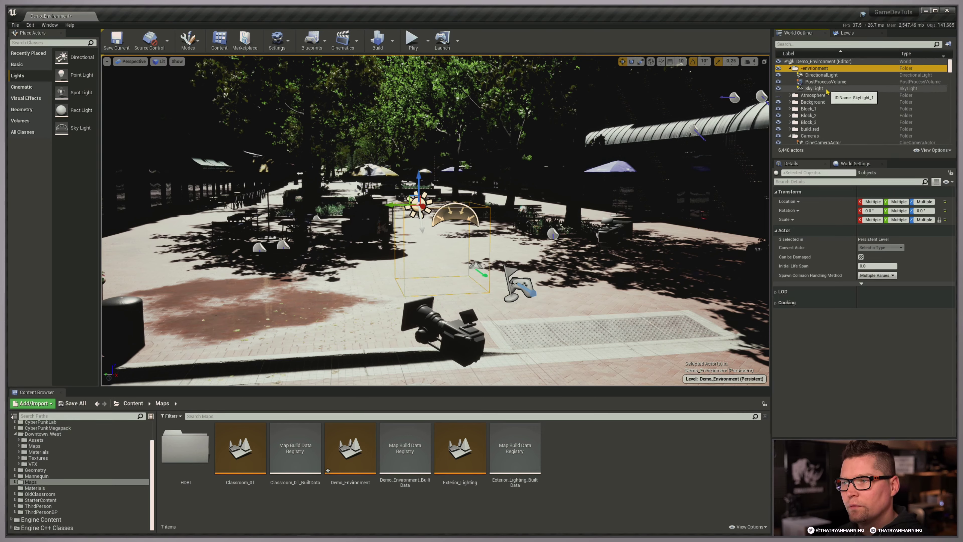
Step: Set the mobility of the directional light and the sky light to Movable, and widen the property value column
left_click(821, 75)
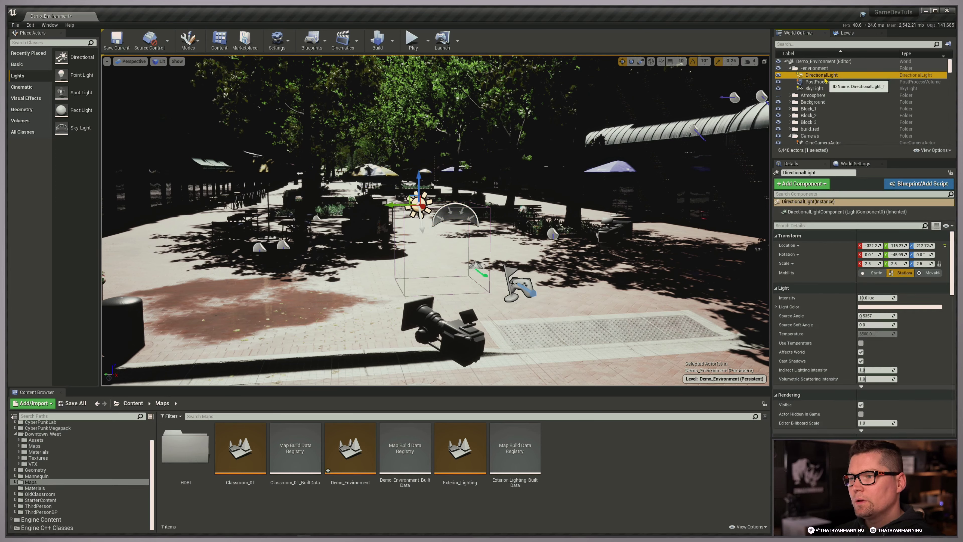
left_click(926, 274)
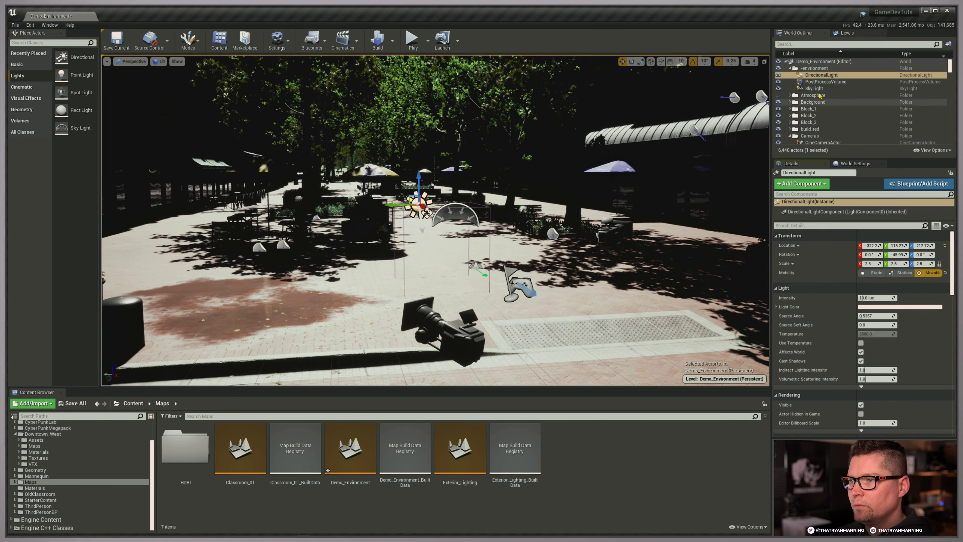
left_click(815, 88)
left_click(925, 273)
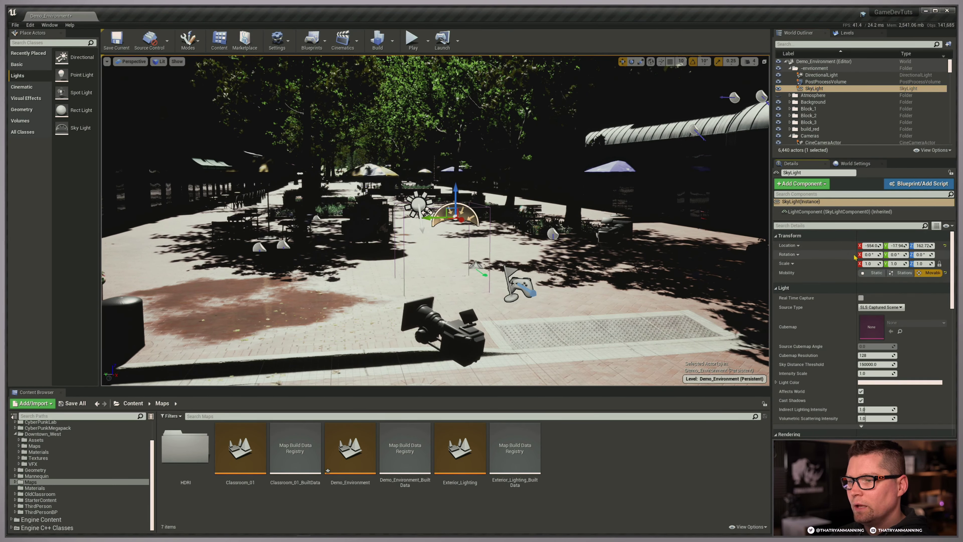
left_click_drag(856, 255, 835, 253)
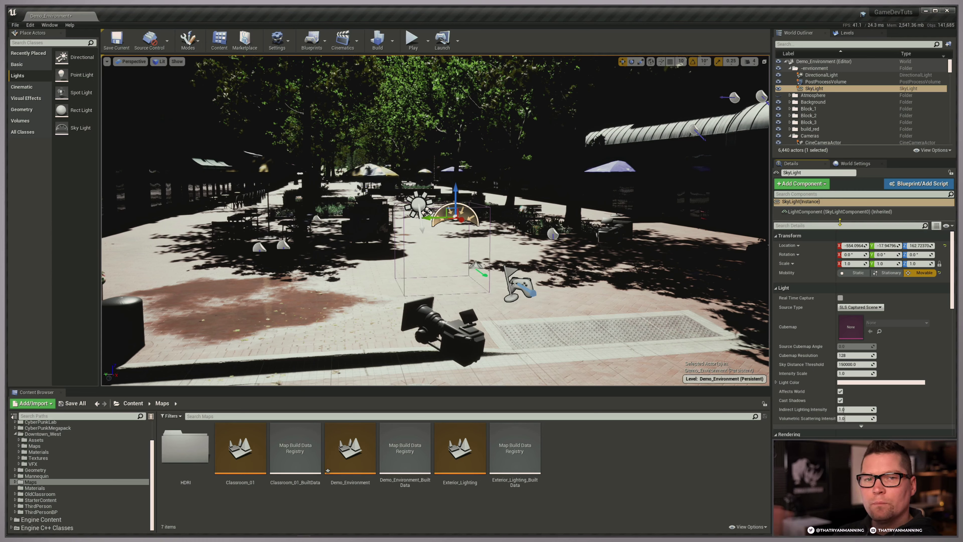
Step: Enable Infinite Extent (Unbound) on the post process volume
left_click(834, 83)
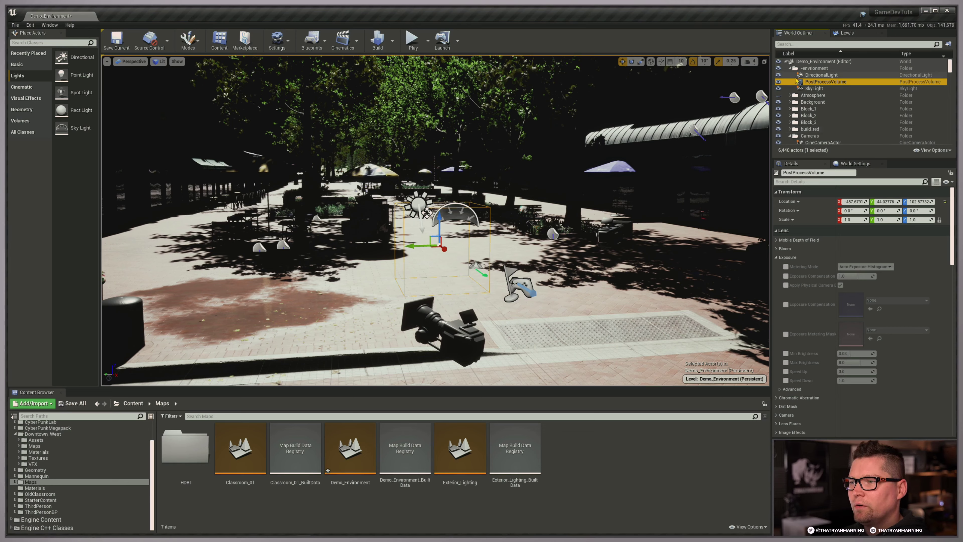
scroll(870, 308, "down", 3)
scroll(870, 308, "down", 10)
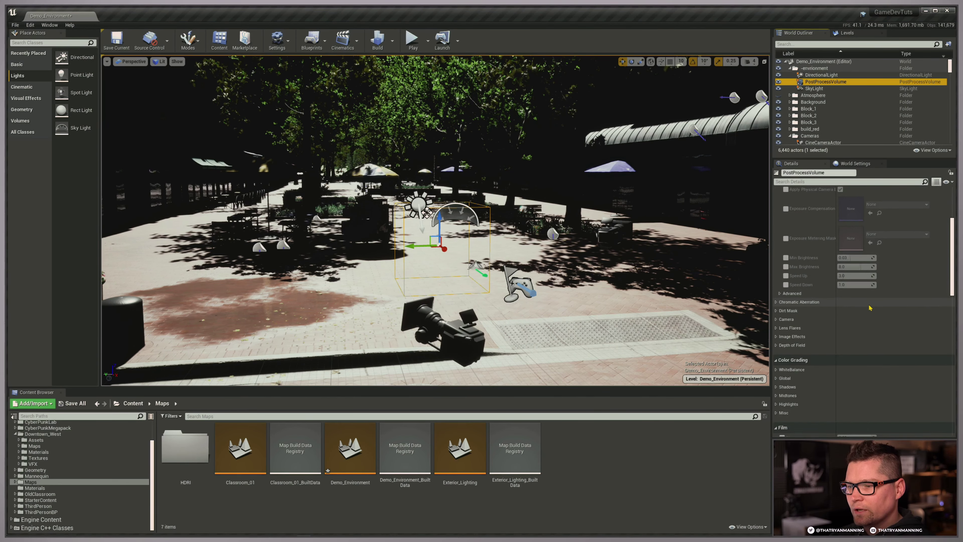
scroll(870, 306, "down", 6)
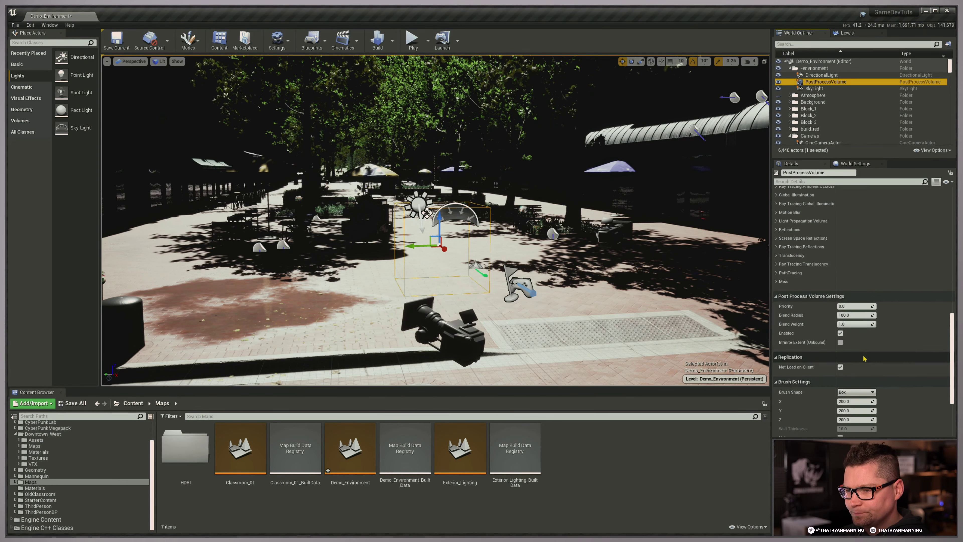
left_click(841, 342)
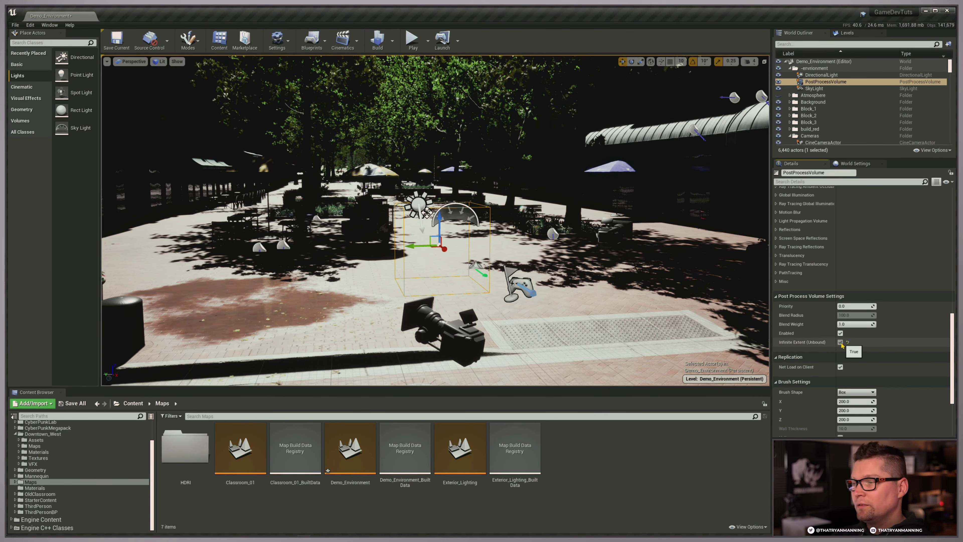
Step: Enable the Min Brightness and Max Brightness exposure overrides on the post process volume and set both to 1
key("w")
right_click_drag(400, 178, 440, 178)
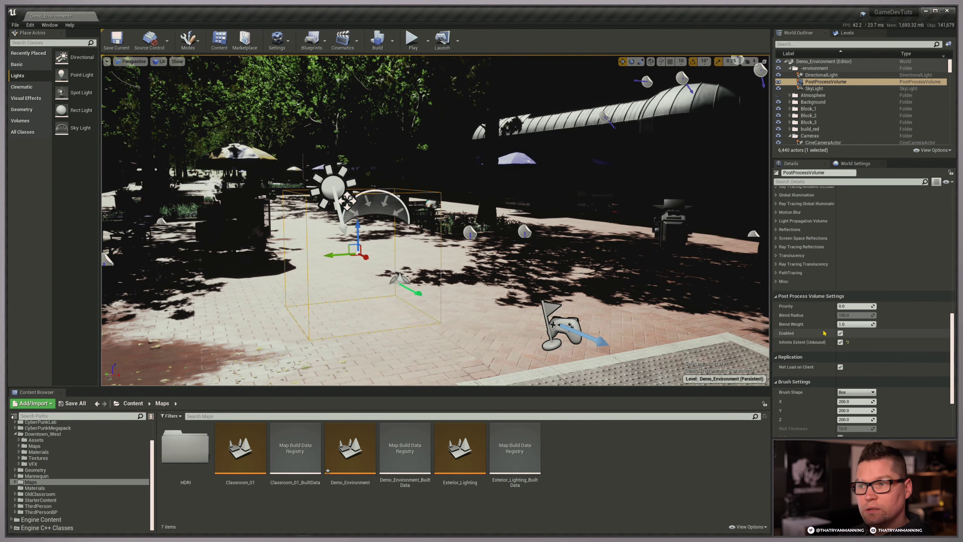
scroll(822, 334, "up", 6)
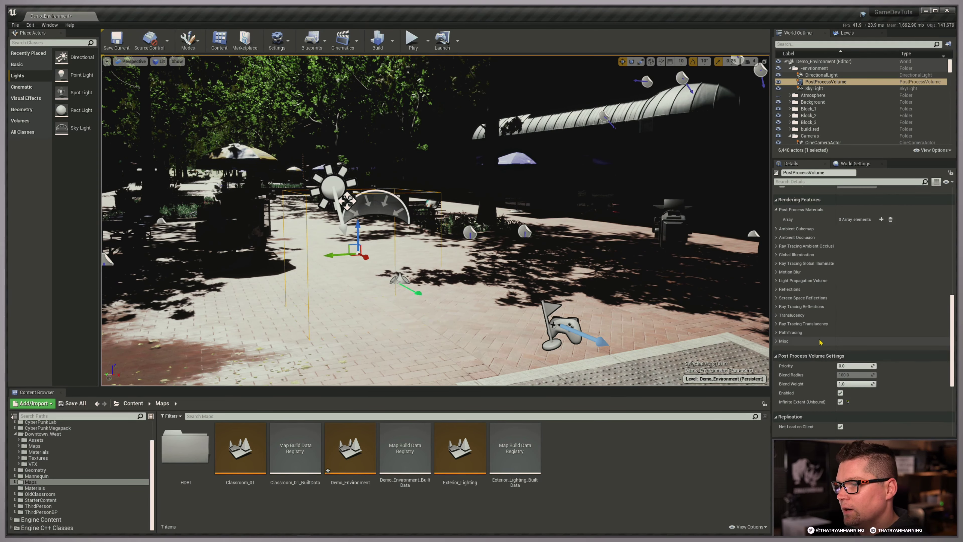
scroll(819, 338, "up", 10)
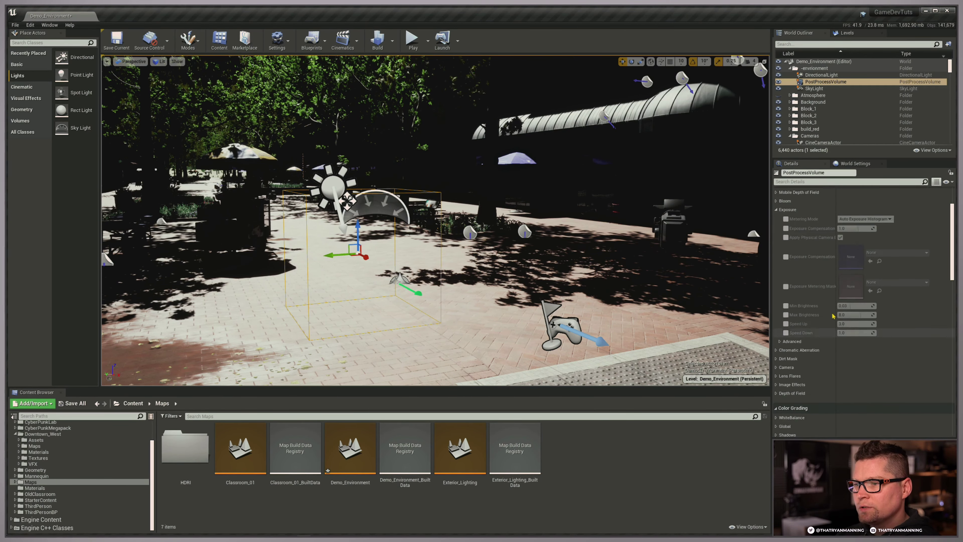
scroll(823, 290, "down", 3)
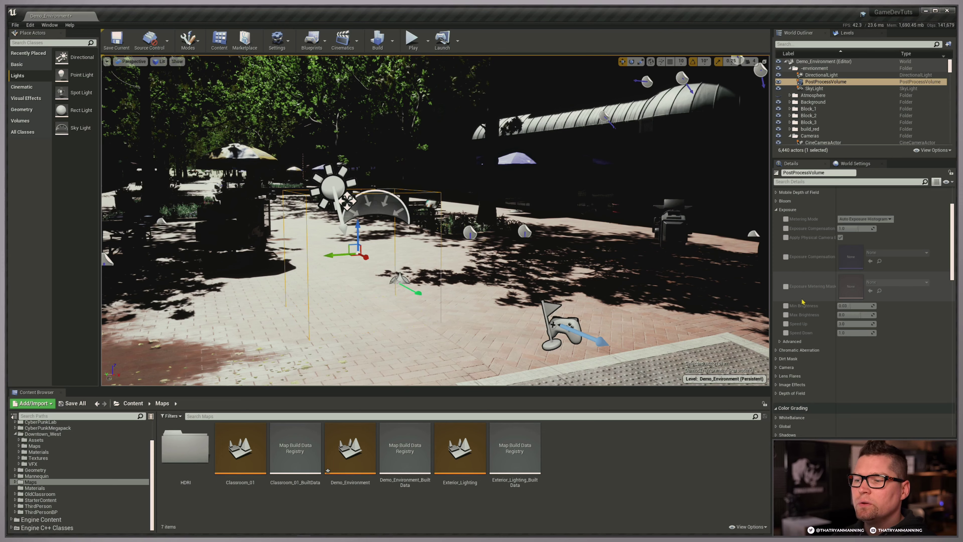
left_click(786, 305)
left_click(786, 315)
left_click(857, 305)
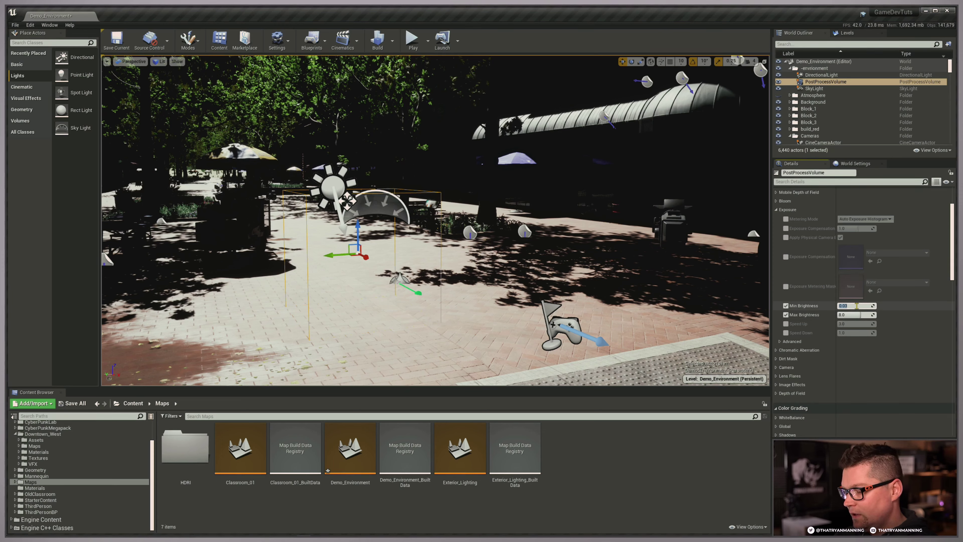
type("1")
left_click(865, 316)
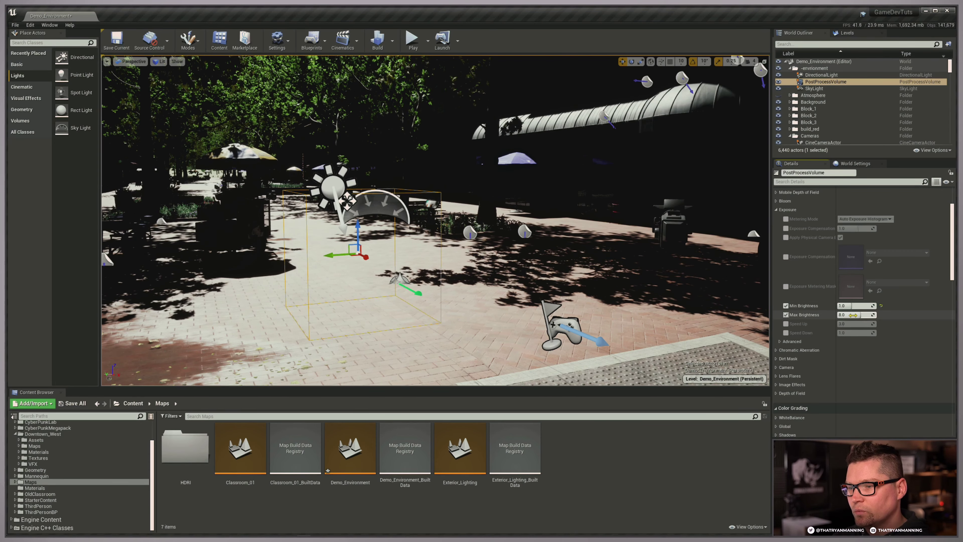
type("1")
key("Return")
Step: Select the directional light and hide the editor icons in the viewport with Game View
key("s")
right_click_drag(651, 241, 632, 243)
scroll(894, 314, "down", 15)
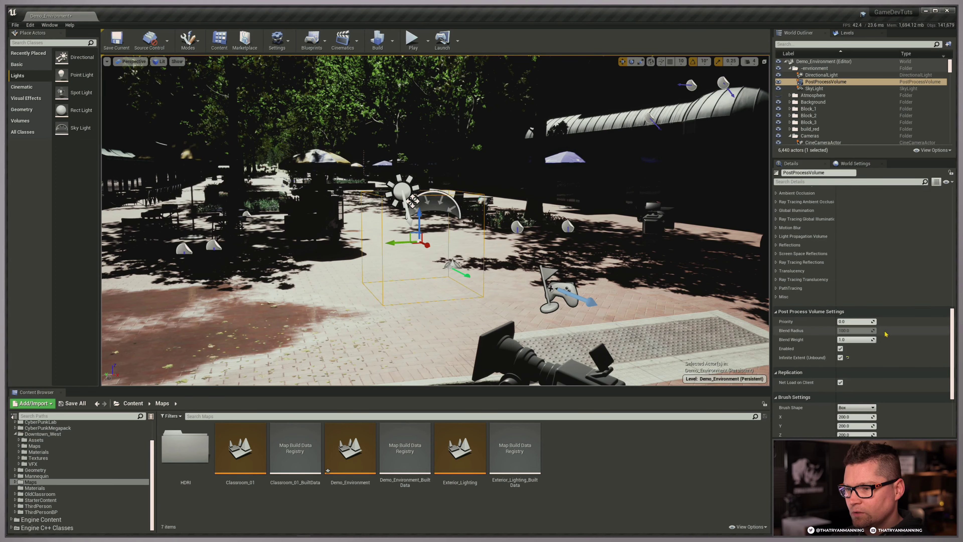
scroll(872, 267, "up", 5)
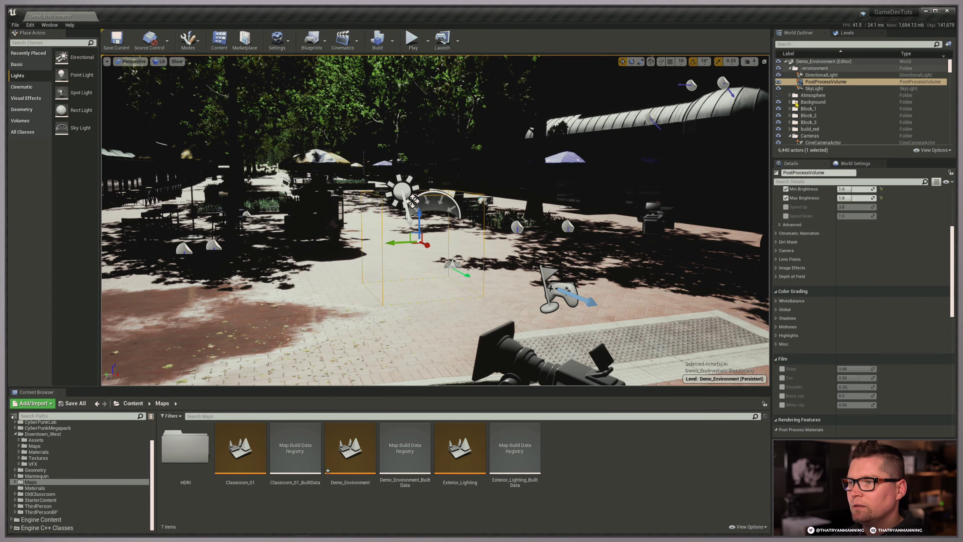
left_click(821, 75)
mouse_move(522, 233)
right_mouse_down()
mouse_move(522, 312)
mouse_move(520, 201)
mouse_move(522, 230)
right_mouse_up()
key("g")
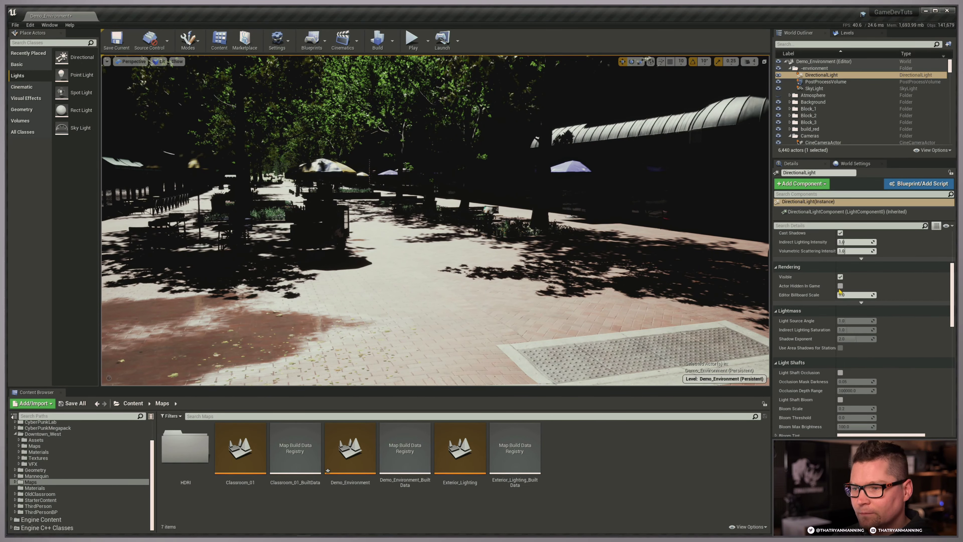
Step: Set the directional light's intensity to 150 lux
scroll(888, 303, "up", 5)
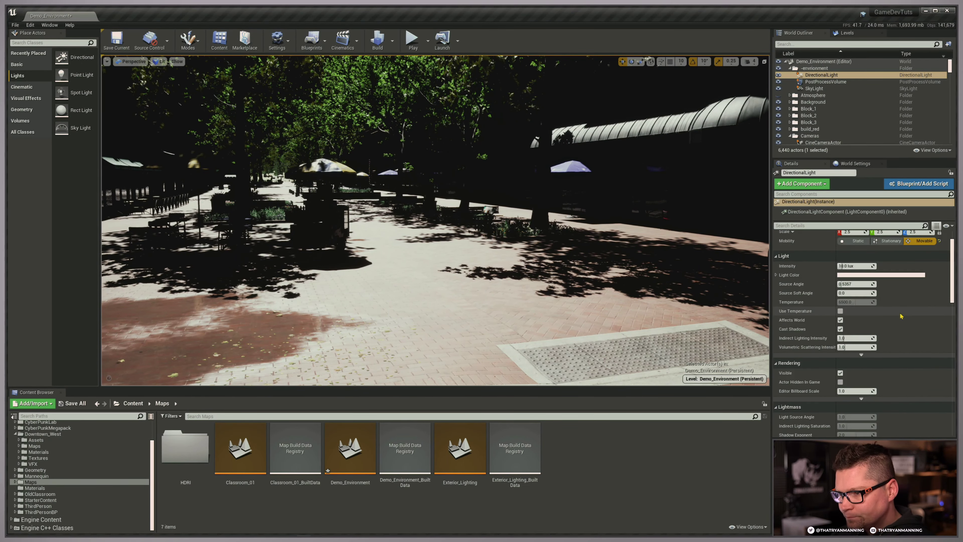
left_click(826, 81)
scroll(891, 326, "down", 5)
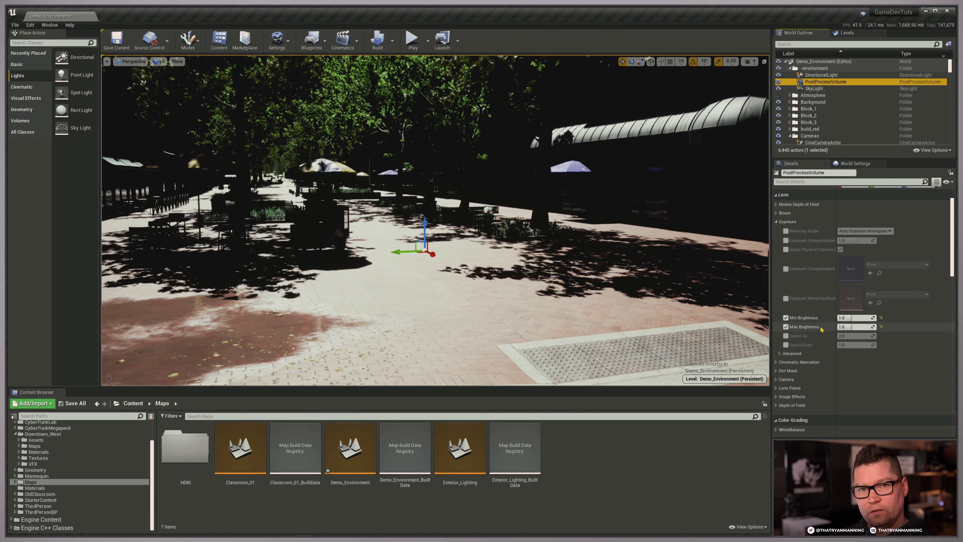
left_click(821, 75)
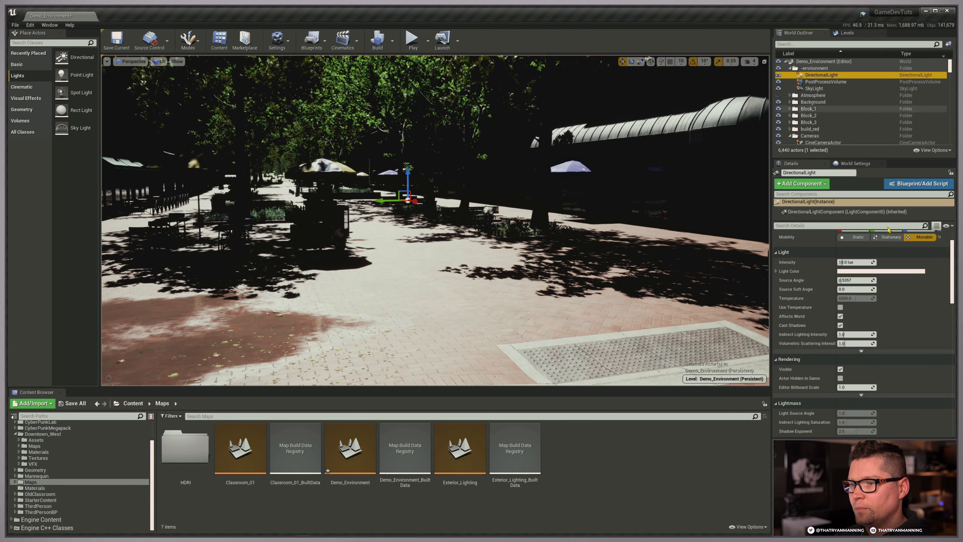
left_click_drag(841, 262, 864, 262)
right_click_drag(578, 254, 547, 248)
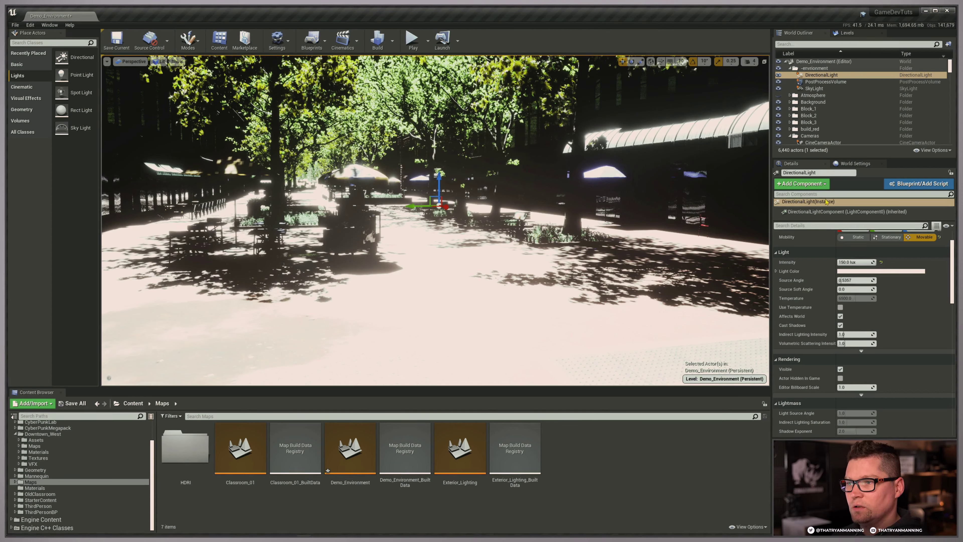
Step: Turn the post process volume's Min and Max Brightness overrides off and back on to compare the exposure
left_click(822, 82)
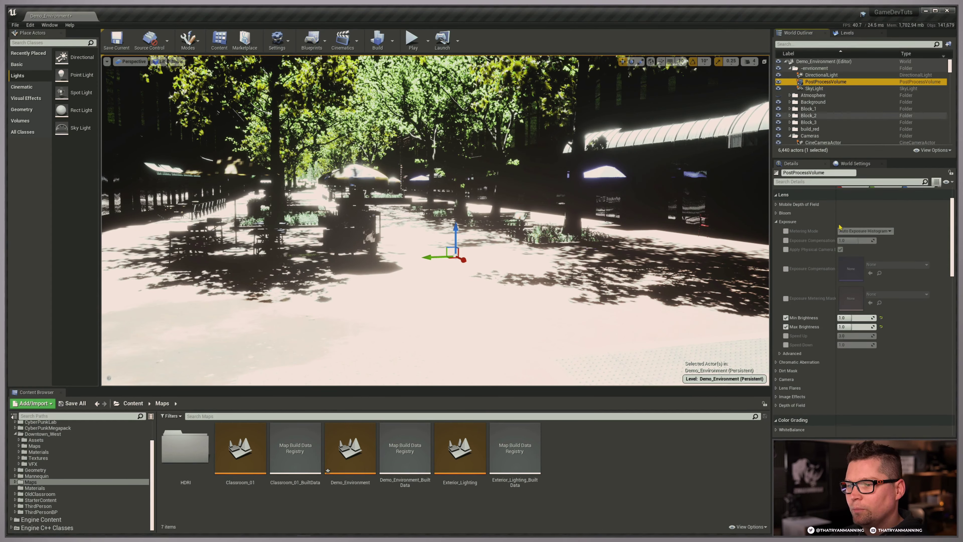
left_click(786, 317)
left_click(785, 327)
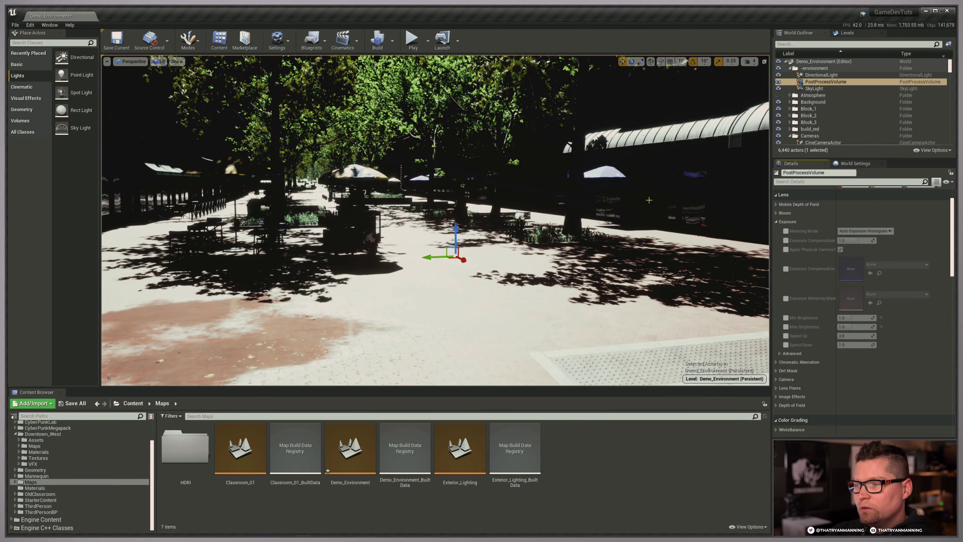
left_click(785, 318)
left_click(785, 326)
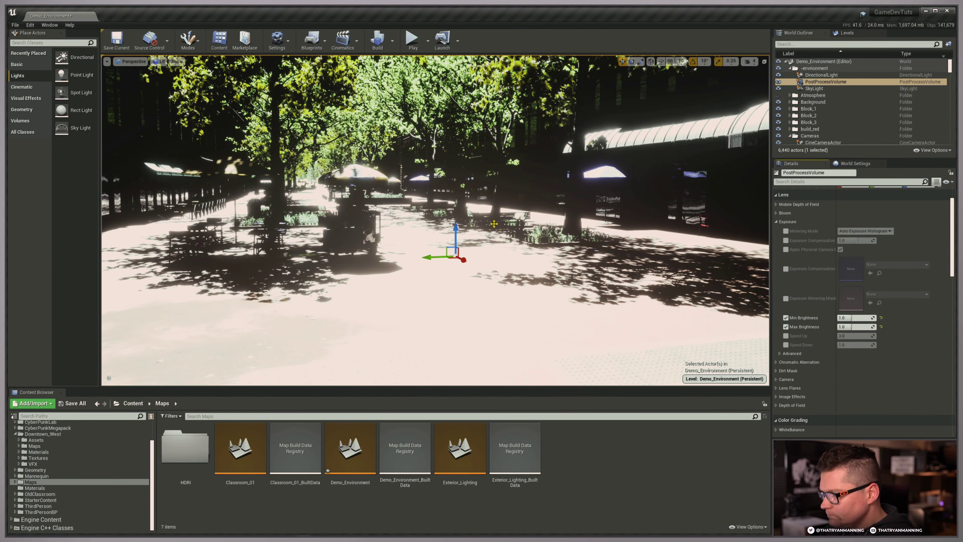
Step: Set the post process volume's Min Brightness to 0.35 and Max Brightness to 0.6
left_click(855, 318)
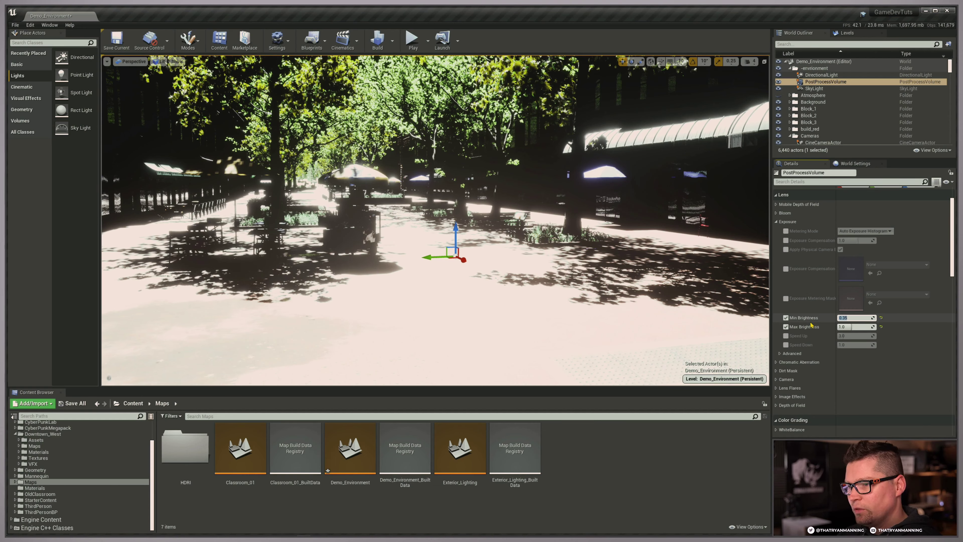
left_click(848, 327)
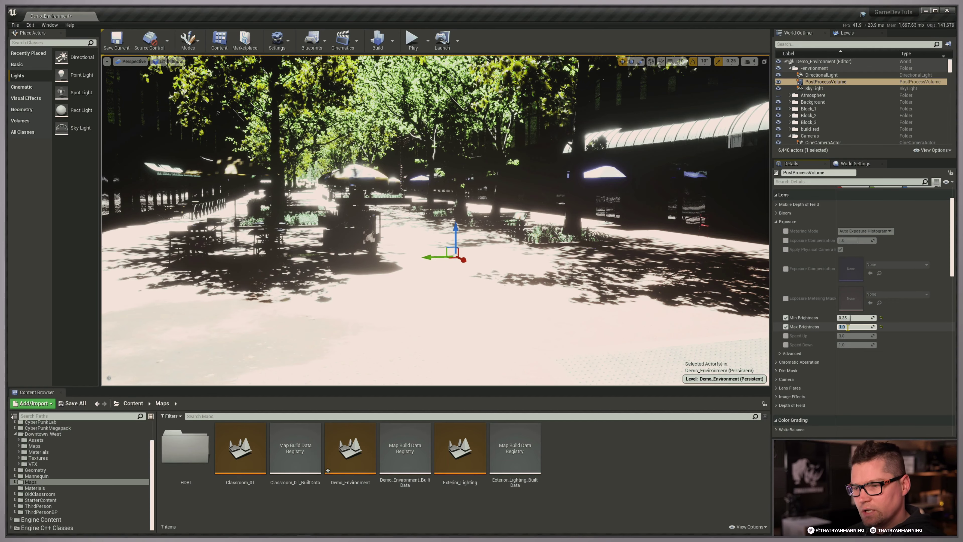
type("0.6")
key("Return")
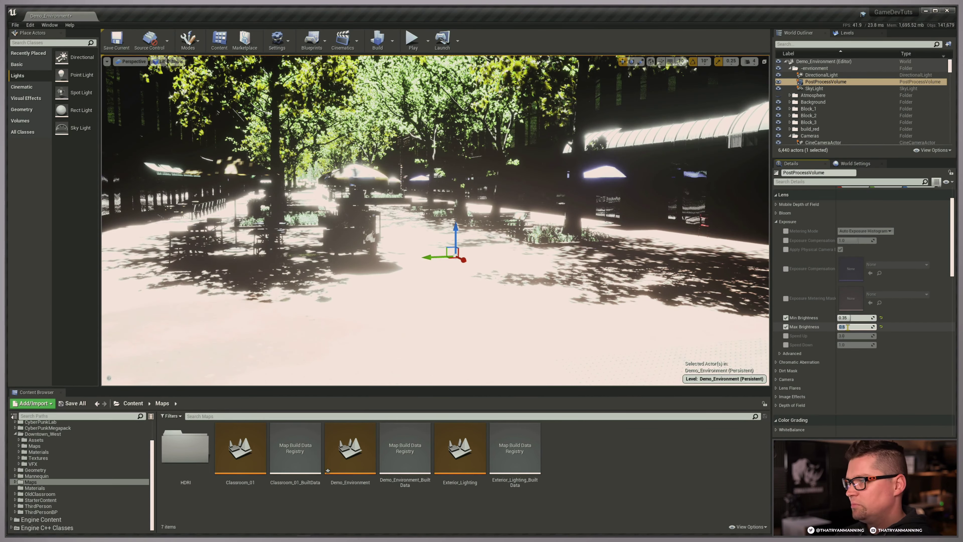
right_click_drag(606, 215, 600, 262)
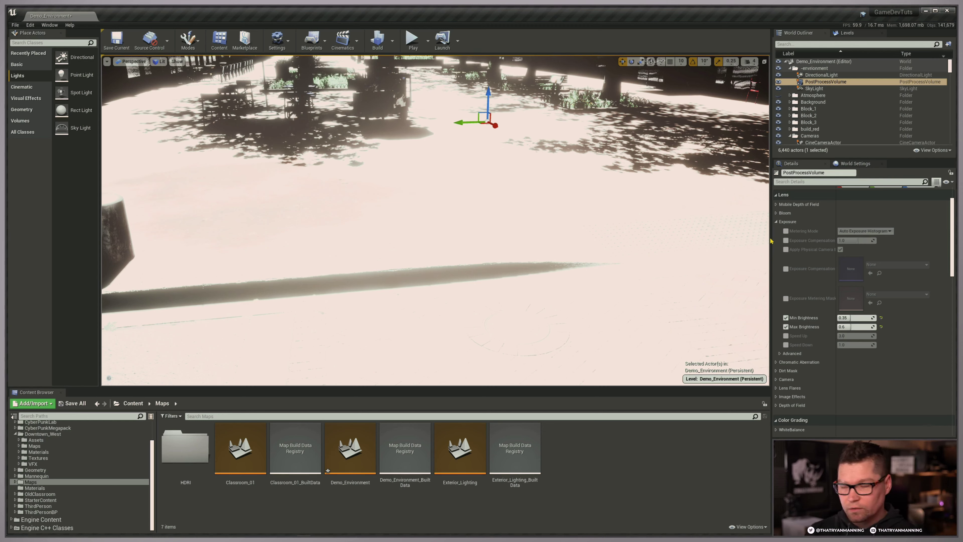
Step: Enable the exposure Speed Up and Speed Down overrides on the post process volume and set both to 2
scroll(859, 371, "down", 6)
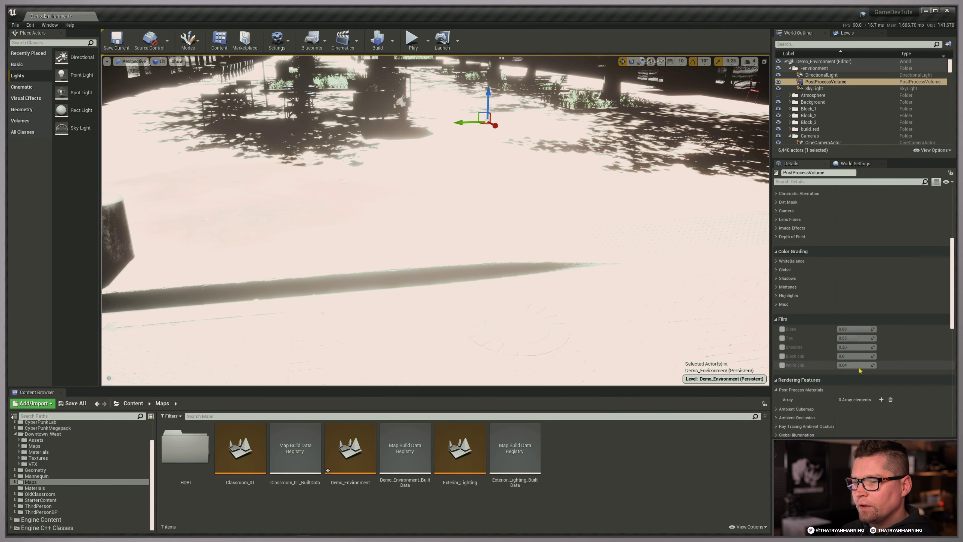
scroll(860, 371, "down", 10)
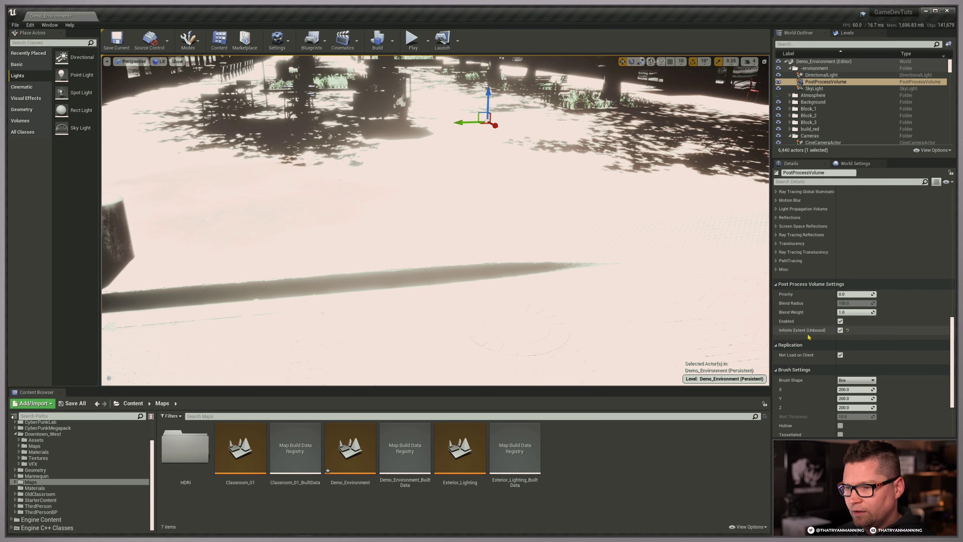
scroll(868, 308, "up", 10)
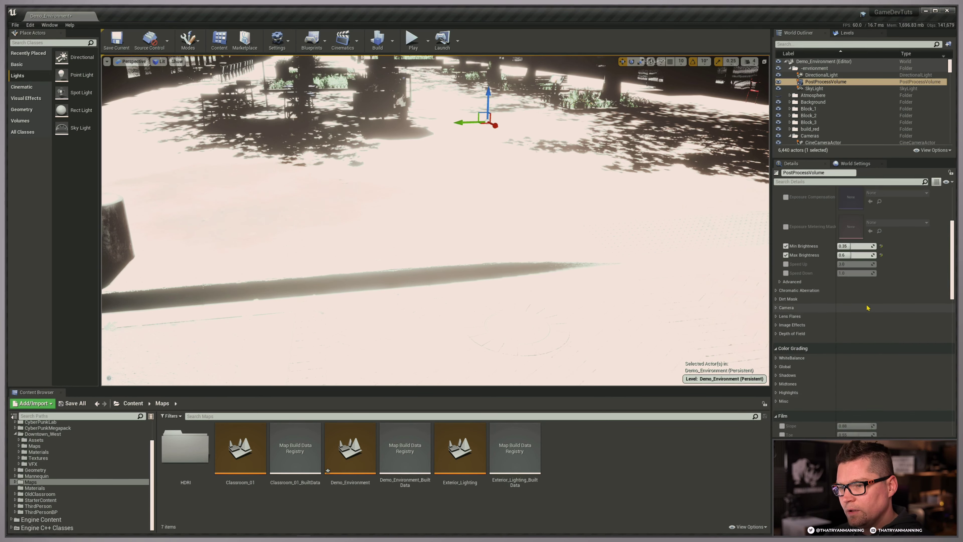
scroll(867, 307, "up", 3)
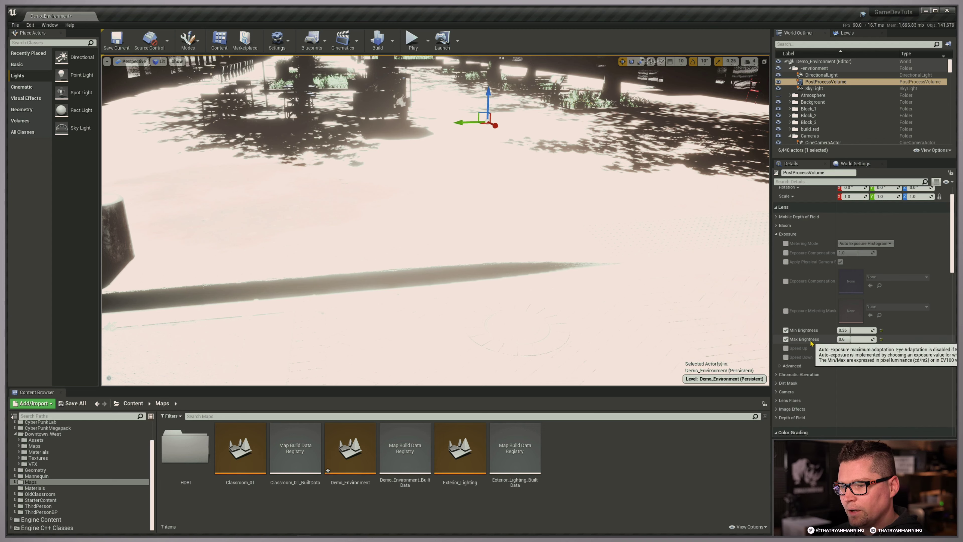
left_click(788, 348)
left_click(786, 357)
left_click(849, 349)
type("2")
left_click(850, 357)
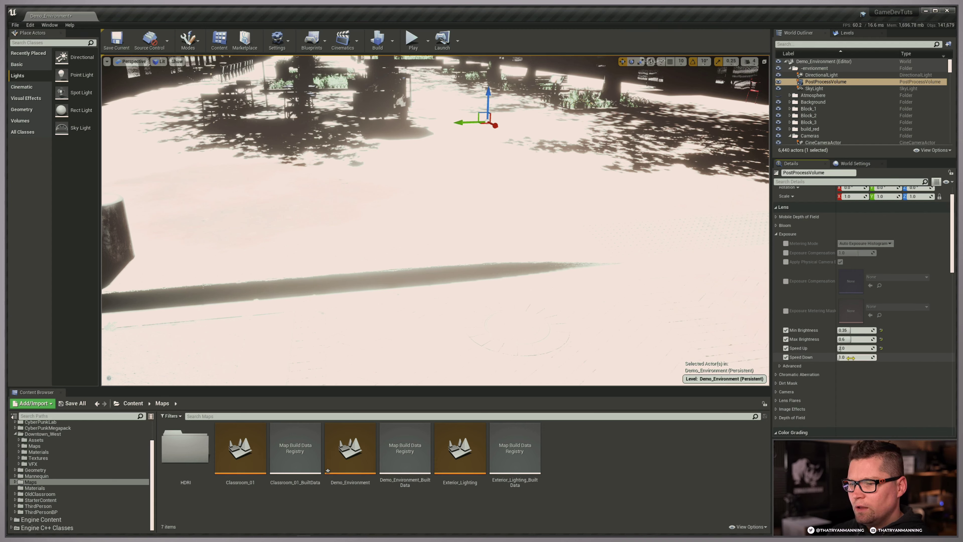
type("2")
key("Tab")
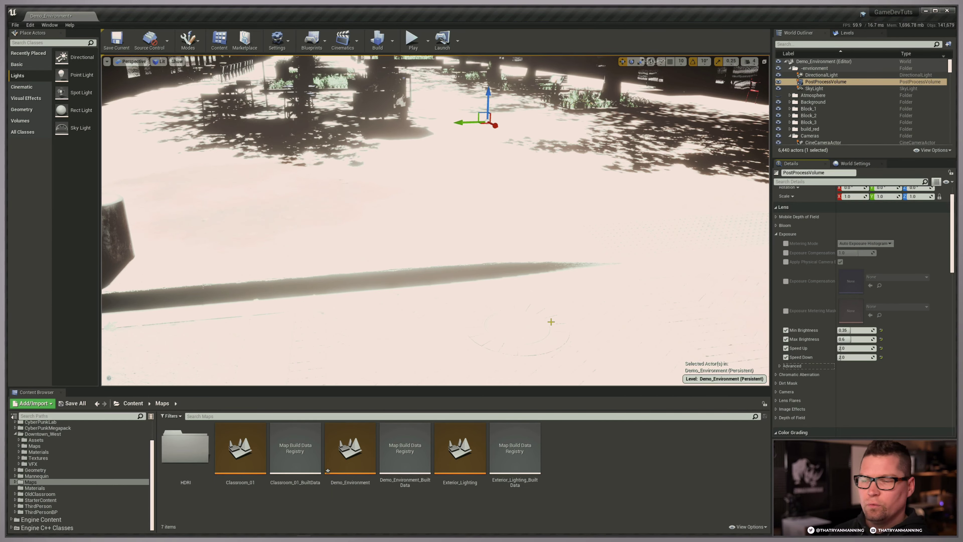
right_click_drag(551, 317, 569, 271)
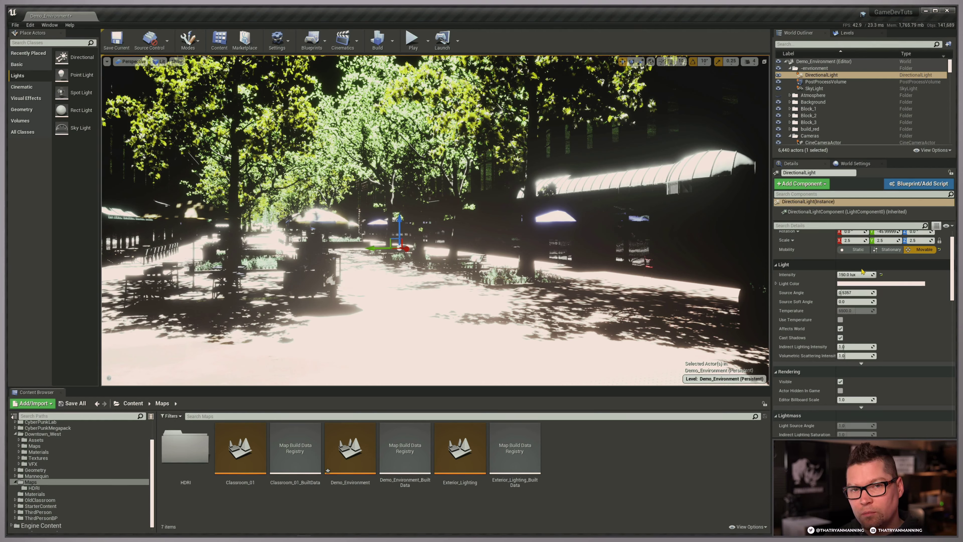
Step: Disable Affects World on the sky light and hide it in the level
left_click(814, 89)
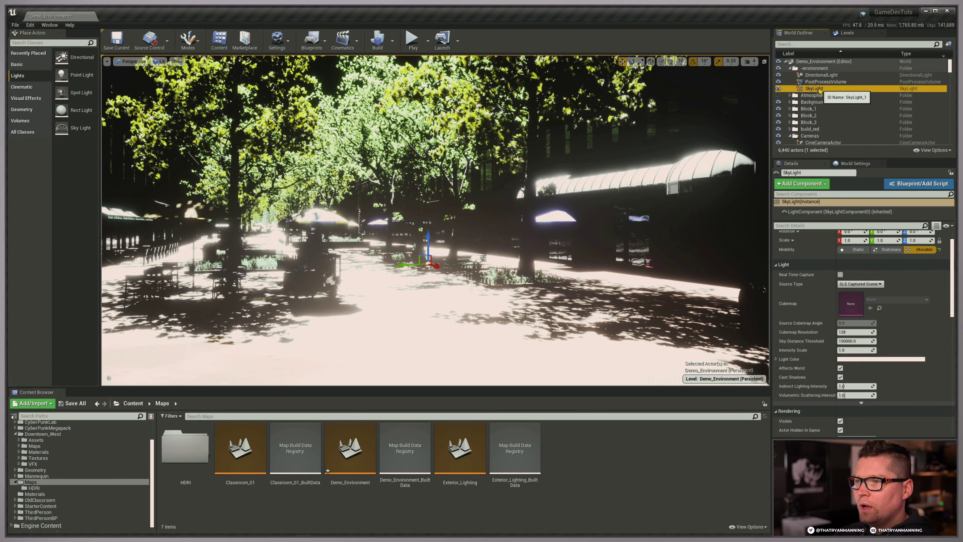
left_click(840, 368)
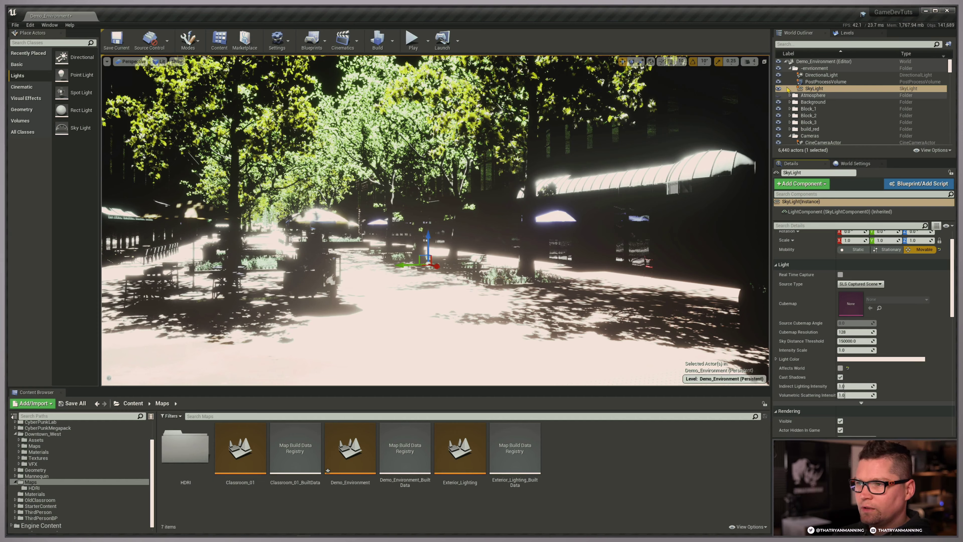
left_click(778, 89)
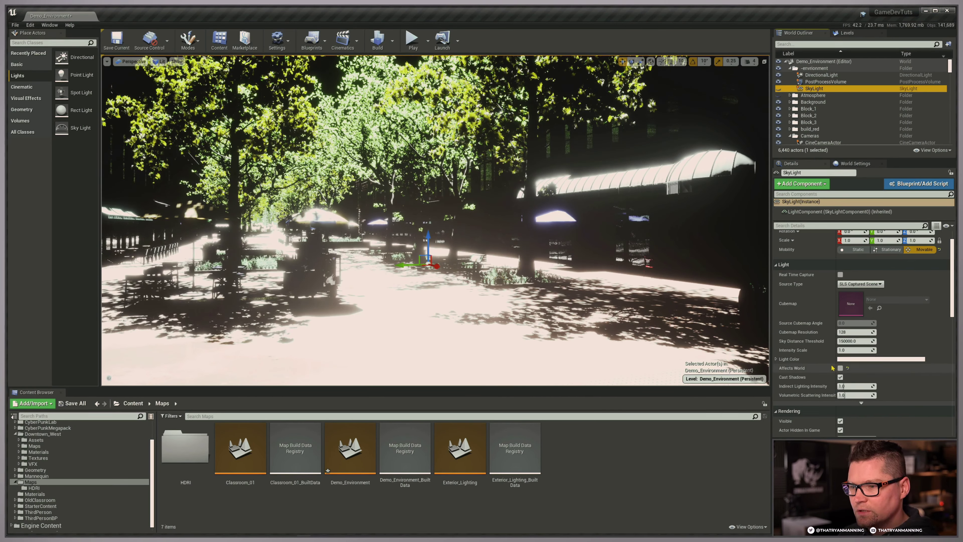
Step: Set the directional light's intensity to about 46.5 lux
left_click(830, 75)
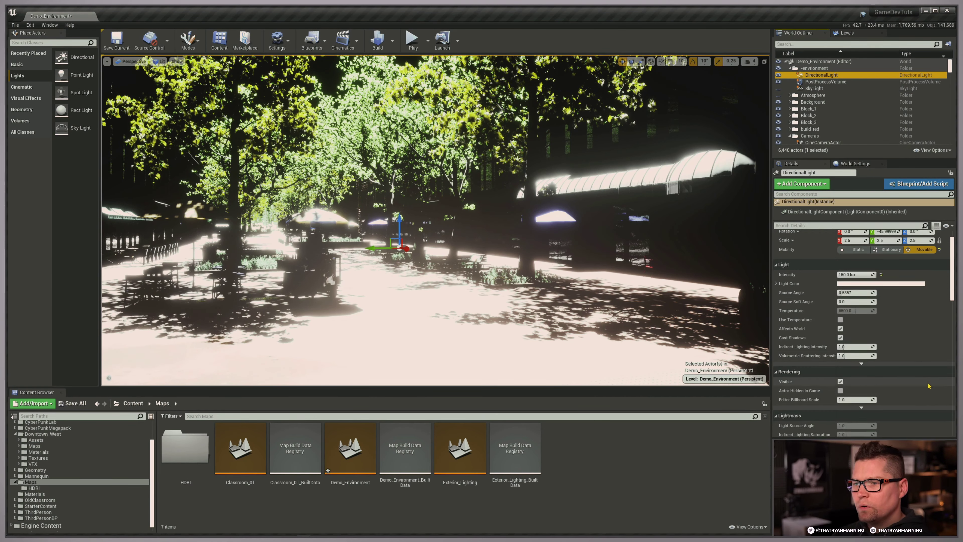
scroll(929, 386, "up", 2)
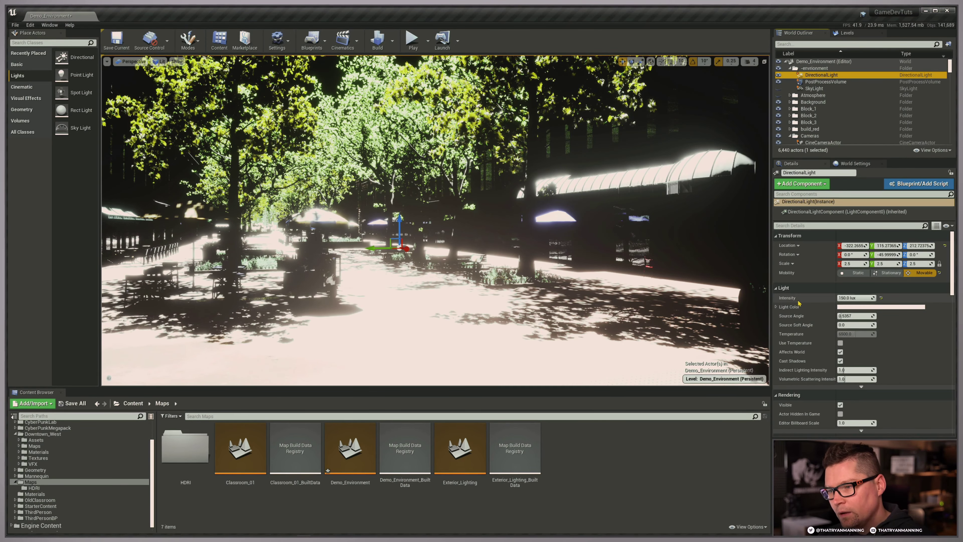
left_click_drag(860, 298, 842, 297)
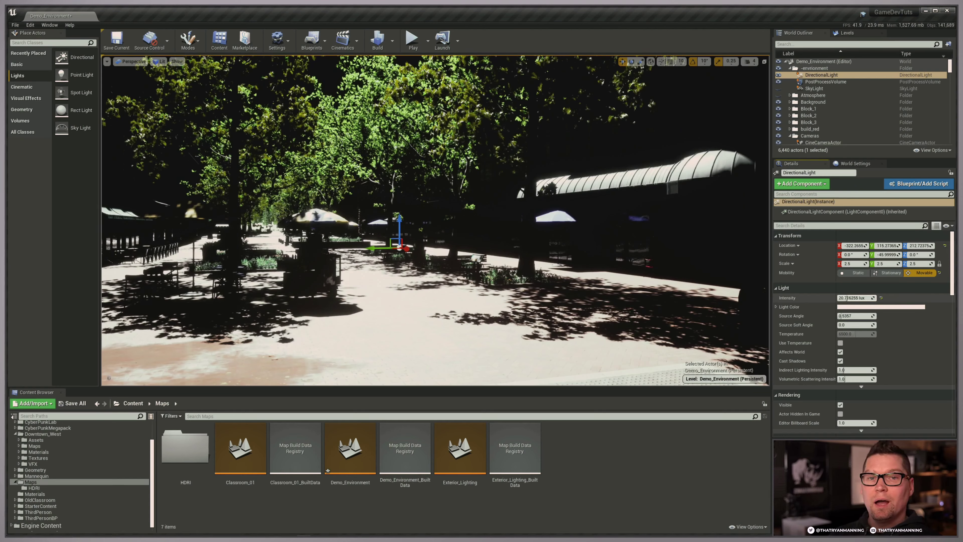
left_click_drag(847, 298, 857, 298)
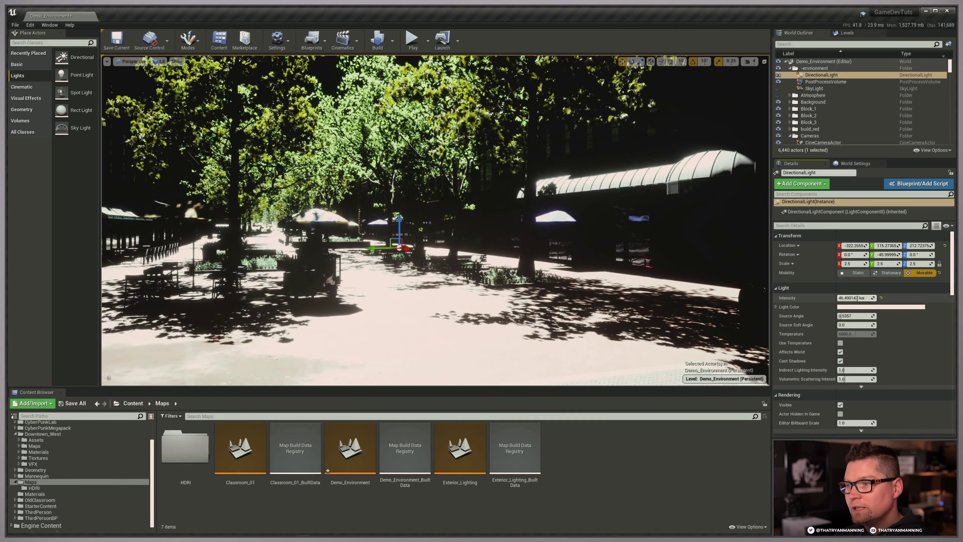
Step: Reveal the directional light's advanced light properties and look through its shadow and ray tracing options
left_click(861, 387)
scroll(886, 384, "down", 6)
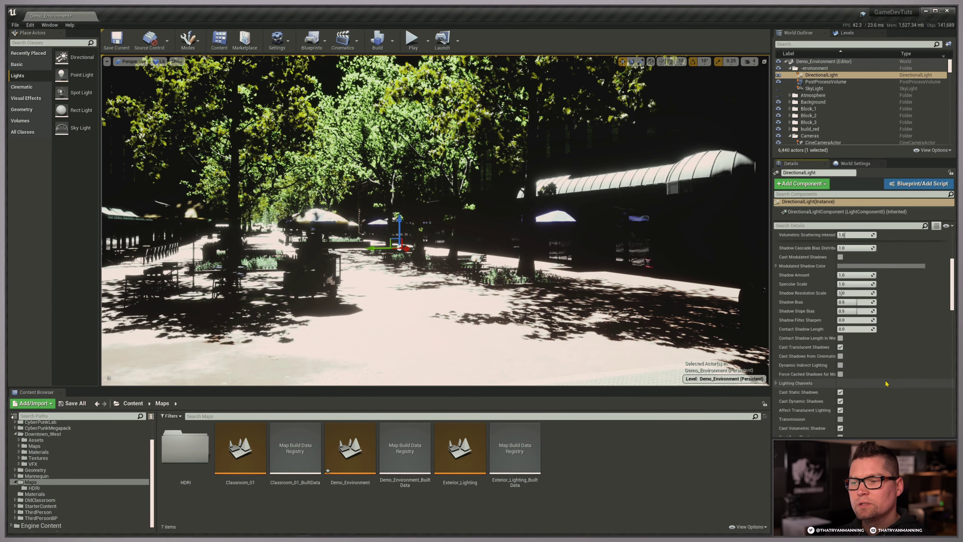
scroll(886, 383, "down", 2)
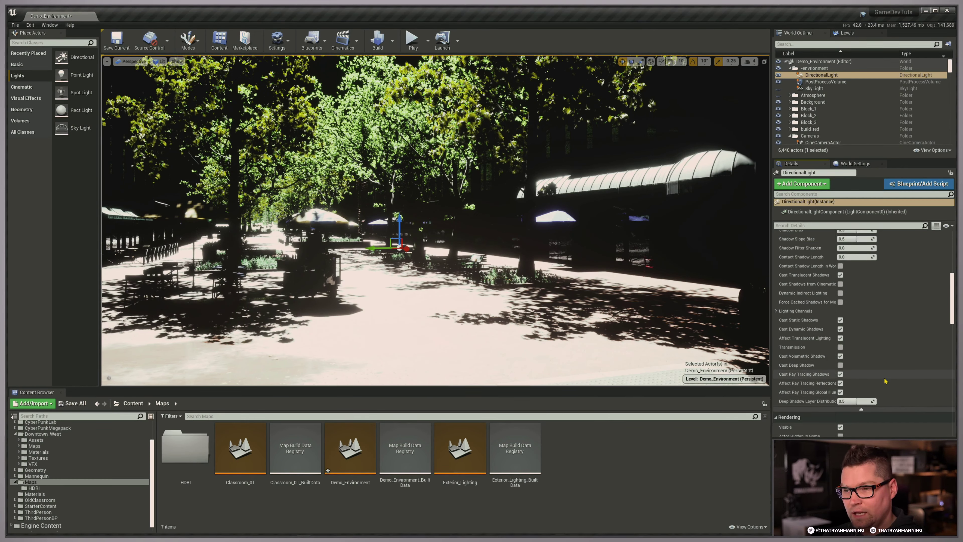
scroll(895, 364, "up", 8)
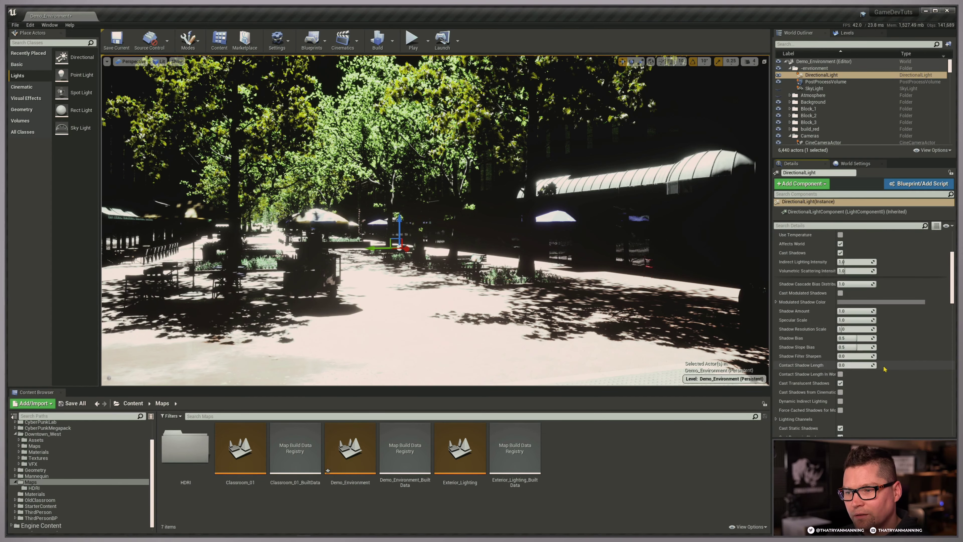
Step: Try an intensity of 150 lux on the directional light
left_click(855, 298)
type("150")
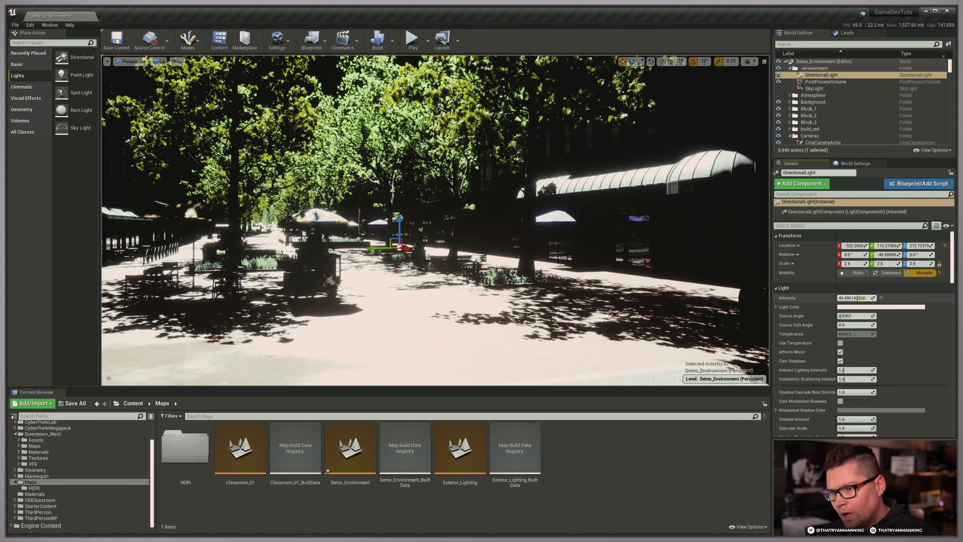
key("Return")
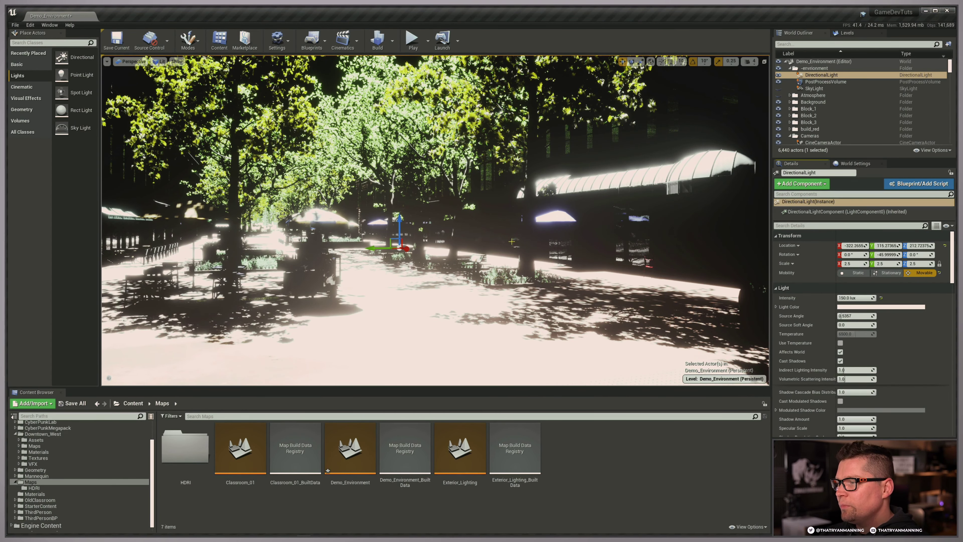
Step: Turn off game view to show the editor icons and frame the directional light's icon in the street
right_click_drag(533, 209, 528, 224)
key("g")
key("w")
key("a")
key("e")
key("d")
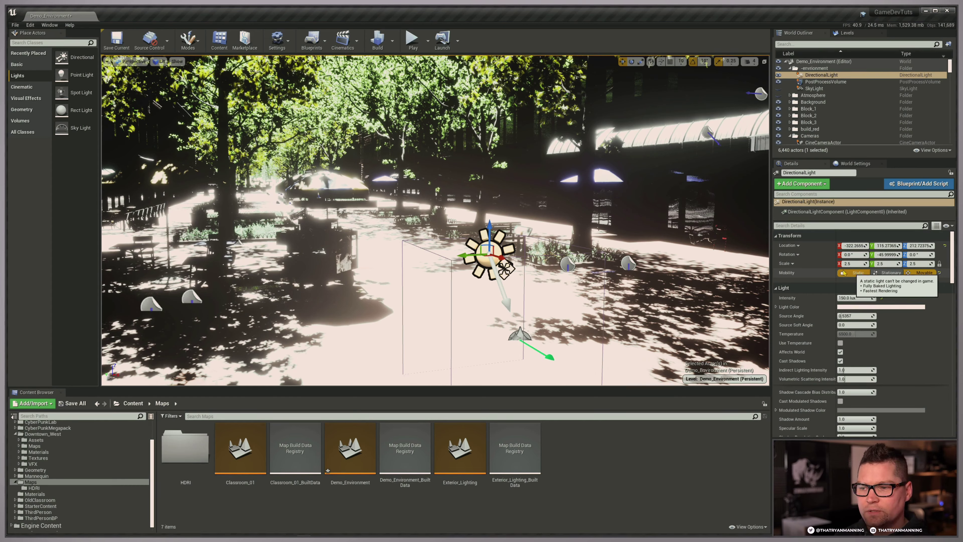
left_click(889, 273)
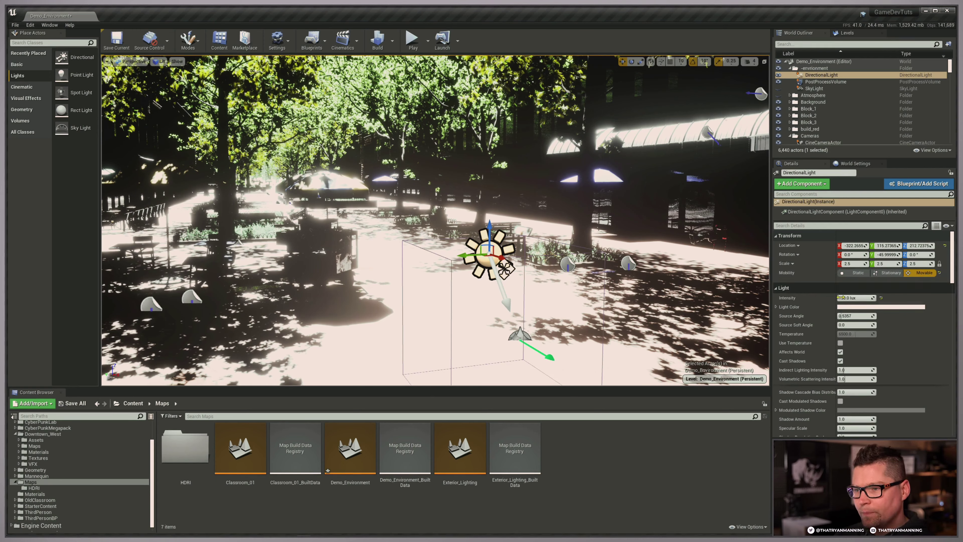
Step: Set the directional light's intensity to 60 lux
left_click_drag(860, 298, 842, 298)
left_click(861, 298)
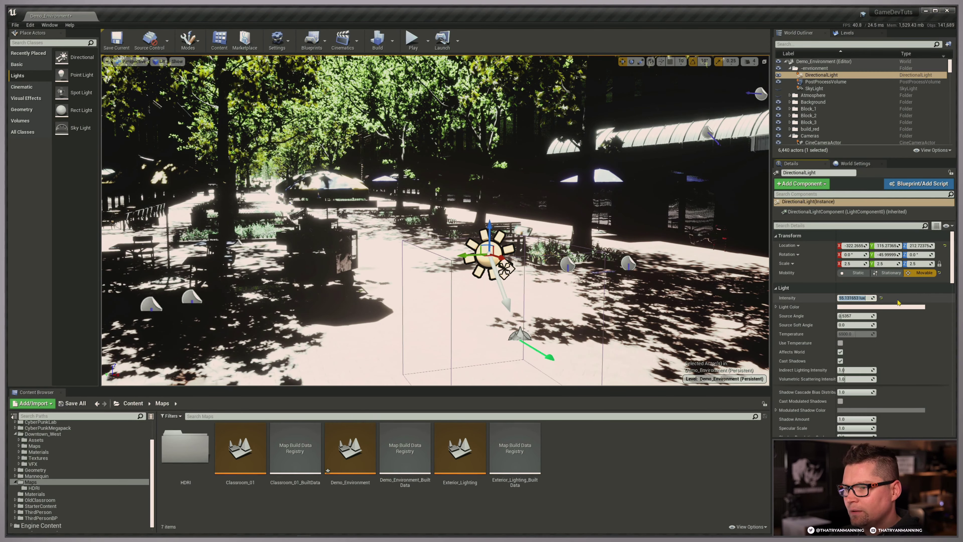
type("60")
key("Return")
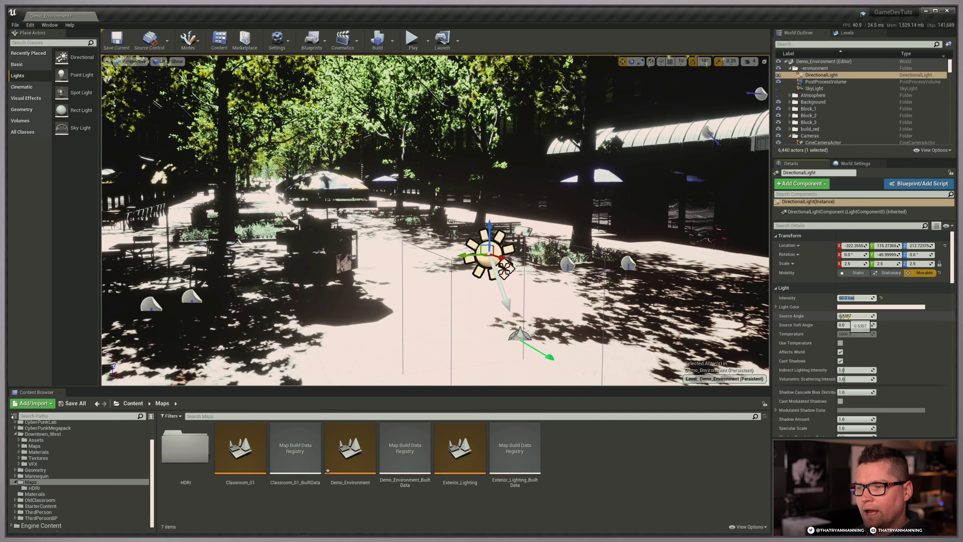
Step: Try a source angle of 0 and a colour temperature of 12000 on the directional light, and revert both
mouse_move(846, 317)
left_mouse_down()
mouse_move(861, 317)
mouse_move(846, 317)
left_mouse_up()
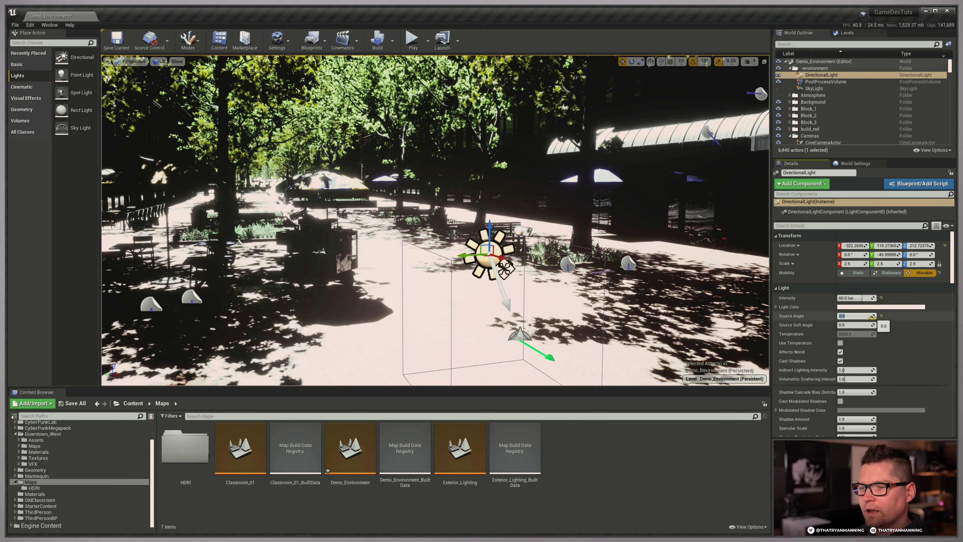
left_click(881, 316)
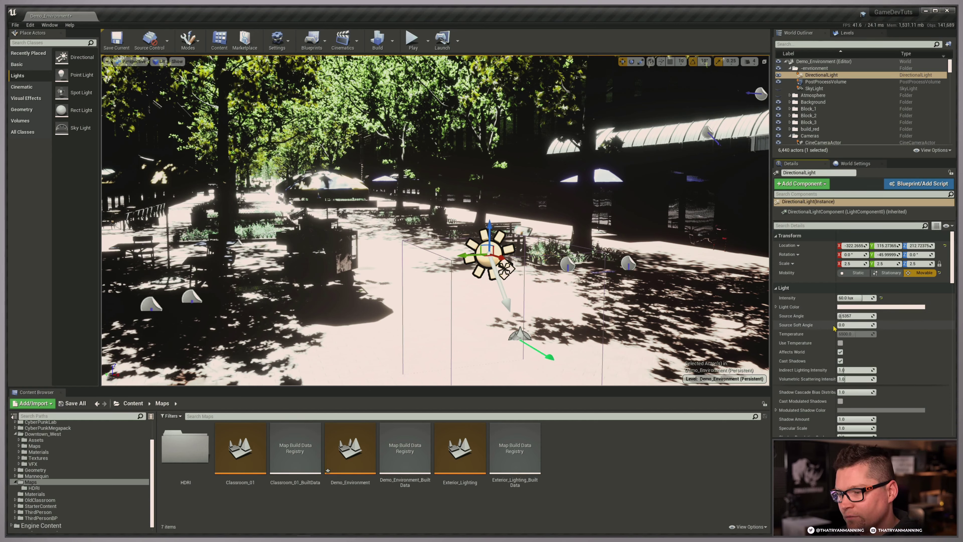
left_click(840, 343)
left_click_drag(850, 334, 872, 334)
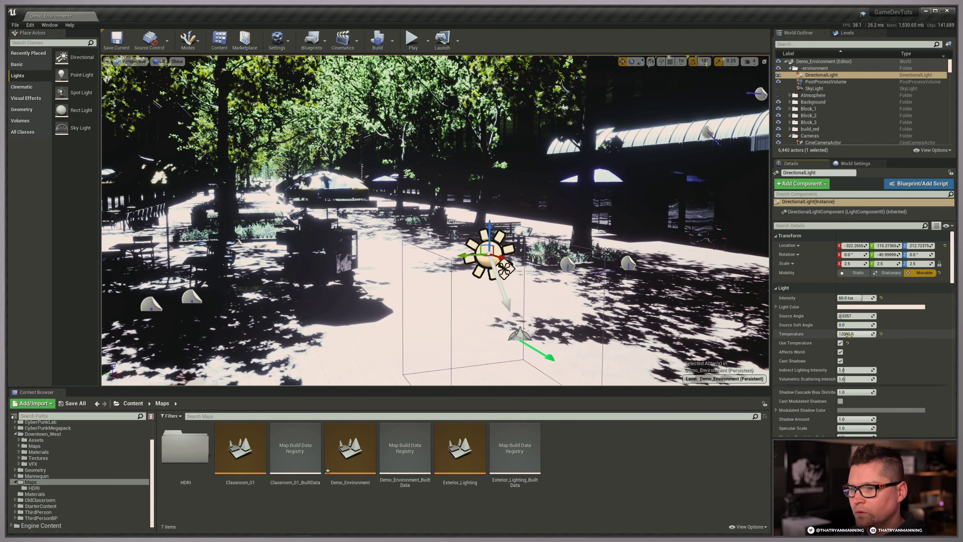
left_click(880, 334)
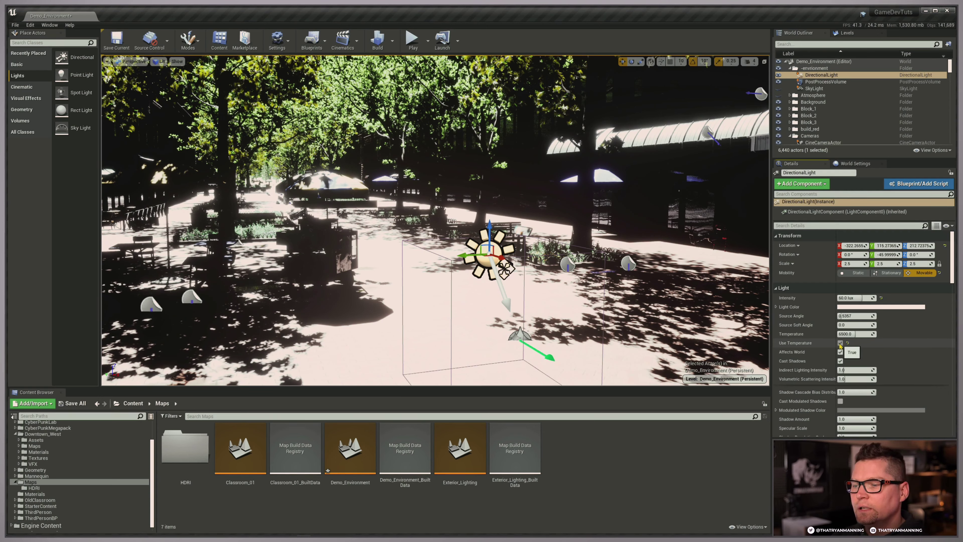
left_click(840, 343)
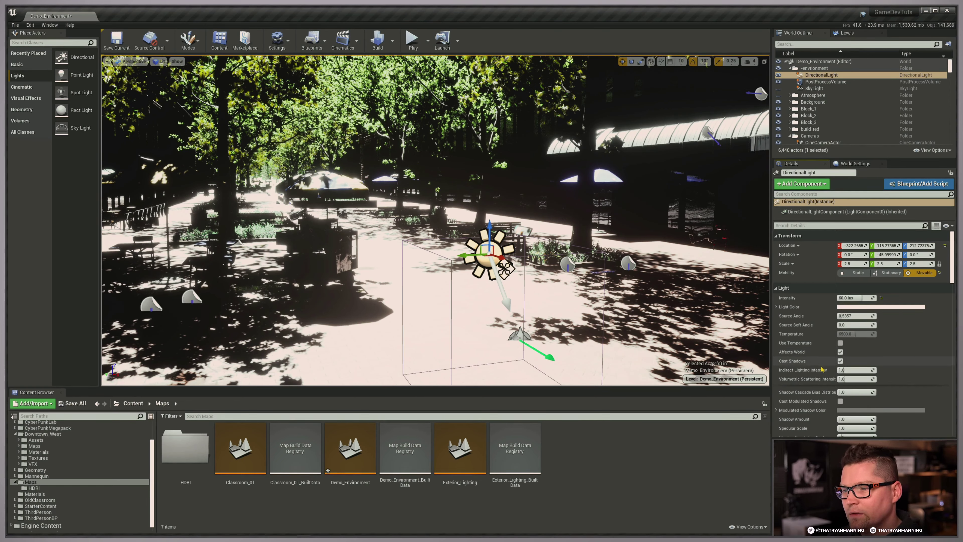
Step: Change the directional light's Volumetric Scattering Intensity and widen the property names so they are readable
left_click(849, 379)
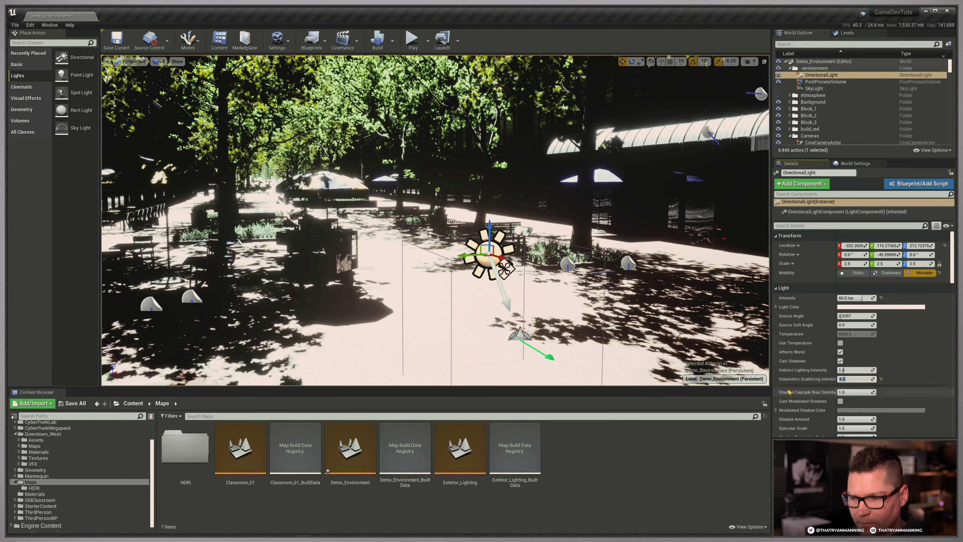
scroll(808, 384, "down", 2)
scroll(808, 377, "down", 1)
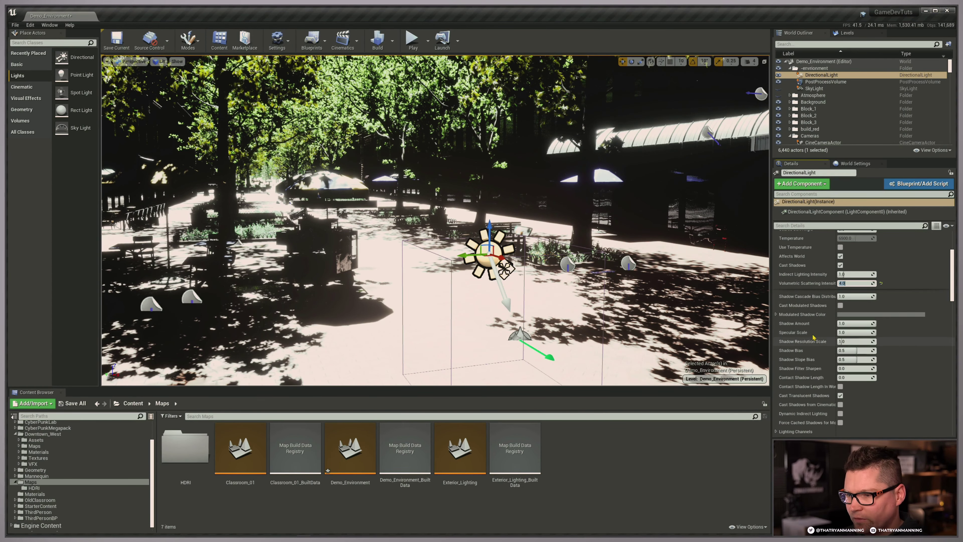
scroll(818, 387, "down", 1)
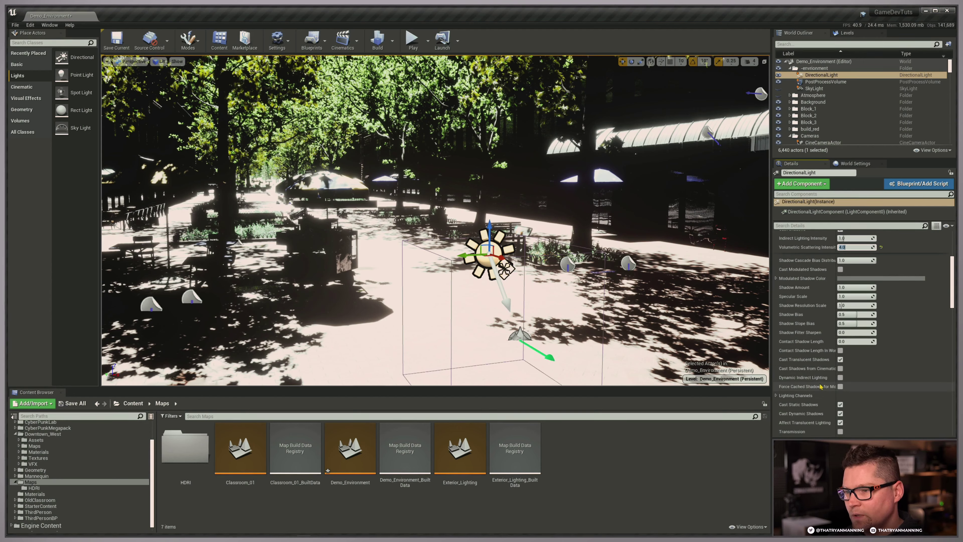
scroll(819, 389, "down", 1)
left_click(840, 323)
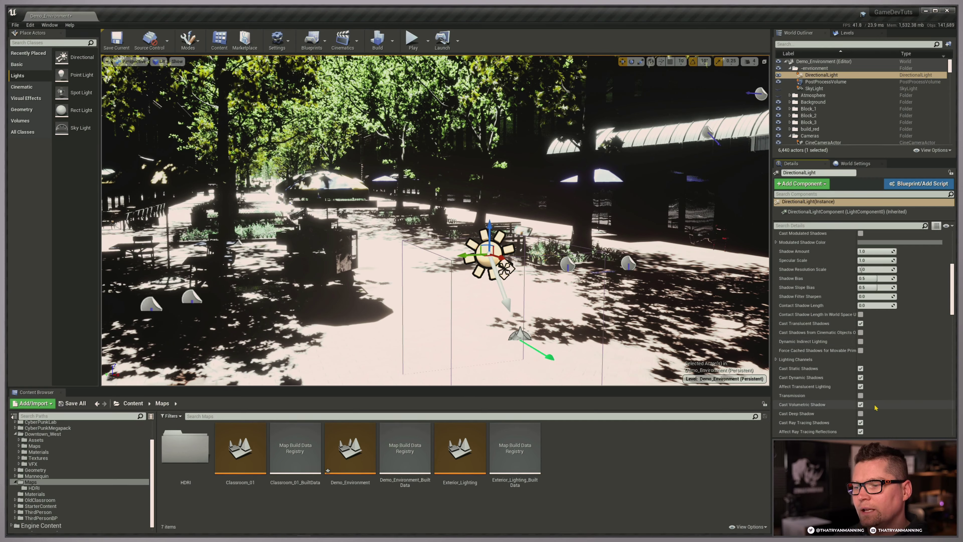
Step: Enable Light Shaft Bloom on the directional light
scroll(875, 407, "down", 4)
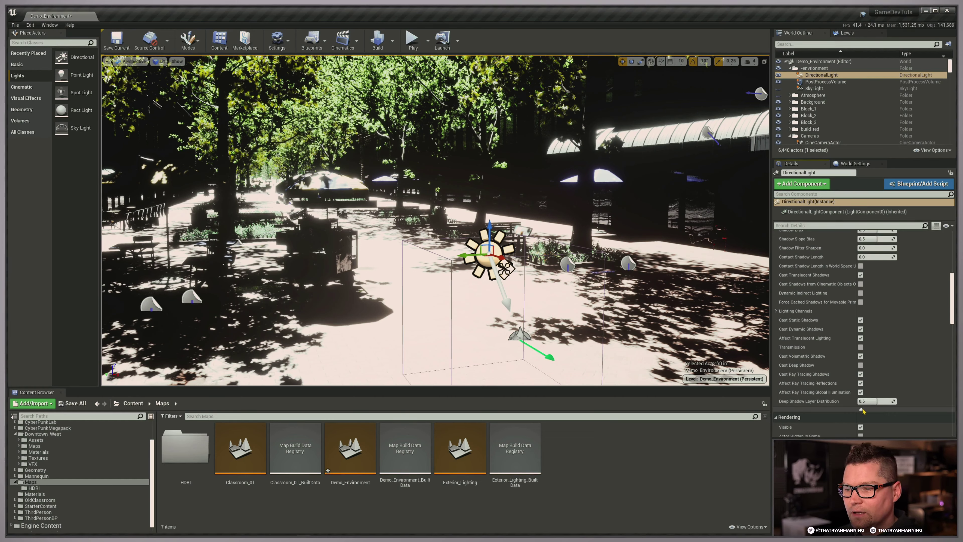
scroll(867, 337, "down", 2)
scroll(868, 334, "down", 6)
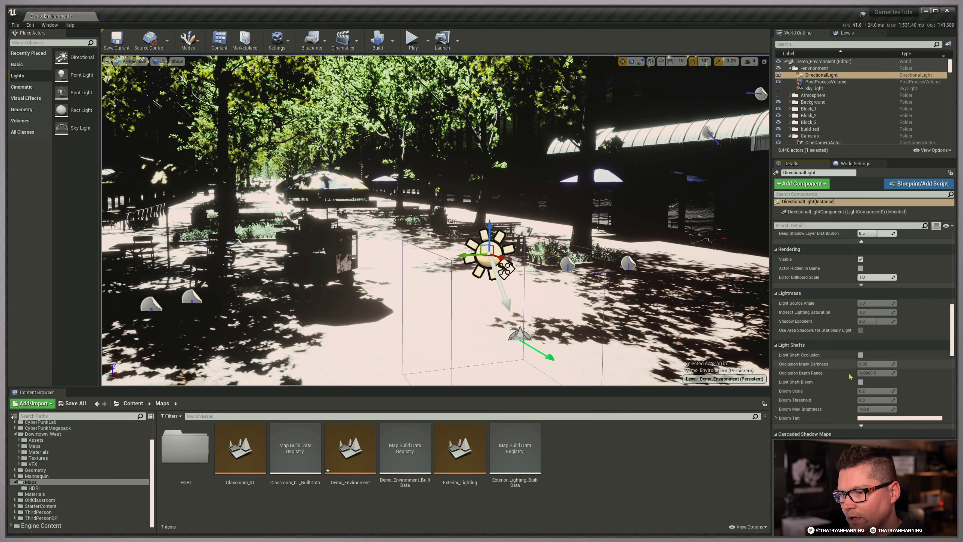
left_click(861, 382)
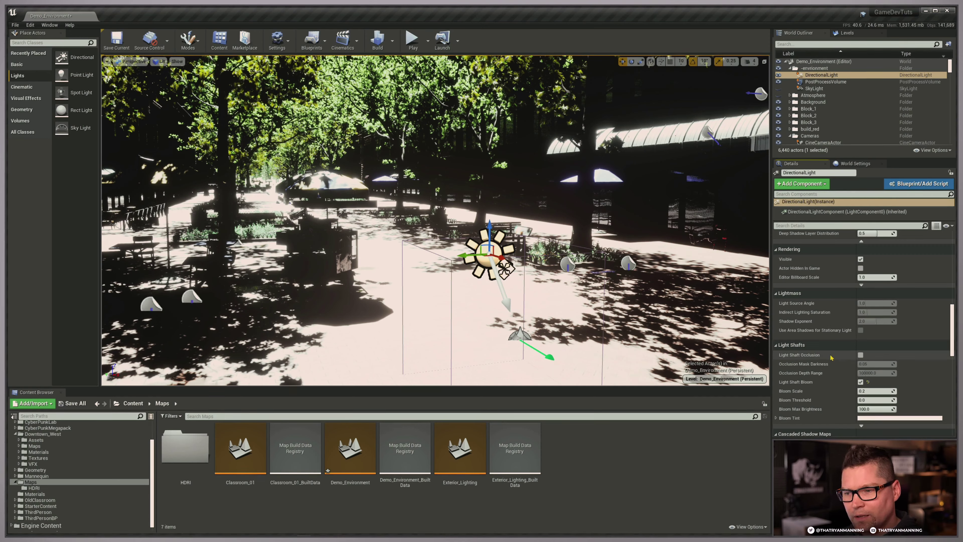
Step: Set the light shafts' Bloom Scale to 0.002 and Bloom Threshold to 4
scroll(894, 375, "down", 2)
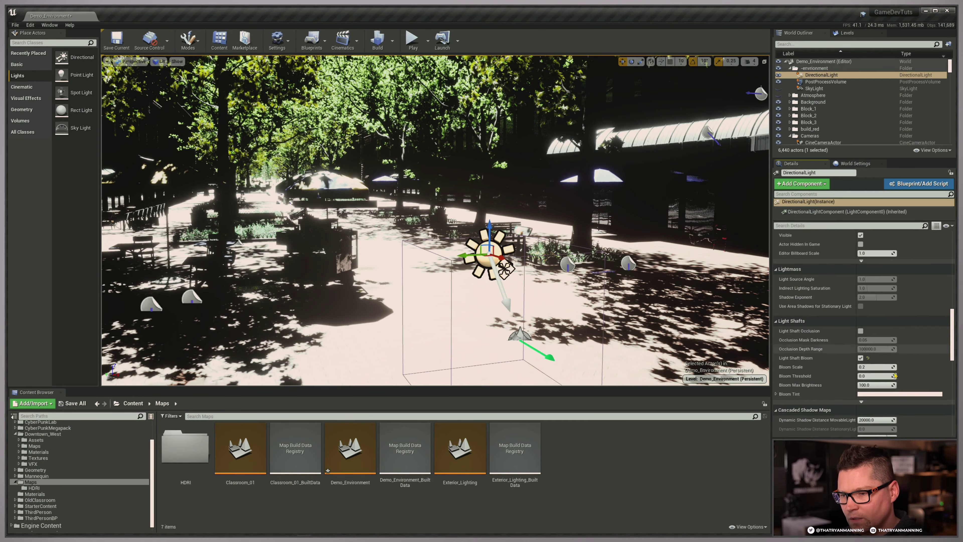
scroll(894, 376, "down", 1)
left_click(871, 354)
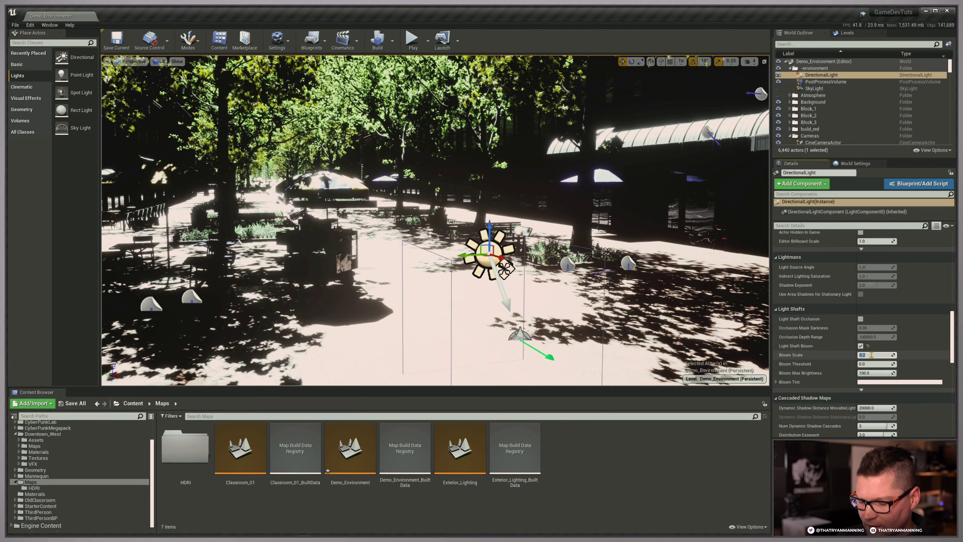
type("0")
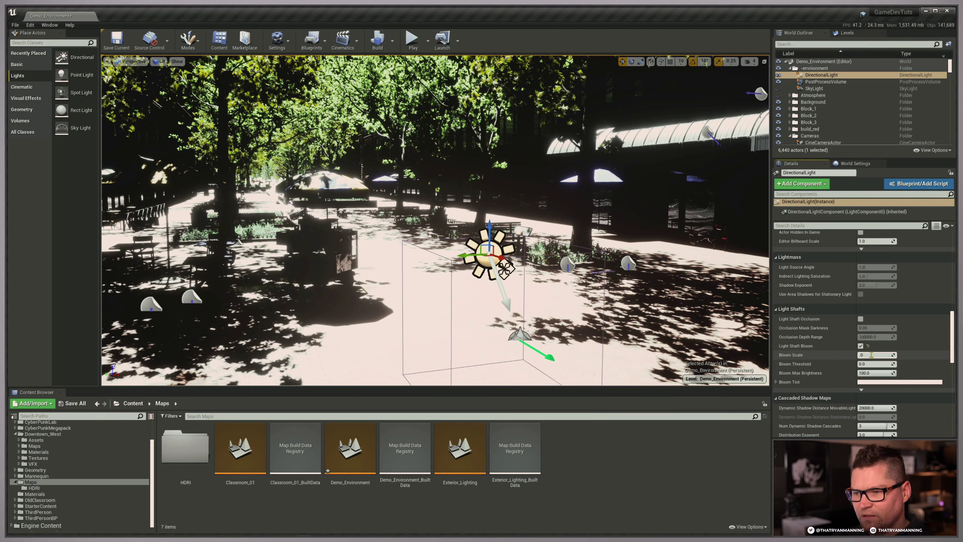
type(".002")
key("Return")
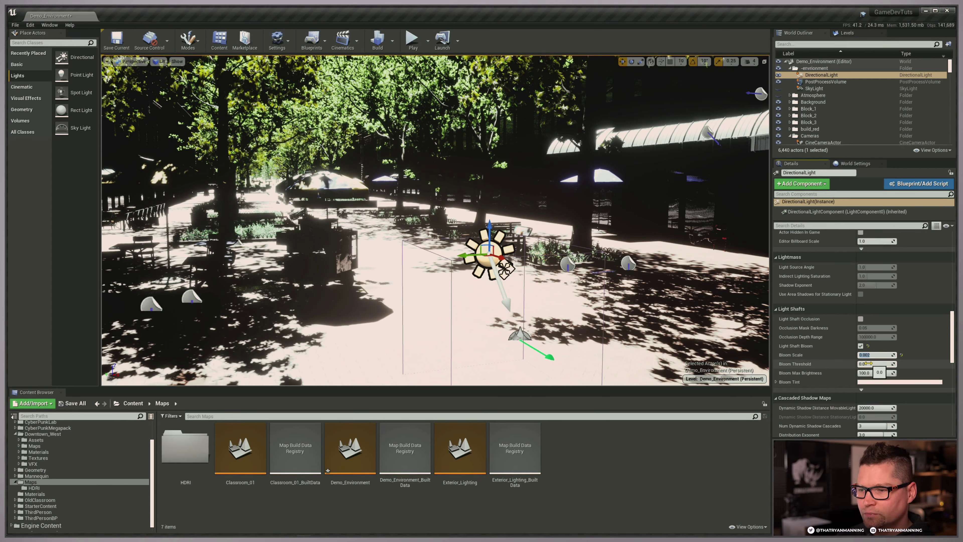
left_click_drag(868, 363, 871, 364)
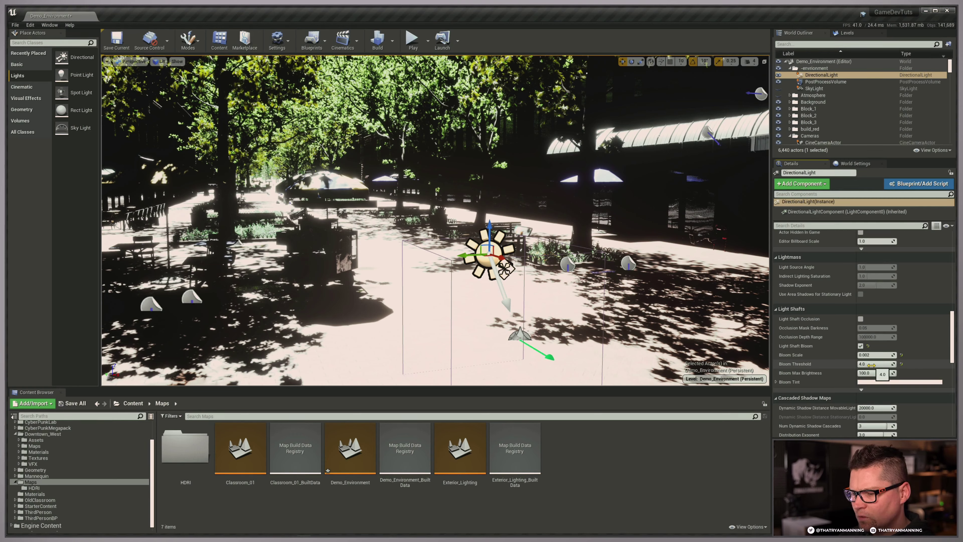
left_click(873, 365)
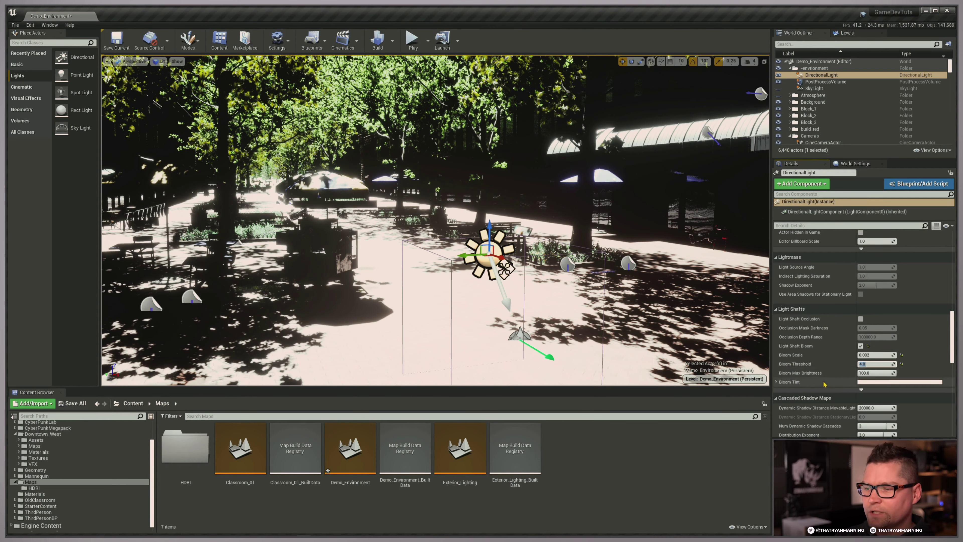
Step: Reduce the directional light's Dynamic Shadow Distance for movable lights in its cascaded shadow map settings
scroll(822, 381, "down", 3)
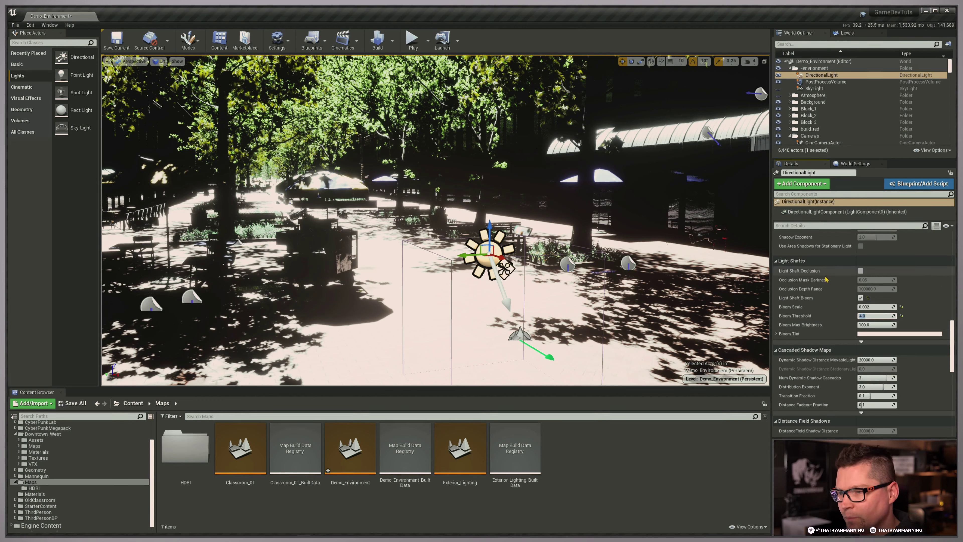
scroll(827, 369, "down", 5)
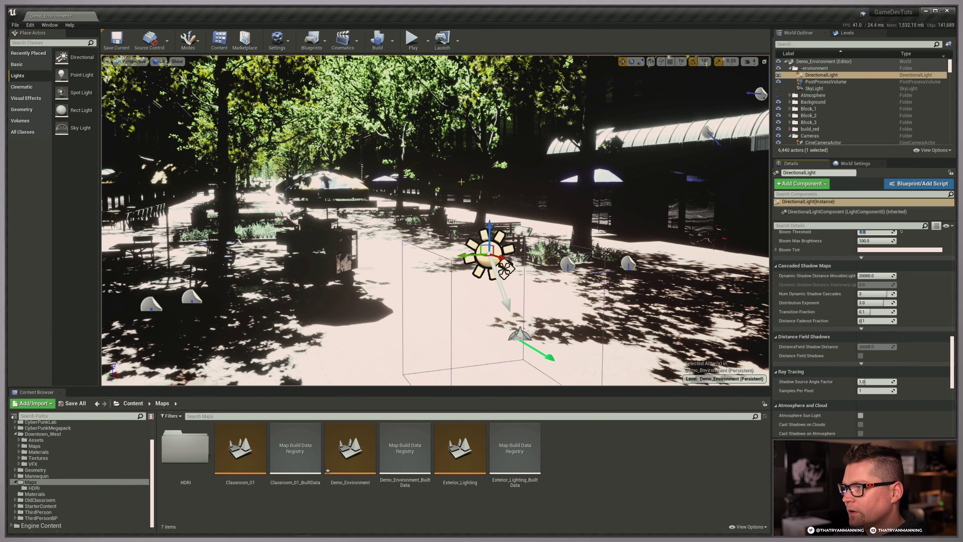
right_click_drag(414, 159, 392, 149)
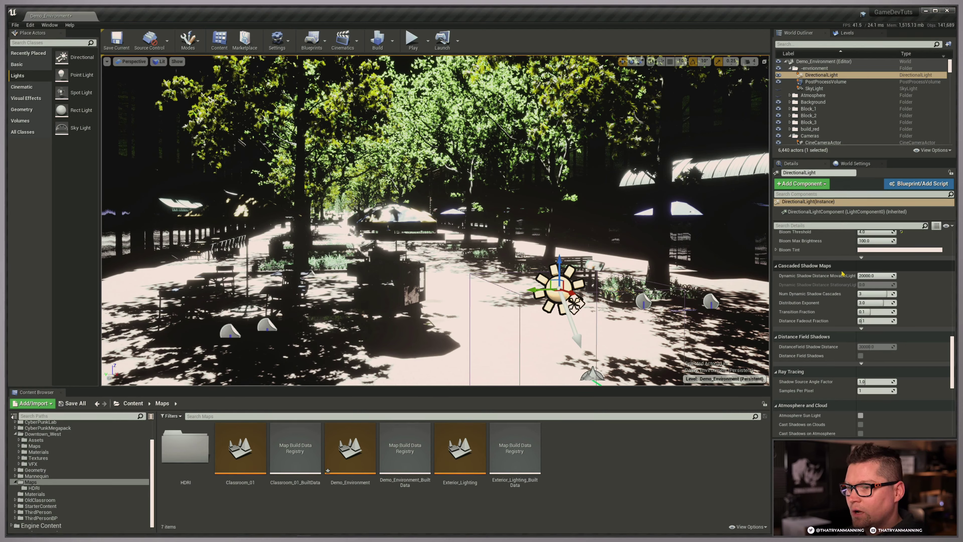
left_click_drag(886, 277, 860, 276)
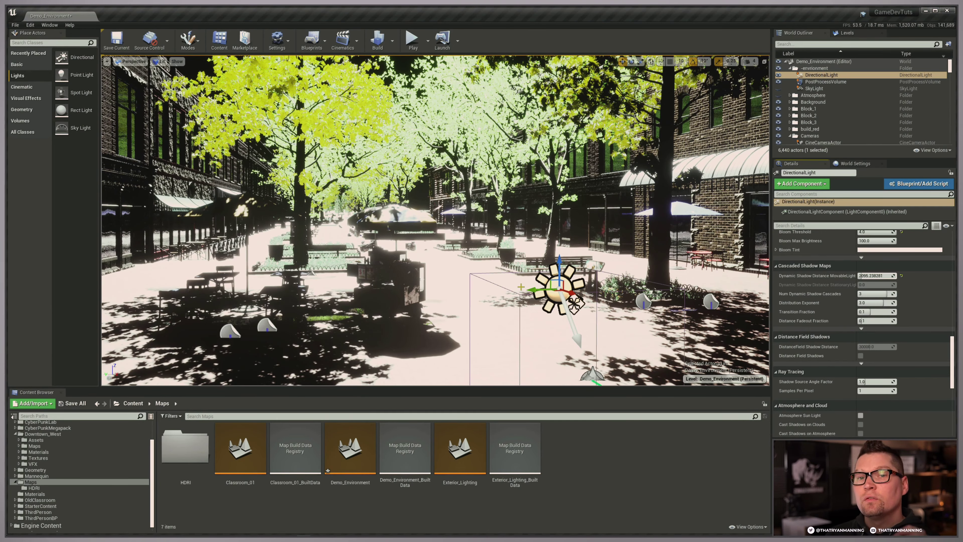
Step: Reveal the advanced cascaded shadow map settings and set the Far Shadow Cascade Count to 1
right_click_drag(560, 276, 583, 271)
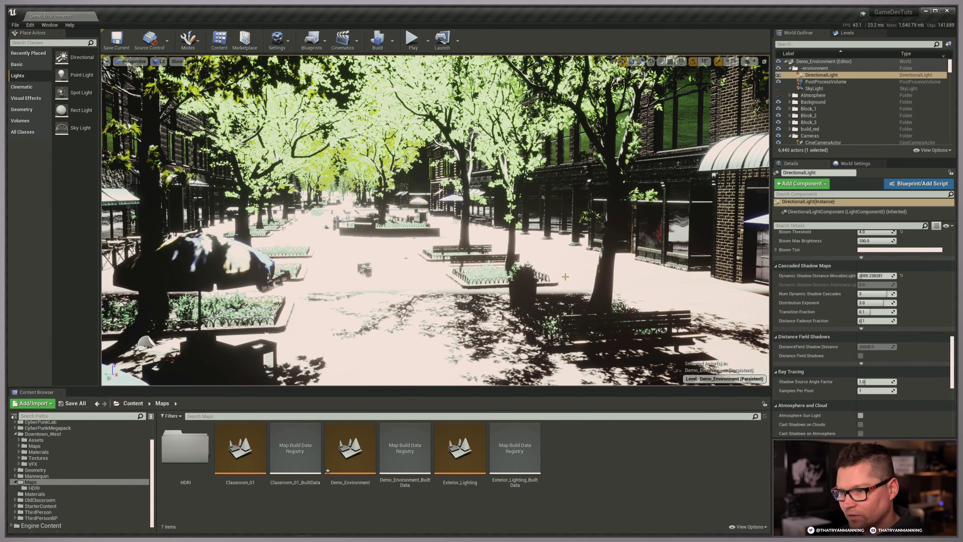
scroll(782, 286, "down", 1)
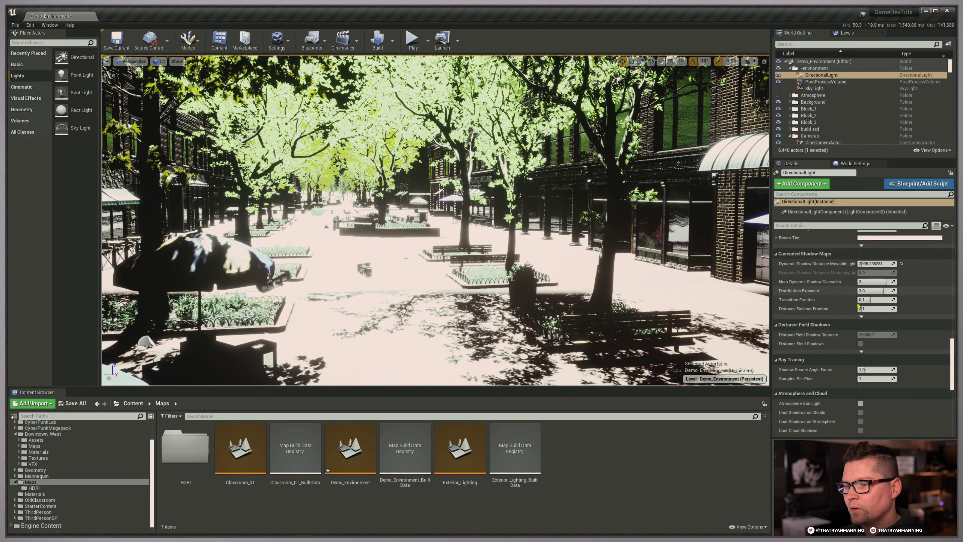
left_click(860, 316)
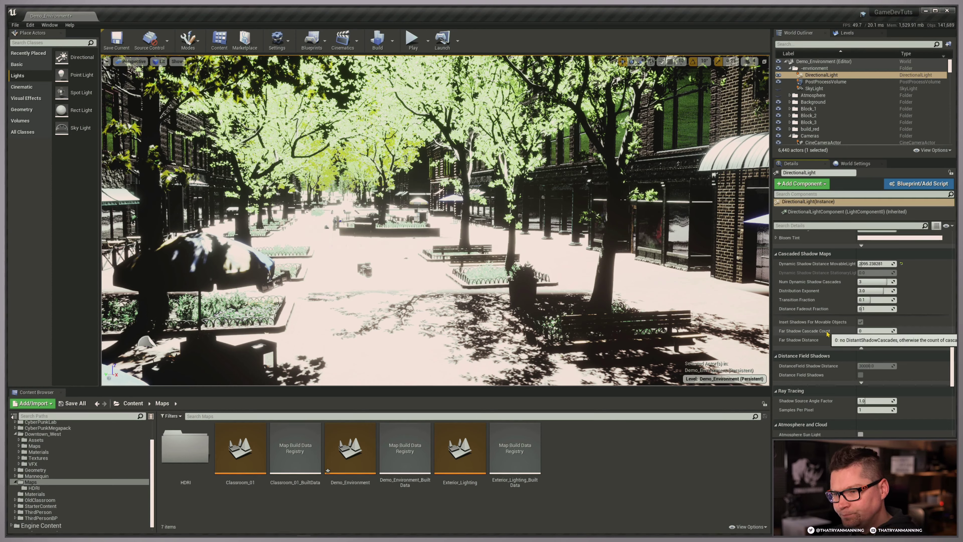
left_click(881, 330)
type("1")
key("Tab")
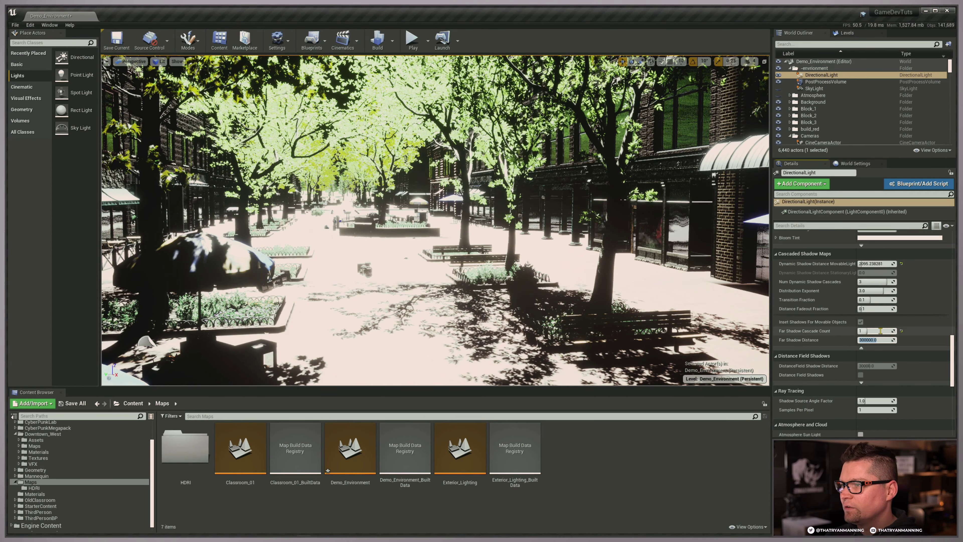
Step: Try a Far Shadow Cascade Count of 2 on the directional light, and return it to 1
left_click(873, 330)
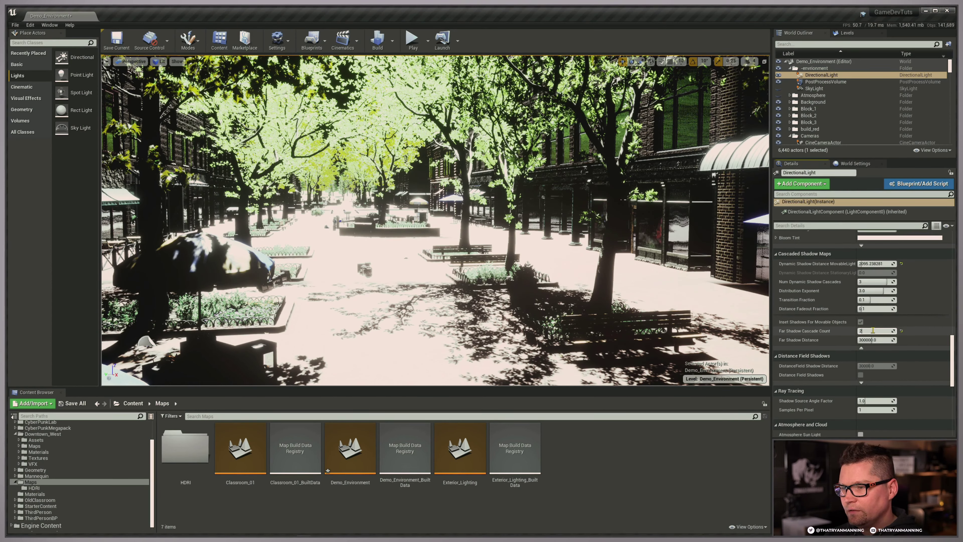
type("2")
key("Tab")
left_click(873, 331)
type("21")
left_click_drag(873, 330, 855, 330)
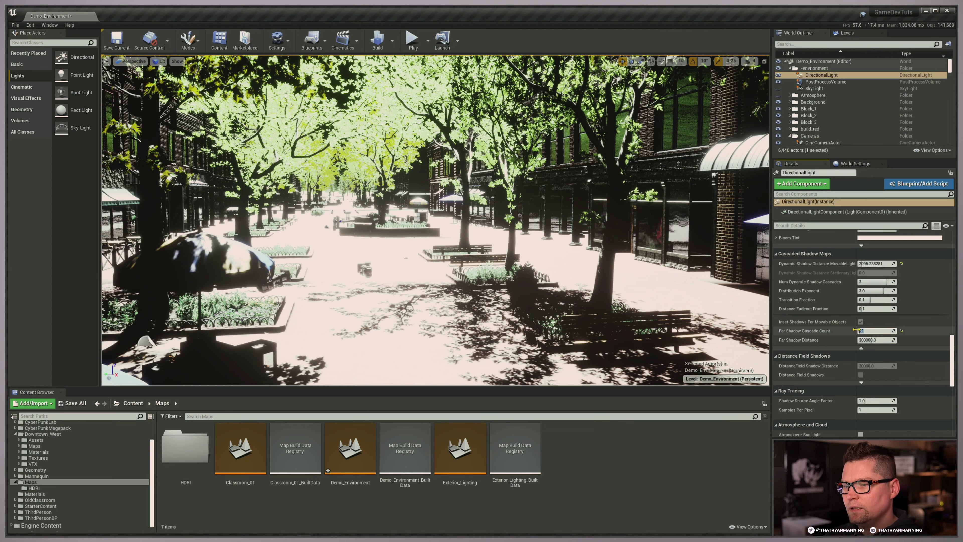
type("1")
key("Return")
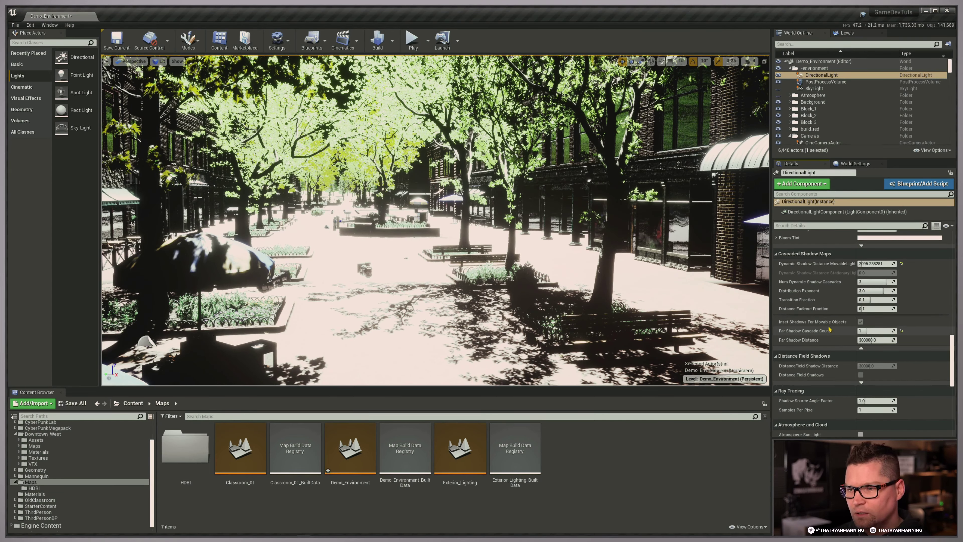
Step: Try a Dynamic Shadow Distance for movable lights of 3500 on the directional light, and raise it to 10000
left_click(872, 263)
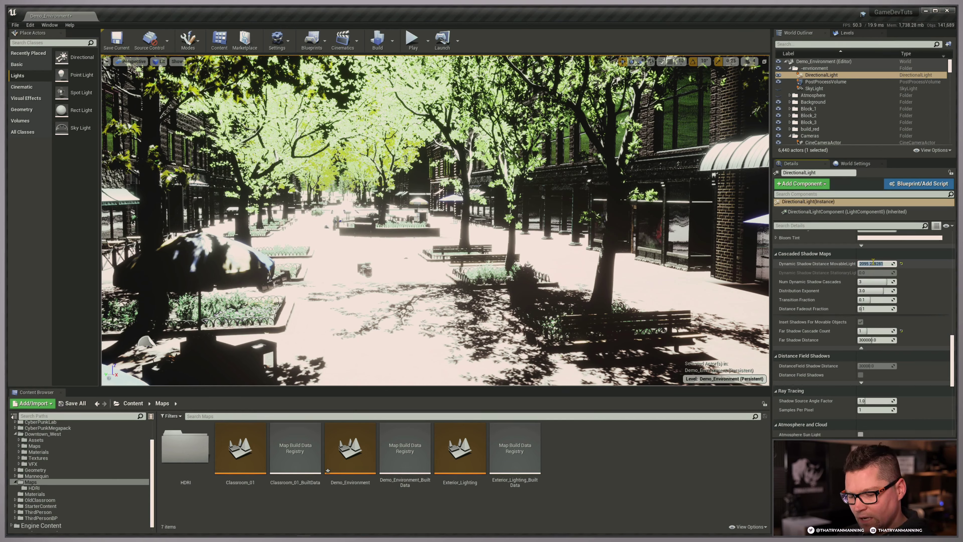
type("3500")
key("Return")
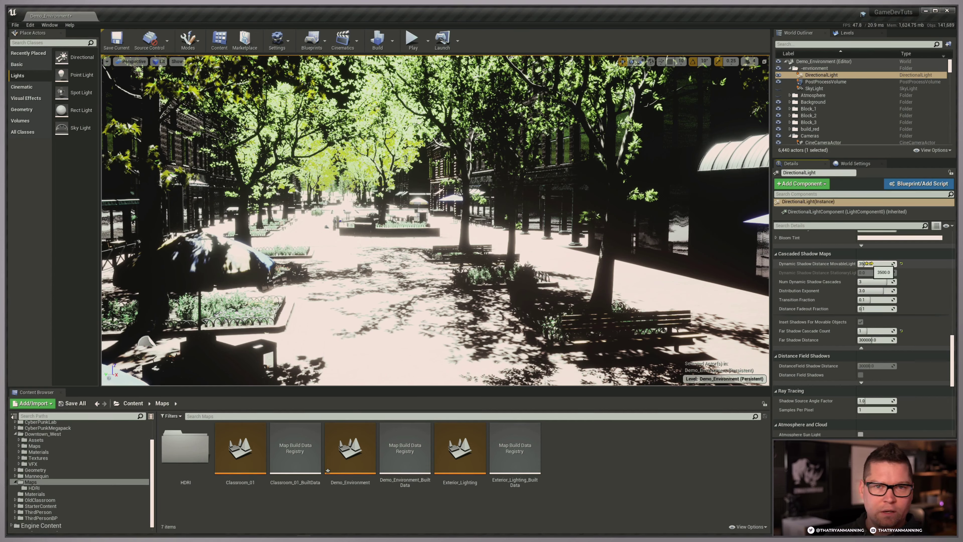
left_click_drag(868, 264, 872, 263)
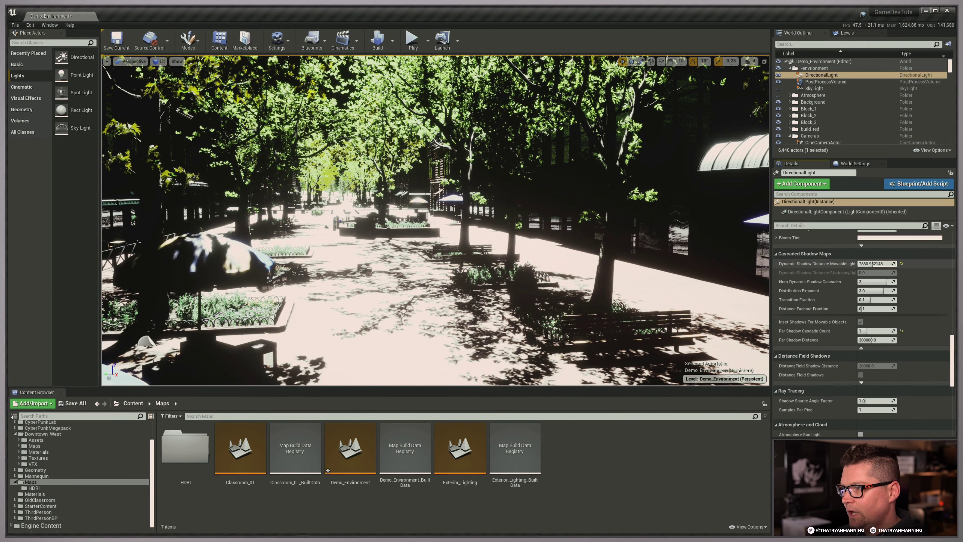
left_click(874, 264)
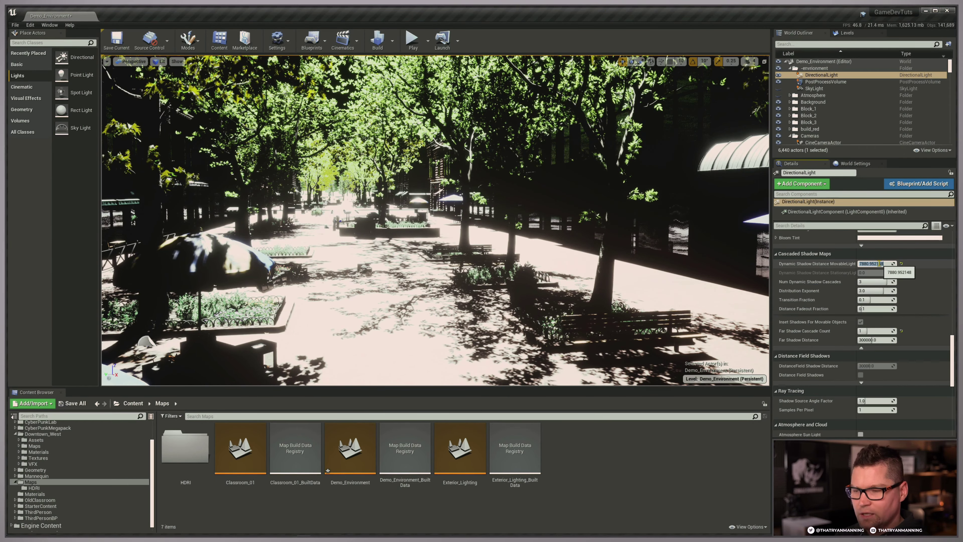
type("10000")
key("Return")
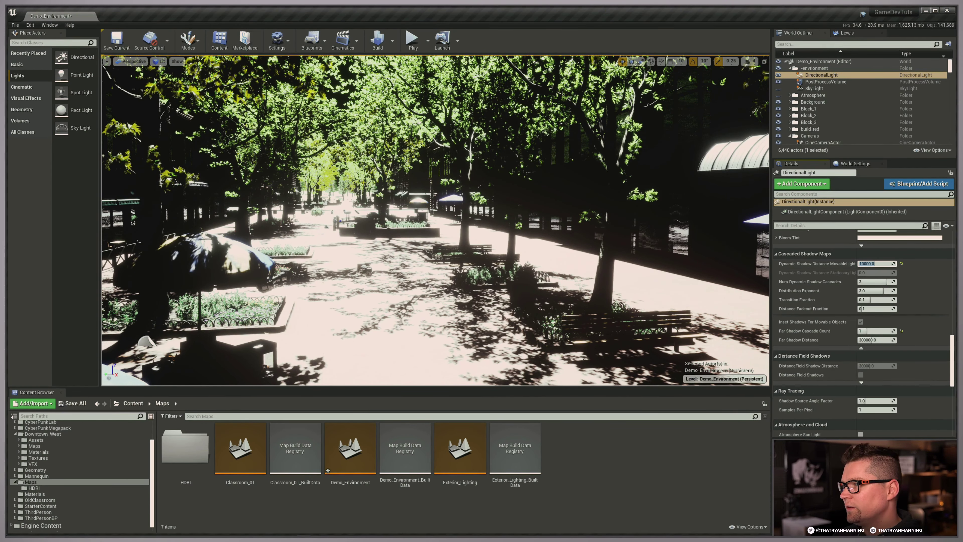
Step: Try Num Dynamic Shadow Cascades values from 1 through 5 on the directional light, and return it to 3
key("s")
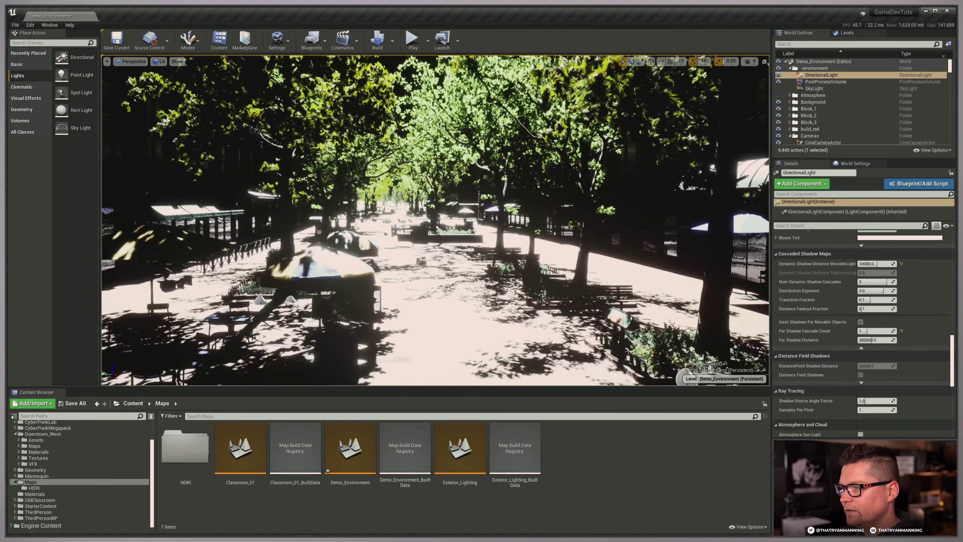
key("s")
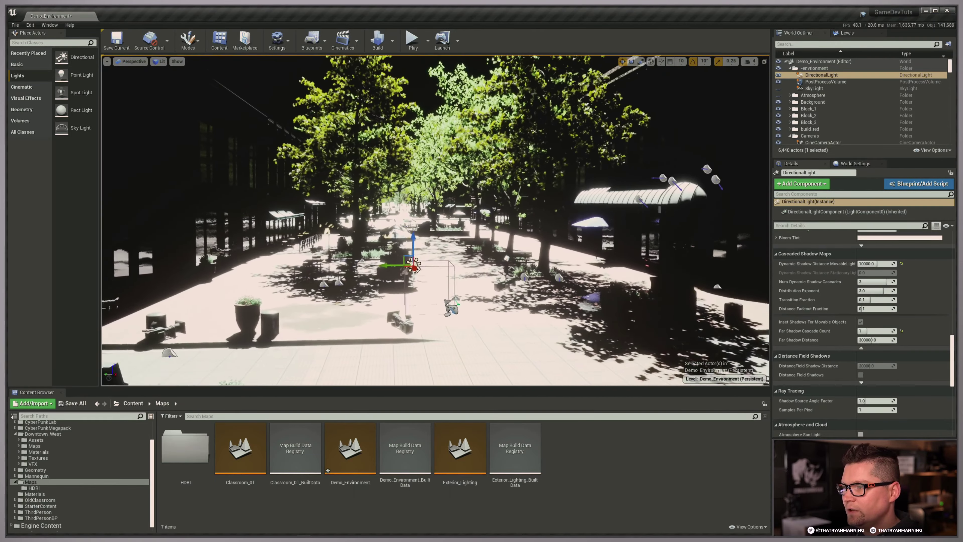
key("s")
key("w")
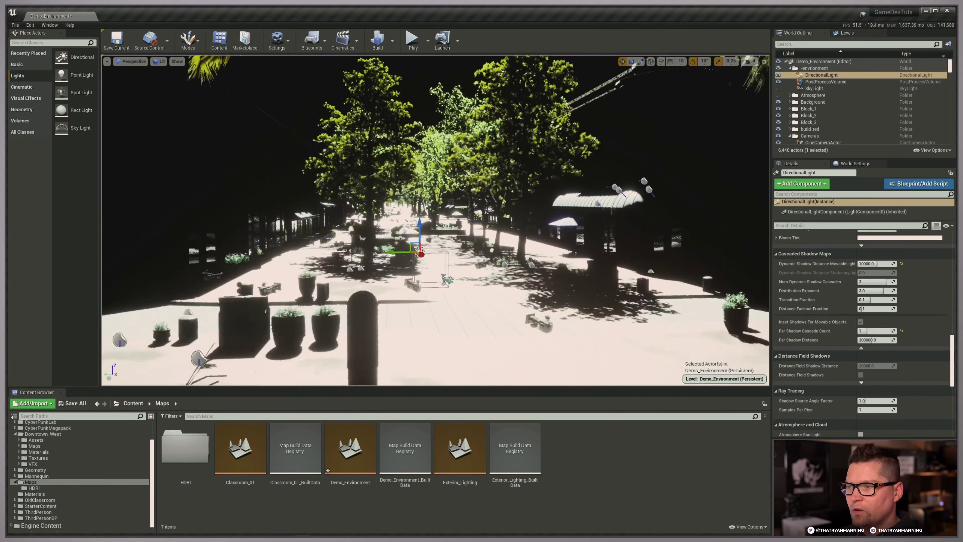
key("w")
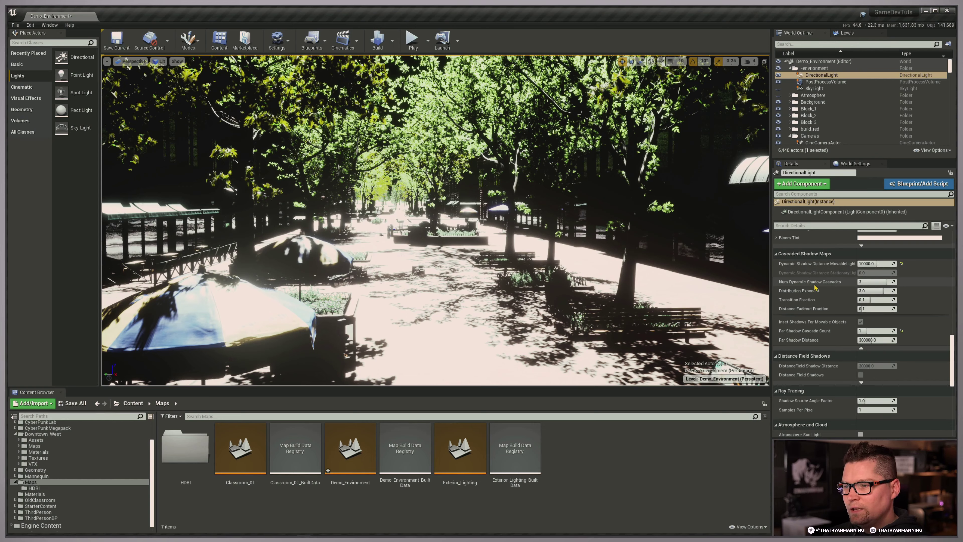
left_click(862, 281)
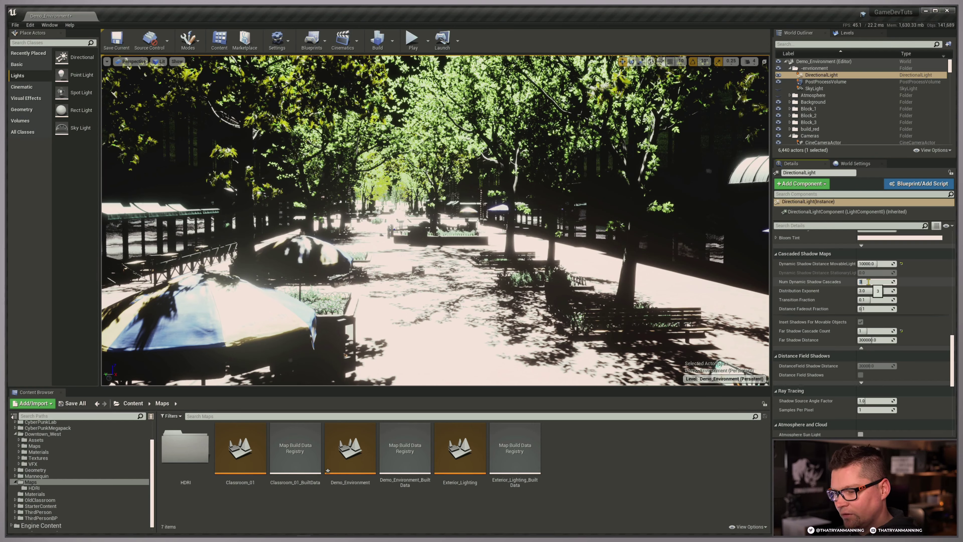
type("1")
key("Return")
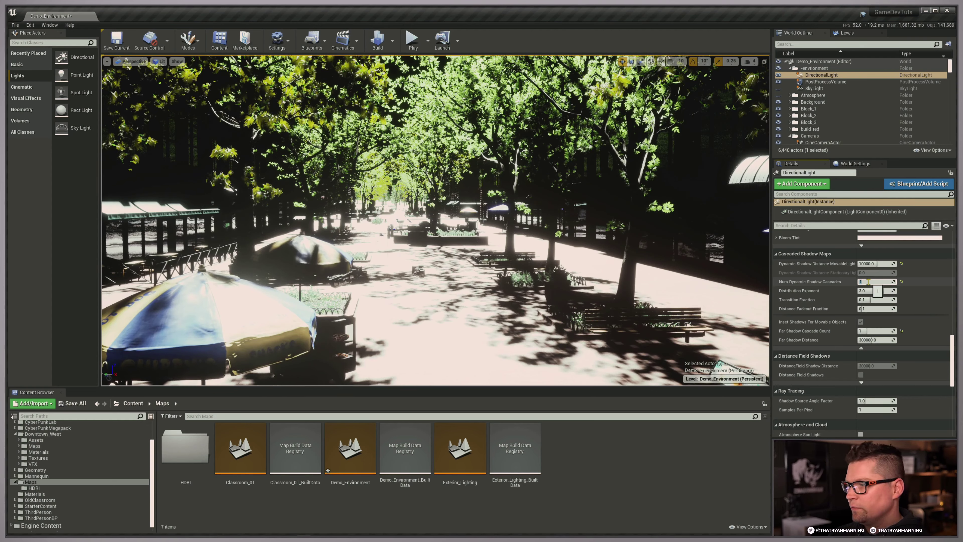
type("2")
key("Return")
type("3")
key("Return")
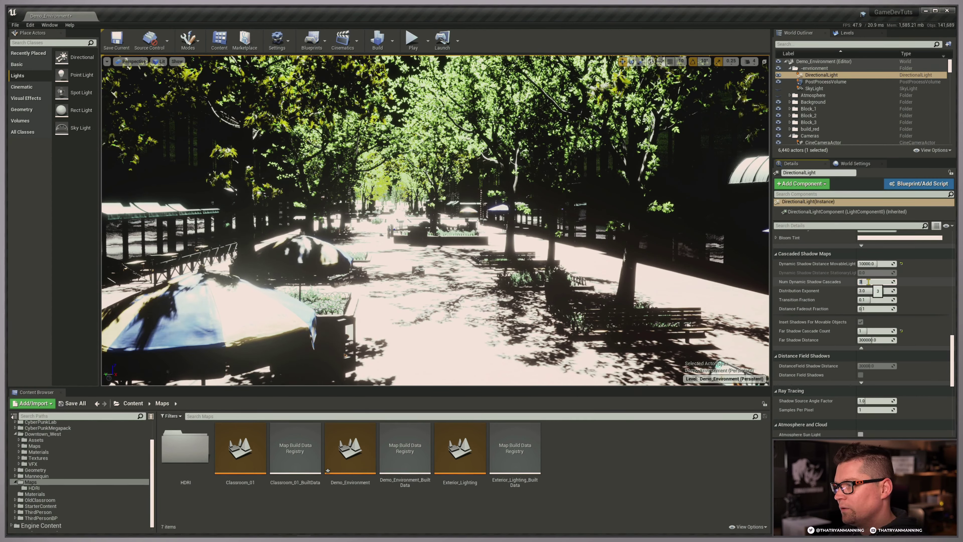
type("4")
key("Return")
type("5")
key("Return")
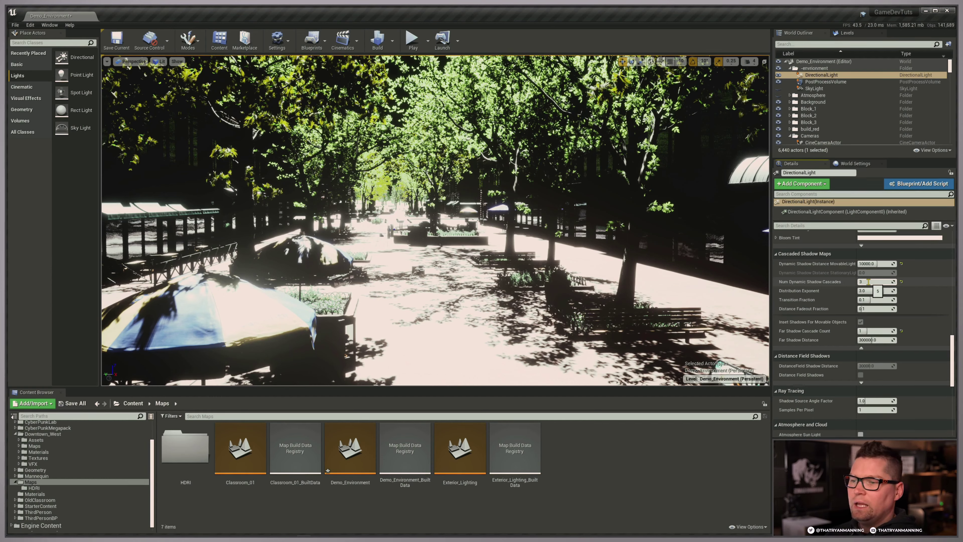
type("3")
key("Return")
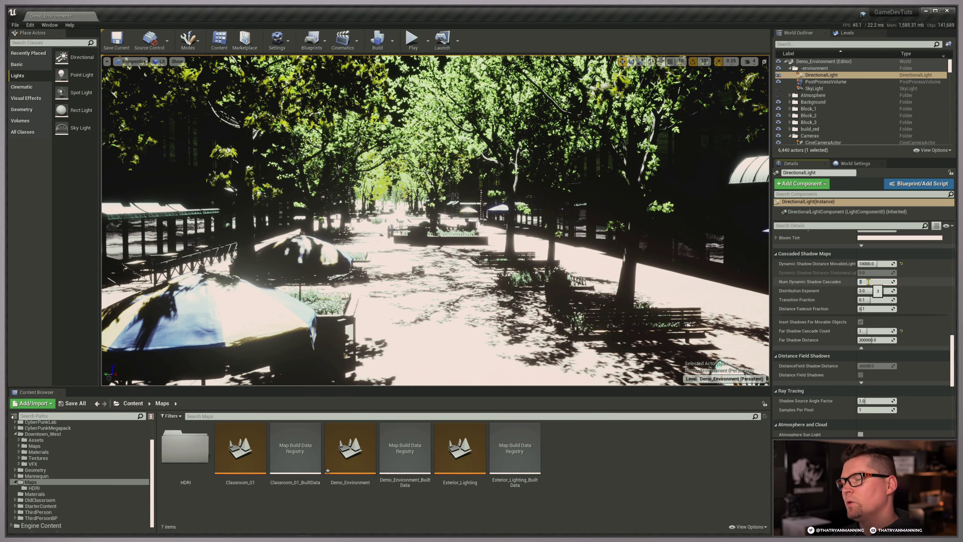
Step: Compare the shadows again with 1 and 2 dynamic shadow cascades, and restore the count to 3
left_click(925, 277)
left_click(878, 282)
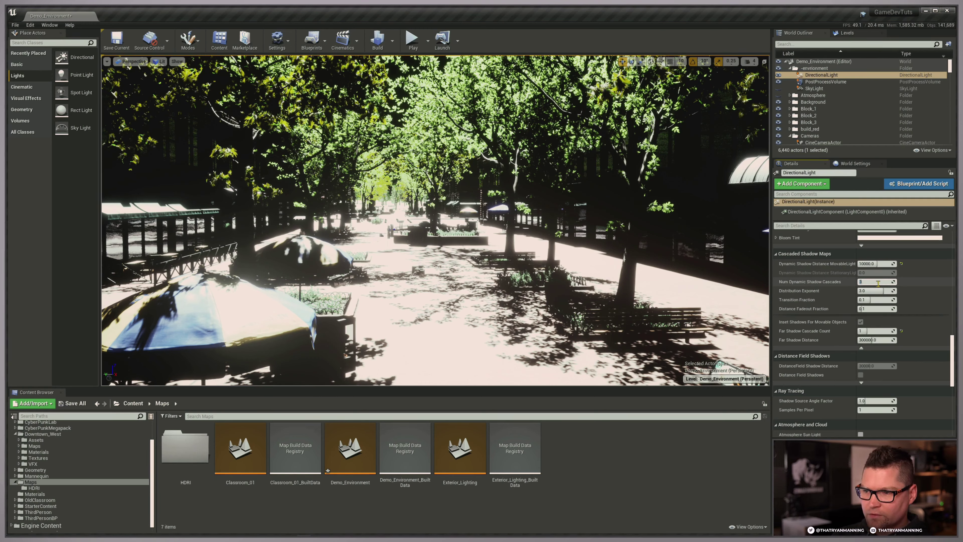
type("1")
key("Return")
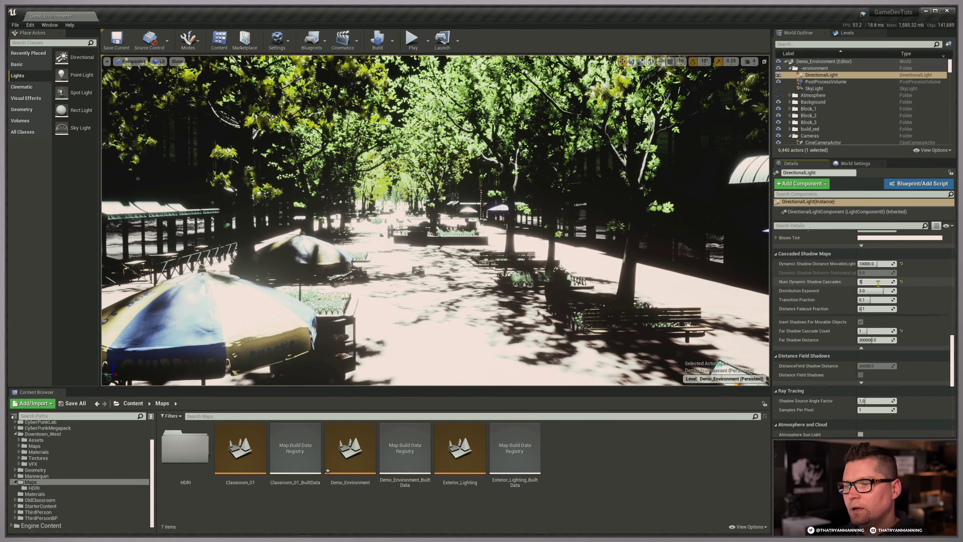
type("2")
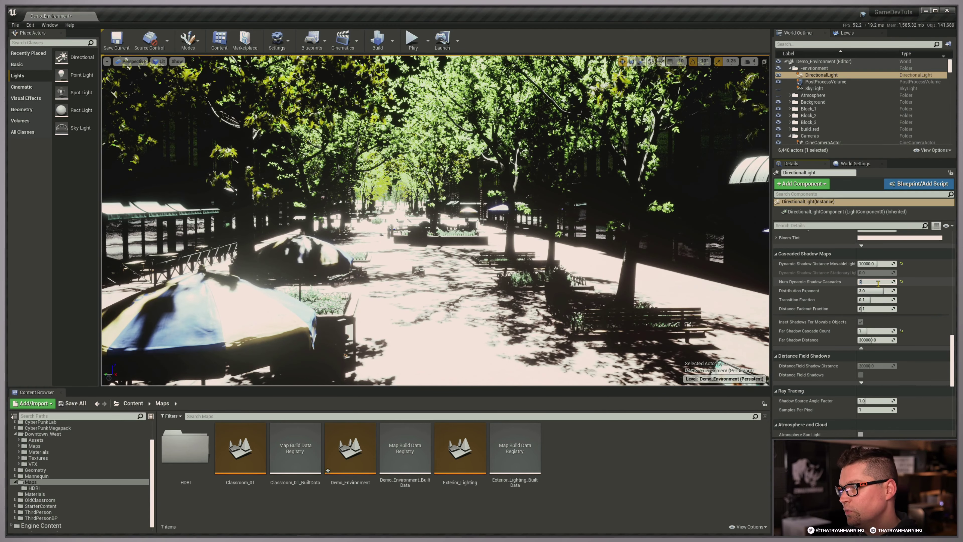
type("3")
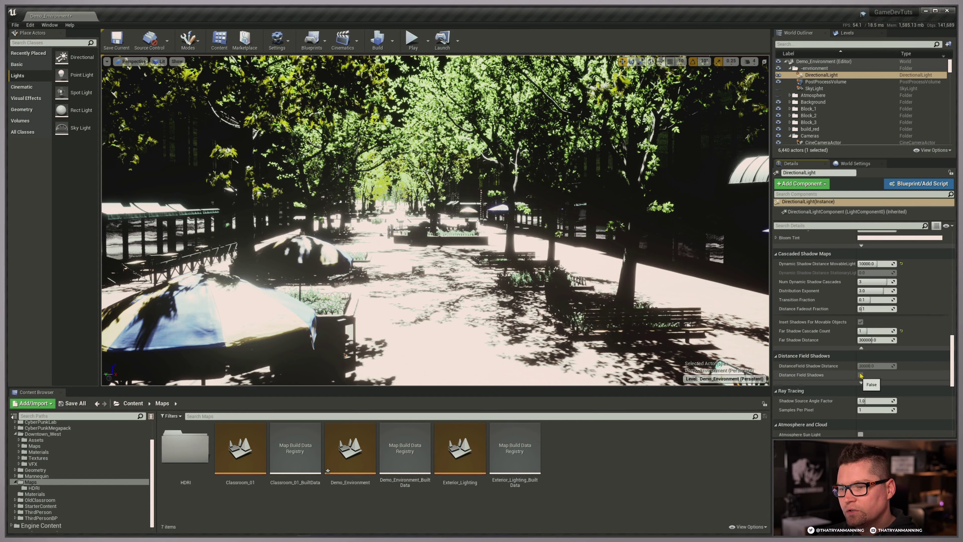
Step: Reveal the advanced distance field shadow settings, and enable Atmosphere Sun Light on the directional light
left_click(861, 383)
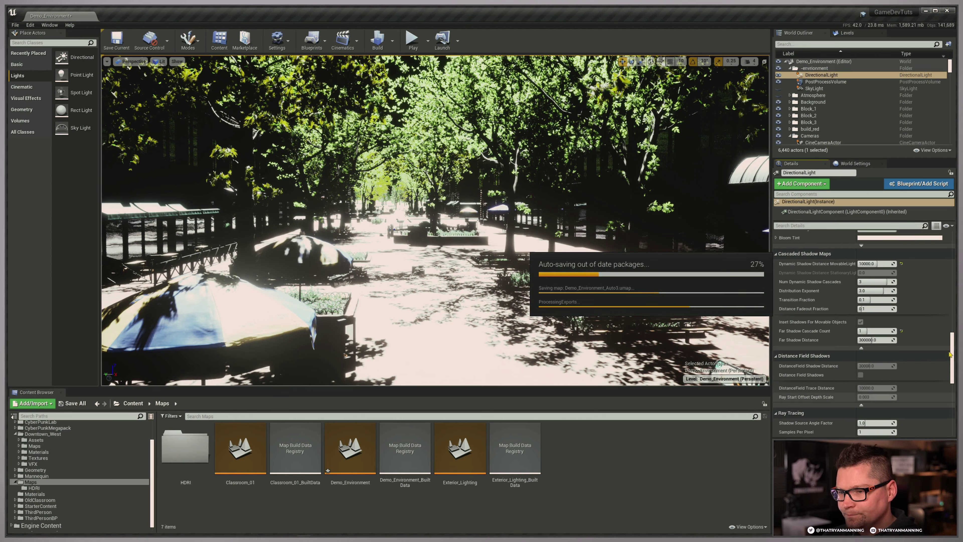
left_click_drag(954, 356, 953, 383)
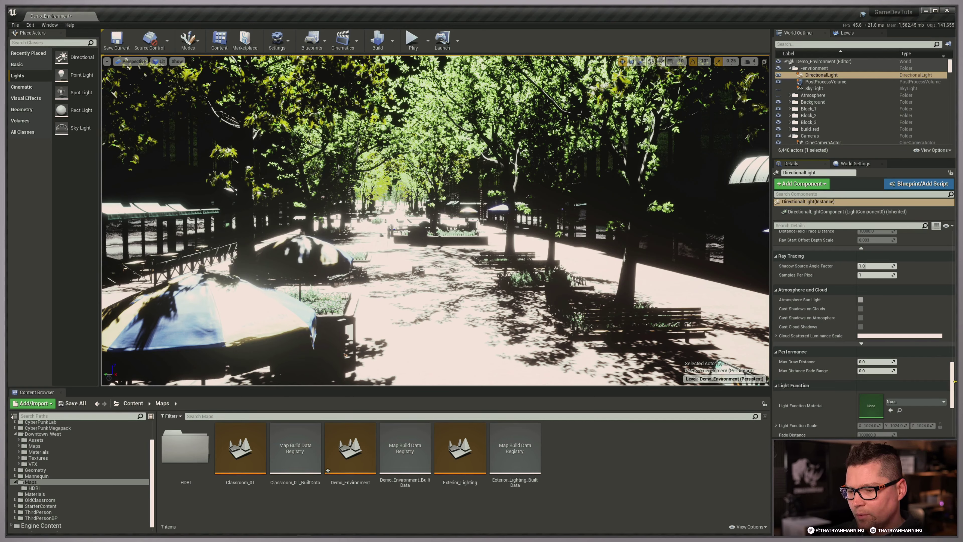
left_click(860, 299)
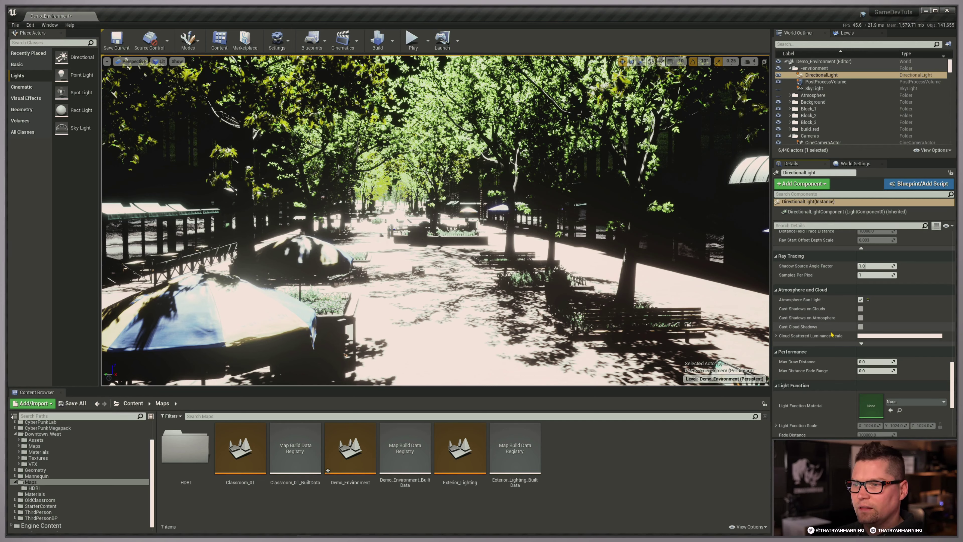
Step: Review the directional light's properties, from transform, intensity and scattering through shadow options to atmosphere, light function and actor settings
scroll(829, 334, "up", 5)
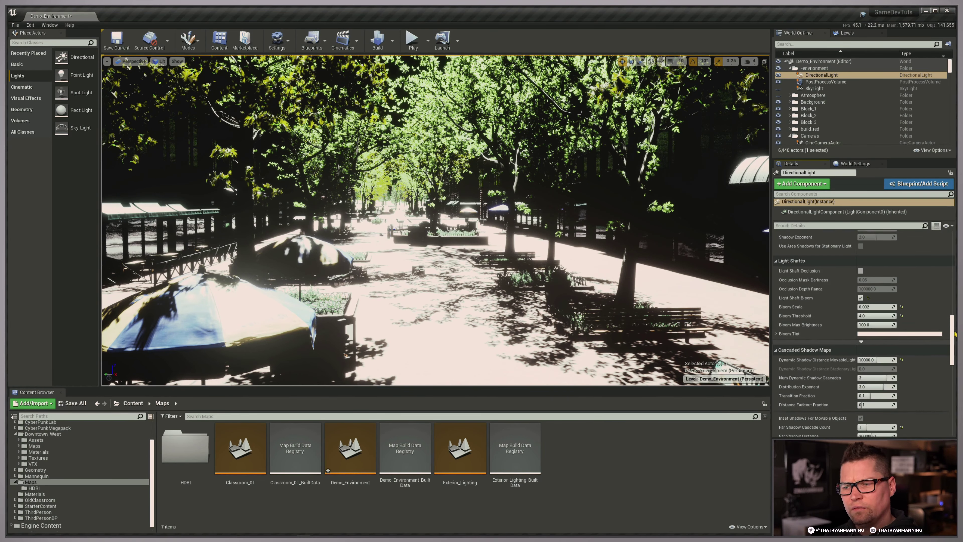
left_click_drag(952, 333, 952, 247)
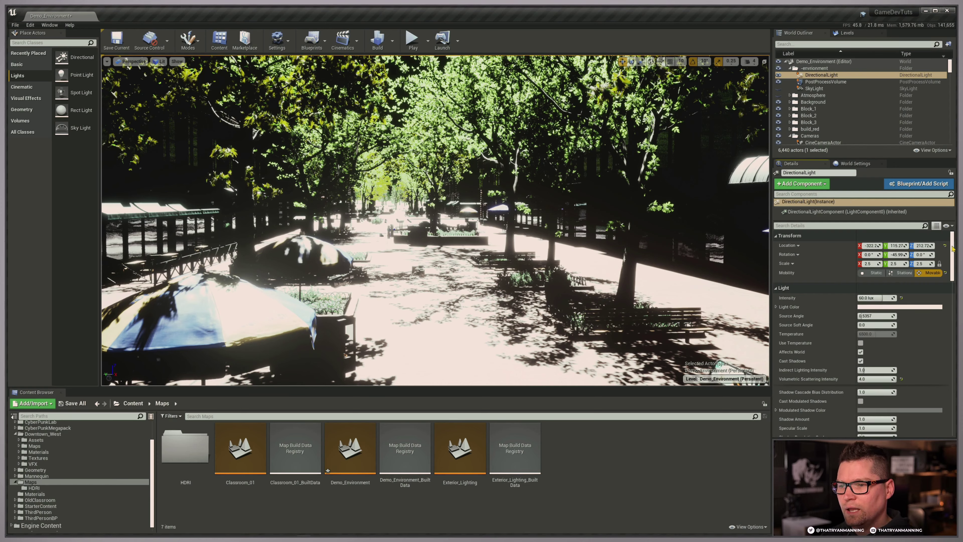
scroll(815, 318, "down", 10)
scroll(860, 333, "down", 10)
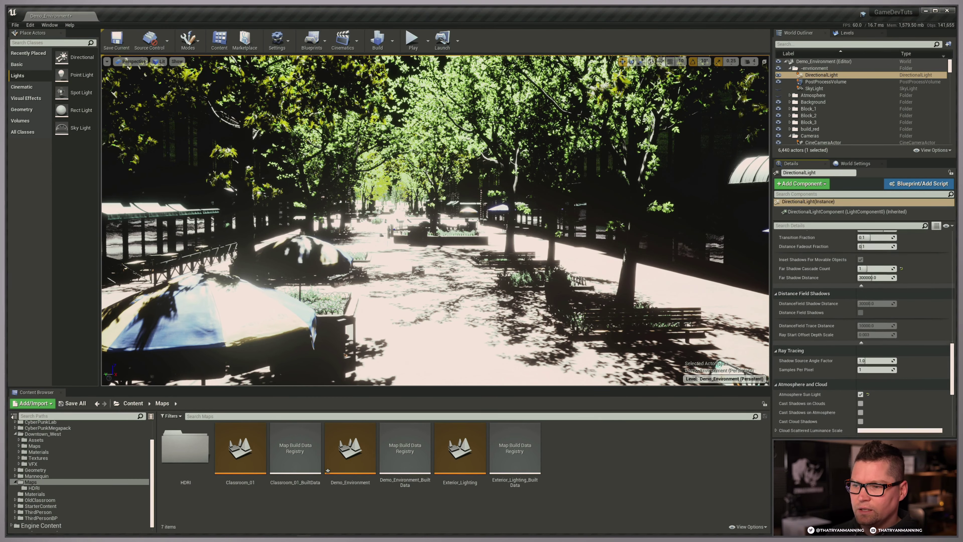
scroll(861, 334, "down", 1)
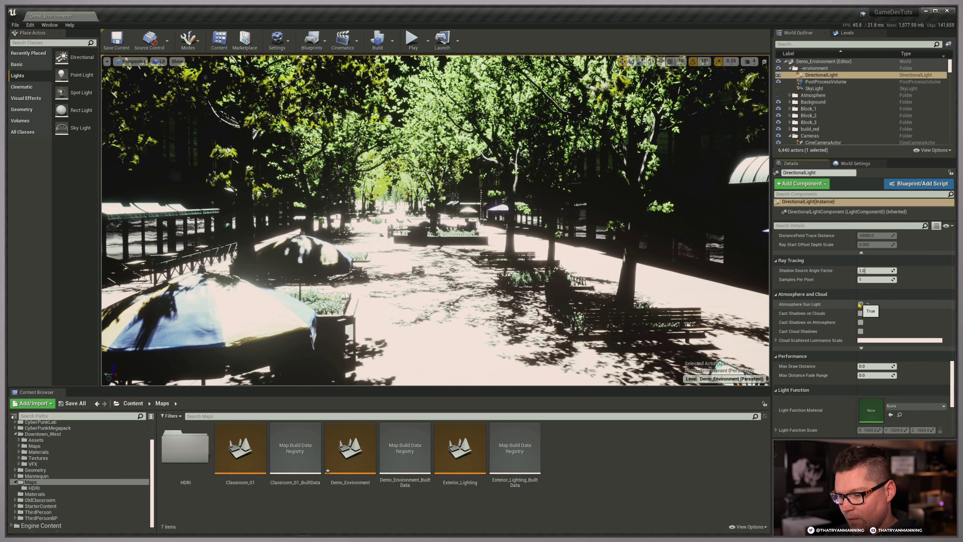
scroll(860, 304, "down", 1)
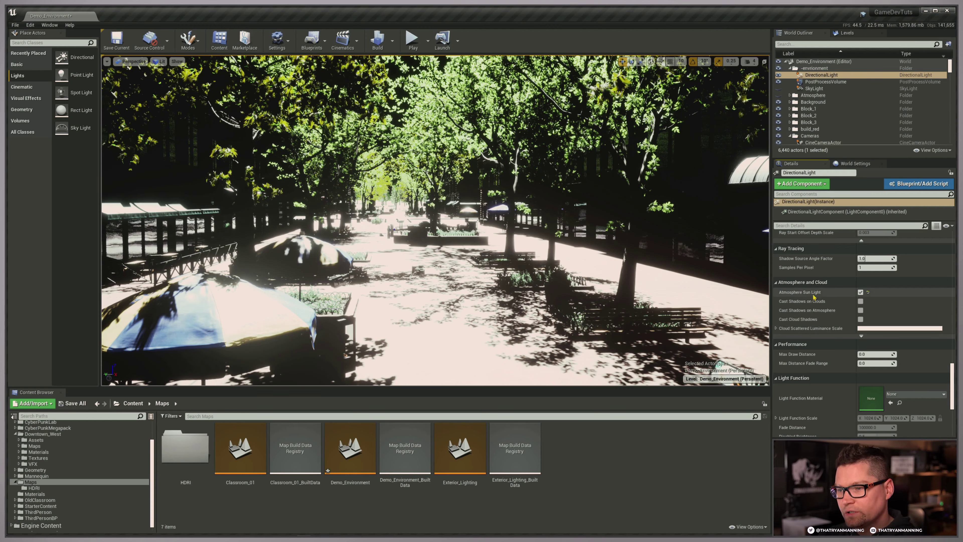
scroll(832, 374, "down", 3)
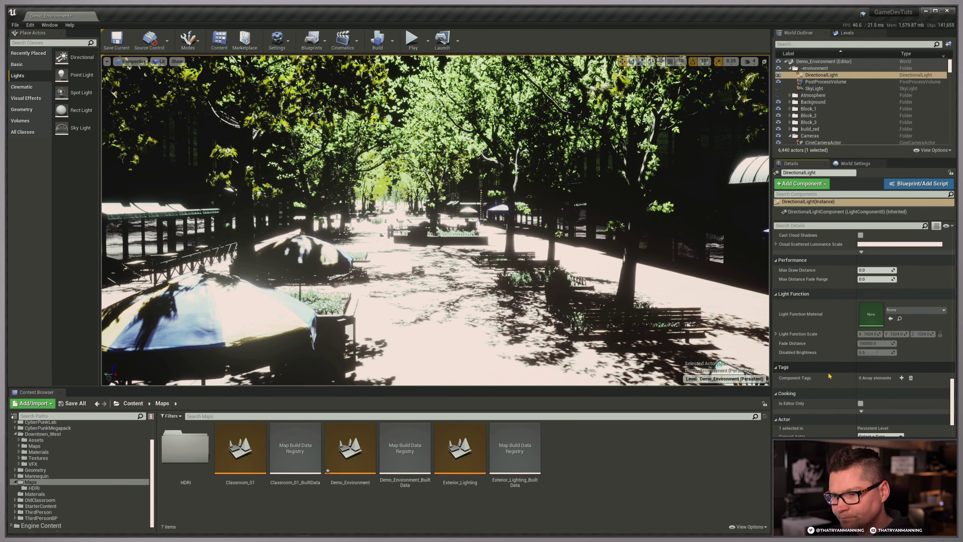
scroll(831, 373, "down", 2)
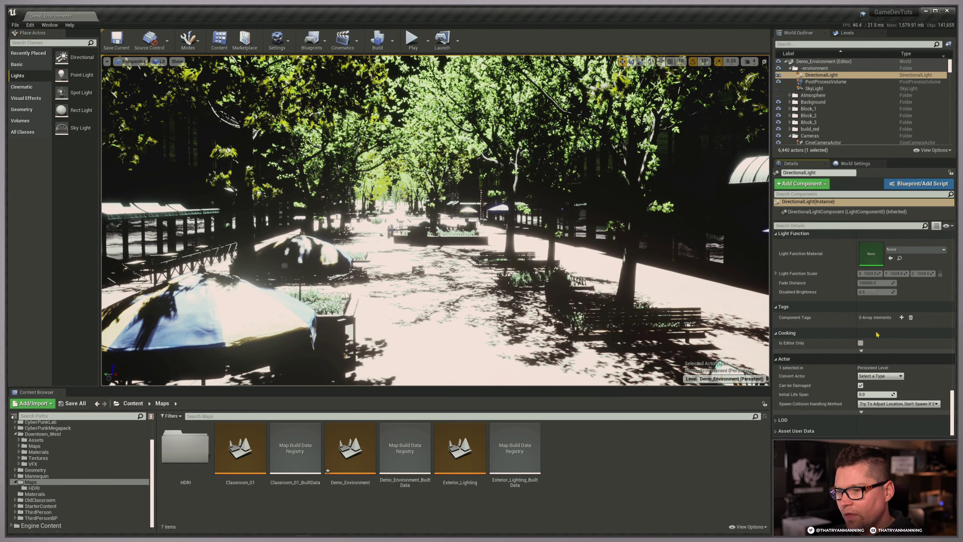
left_click_drag(945, 388, 945, 249)
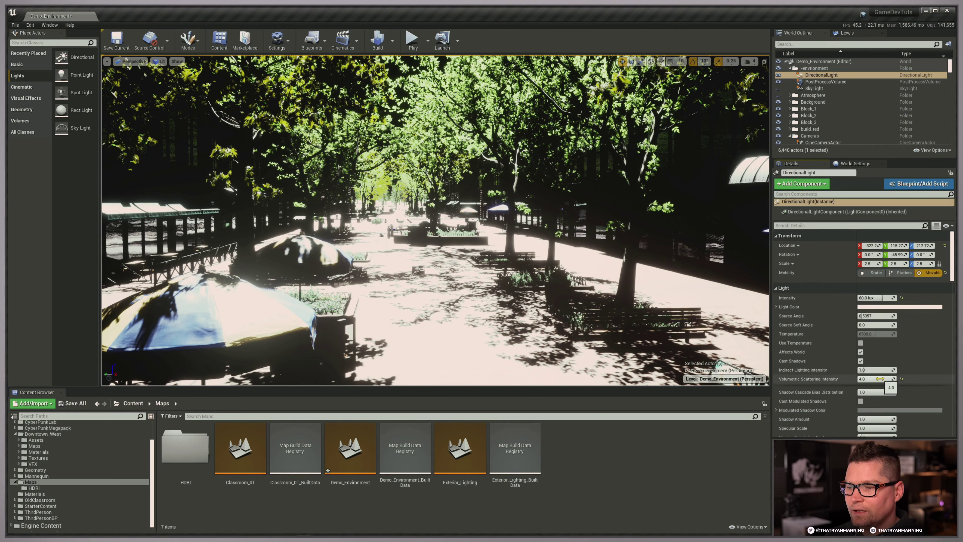
scroll(911, 379, "down", 3)
scroll(912, 375, "down", 1)
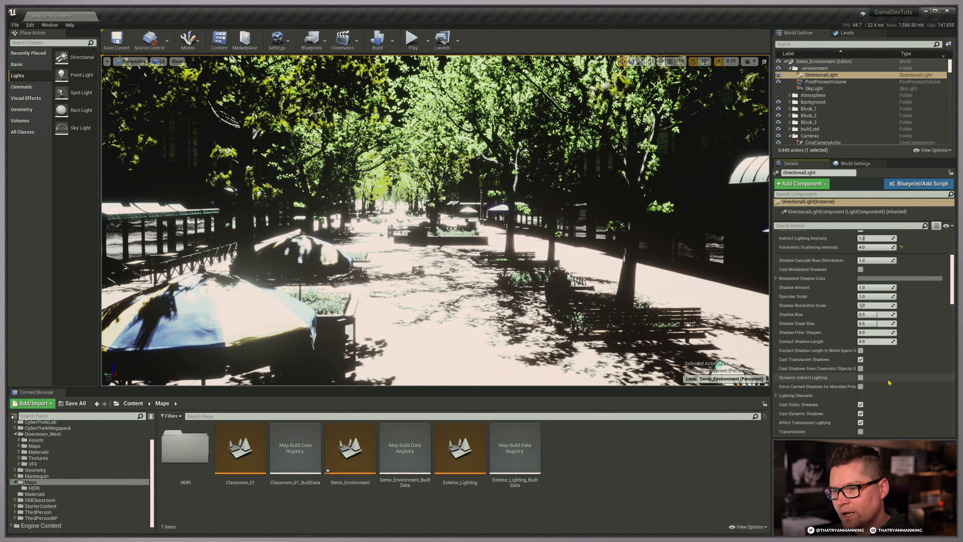
scroll(890, 385, "down", 3)
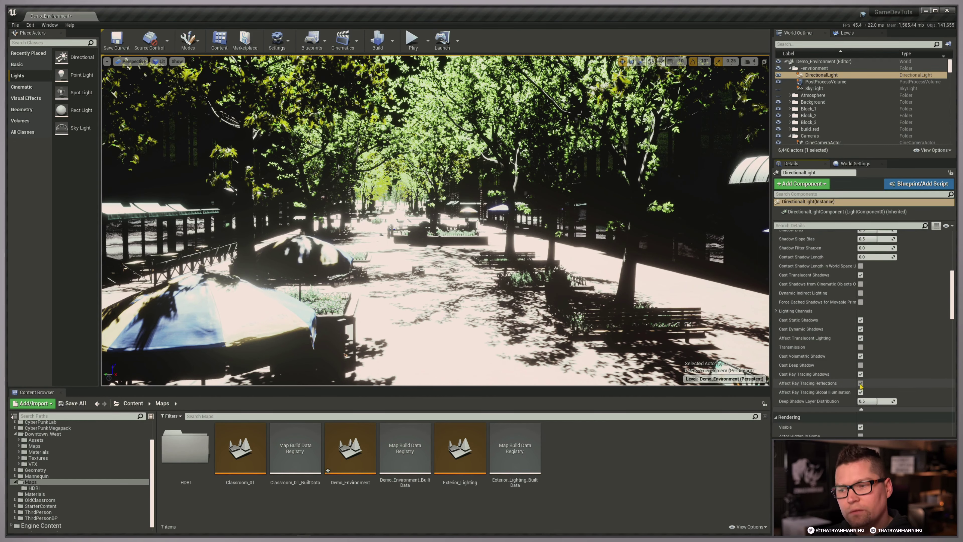
scroll(871, 393, "down", 1)
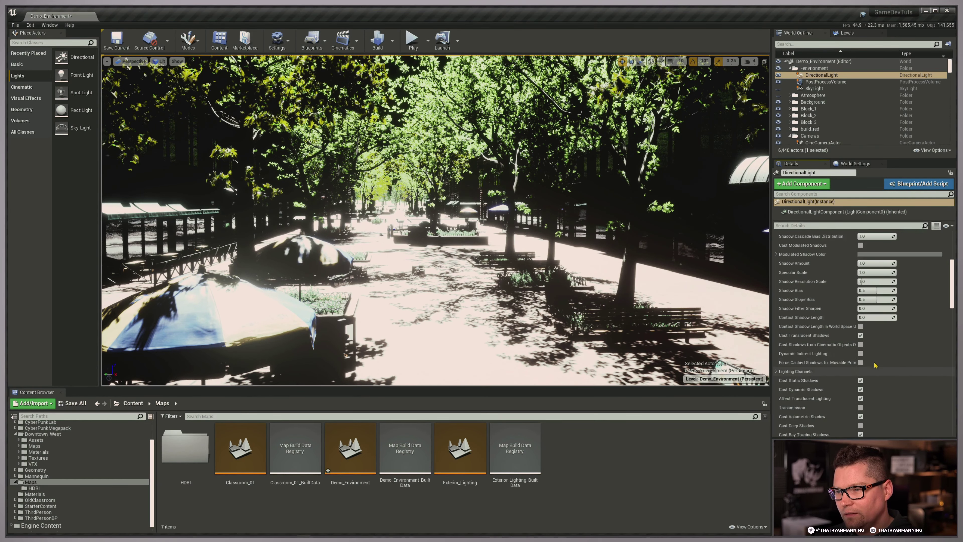
Step: Examine the directional light's advanced light properties, light shaft settings and cascaded shadow map options
left_click(861, 397)
scroll(872, 304, "up", 5)
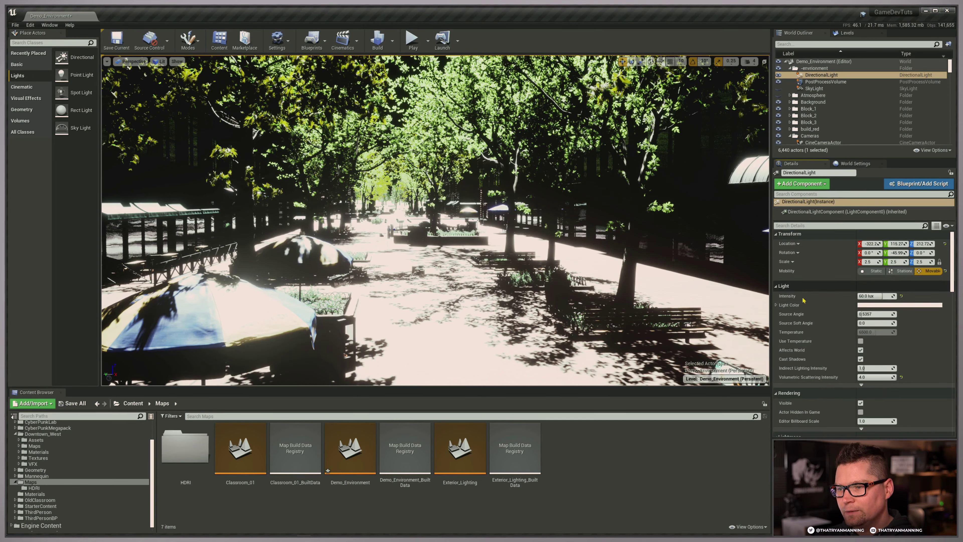
left_click(861, 385)
scroll(863, 389, "down", 10)
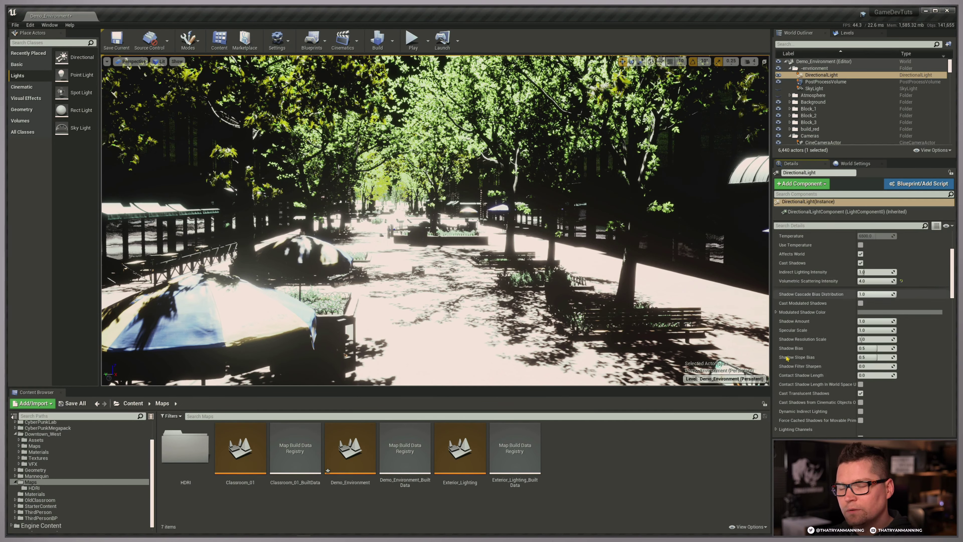
scroll(834, 372, "down", 8)
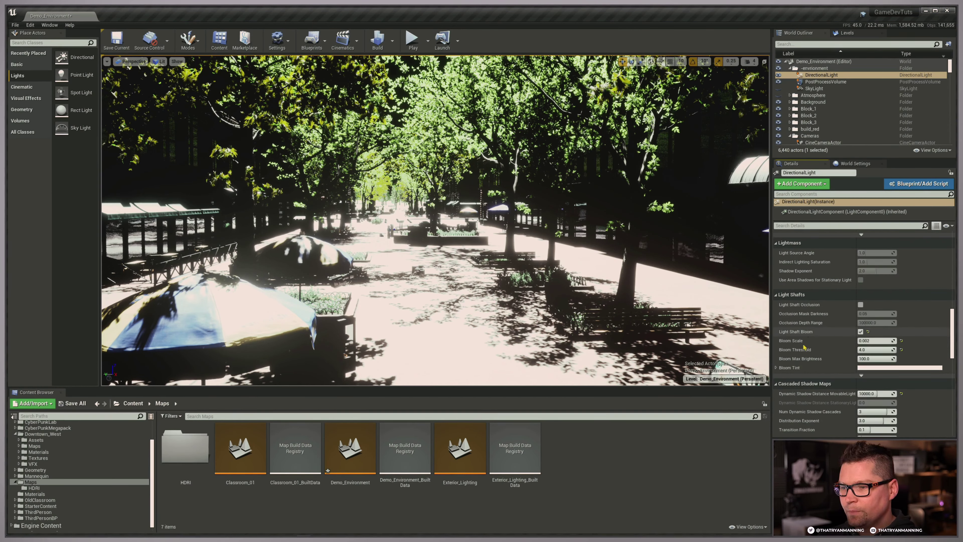
scroll(817, 354, "down", 4)
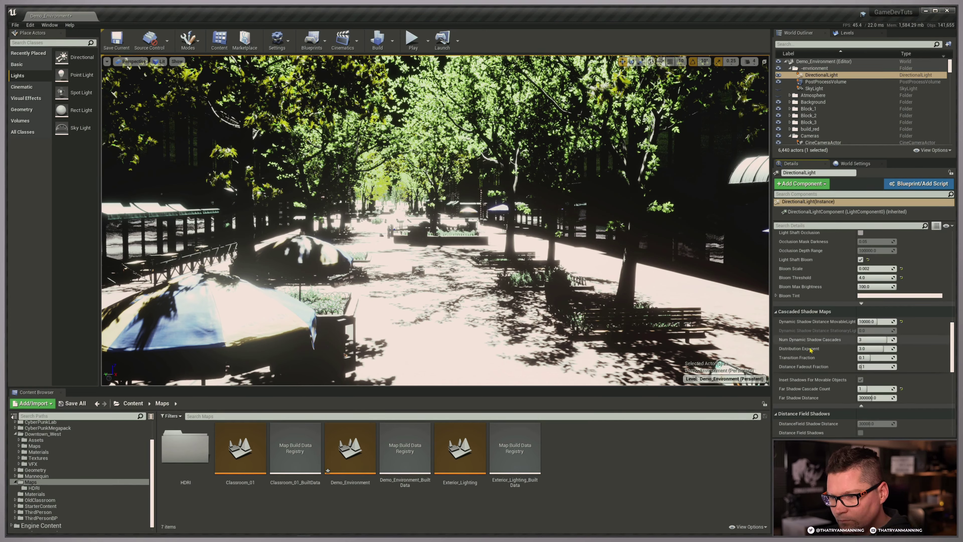
scroll(823, 347, "down", 2)
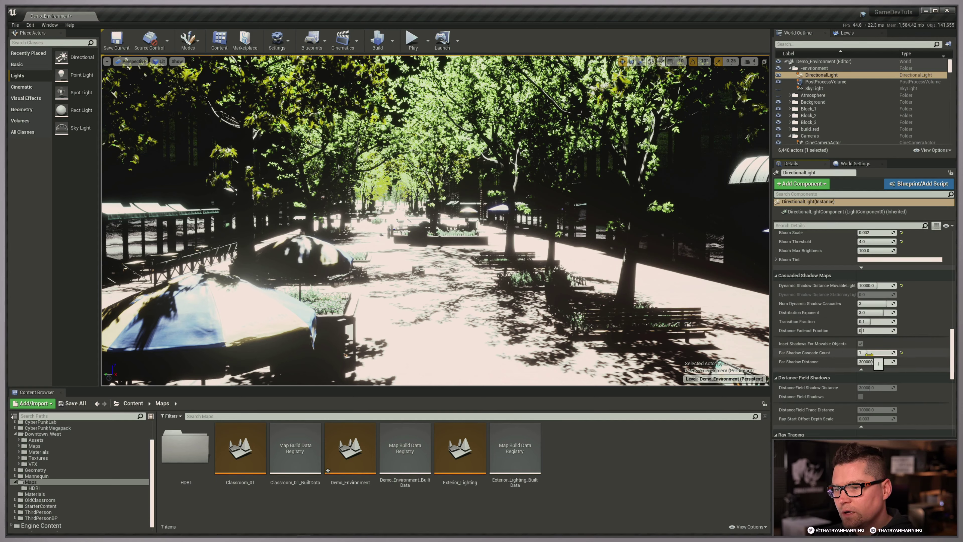
Step: Reset the directional light's Far Shadow Cascade Count and set it to 2
left_click(901, 353)
left_click(876, 353)
type("2")
key("Return")
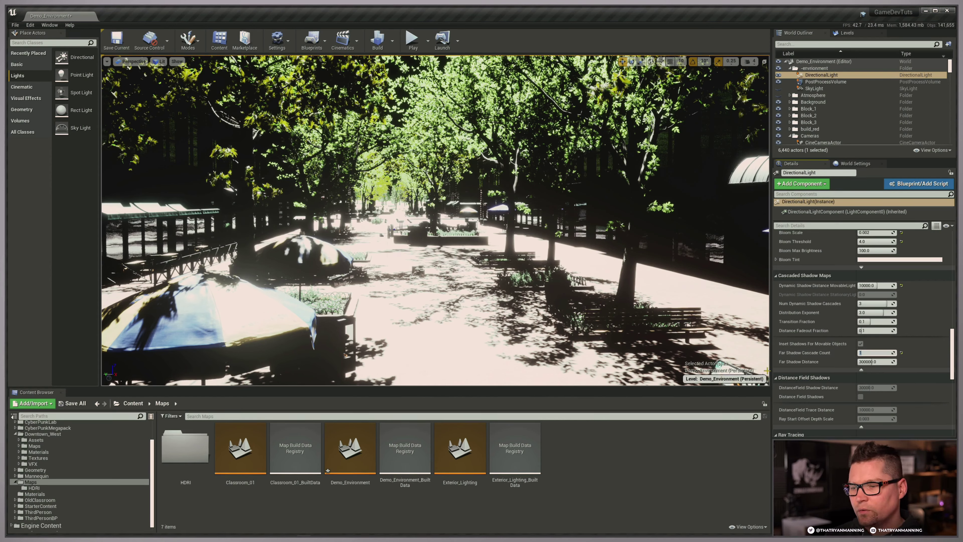
Step: Check the directional light's ray tracing, atmosphere and cloud, performance and light function settings
scroll(815, 345, "down", 5)
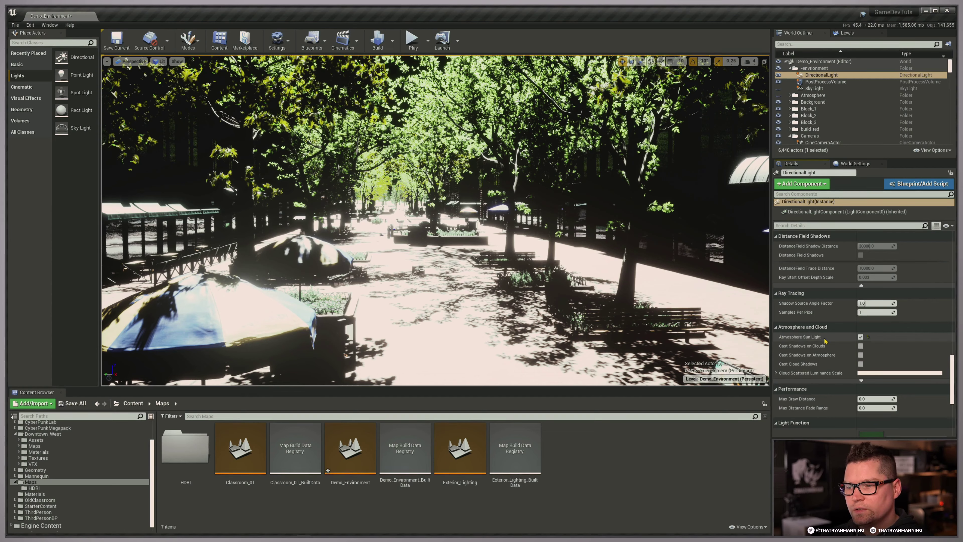
scroll(825, 340, "down", 3)
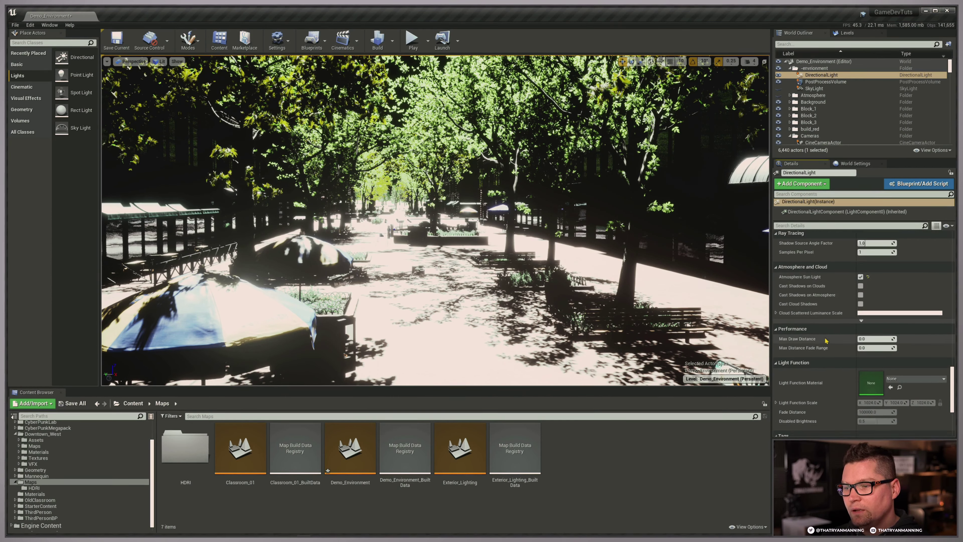
left_click(861, 320)
scroll(848, 368, "down", 1)
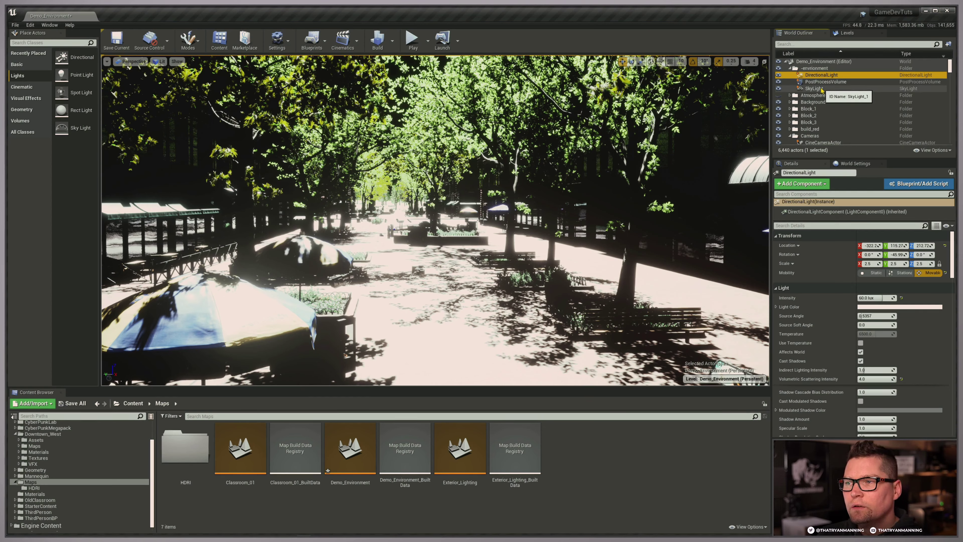
Step: Hide the directional light in the level and enable Affects World on the sky light
left_click(778, 75)
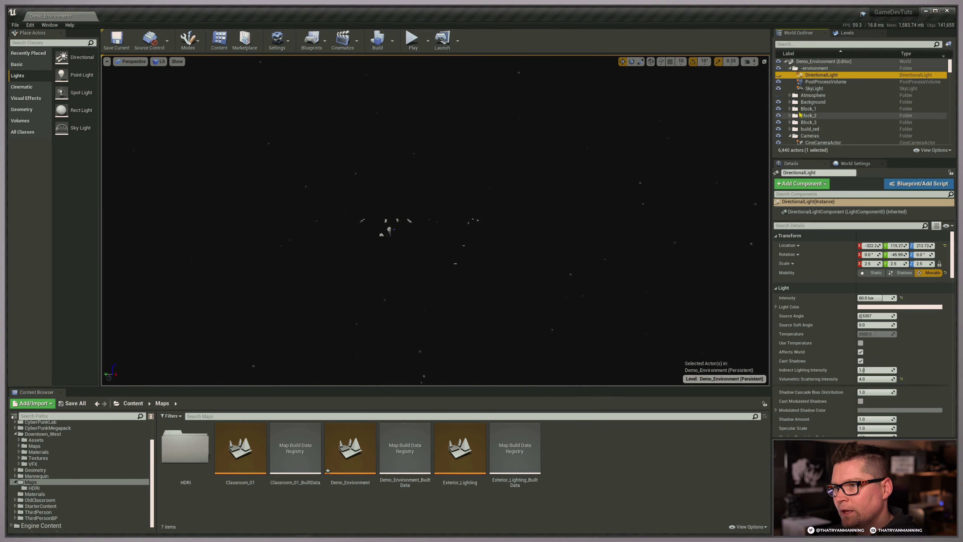
left_click(815, 88)
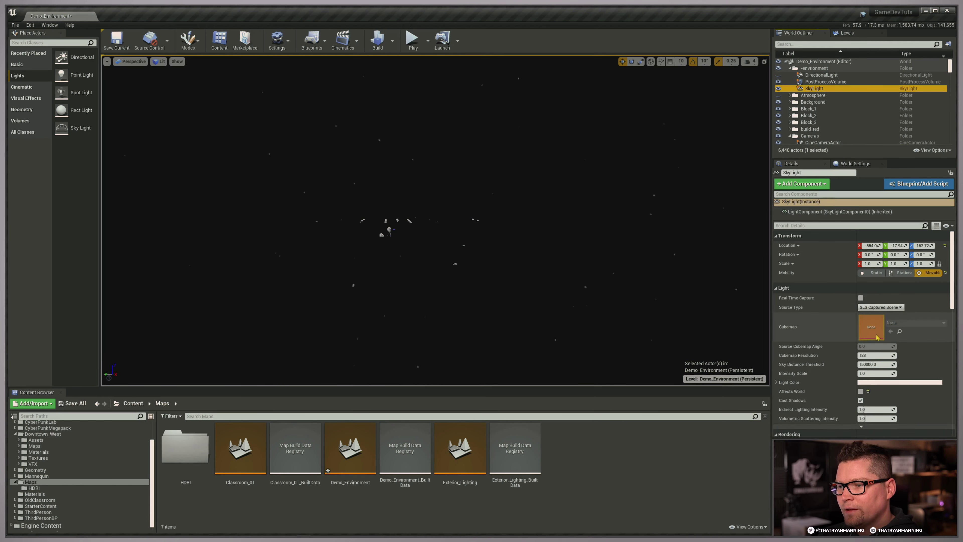
left_click(860, 391)
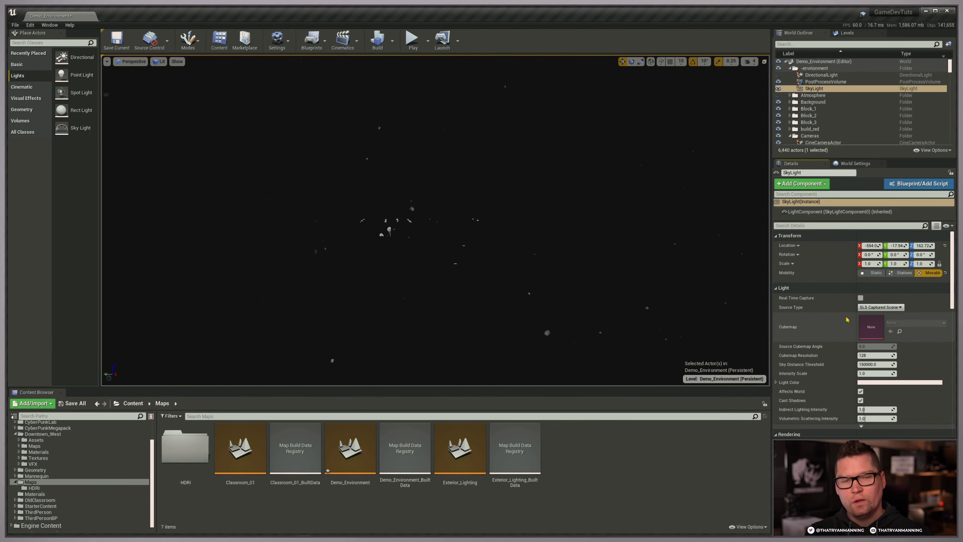
Step: Try an Intensity Scale of 50000 and Stationary mobility on the sky light, restoring the default intensity and Movable mobility
left_click(872, 373)
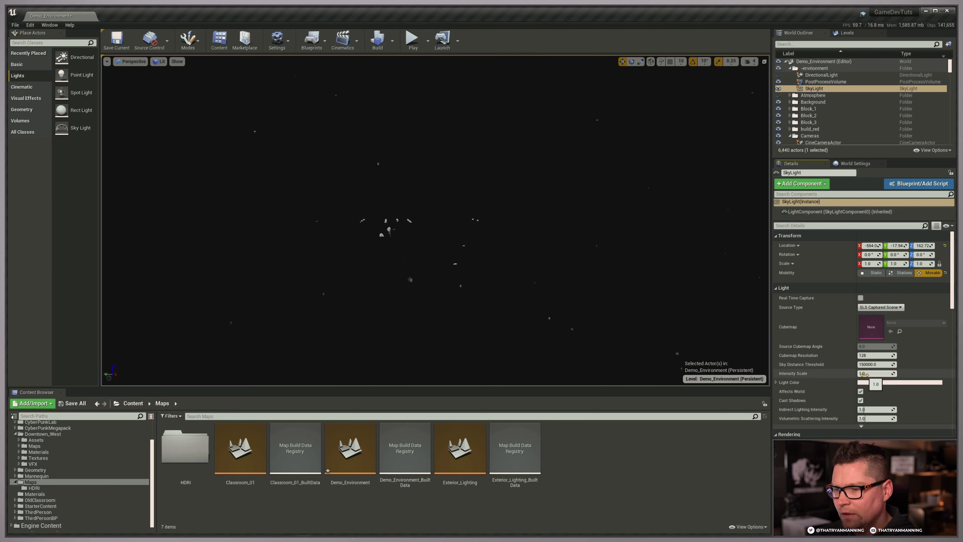
type("50000")
key("Return")
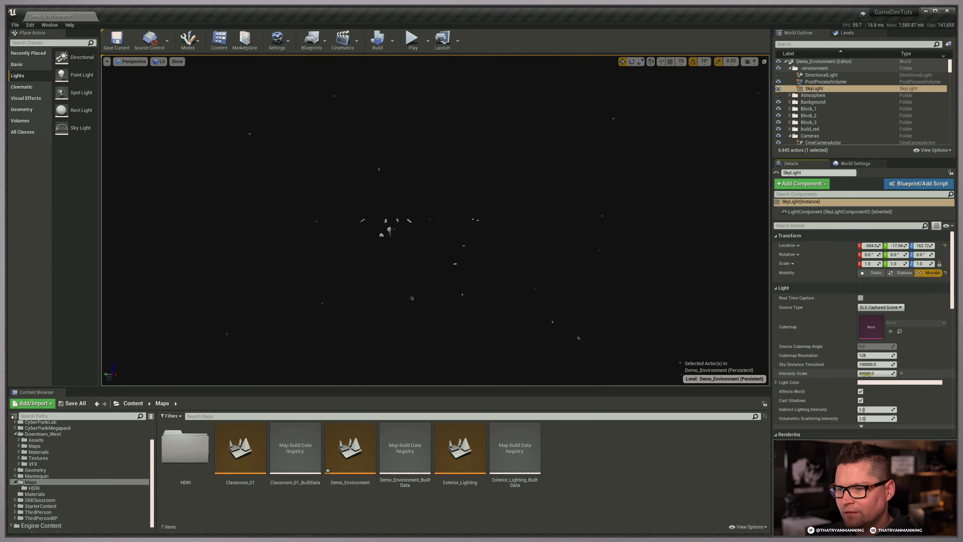
left_click(901, 374)
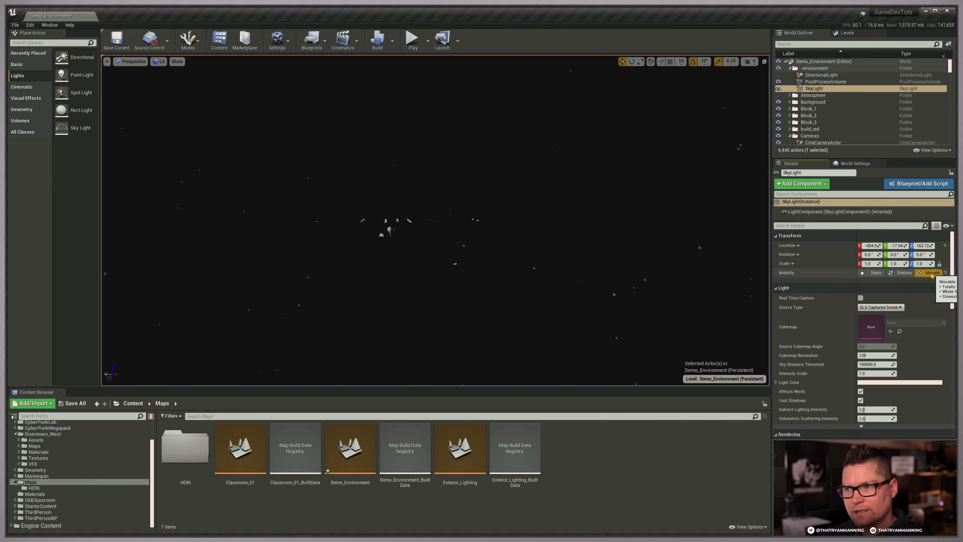
left_click(902, 272)
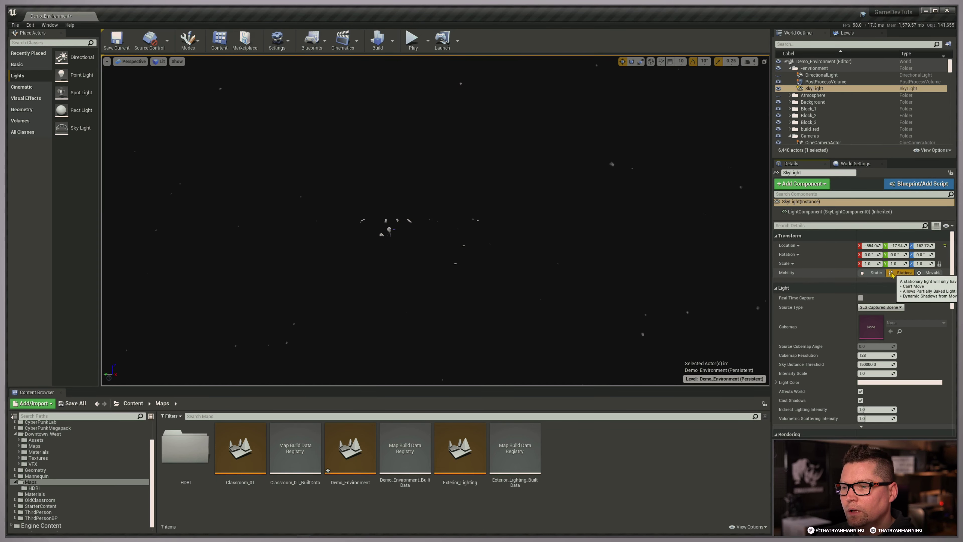
left_click(930, 273)
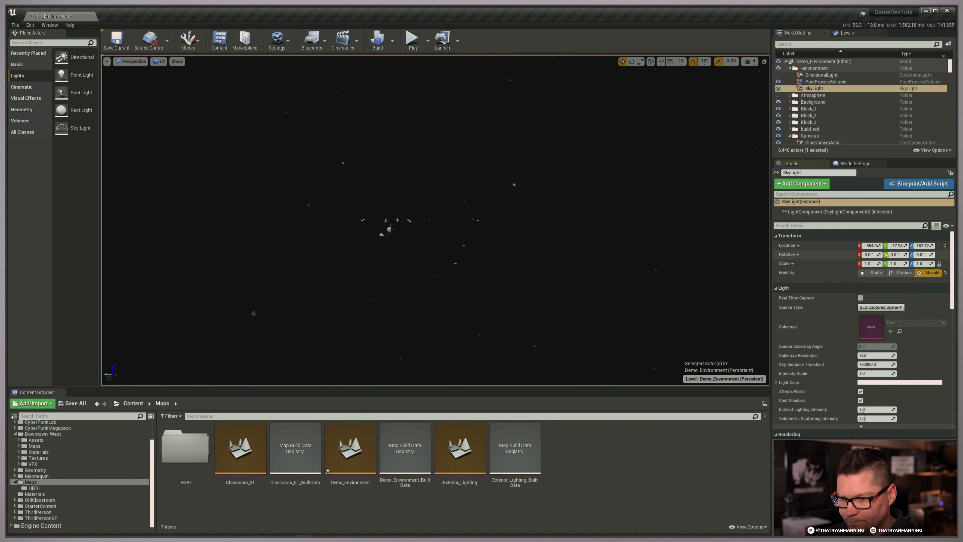
Step: Switch the sky light's source type to SLS Specified Cubemap and assign abandoned_tank_farm_03_2k from the Maps/HDRI folder as its cubemap
left_click(873, 307)
left_click(873, 312)
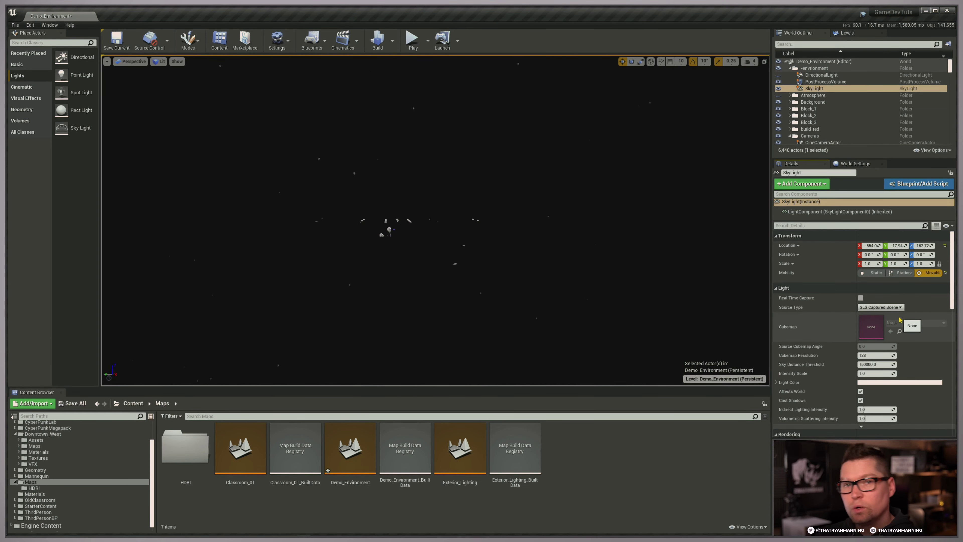
left_click(880, 307)
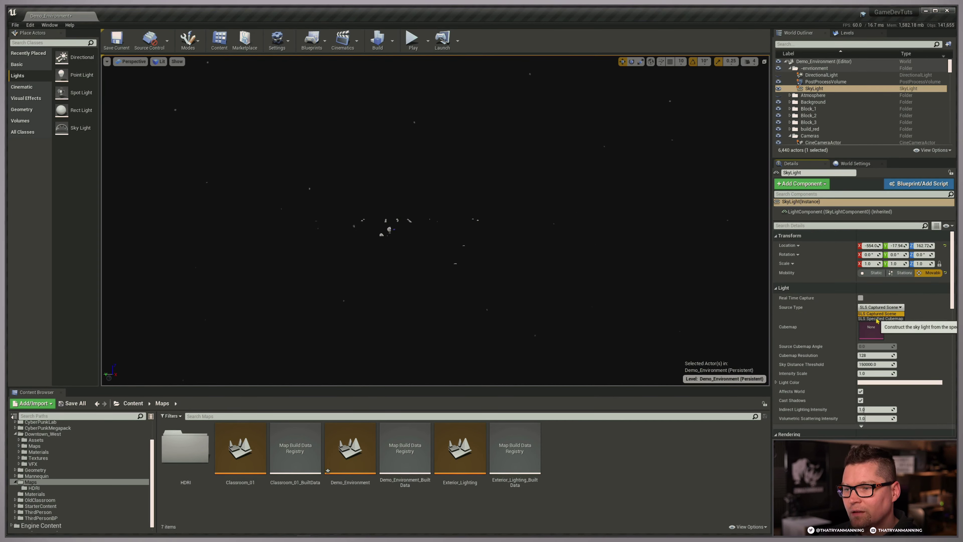
left_click(883, 321)
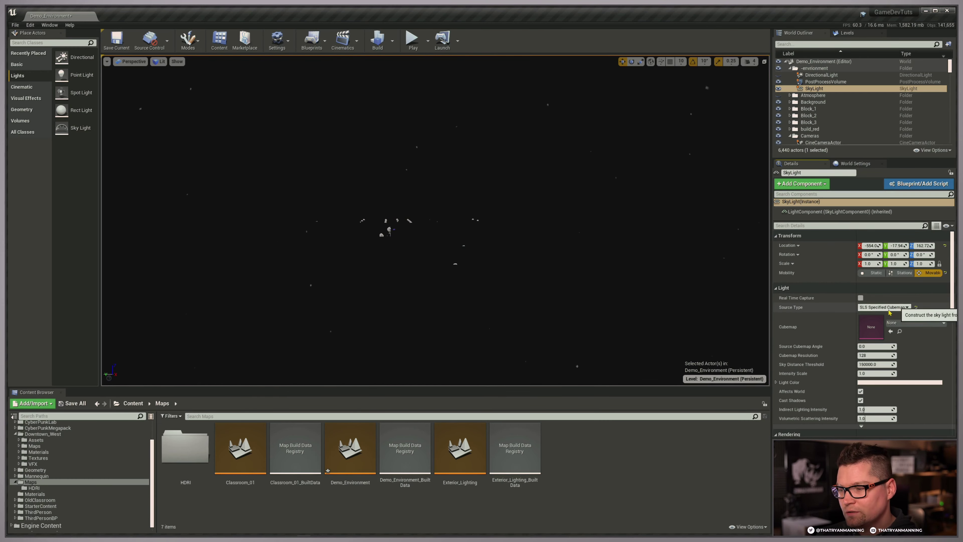
double_click(201, 458)
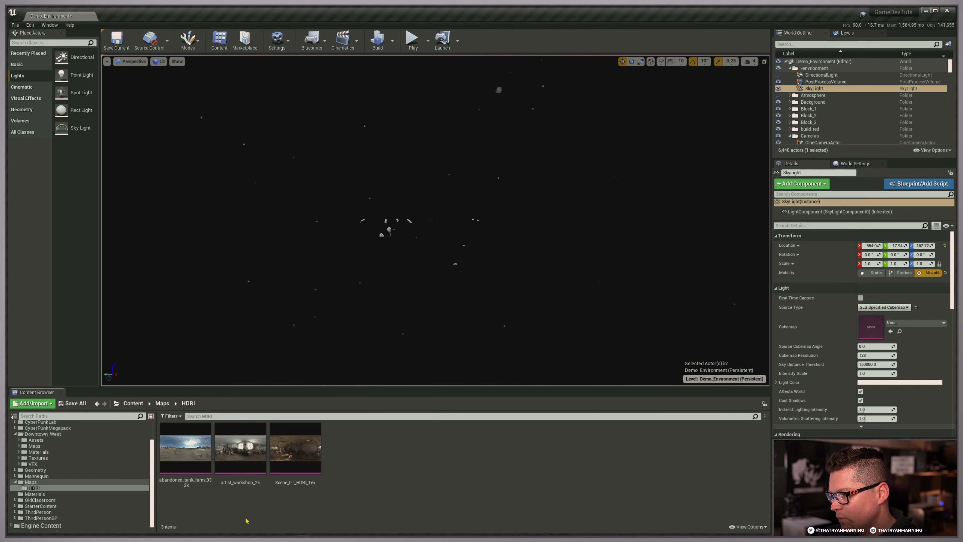
mouse_move(182, 440)
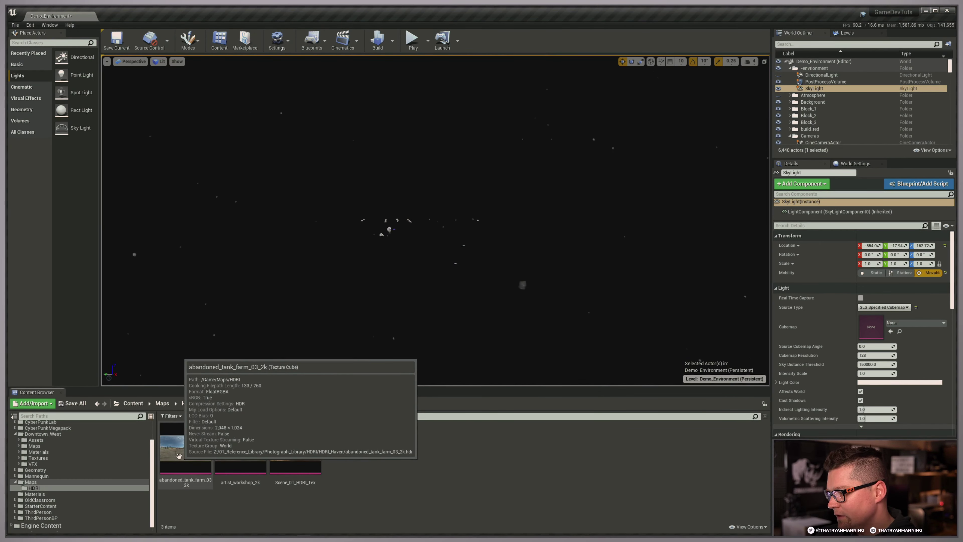
left_click_drag(182, 449, 872, 323)
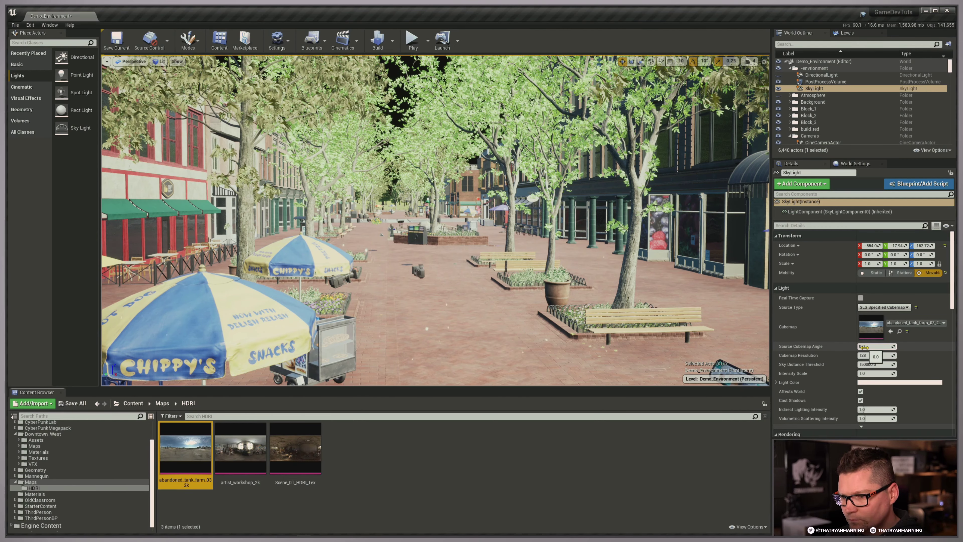
Step: Rotate the sky light's Source Cubemap Angle to about 137.14 while checking the reflections in the café window
mouse_move(863, 347)
left_mouse_down()
mouse_move(889, 347)
mouse_move(867, 346)
left_mouse_up()
key("w")
right_click_drag(568, 273, 634, 283)
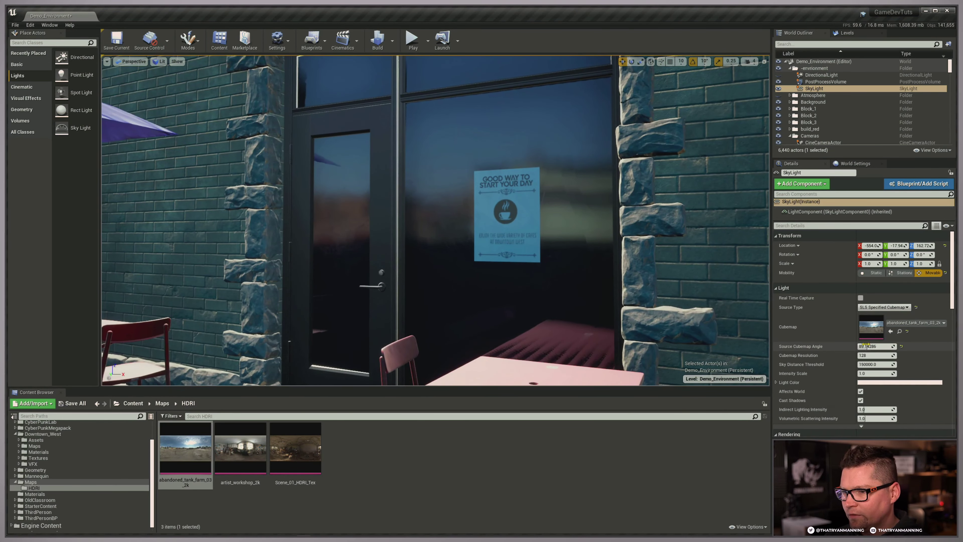
left_click_drag(865, 345, 876, 346)
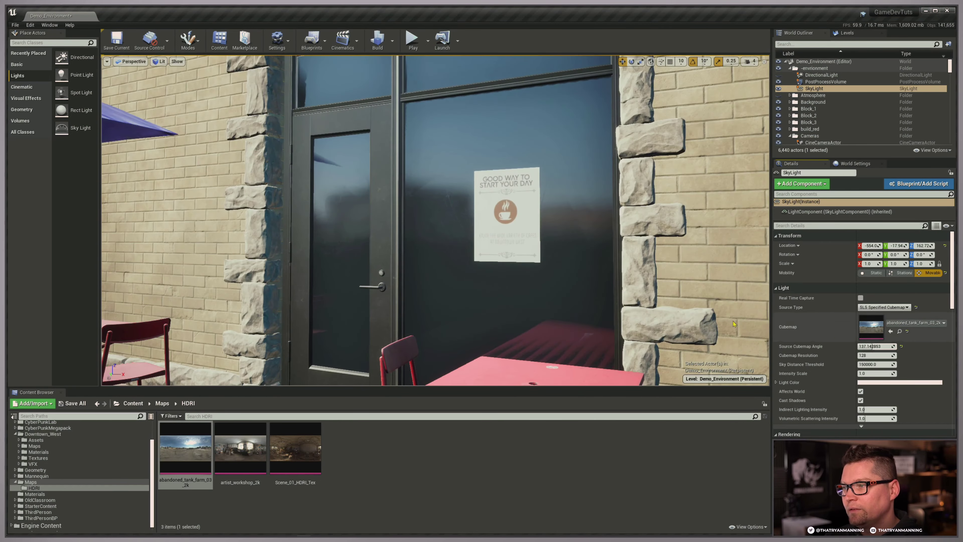
right_click_drag(662, 301, 493, 291)
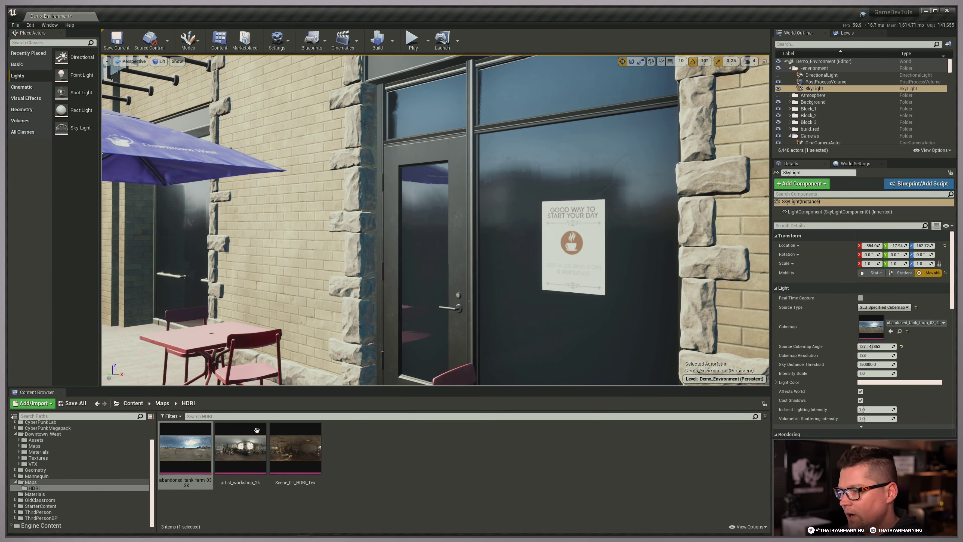
Step: Inspect the abandoned_tank_farm_03_2k texture's compression settings and Maximum Texture Size in its own editor, then save and close it
double_click(169, 459)
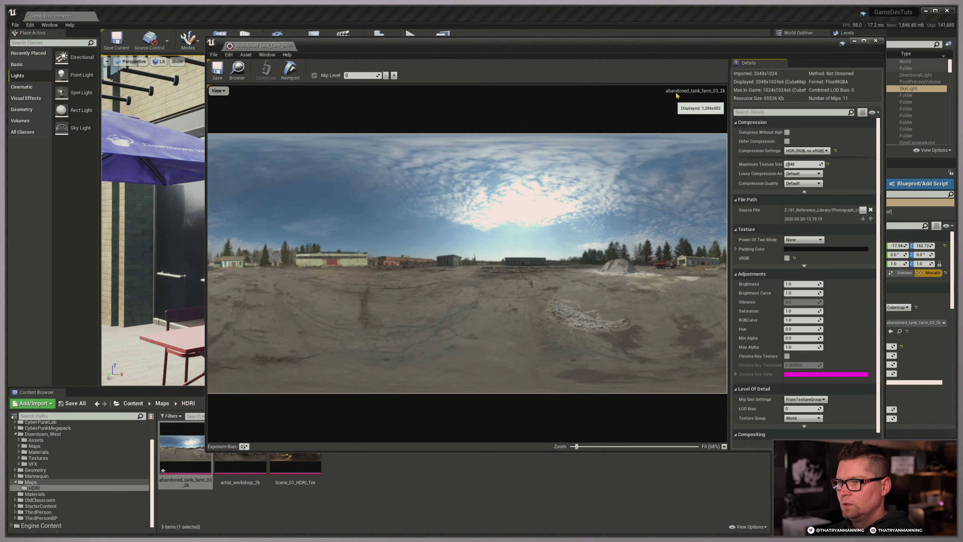
left_click_drag(698, 50, 691, 58)
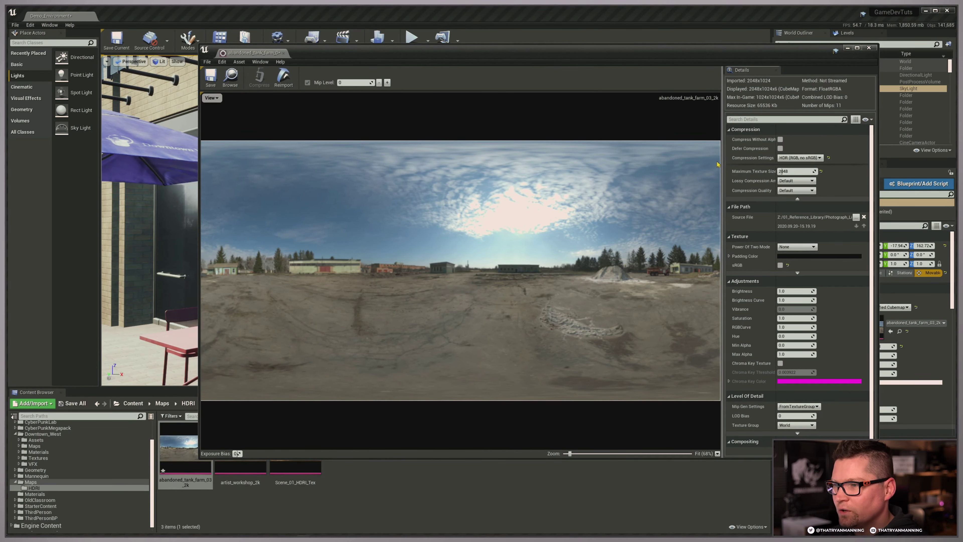
left_click(797, 198)
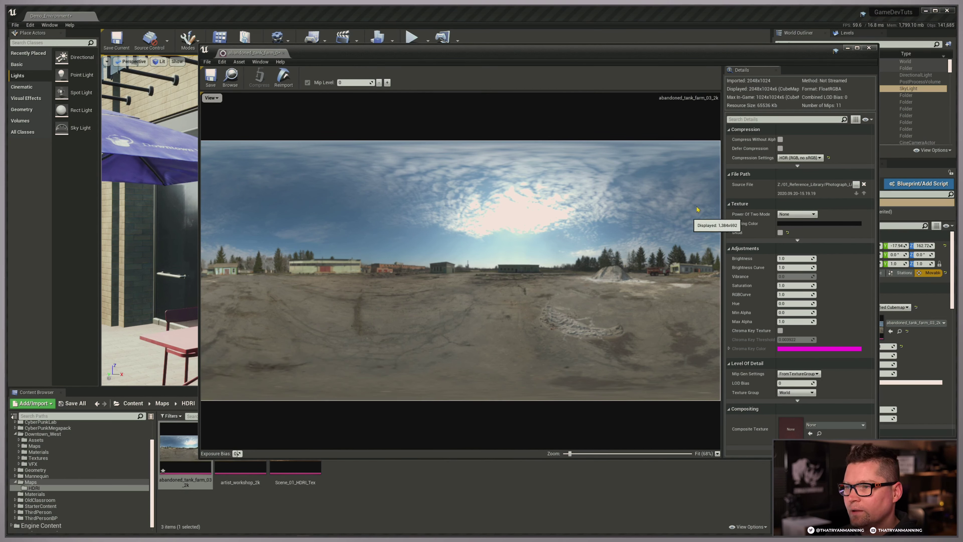
left_click(797, 166)
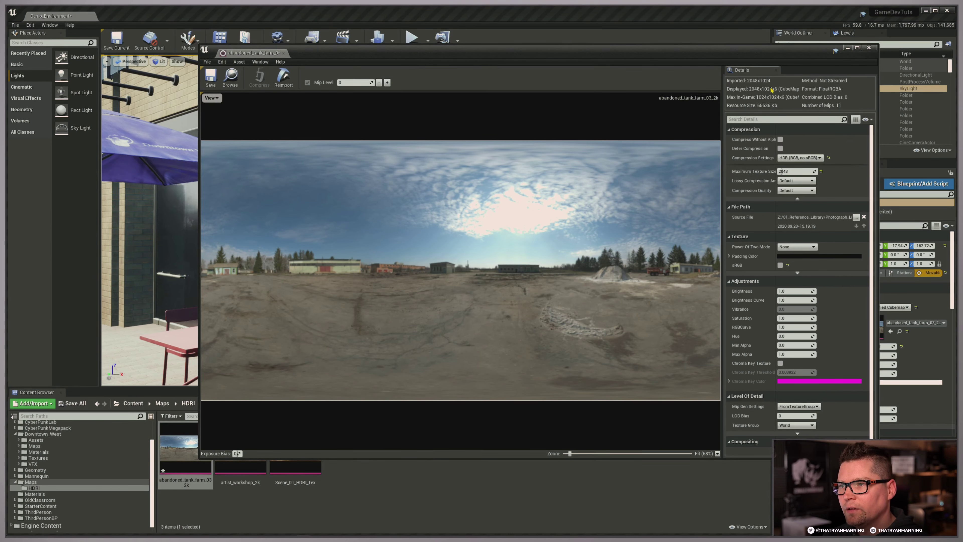
left_click_drag(787, 55, 757, 59)
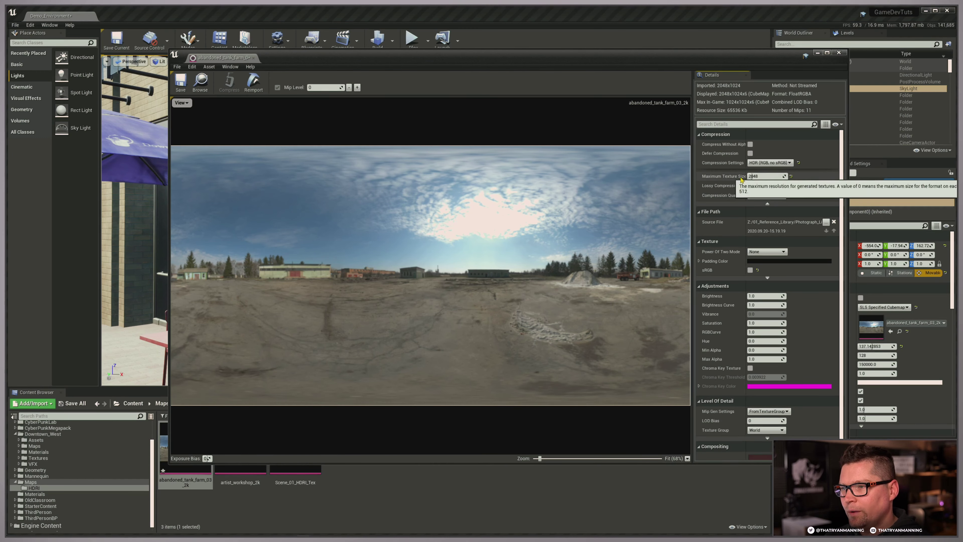
left_click_drag(746, 174, 758, 174)
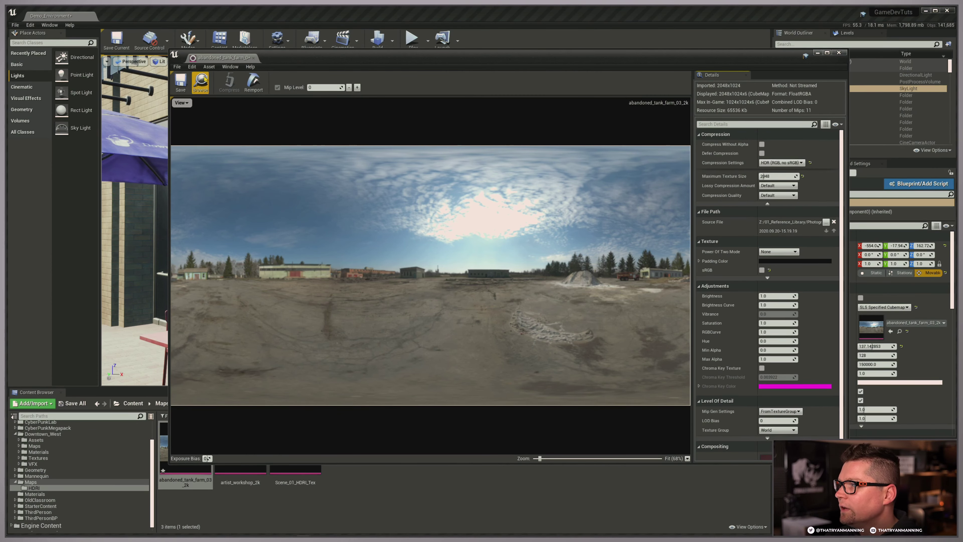
left_click(180, 82)
left_click(838, 53)
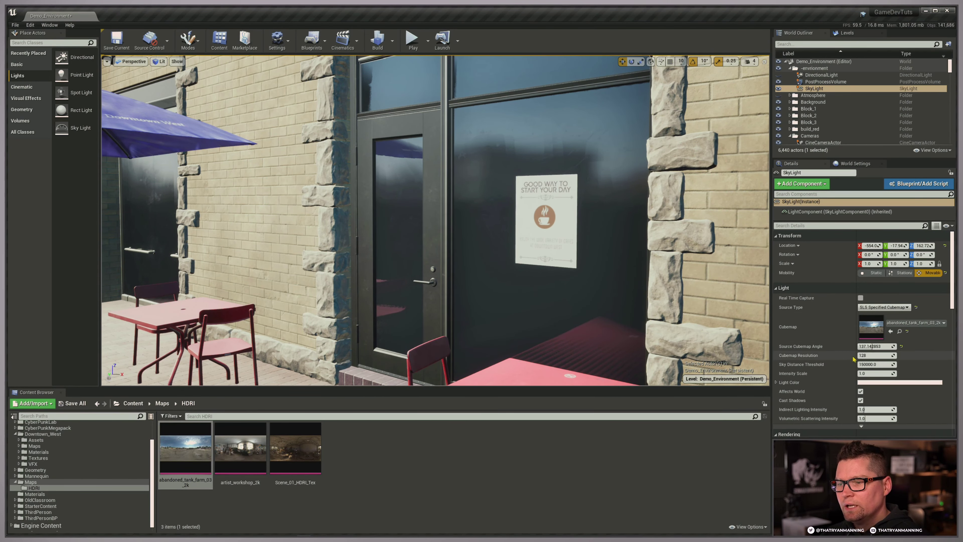
Step: Set the sky light's Cubemap Resolution to 512
left_click(862, 356)
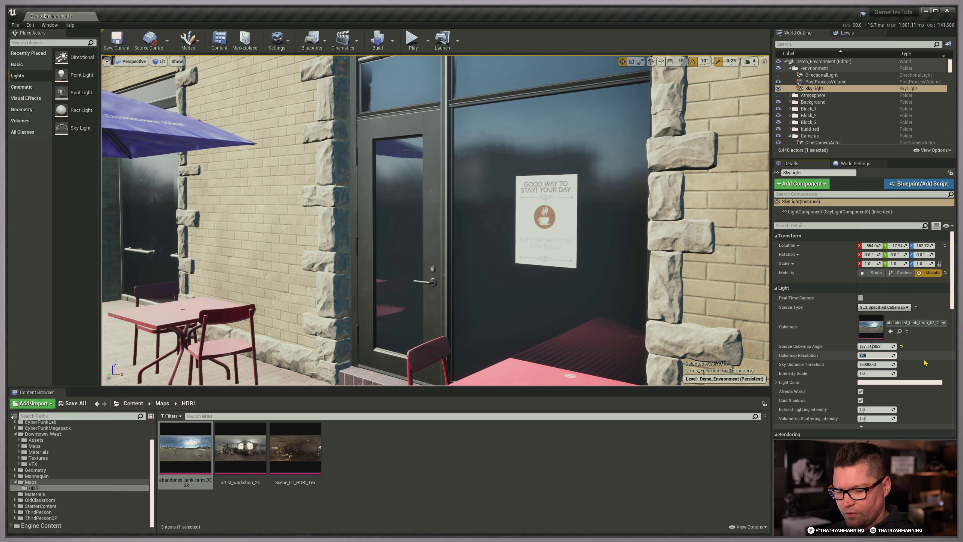
type("256")
key("Return")
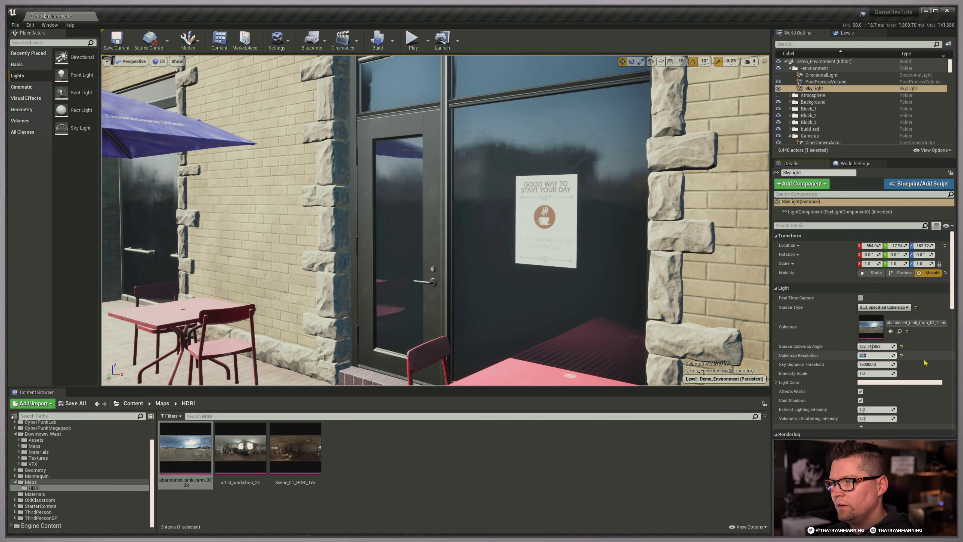
Step: Test the sky light's Cubemap Resolution at 1024, 128 and 256, returning it to 512
type("1024")
key("Return")
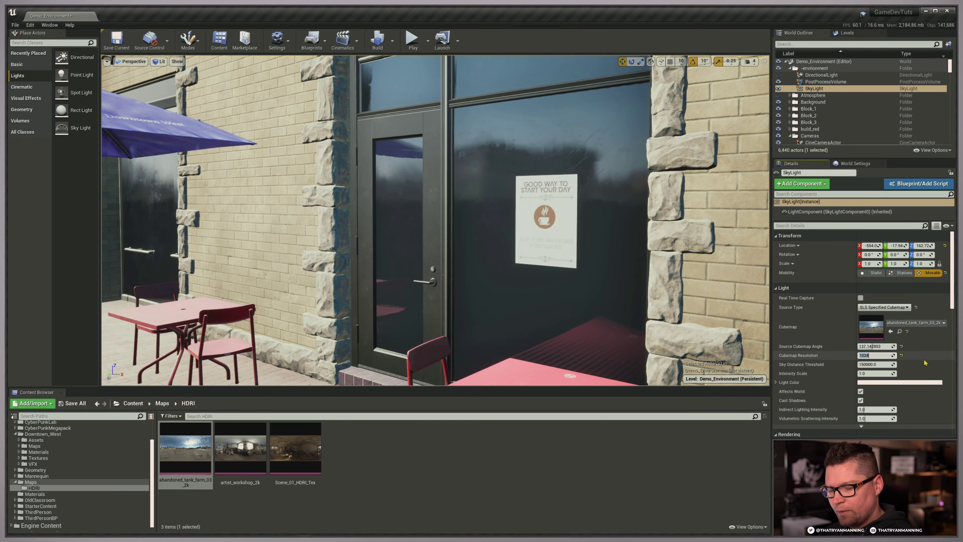
left_click(883, 355)
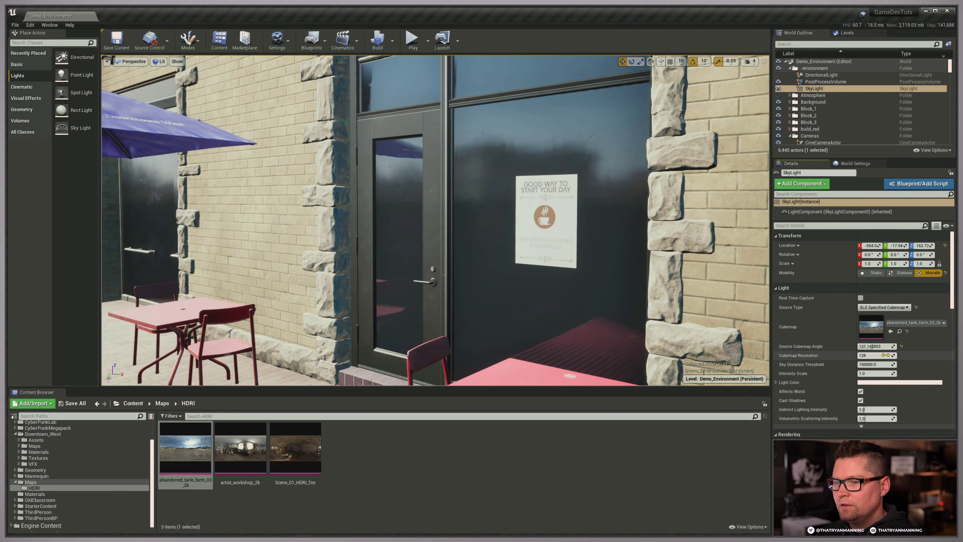
type("128")
key("Return")
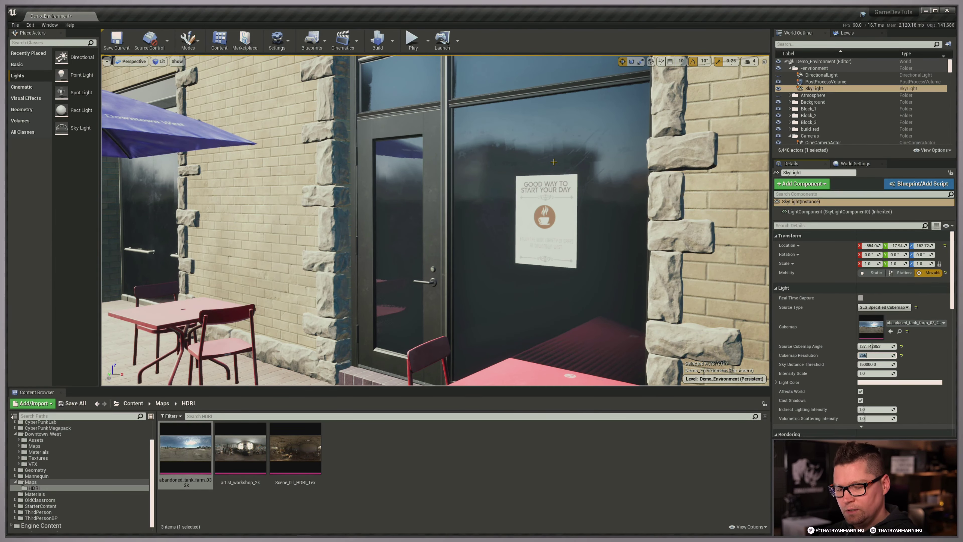
Step: Try extreme Intensity Scale values on the sky light from a street view, including 0, and reset it to 1
key("s")
right_click_drag(436, 219, 373, 222)
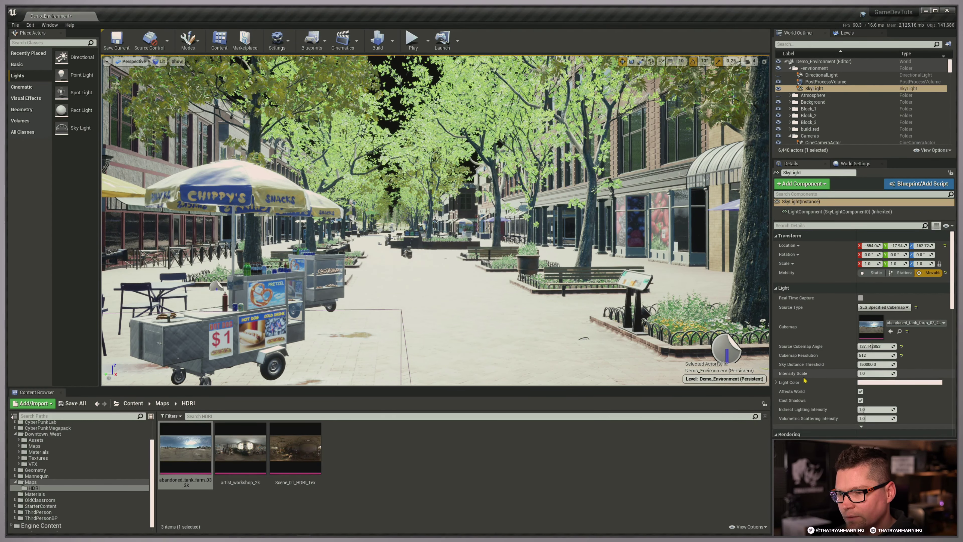
mouse_move(878, 373)
left_mouse_down()
mouse_move(869, 373)
mouse_move(891, 372)
left_mouse_up()
type("09399")
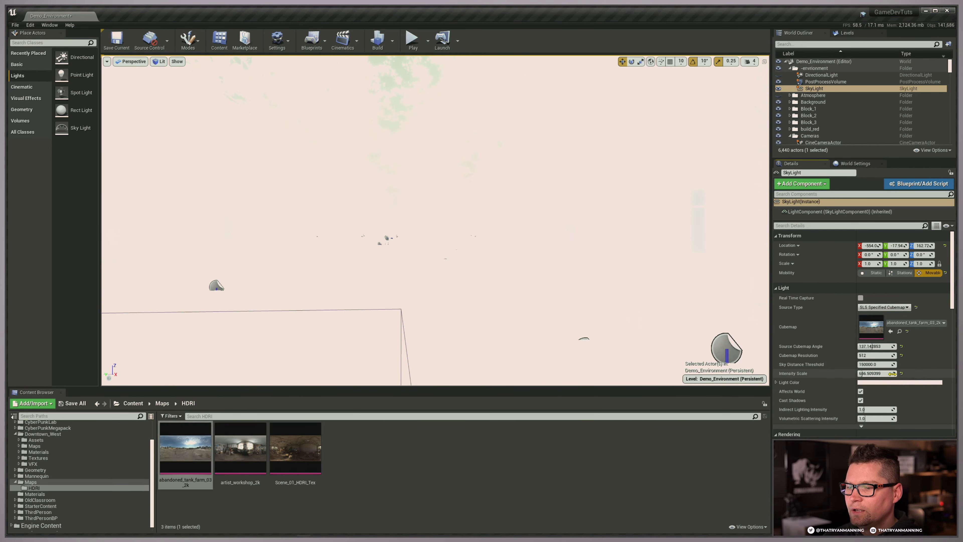
key("Return")
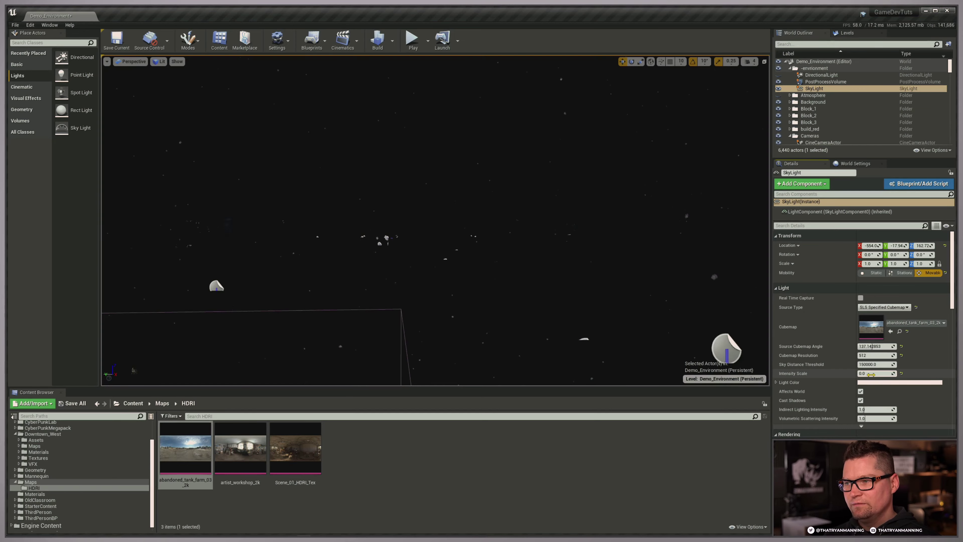
left_click(872, 374)
type("1")
key("Return")
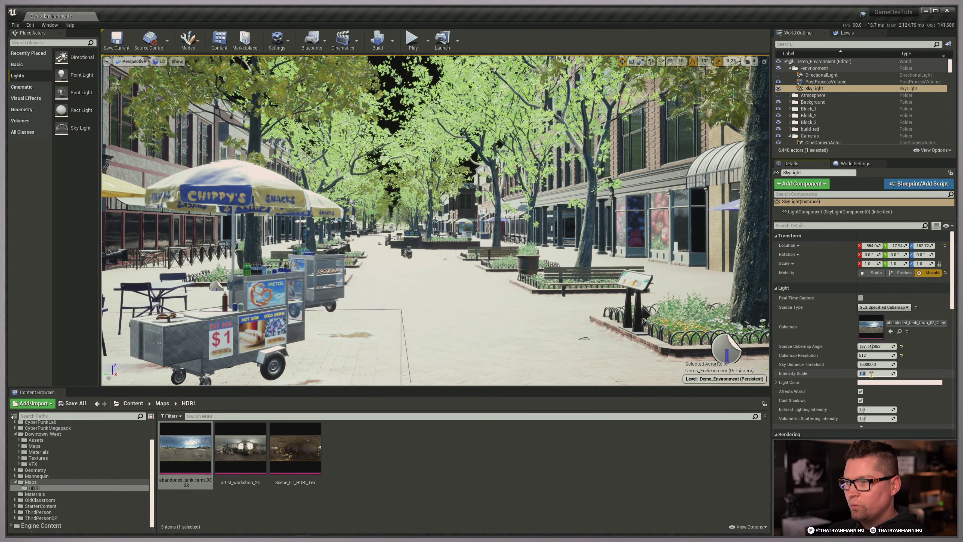
Step: Set the sky light's Intensity Scale to 0.25
key("BackSpace")
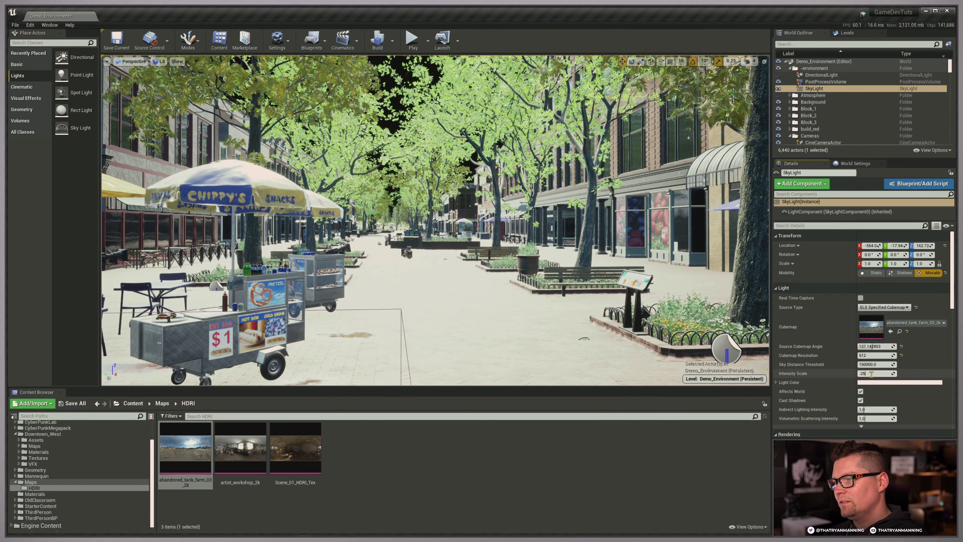
type(".25")
key("Return")
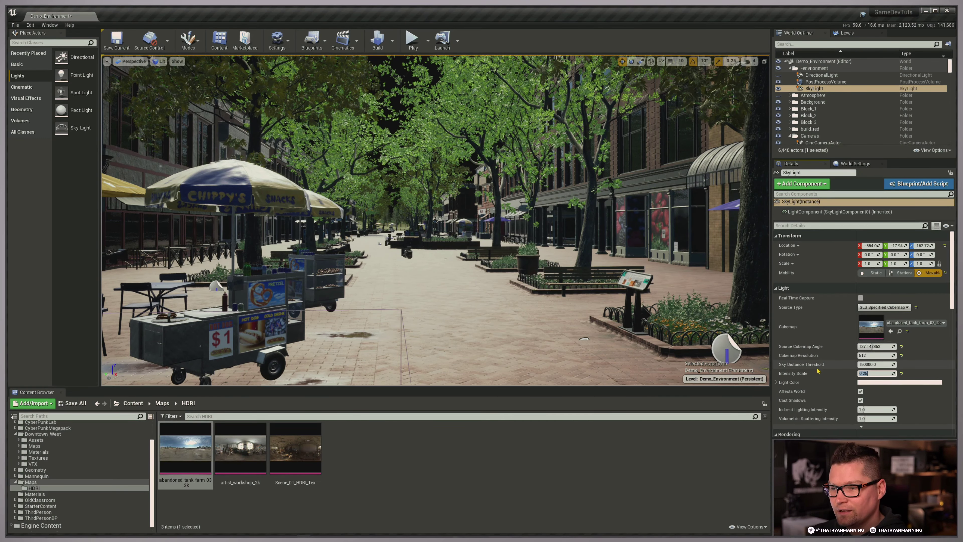
Step: Compare the brick paving with the sky light's Intensity Scale at 1 and back at 0.25
right_click_drag(434, 220, 455, 269)
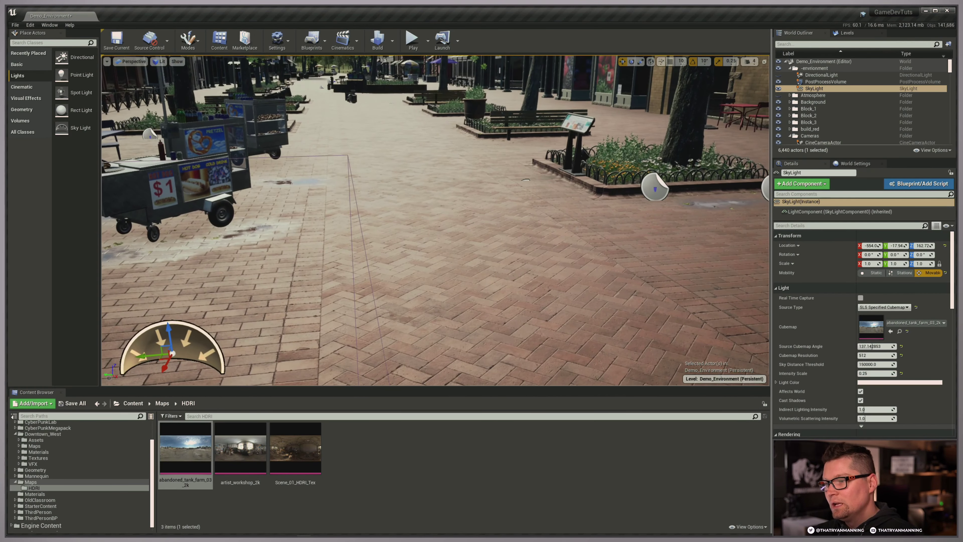
left_click(872, 374)
type("1")
key("Return")
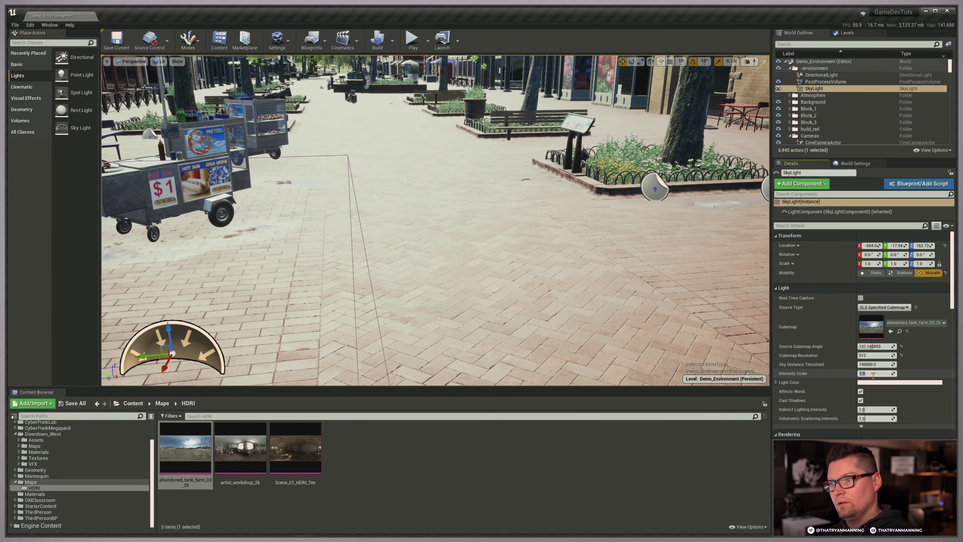
type("0.25")
key("Return")
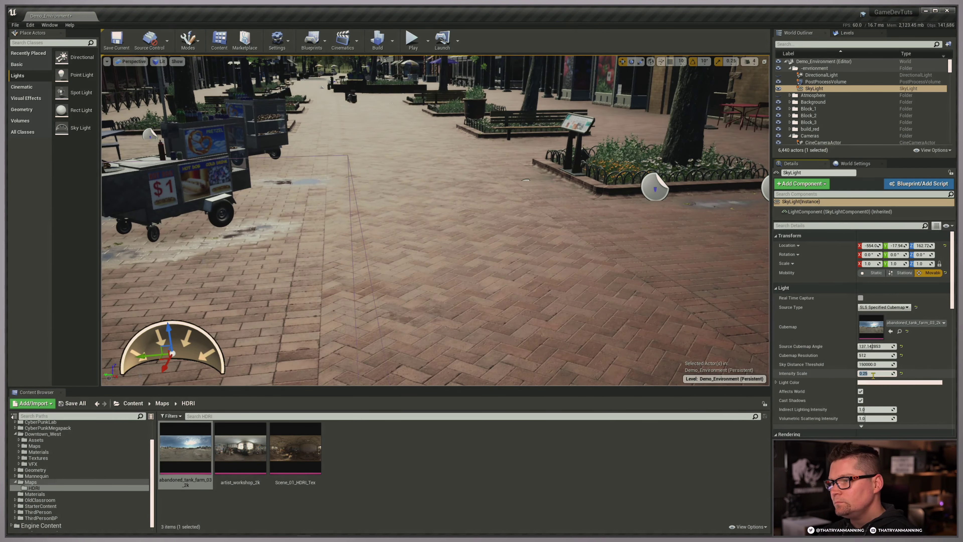
Step: Adjust the sky light's Light Color to a very pale pink
mouse_move(601, 220)
right_mouse_down()
mouse_move(575, 195)
mouse_move(607, 208)
right_mouse_up()
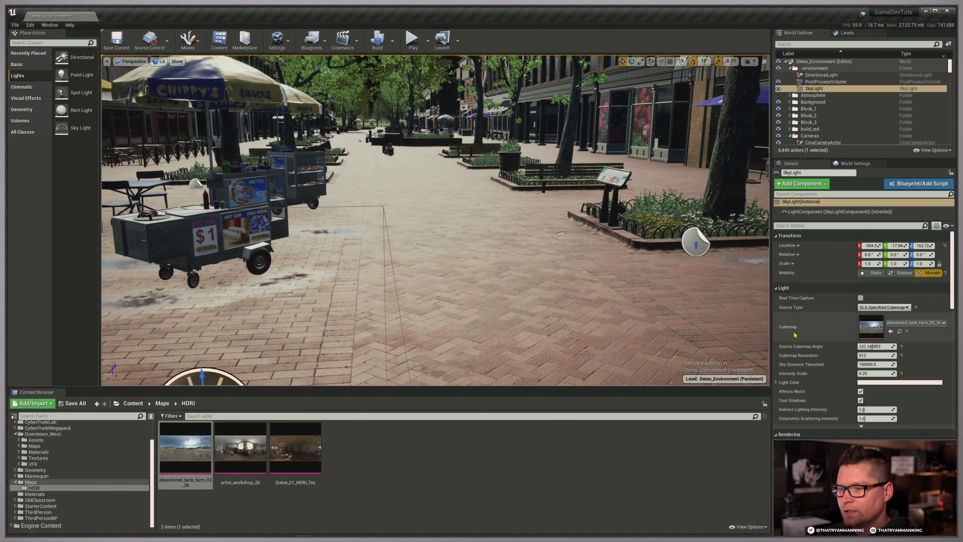
left_click(882, 383)
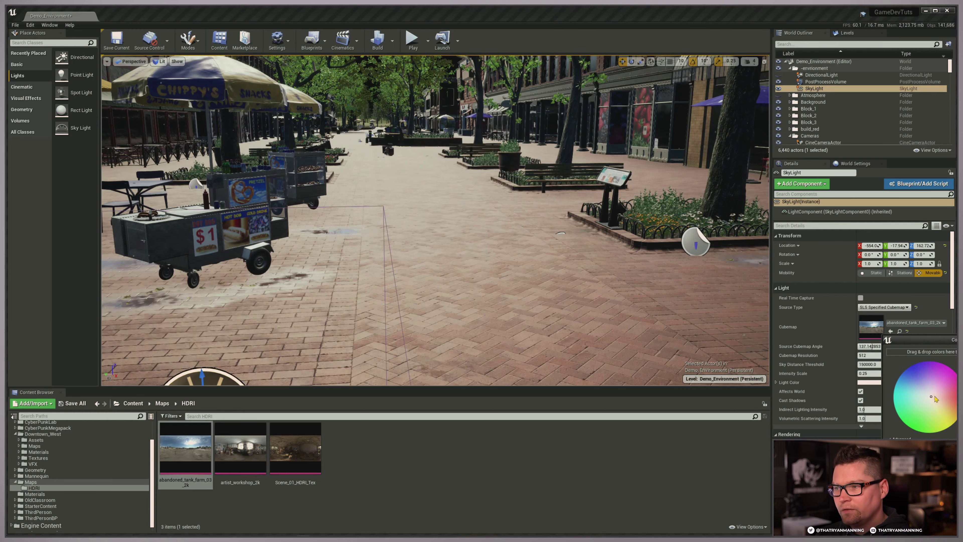
left_click_drag(925, 364, 933, 399)
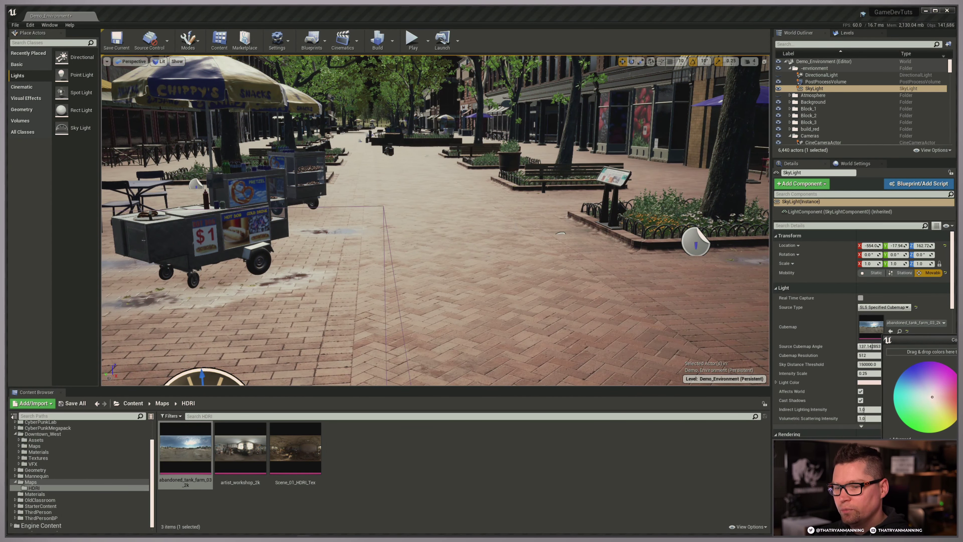
left_click(956, 340)
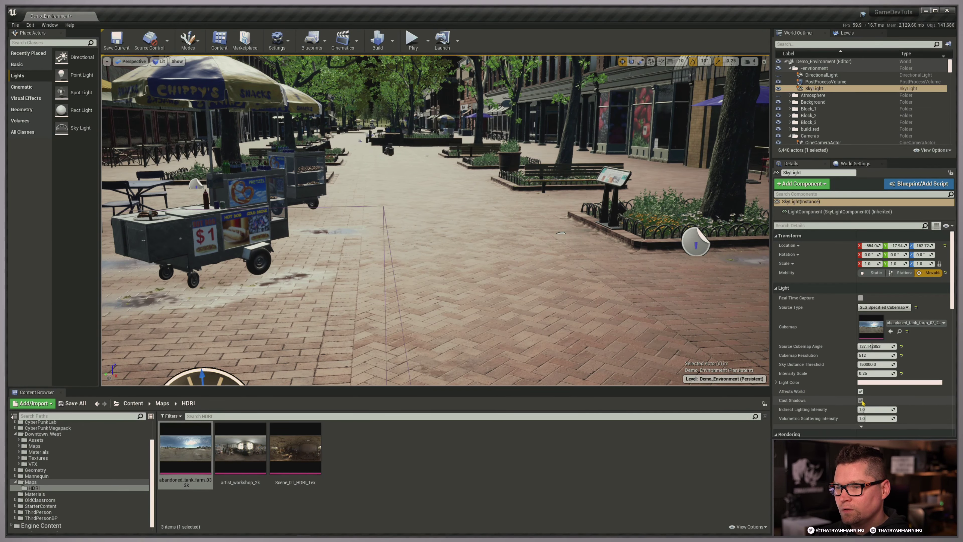
Step: Expand the sky light's advanced Light properties and slightly widen the column holding the property values
key("s")
key("a")
right_click_drag(513, 307, 494, 296)
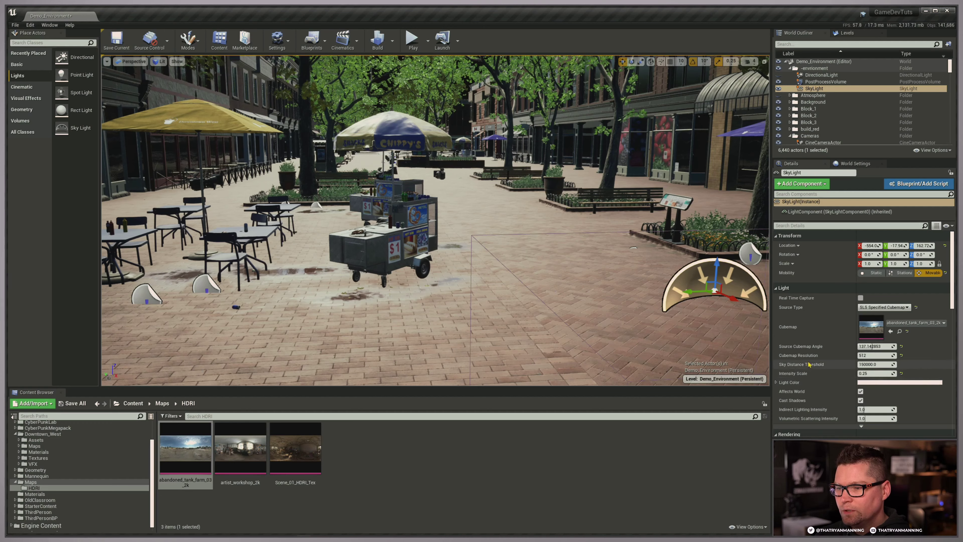
scroll(834, 380, "down", 3)
left_click(876, 371)
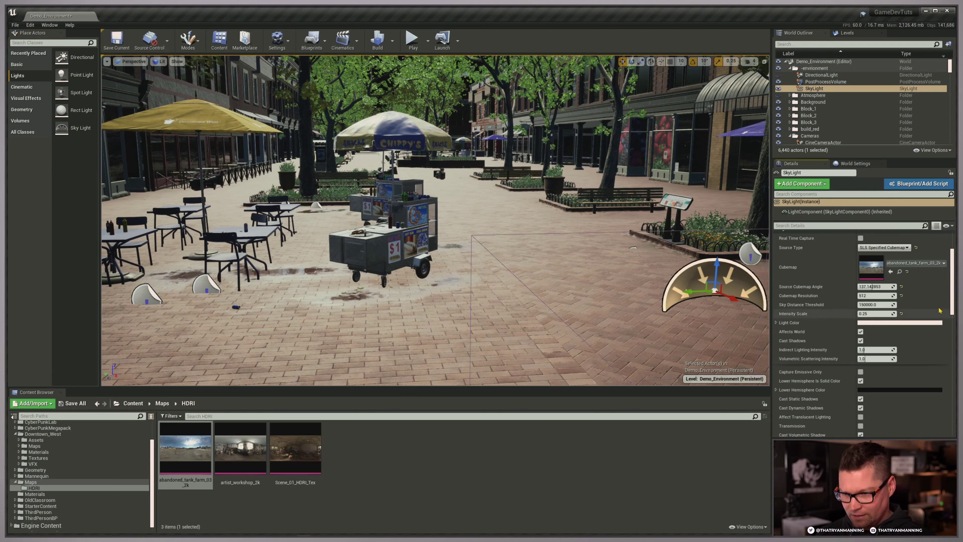
scroll(951, 280, "up", 3)
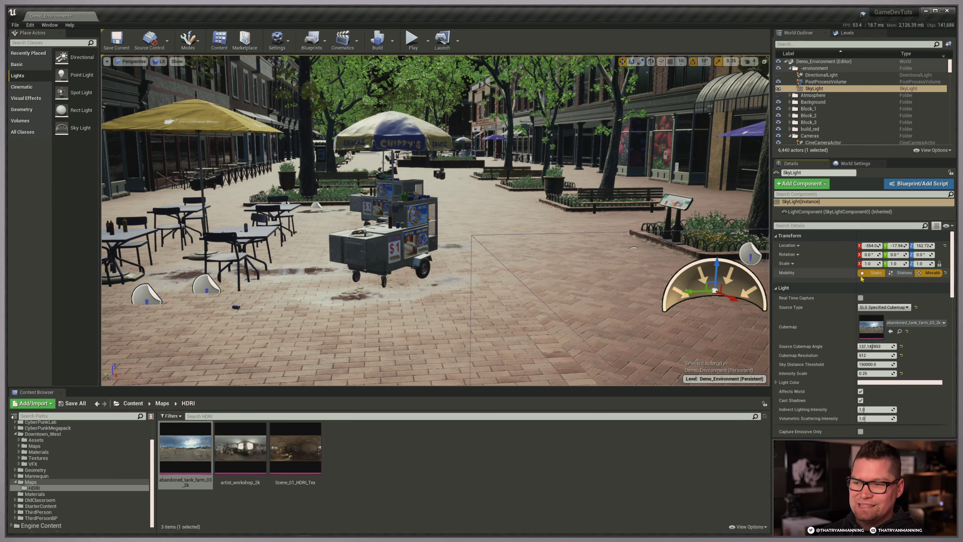
left_click_drag(856, 273, 851, 273)
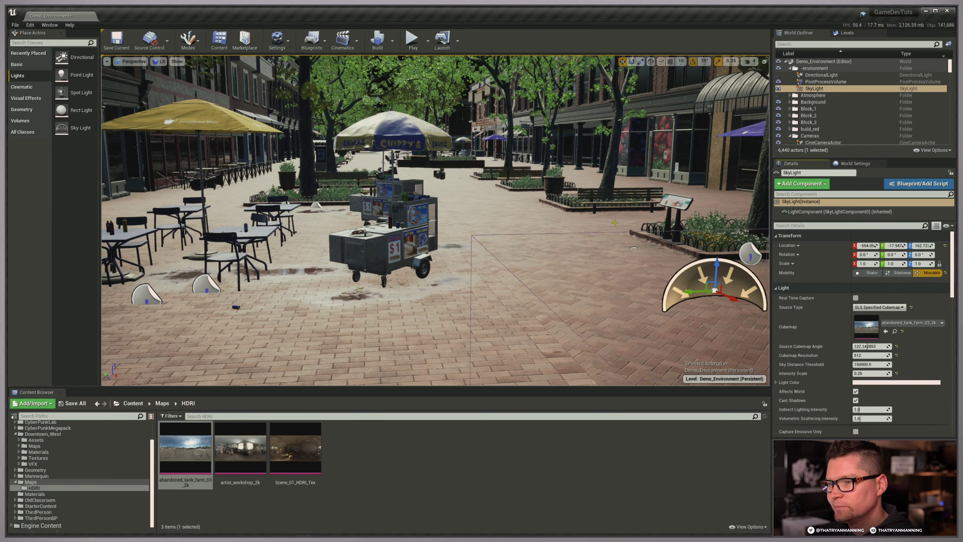
scroll(869, 360, "down", 3)
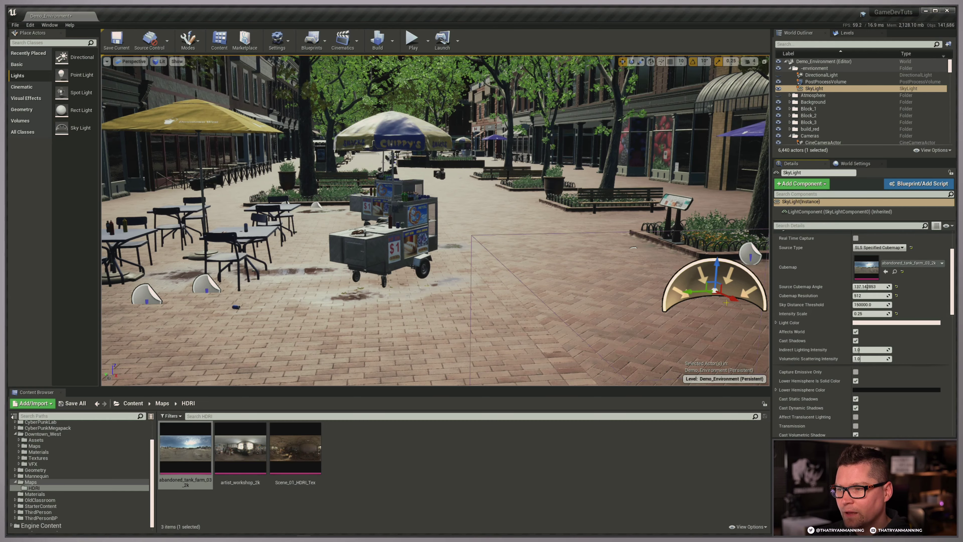
Step: Disable Lower Hemisphere Is Solid Color on the sky light while viewing the shaded storefront
right_click_drag(547, 256, 409, 218)
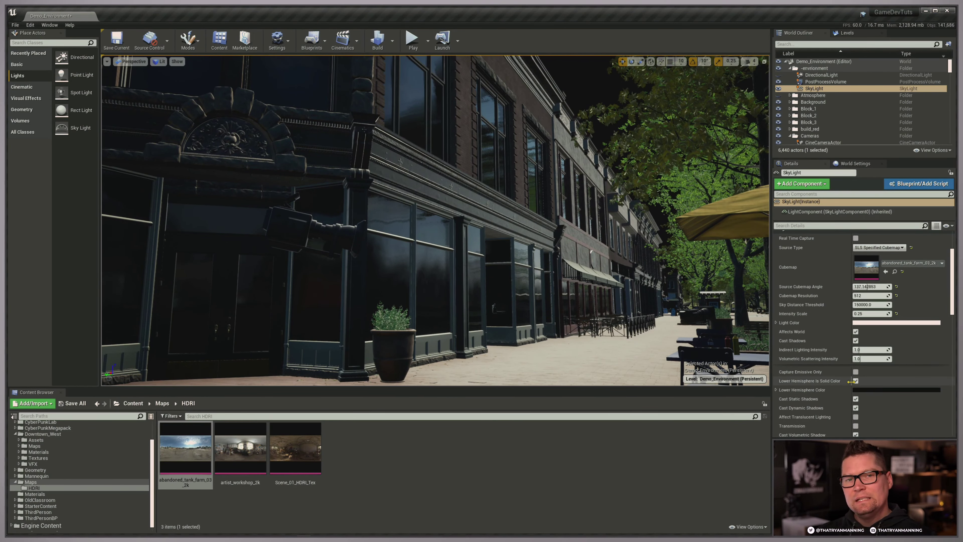
scroll(888, 387, "down", 3)
left_click(861, 403)
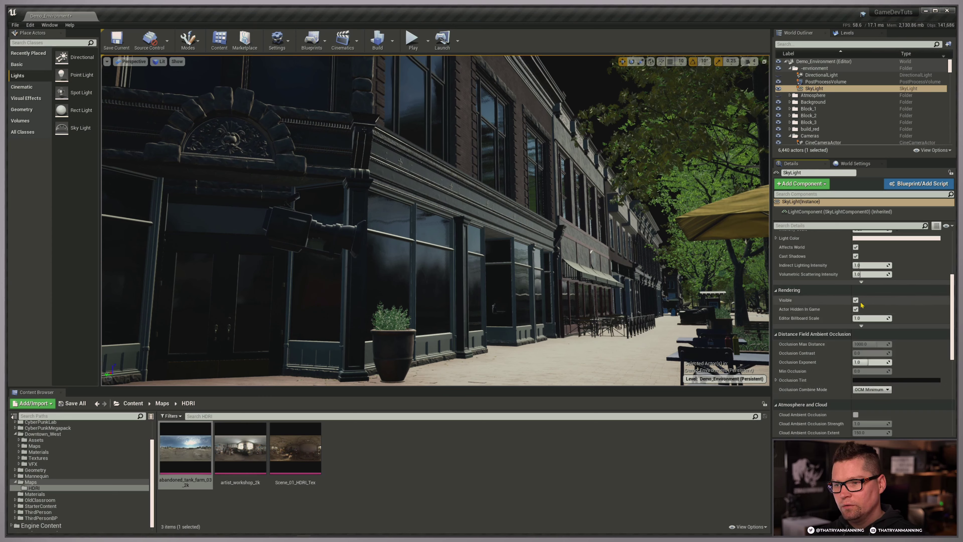
scroll(872, 326, "up", 5)
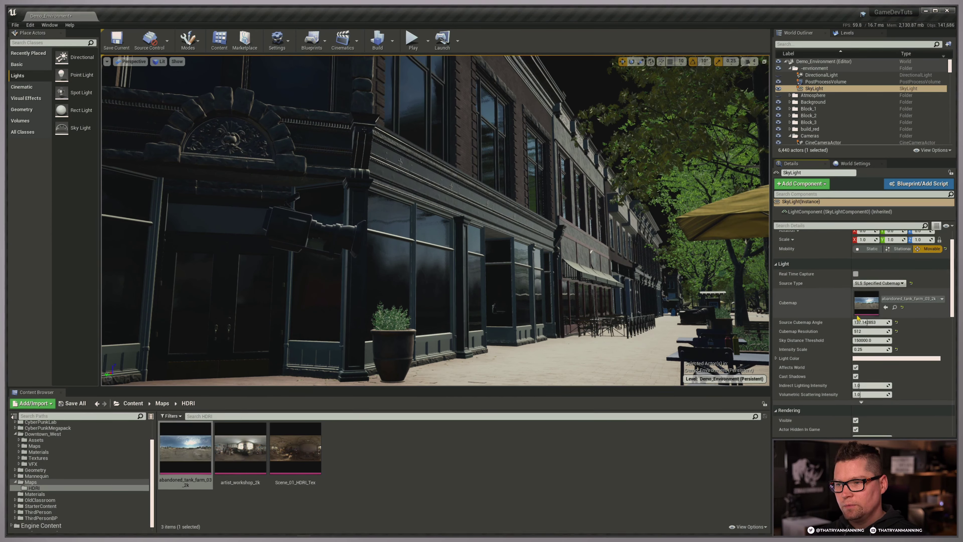
left_click(861, 402)
scroll(883, 365, "down", 2)
scroll(876, 360, "down", 3)
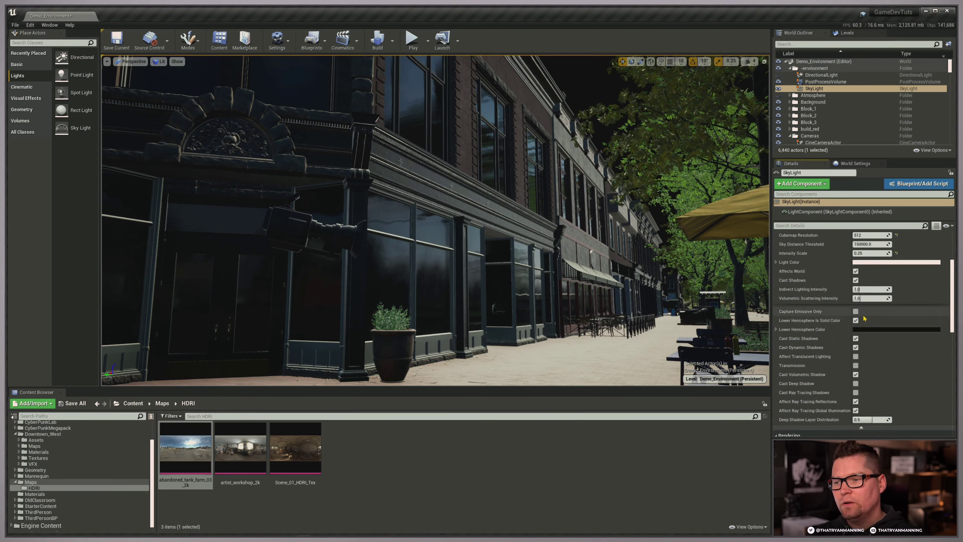
left_click(855, 321)
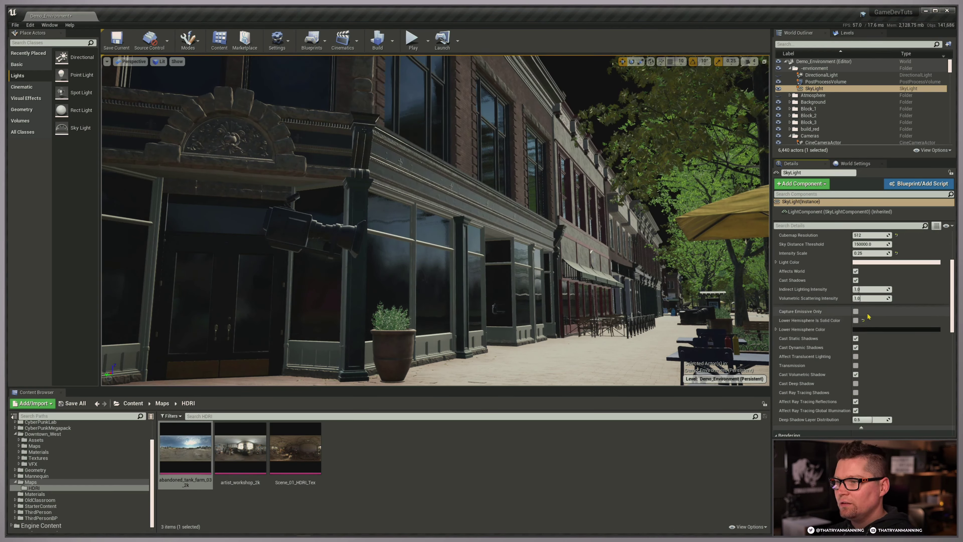
Step: Examine the lower half of the abandoned_tank_farm_03_2k cubemap in its texture editor and close it
scroll(861, 330, "up", 6)
double_click(863, 334)
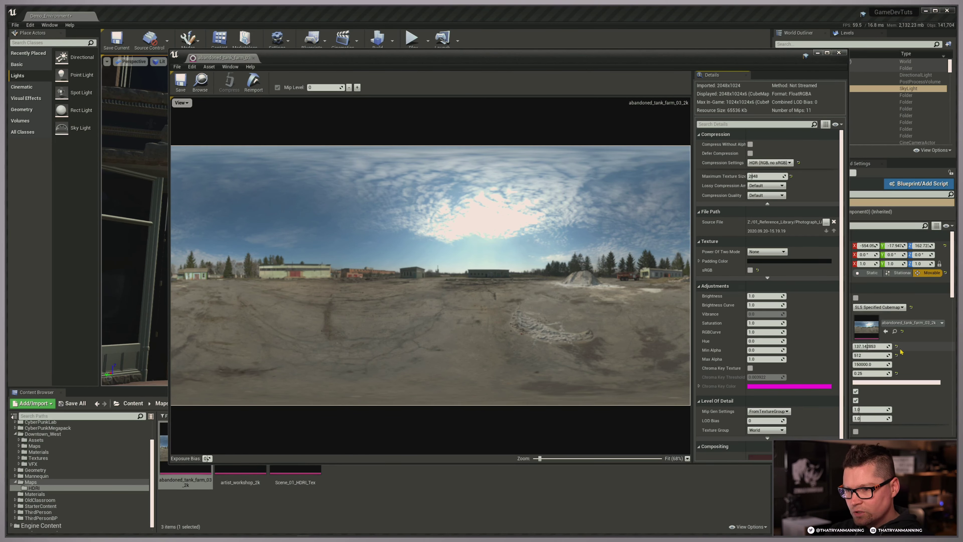
left_click_drag(744, 60, 692, 58)
scroll(829, 363, "down", 5)
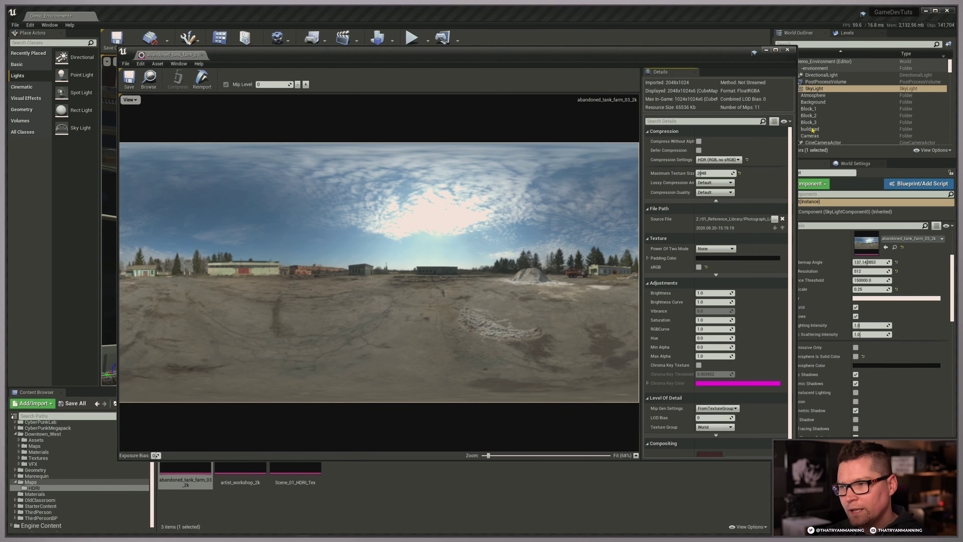
left_click(787, 49)
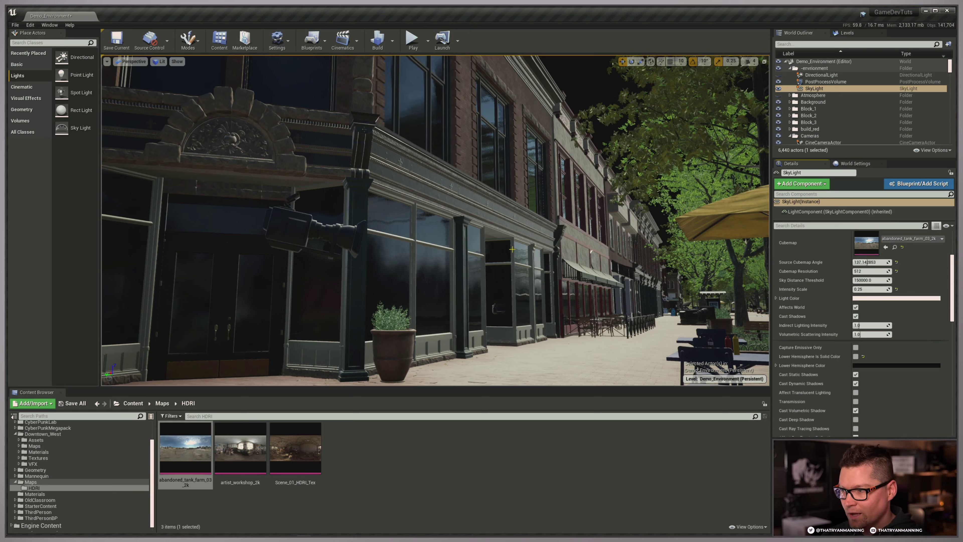
Step: Test Lower Hemisphere Is Solid Color with a purple color on the corner building, restoring black and disabling the option again
left_click(856, 356)
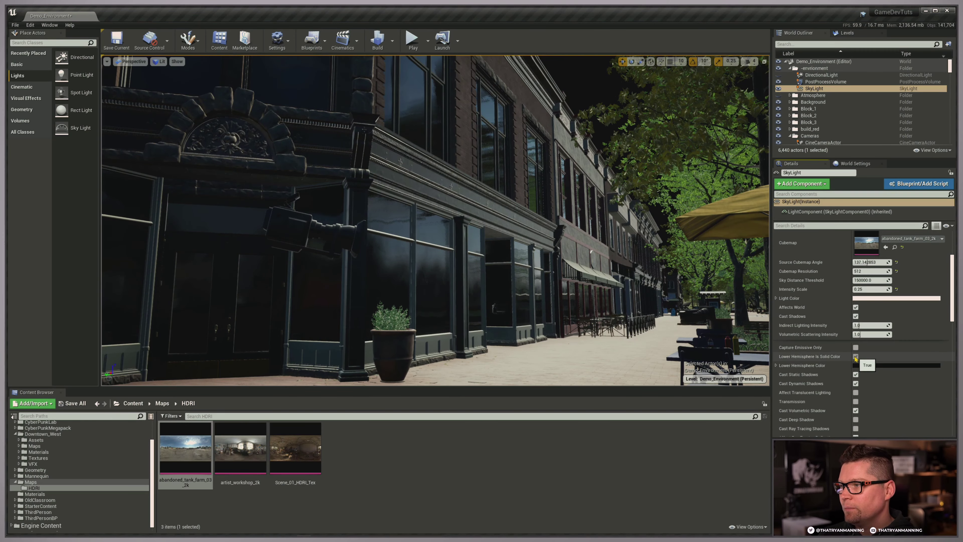
left_click(868, 365)
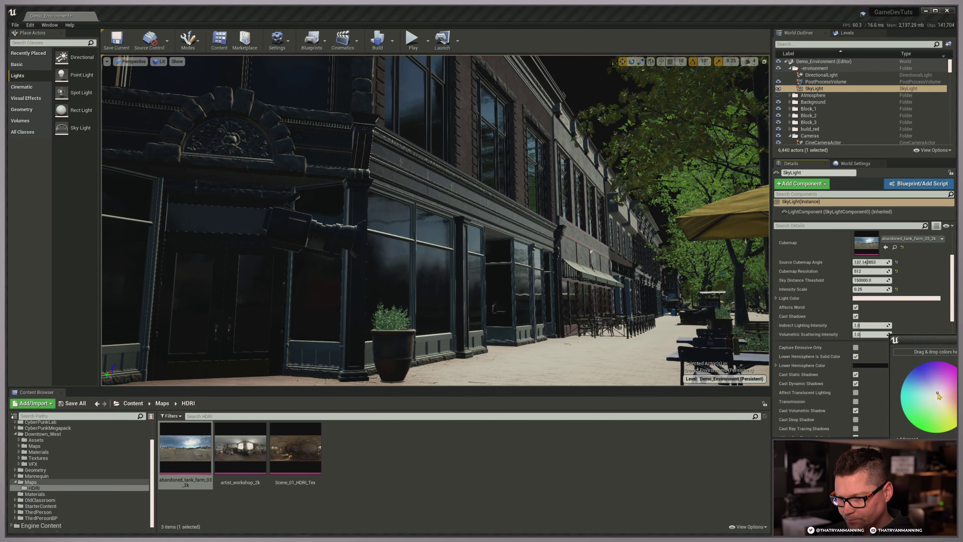
left_click(938, 364)
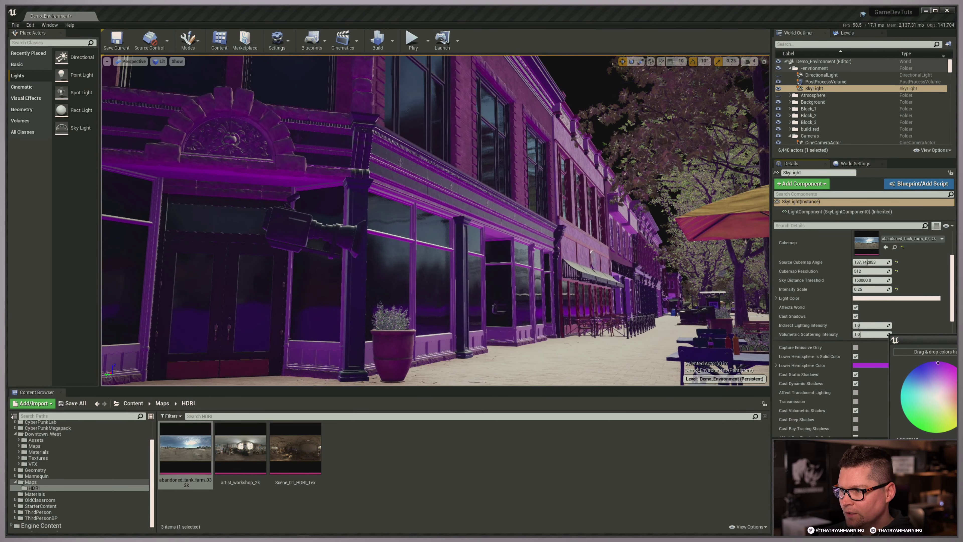
mouse_move(495, 266)
right_mouse_down()
mouse_move(402, 267)
mouse_move(379, 334)
mouse_move(498, 268)
right_mouse_up()
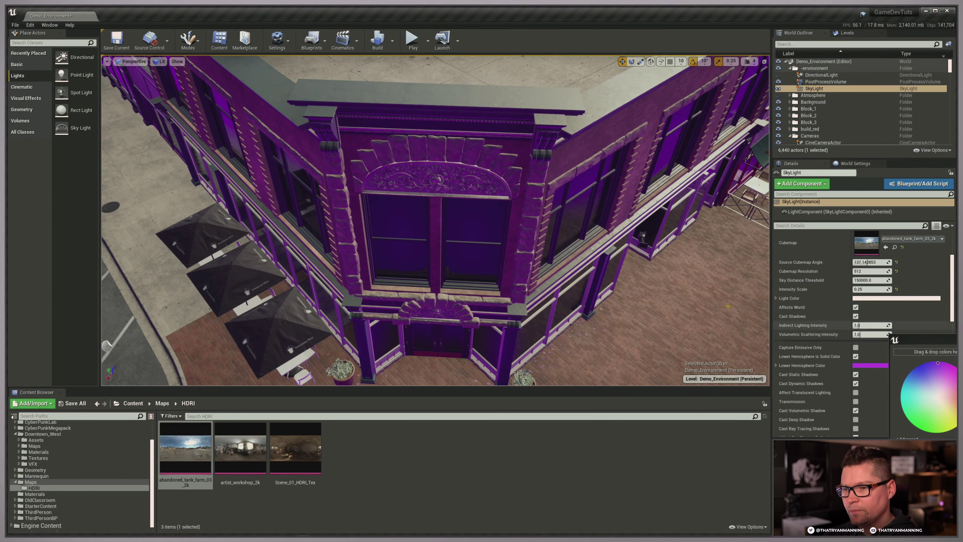
right_click_drag(530, 290, 546, 272)
left_click(856, 356)
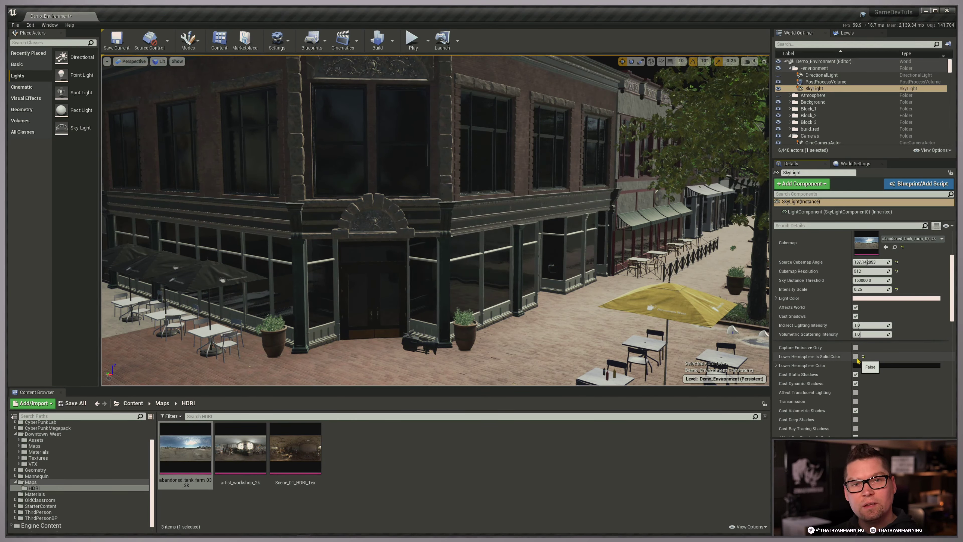
scroll(830, 370, "down", 3)
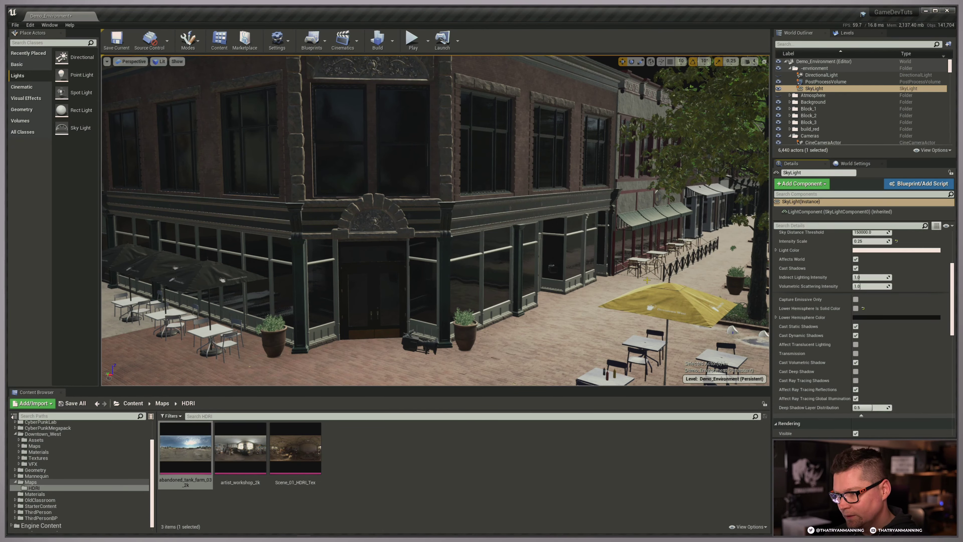
Step: Turn off Actor Hidden In Game for the sky light while viewing the tree-lined plaza
mouse_move(644, 279)
right_mouse_down()
mouse_move(690, 280)
mouse_move(633, 273)
right_mouse_up()
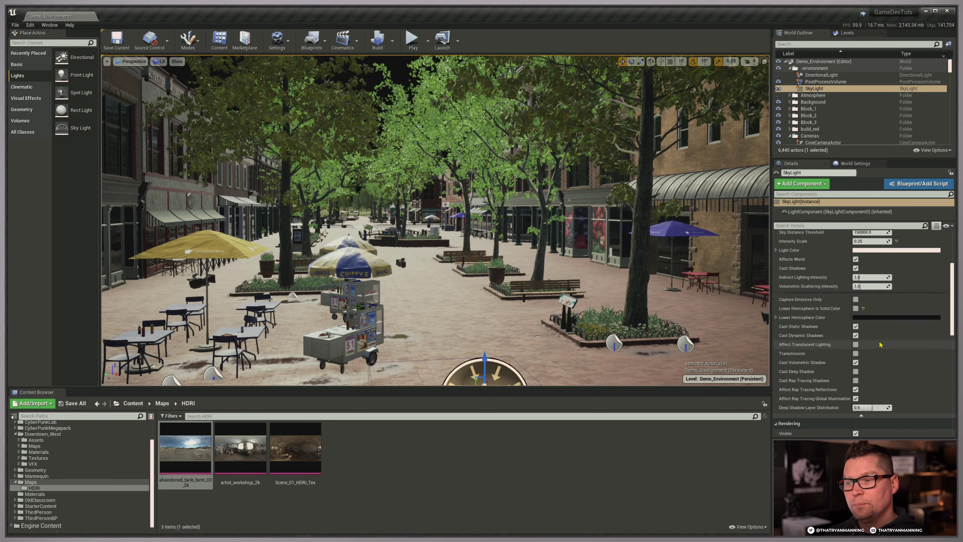
scroll(879, 335, "down", 3)
scroll(882, 334, "down", 3)
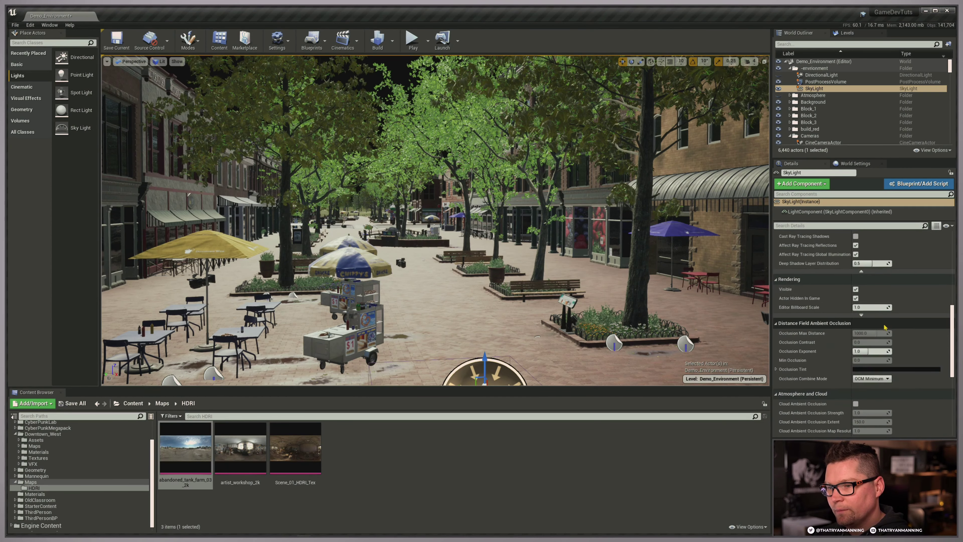
left_click(856, 298)
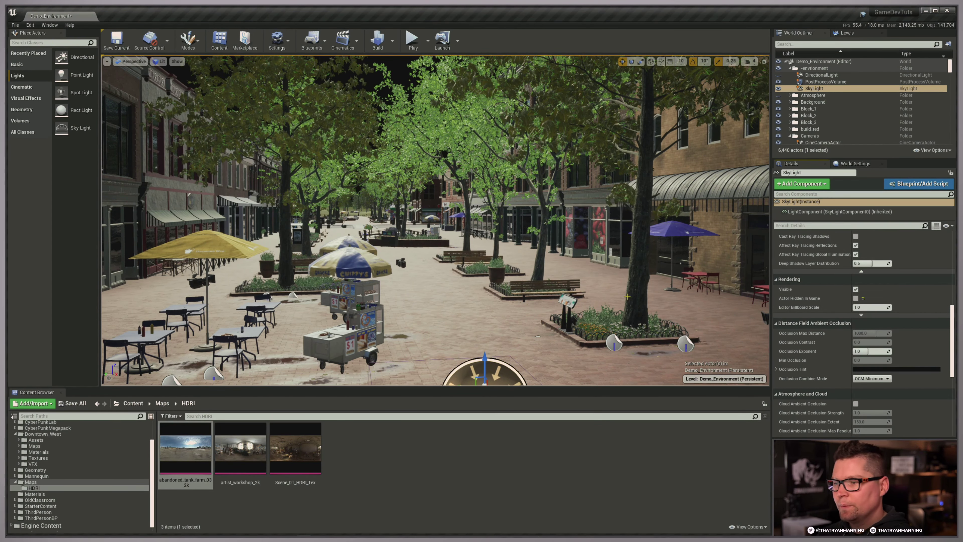
right_click_drag(627, 296, 644, 355)
key("g")
key("g")
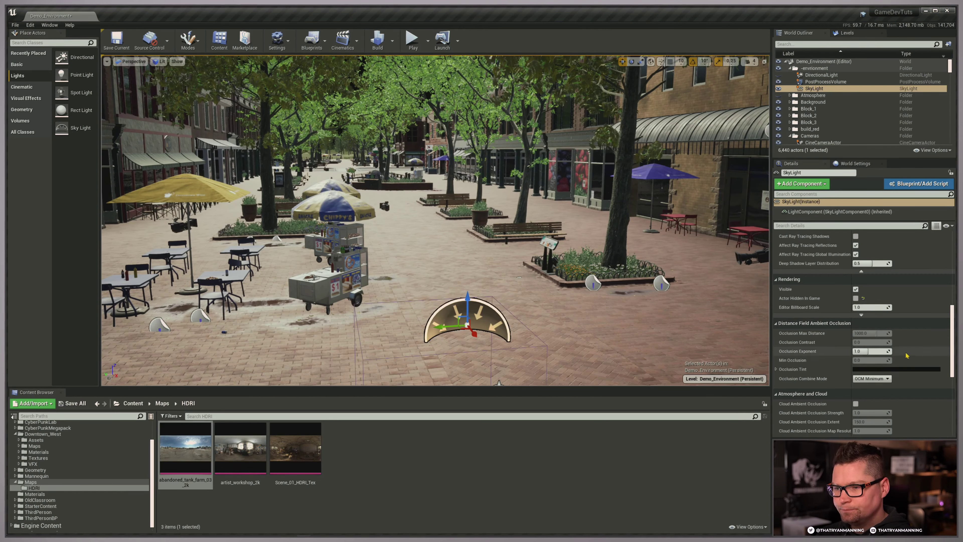
Step: Toggle Cloud Ambient Occlusion on the sky light to compare its effect, leaving it enabled
scroll(907, 355, "down", 3)
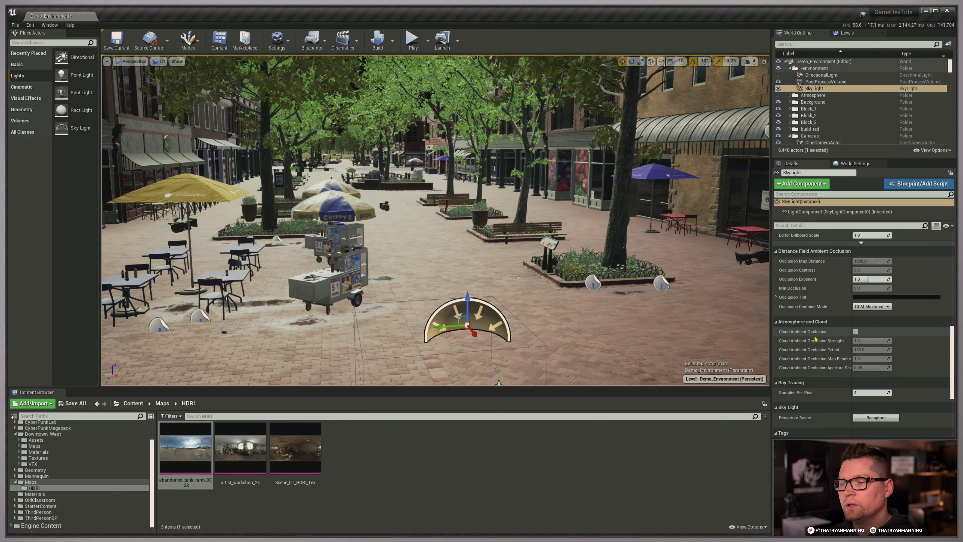
left_click(856, 331)
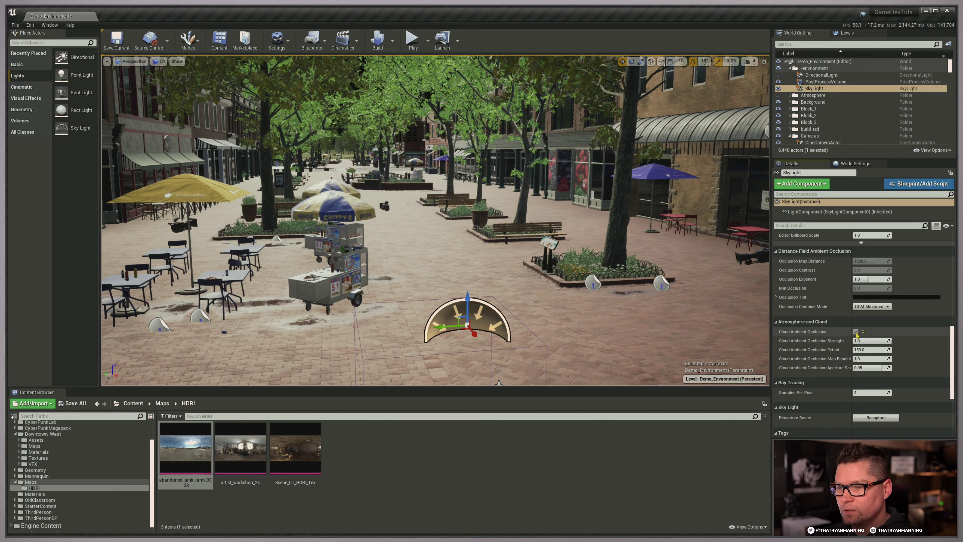
left_click(855, 331)
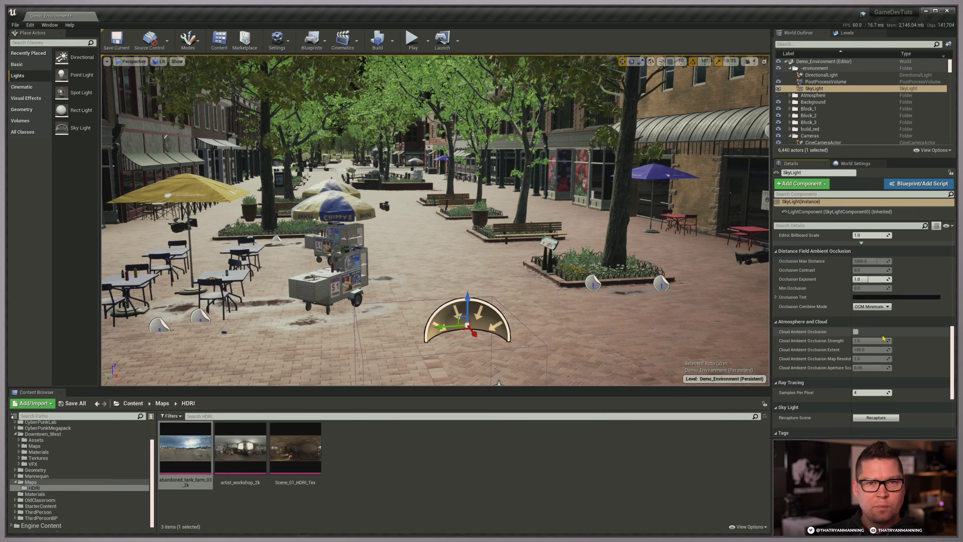
left_click(856, 331)
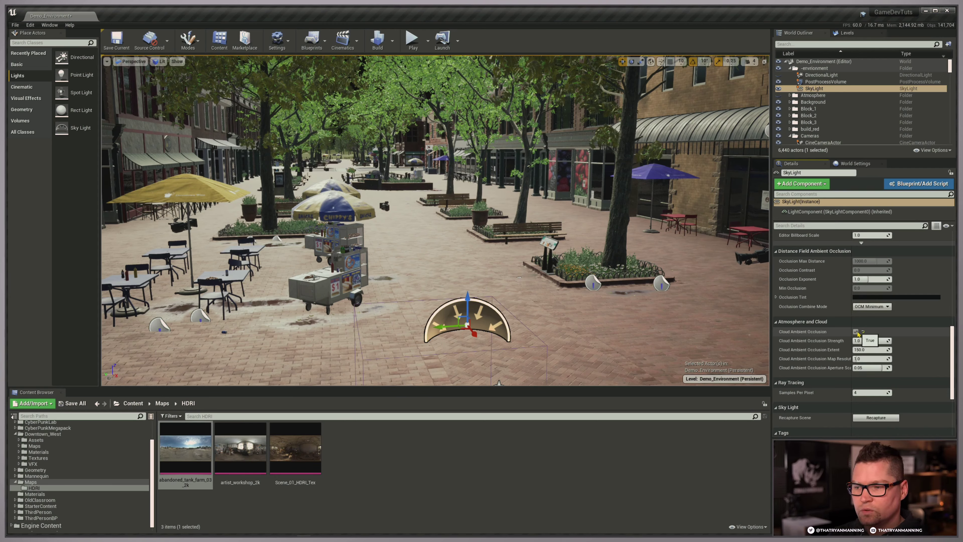
Step: Look over the sky light's Source Type options and recapture its scene
scroll(896, 379, "down", 3)
left_click_drag(952, 379, 951, 260)
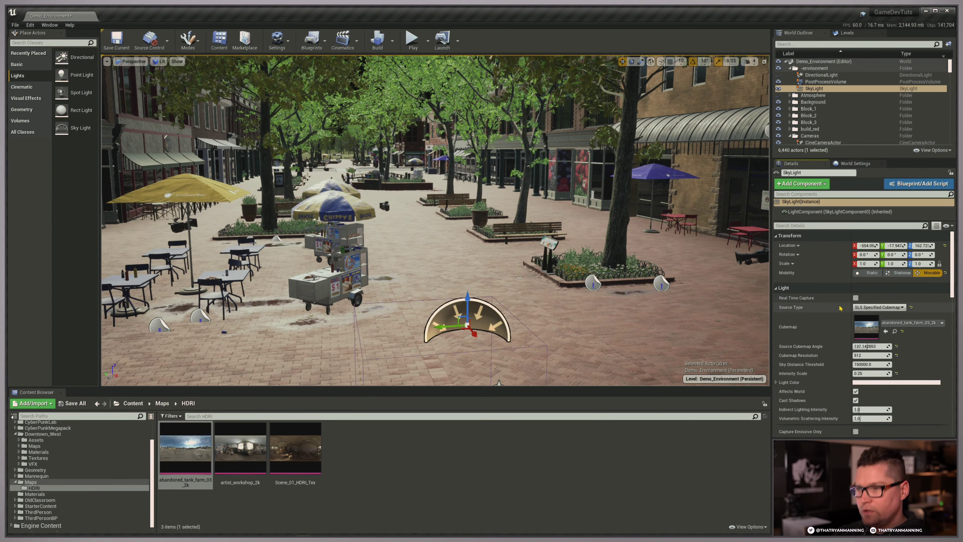
left_click(884, 307)
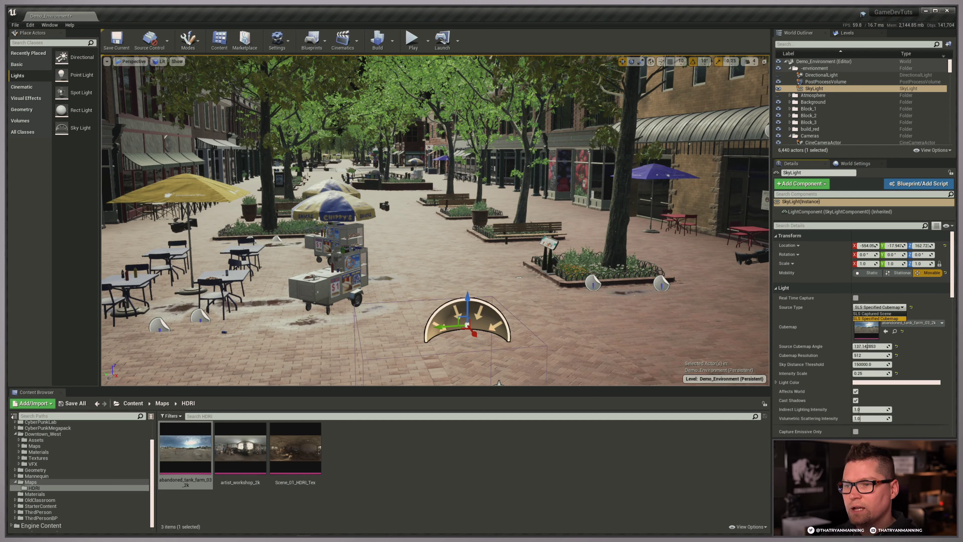
scroll(909, 322, "down", 10)
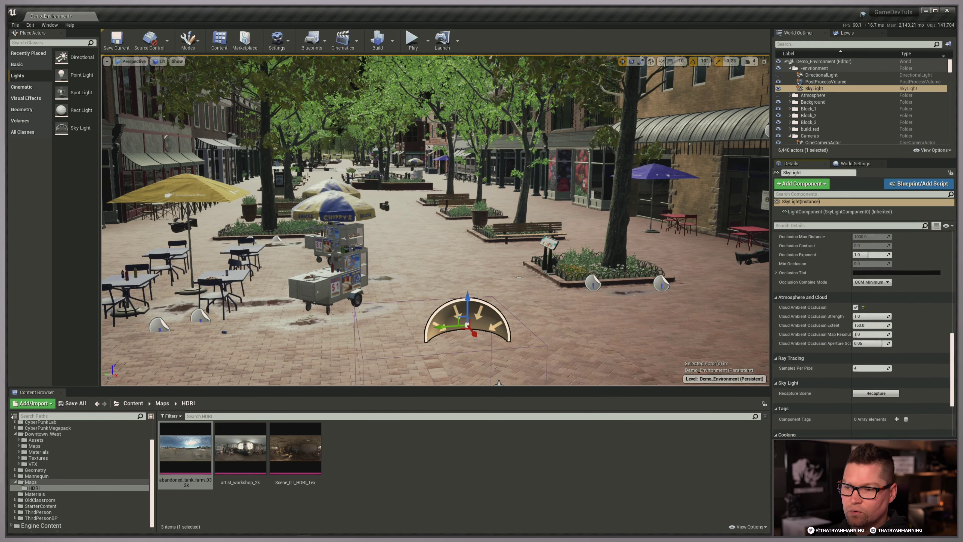
left_click(875, 370)
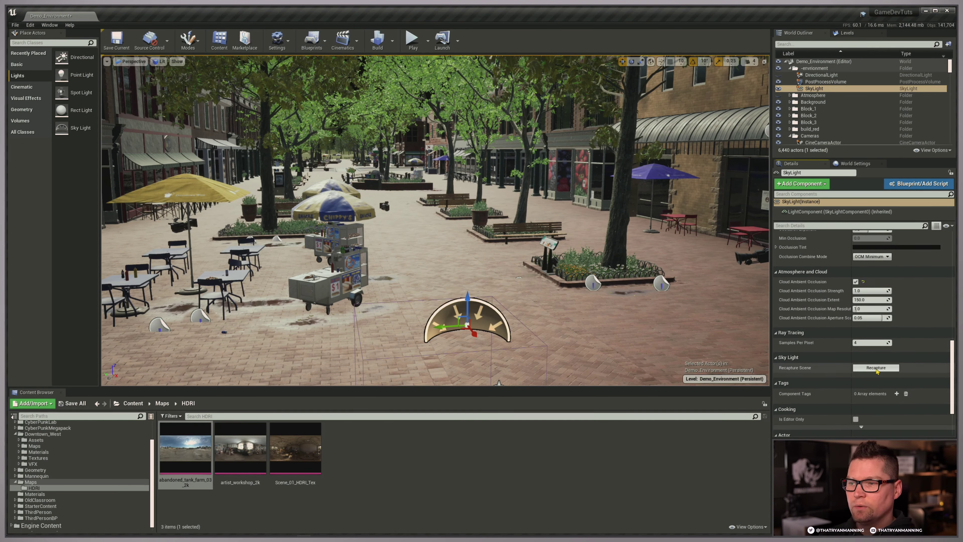
Step: Review the sky light's Source Type choices, cubemap, shadow, rendering, distance field occlusion and cloud settings, keeping SLS Specified Cubemap
scroll(955, 408, "down", 4)
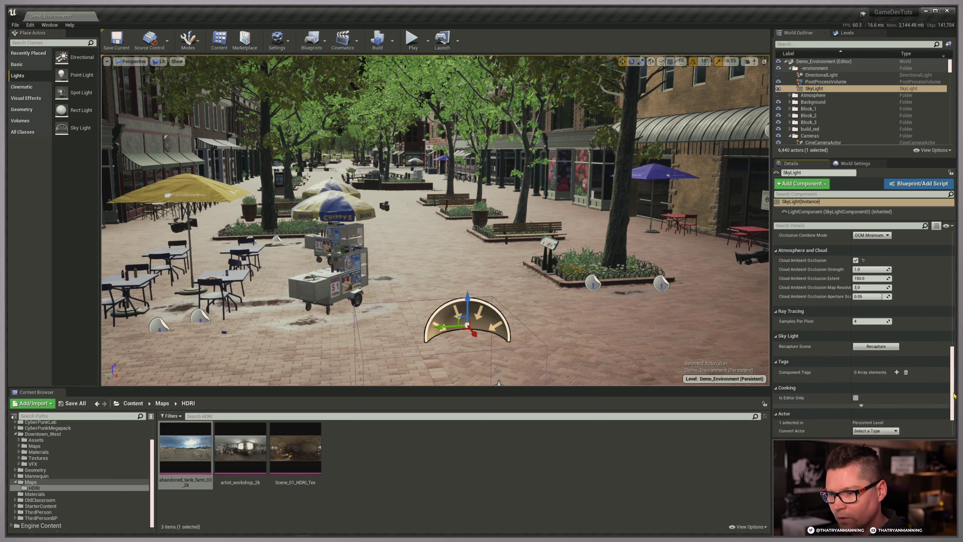
scroll(918, 341, "up", 15)
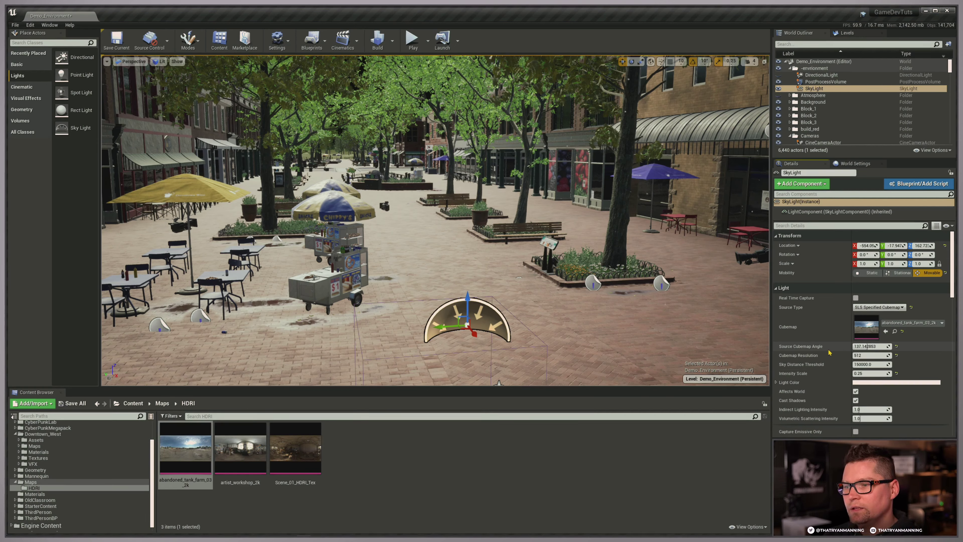
left_click(876, 307)
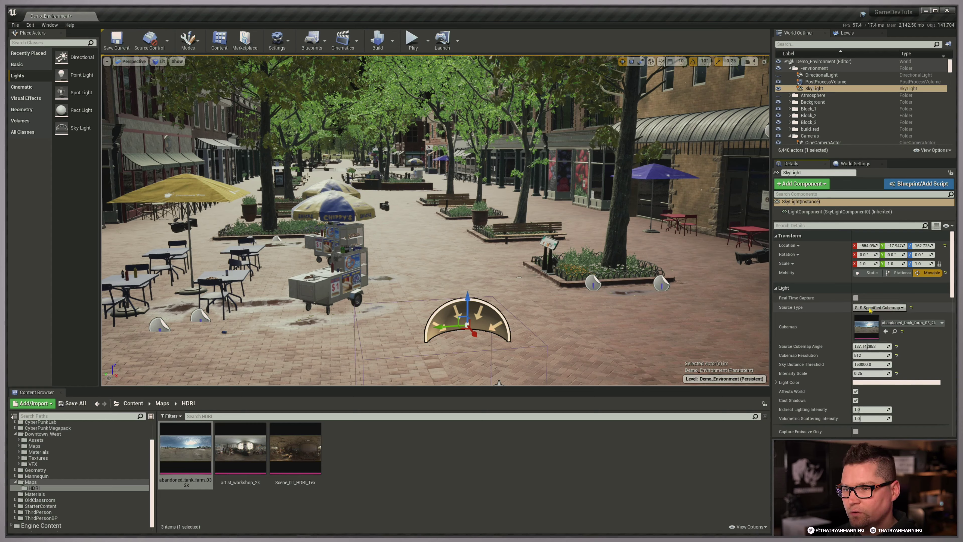
left_click(887, 317)
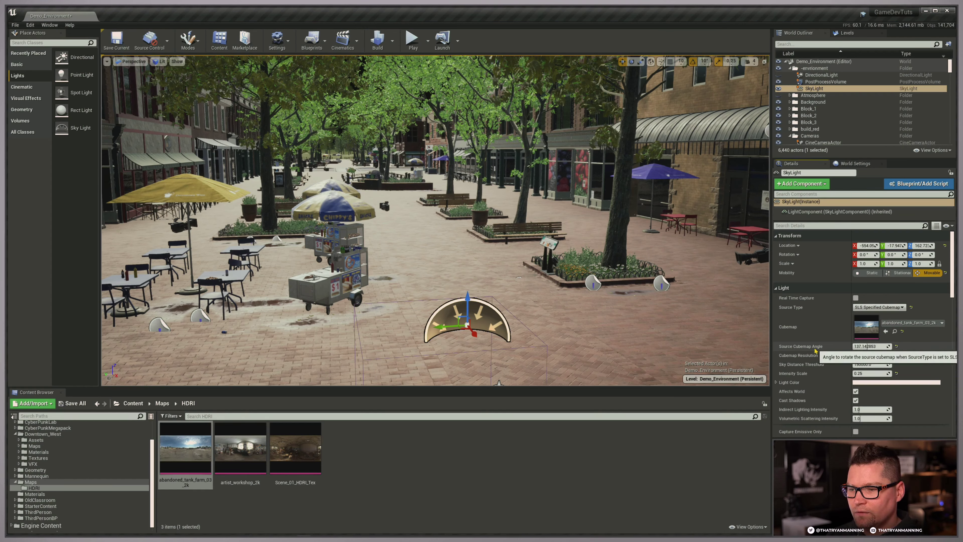
scroll(829, 382, "down", 3)
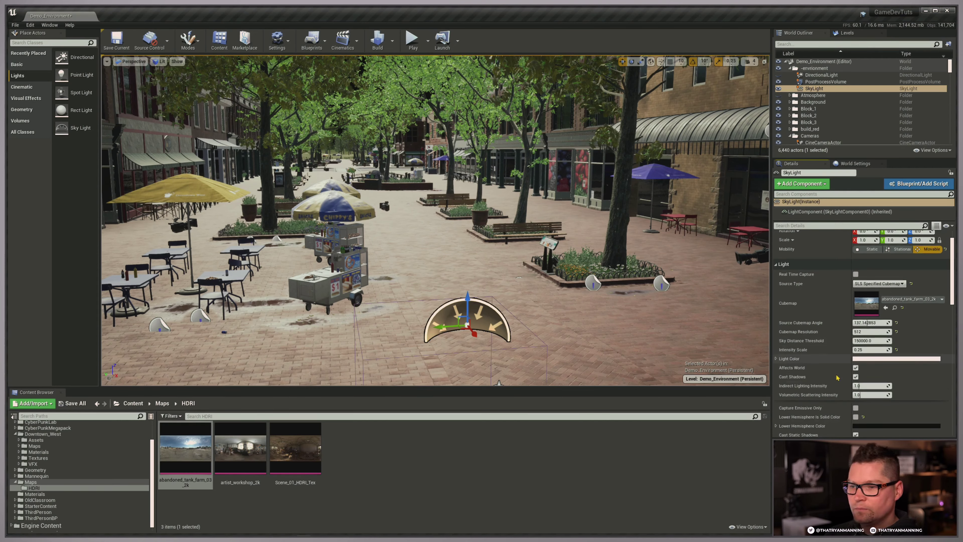
scroll(879, 425, "down", 2)
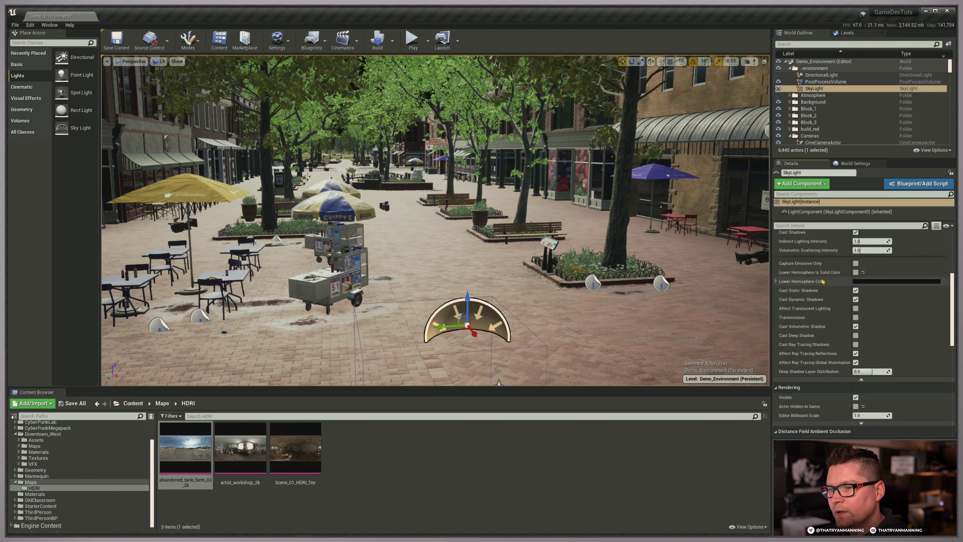
scroll(832, 365, "down", 4)
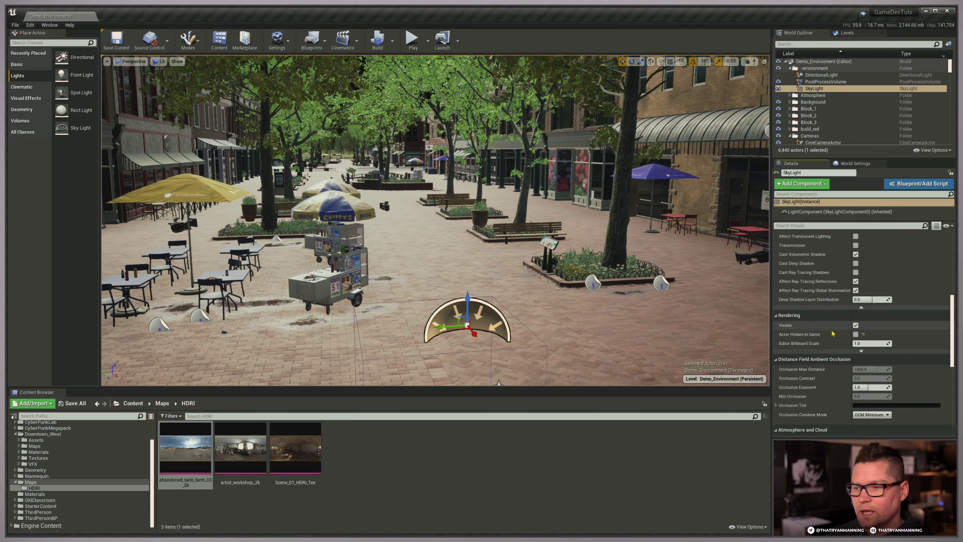
scroll(845, 332, "down", 5)
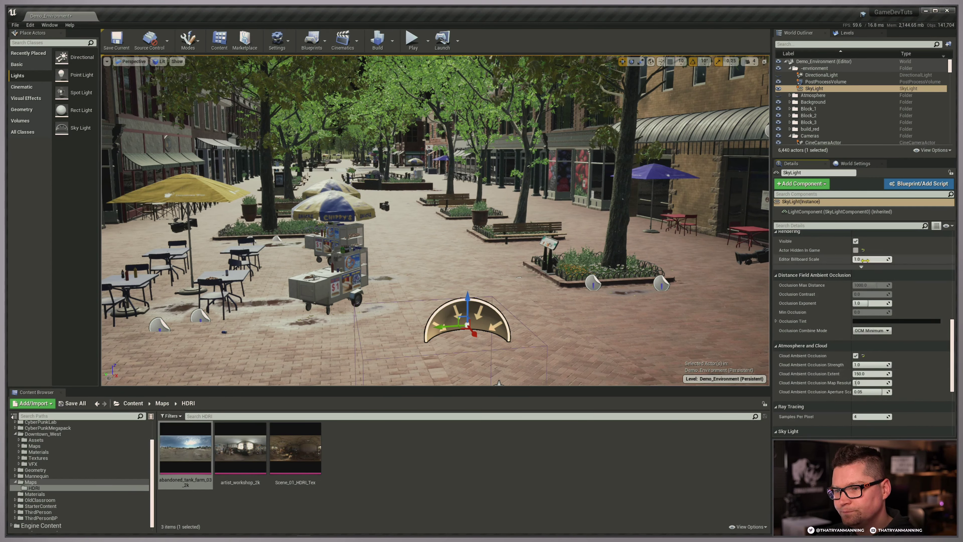
scroll(834, 338, "down", 3)
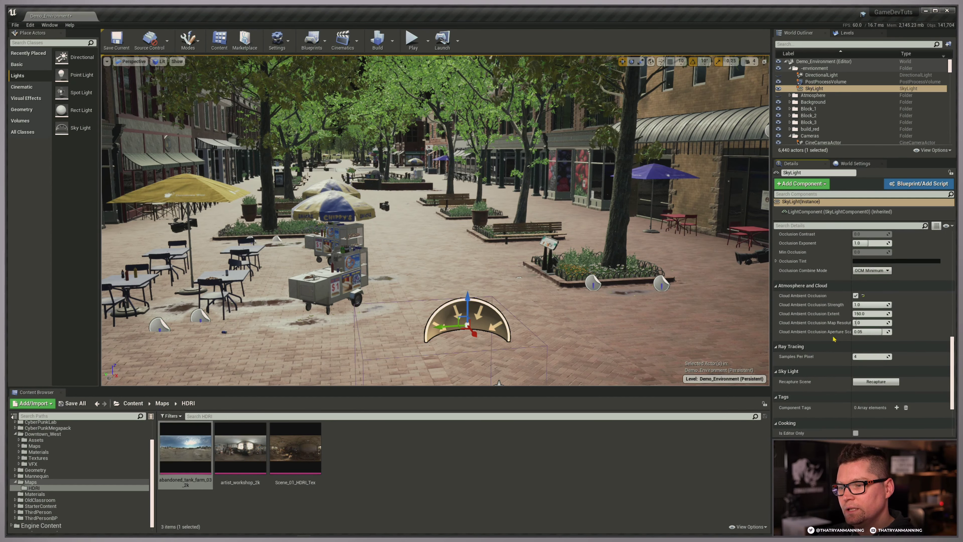
scroll(833, 336, "up", 3)
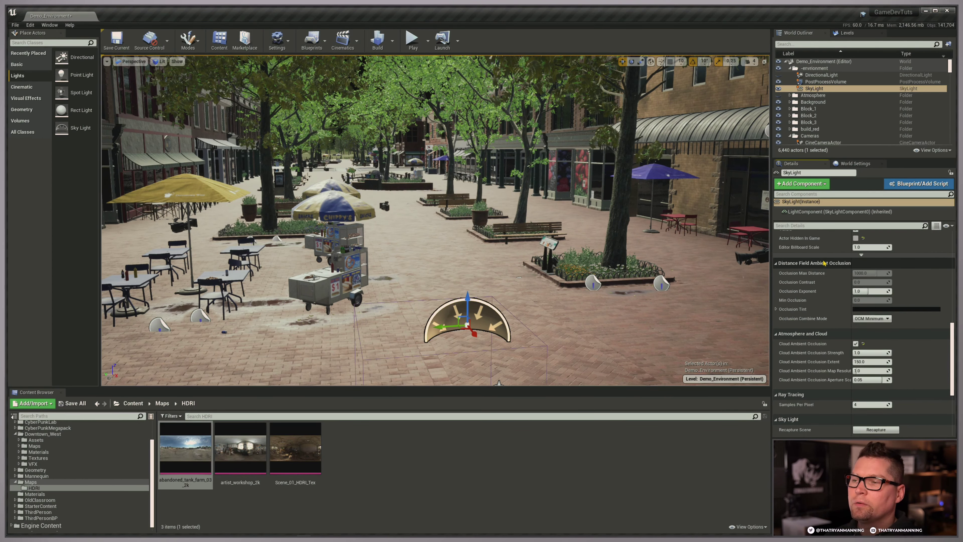
Step: Show the directional light again and lower its intensity through 10 and 7 to 3 lux
left_click(778, 75)
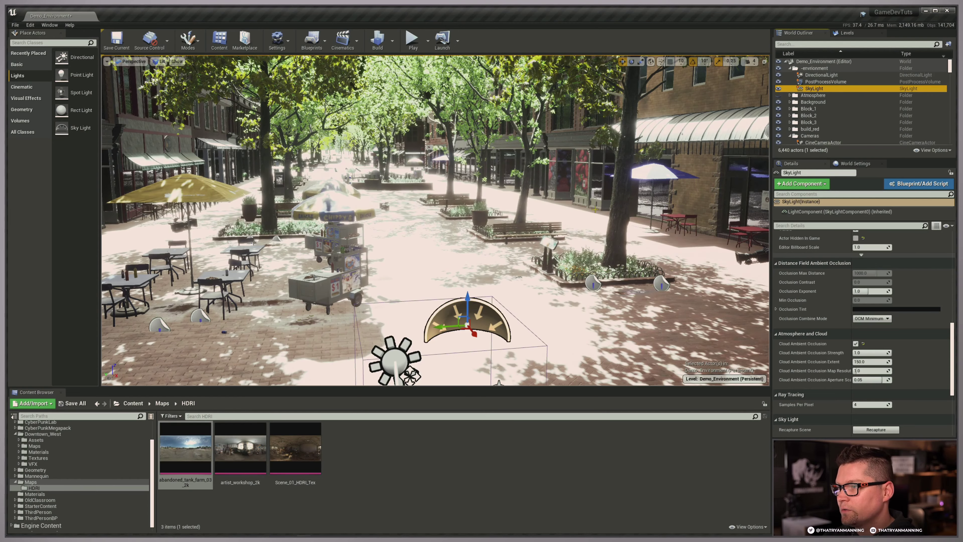
mouse_move(594, 209)
right_mouse_down()
mouse_move(561, 192)
mouse_move(588, 207)
mouse_move(593, 199)
right_mouse_up()
left_click(821, 75)
scroll(895, 315, "up", 5)
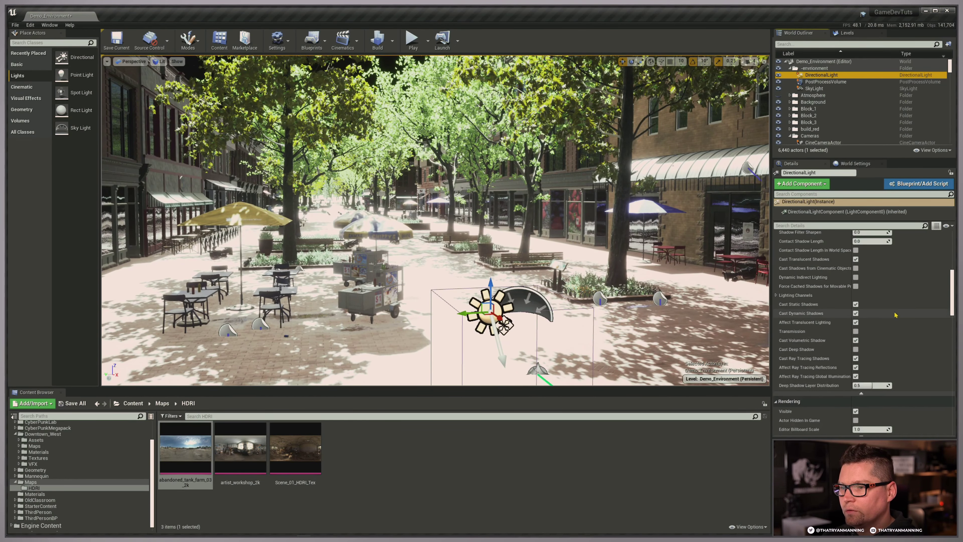
scroll(894, 315, "up", 10)
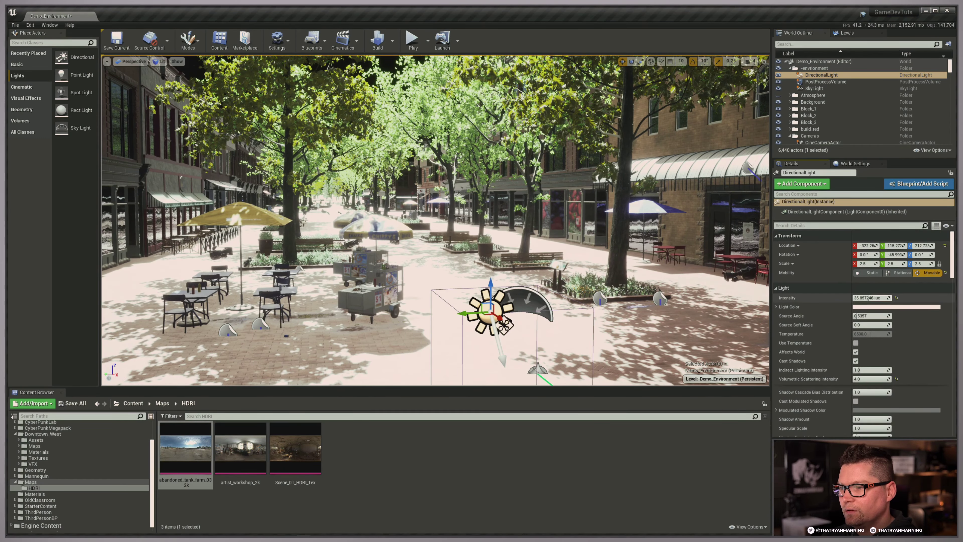
mouse_move(868, 299)
left_mouse_down()
mouse_move(849, 299)
mouse_move(860, 298)
left_mouse_up()
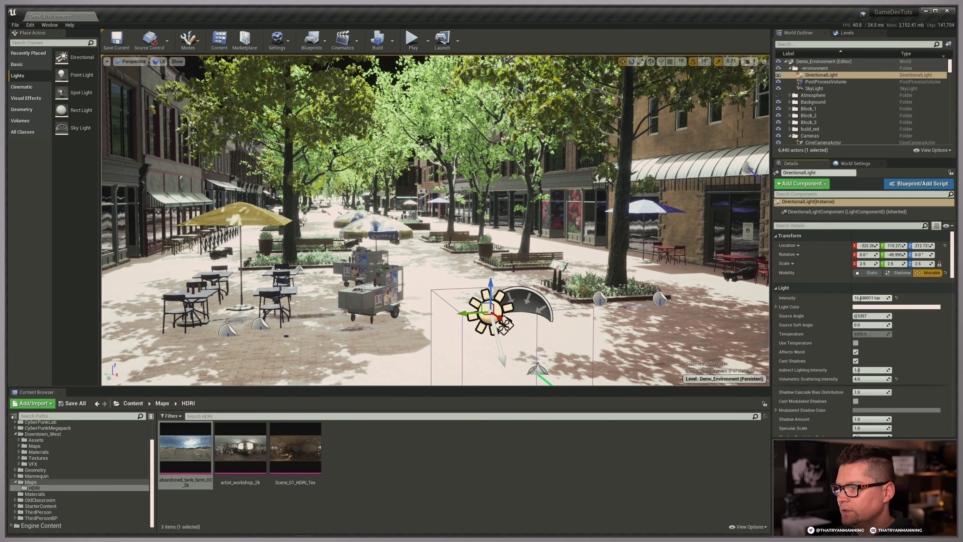
left_click(872, 298)
type("10")
key("Return")
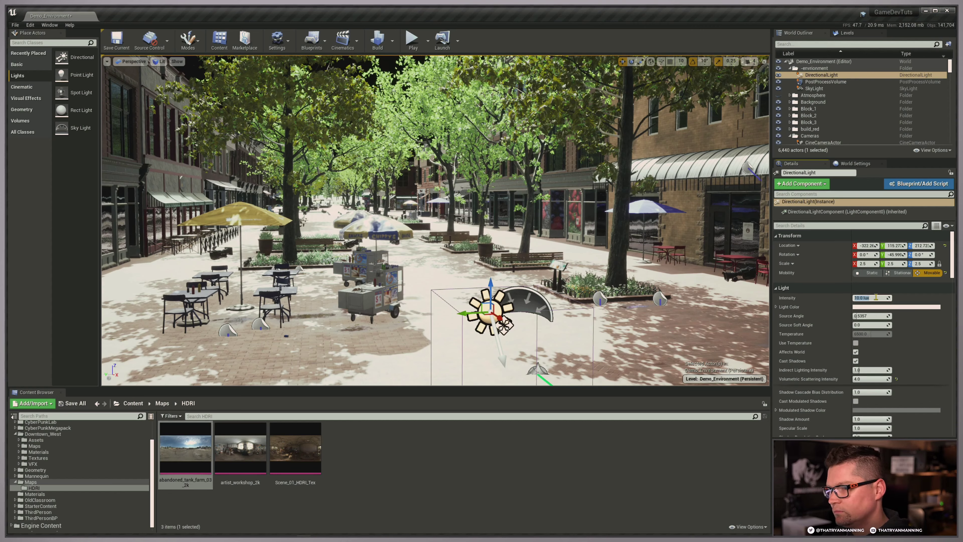
type("7")
key("Return")
type("3")
key("Return")
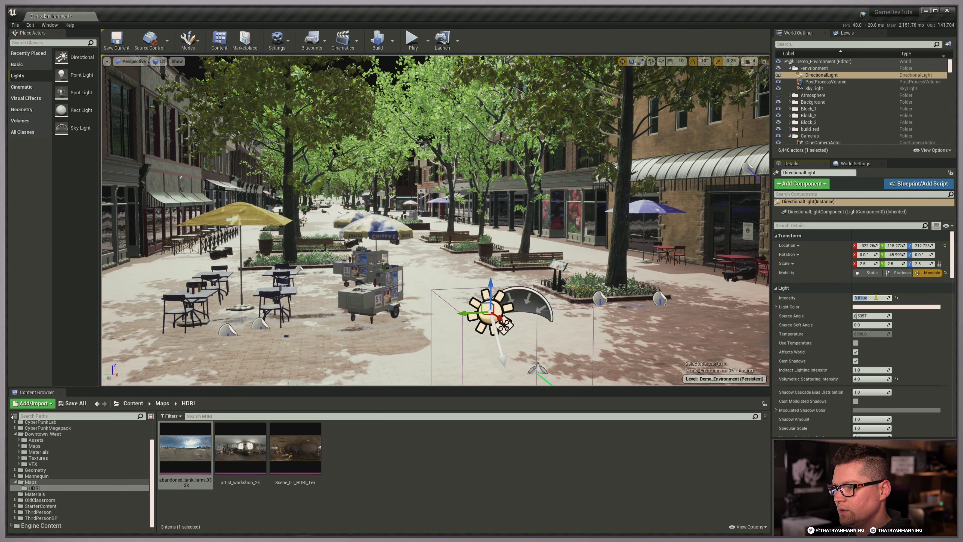
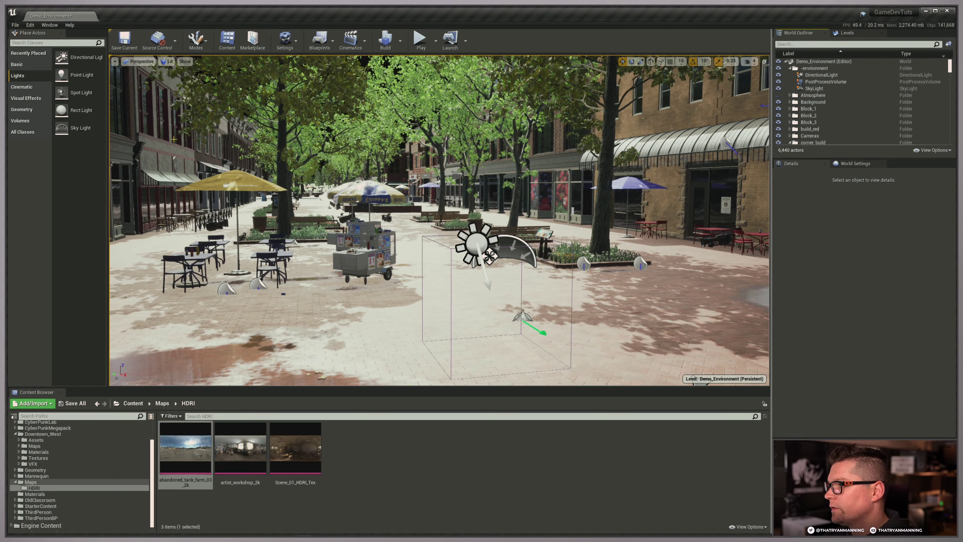
Step: Find the Sphere Reflection Capture actor with "spher", place it on the plaza ground and raise it to a Z location of about 304.5
left_click(34, 43)
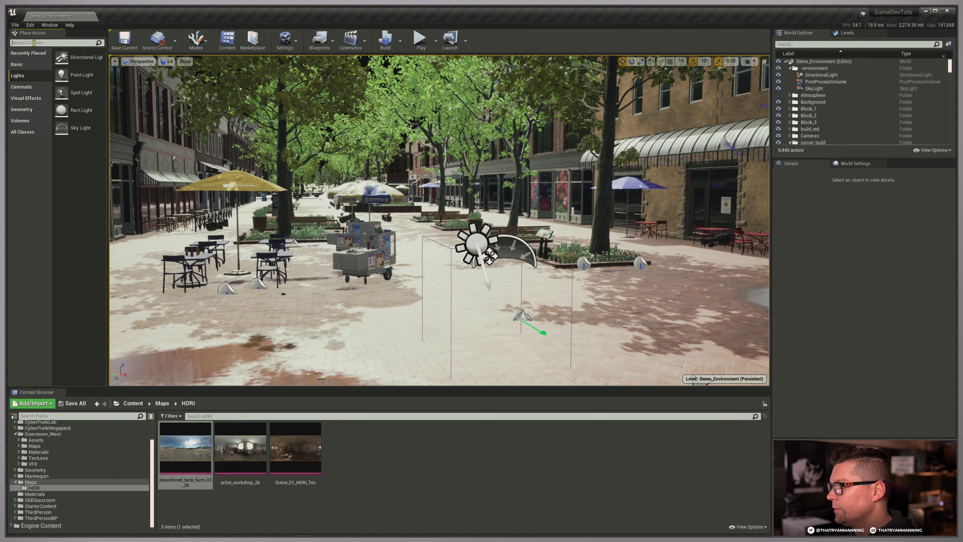
type("spher")
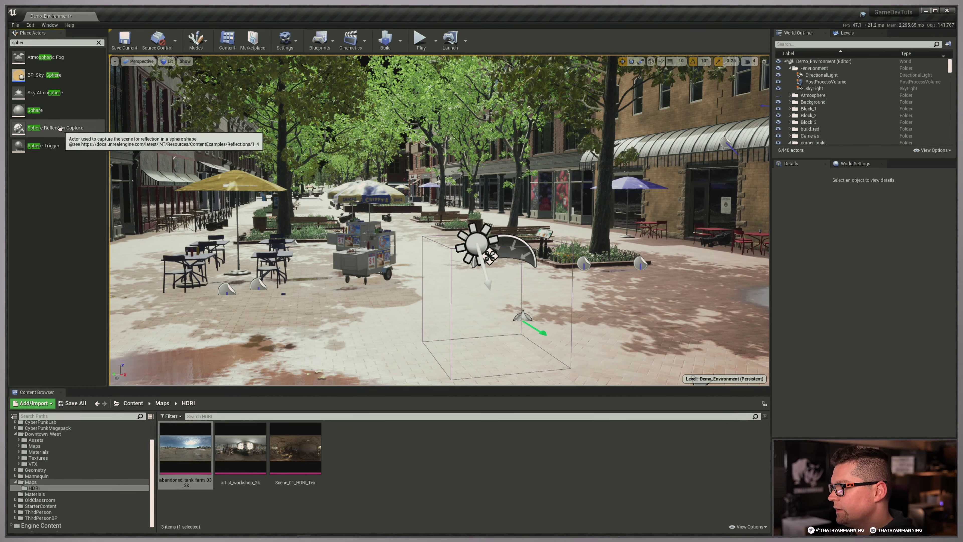
left_click_drag(47, 129, 487, 344)
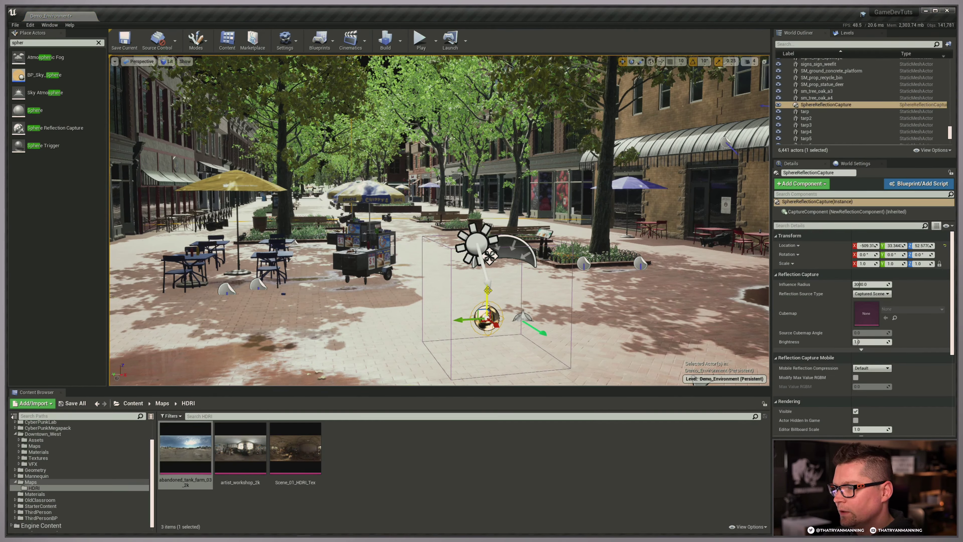
left_click_drag(487, 290, 494, 181)
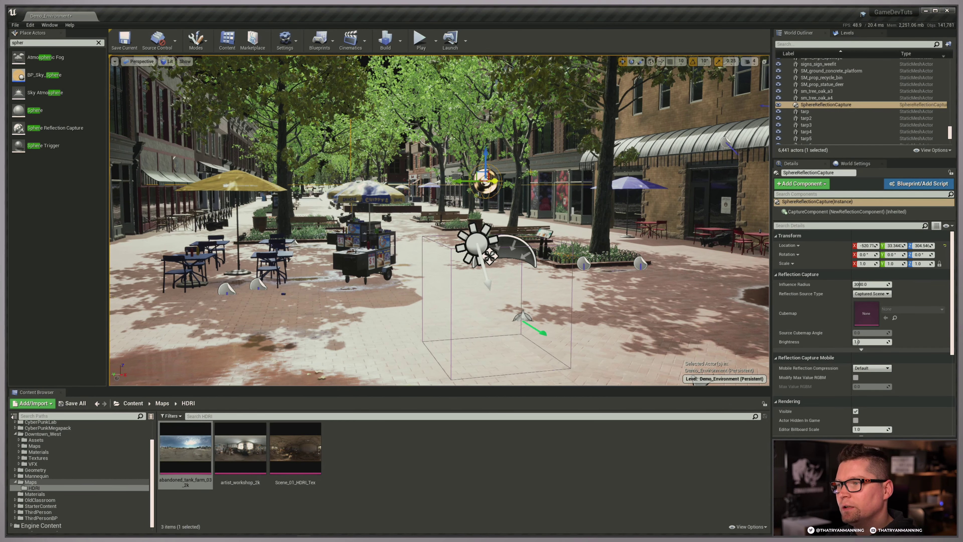
Step: Inspect the reflections on the wet brick paving up close and delete the sphere reflection capture
right_click_drag(598, 234, 511, 277)
key("d")
key("w")
key("s")
key("w")
right_click_drag(541, 183, 541, 181)
key("e")
key("Delete")
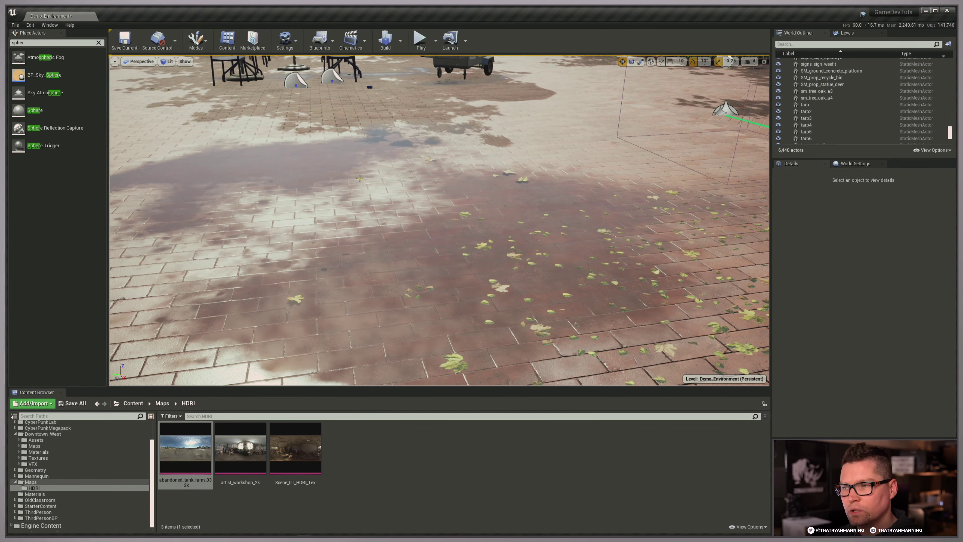
Step: Place a new Sphere Reflection Capture on the plaza near the puddles and view the reflections around it
left_click_drag(55, 127, 545, 131)
right_click_drag(504, 198, 531, 150)
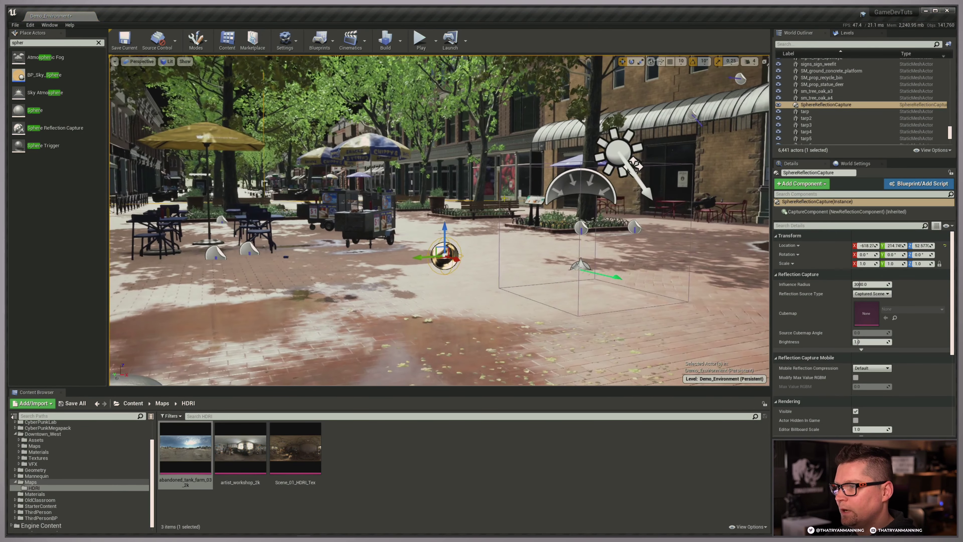
Step: Raise the sphere reflection capture above the plaza and shift it sideways to a Y location of about 72.6 and Z of about 363.3
left_click_drag(444, 233, 444, 67)
key("s")
right_click_drag(432, 97, 432, 131)
key("w")
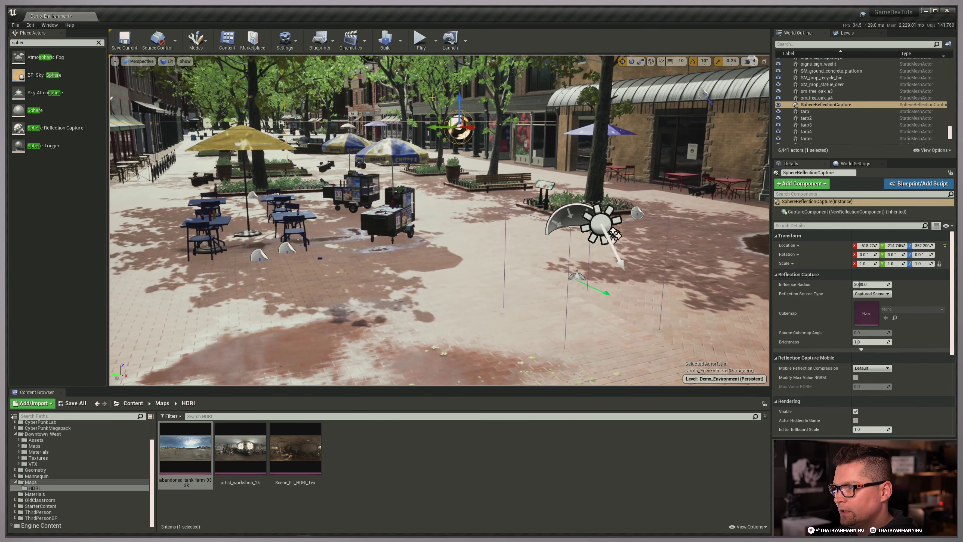
left_click_drag(459, 127, 525, 120)
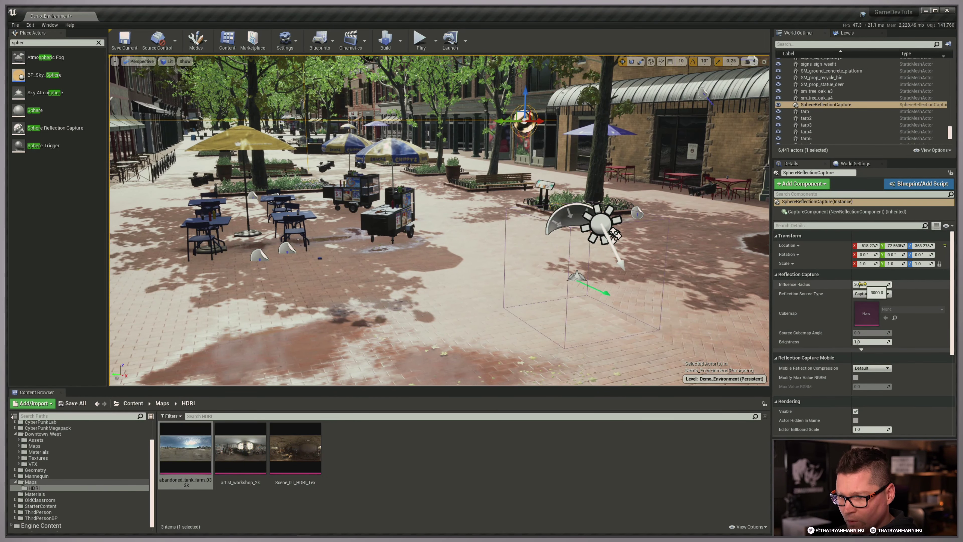
Step: Set the sphere reflection capture's influence radius to 16384, try a brightness of 3, and return the brightness to 1
left_click_drag(862, 284, 900, 284)
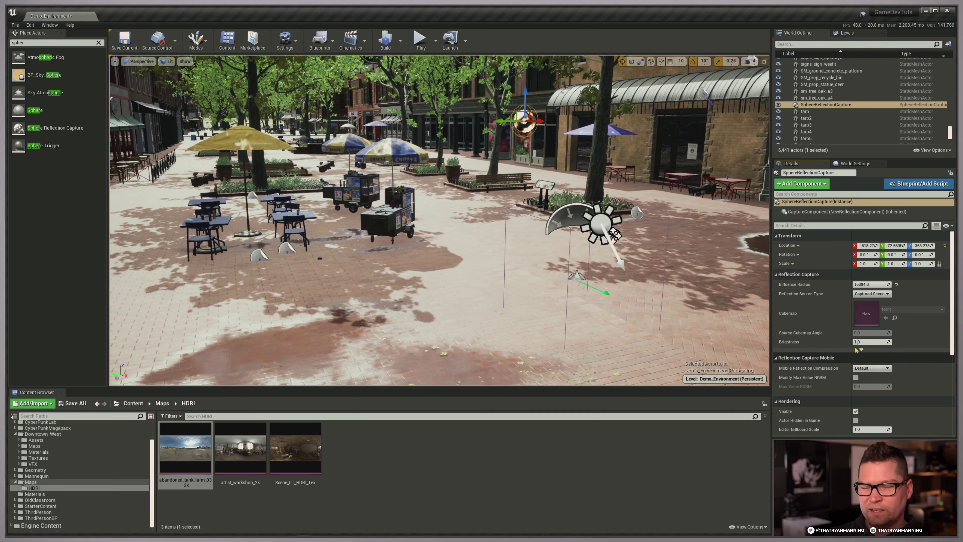
key("Return")
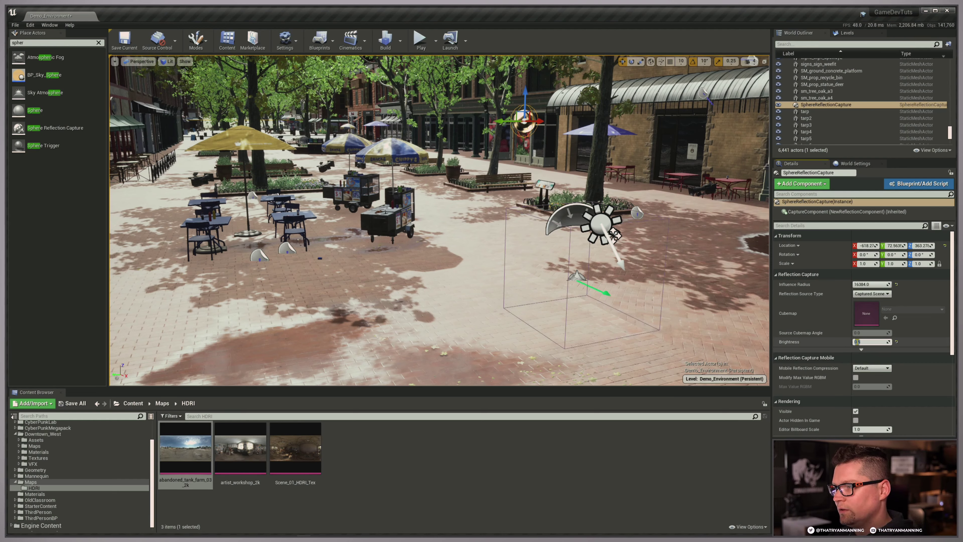
type("3")
key("Return")
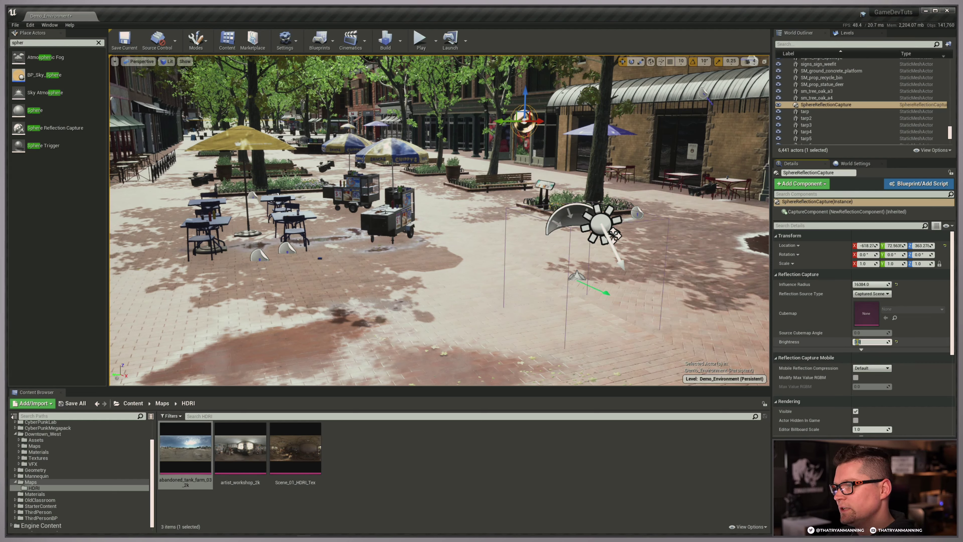
type("1")
key("Return")
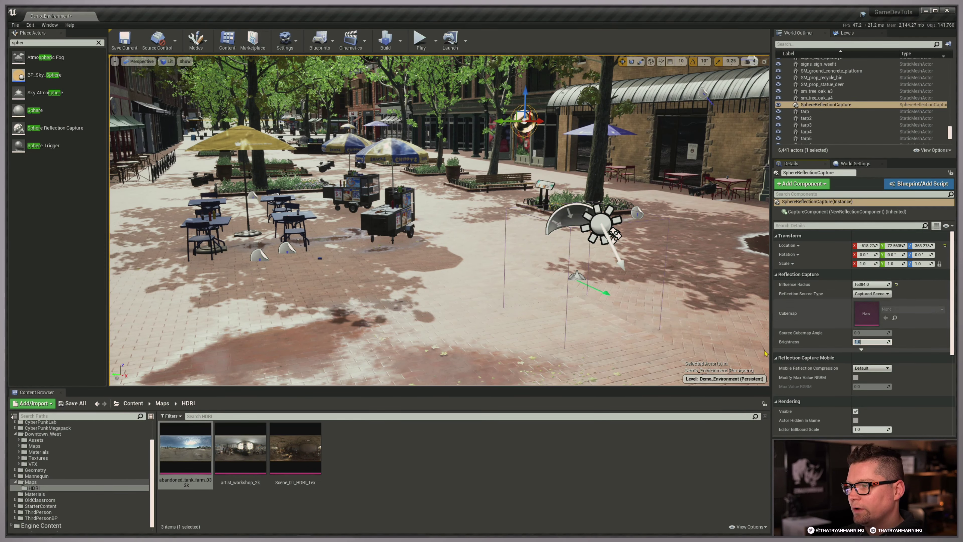
Step: Move the sphere reflection capture into the environment folder of the outliner and deselect it
right_click_drag(417, 290, 403, 317)
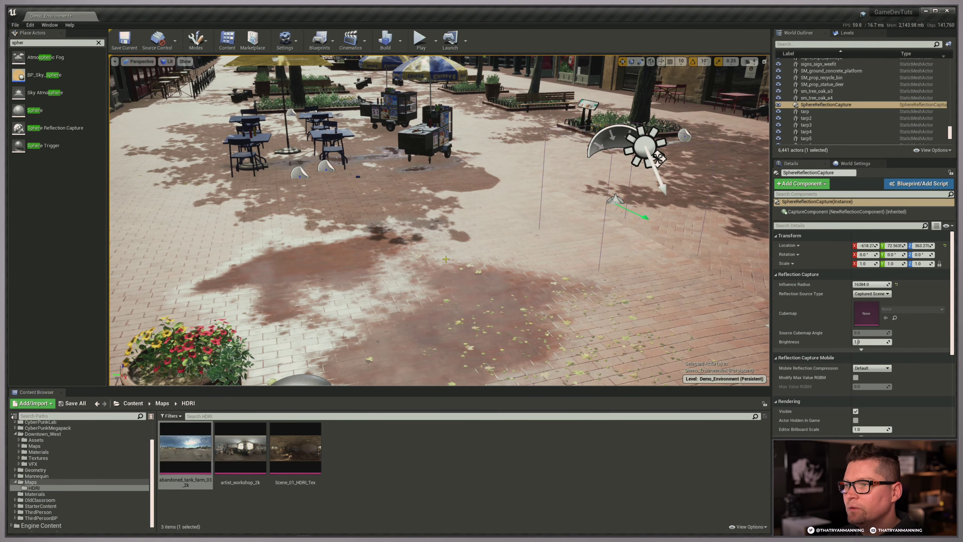
right_click_drag(445, 259, 443, 231)
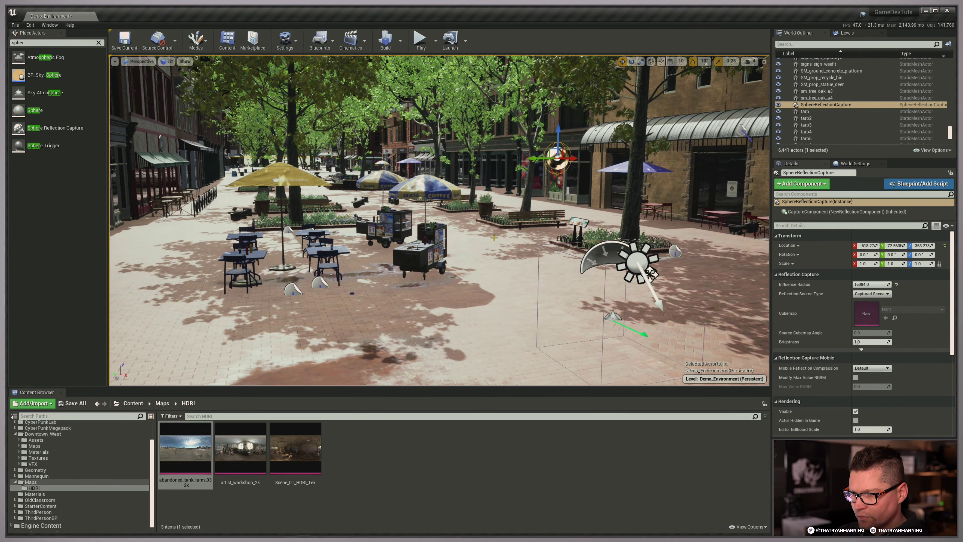
right_click(822, 105)
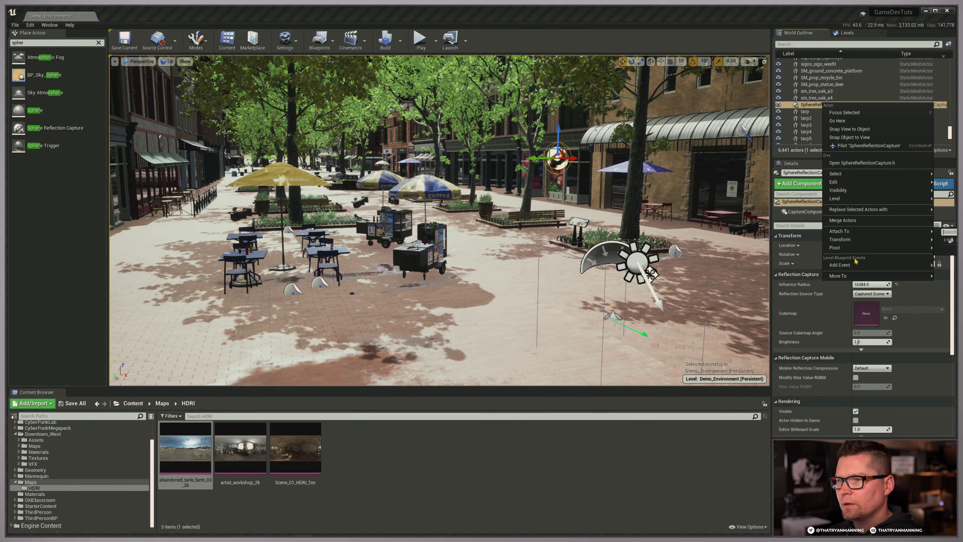
mouse_move(856, 276)
left_click(948, 307)
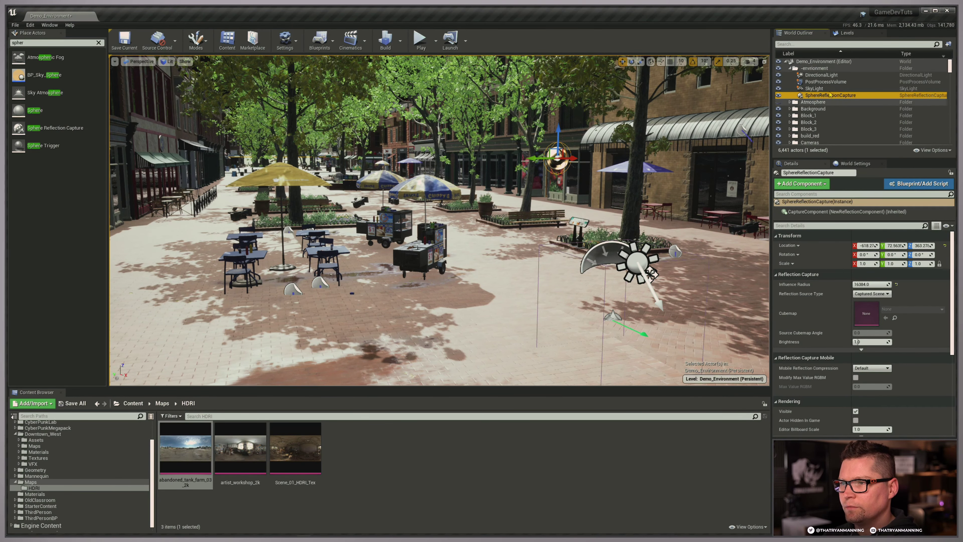
key("Escape")
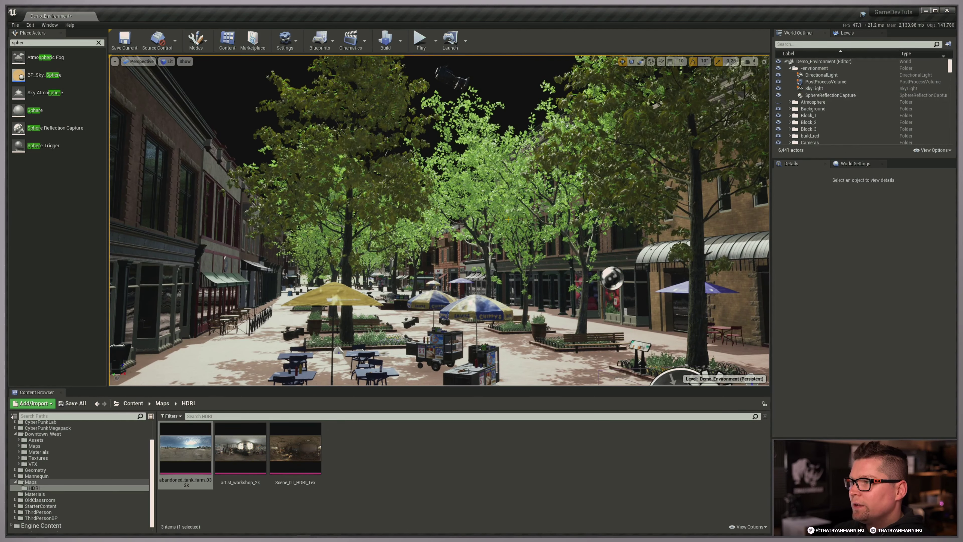
right_click_drag(509, 220, 533, 249)
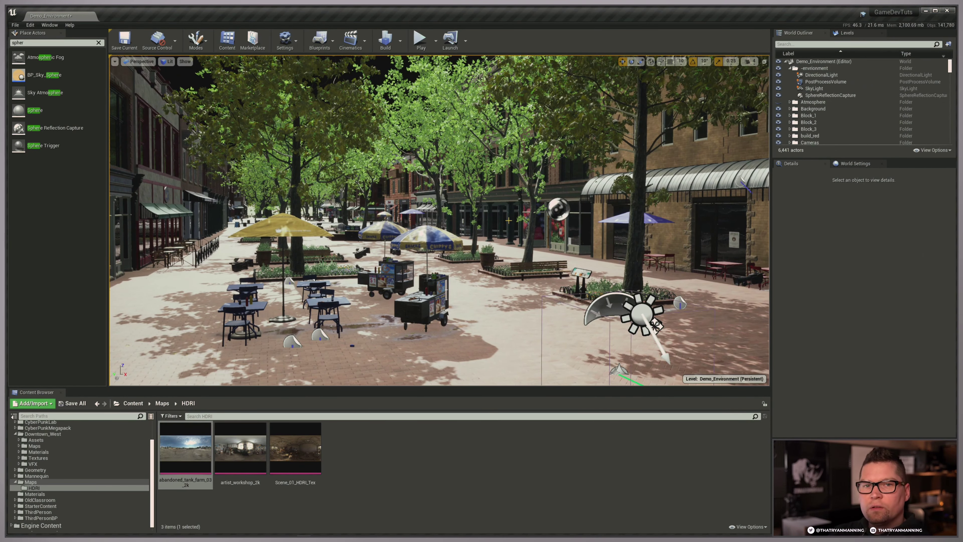
right_click_drag(489, 213, 508, 44)
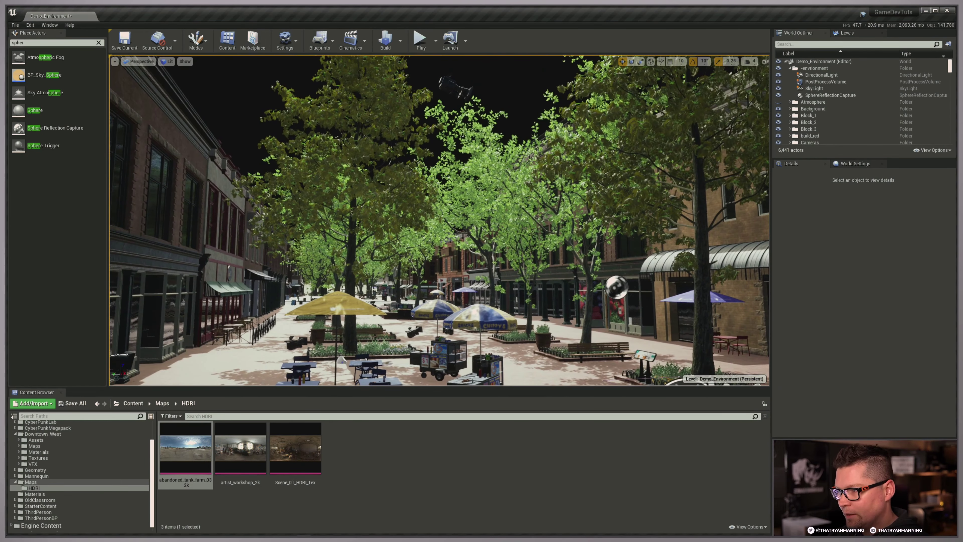
right_click_drag(532, 173, 532, 173)
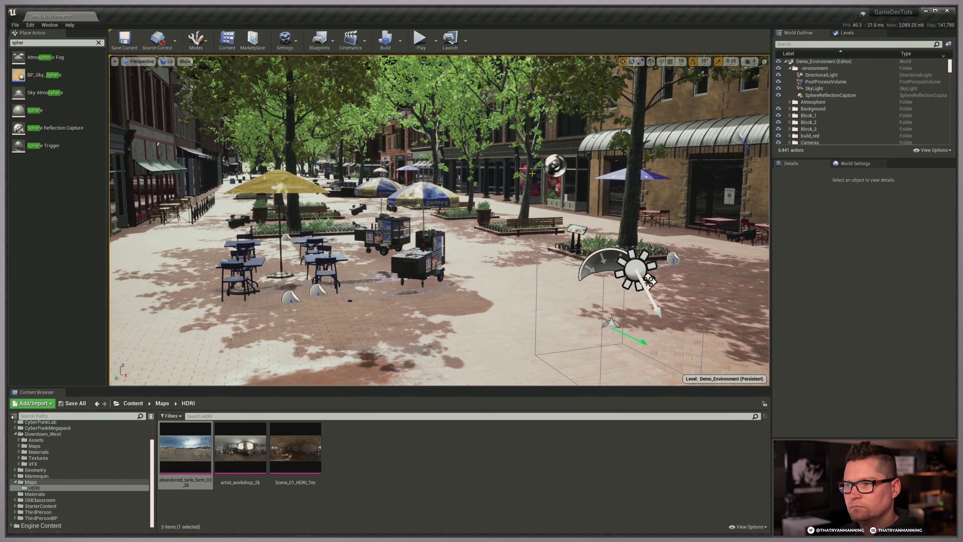
left_click(99, 42)
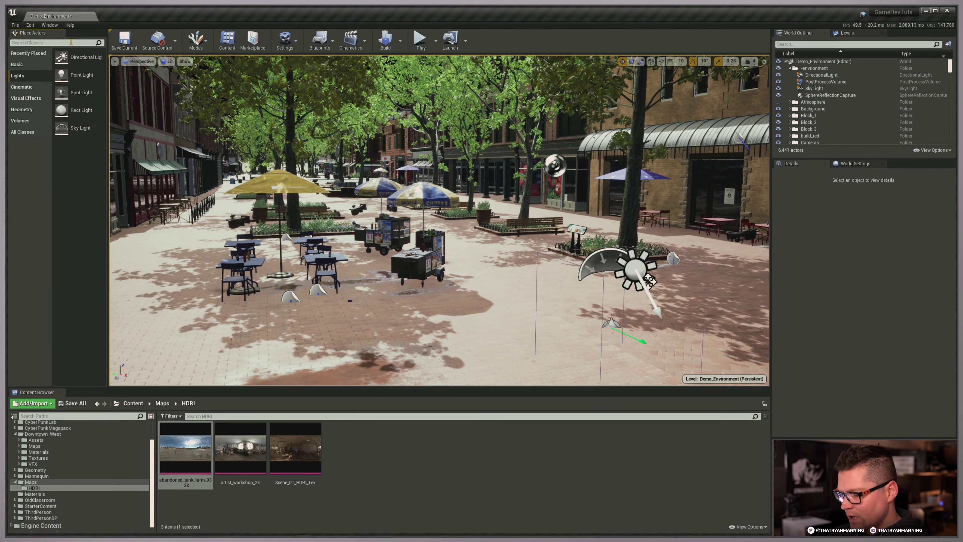
type("atmo")
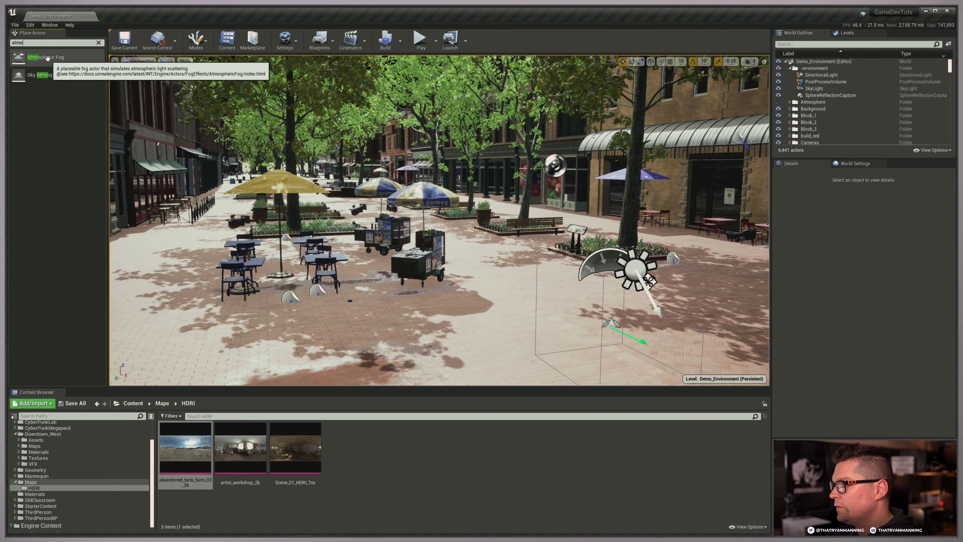
left_click_drag(46, 57, 584, 295)
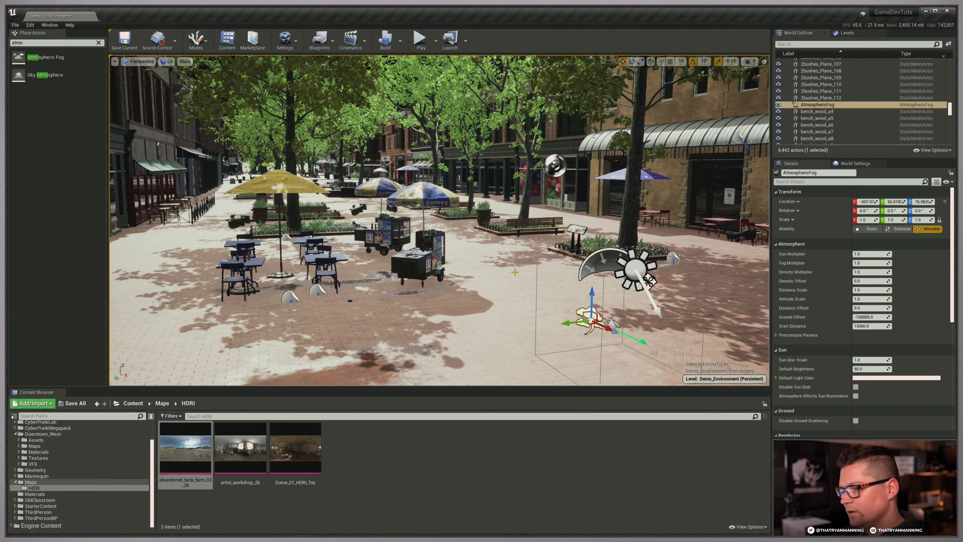
key("Delete")
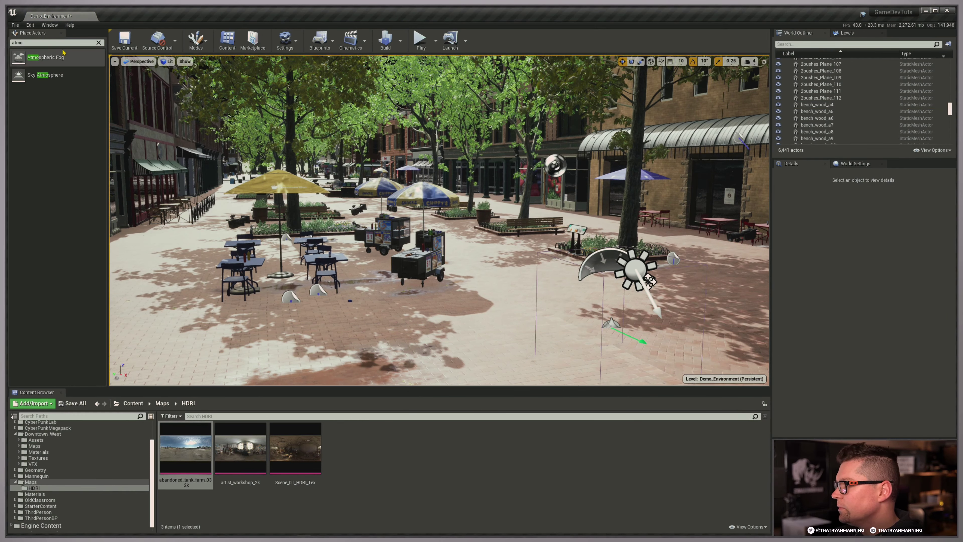
Step: Find the Exponential Height Fog actor with "expon" and place it on the plaza ground near the directional light
left_click(98, 42)
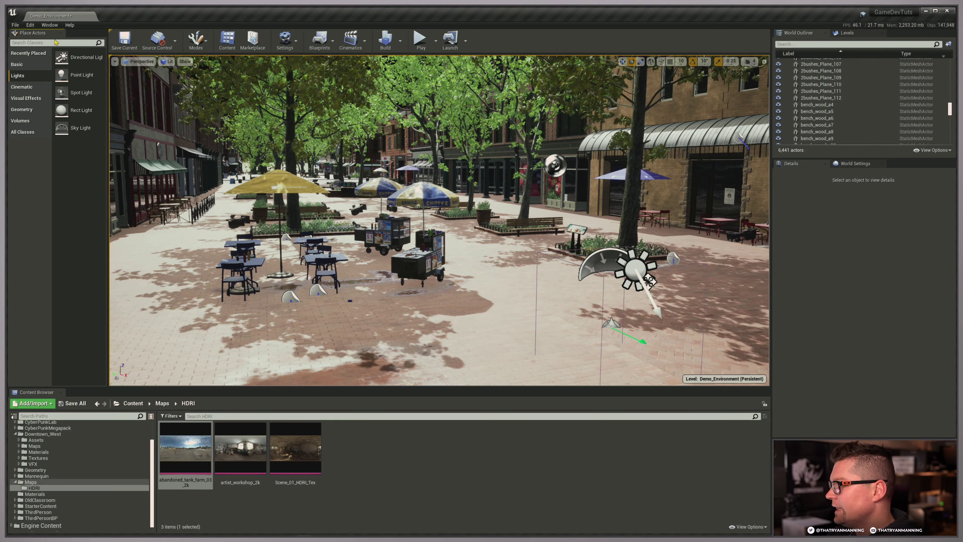
type("expo")
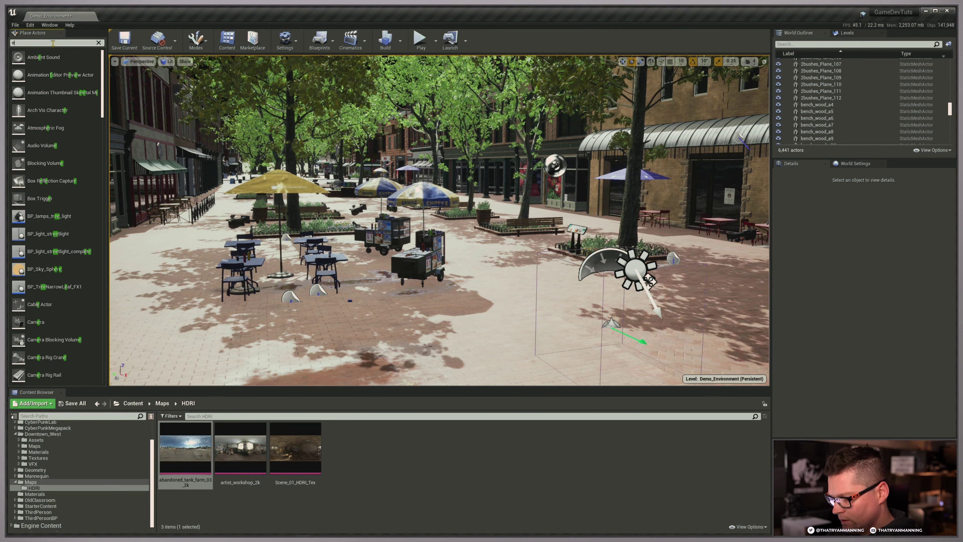
left_click_drag(51, 57, 588, 289)
key("w")
key("s")
mouse_move(588, 289)
right_mouse_down()
mouse_move(565, 205)
mouse_move(599, 280)
right_mouse_up()
key("w")
right_click_drag(477, 275, 514, 300)
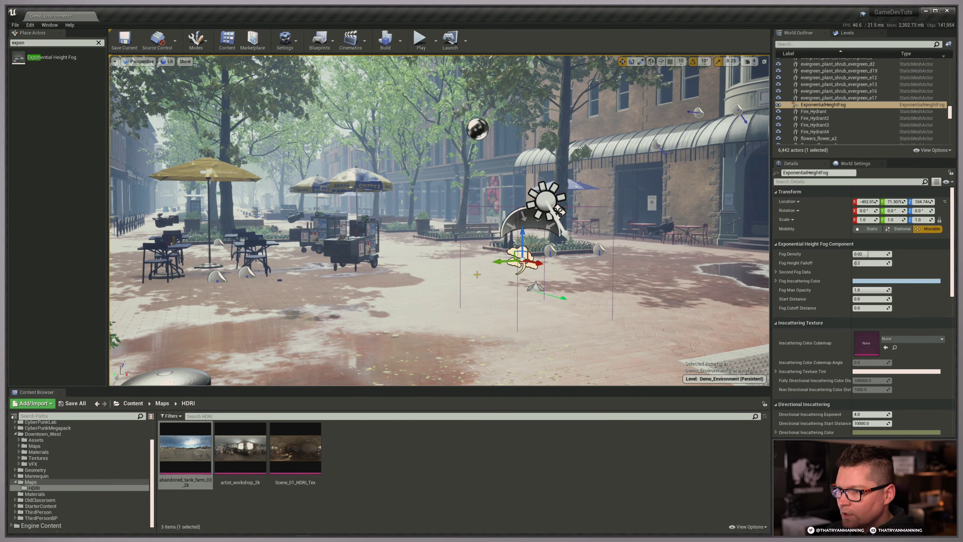
Step: Move the exponential height fog into the environment folder of the outliner
right_click(821, 104)
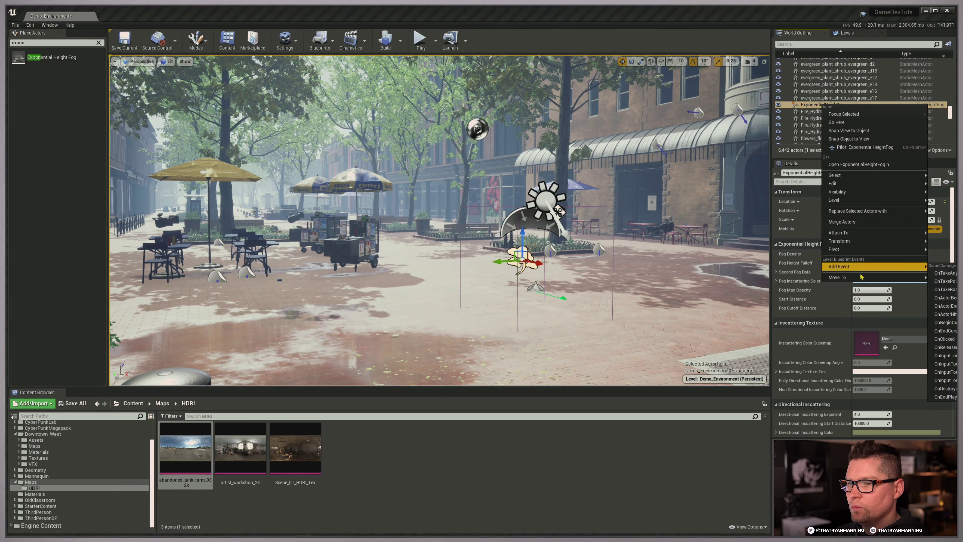
mouse_move(909, 277)
left_click(954, 308)
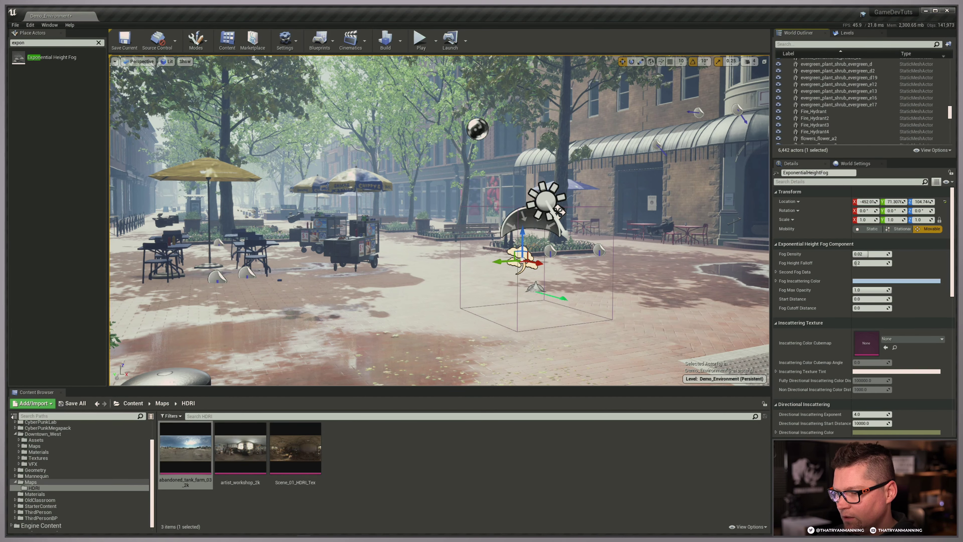
Step: Hide the actor icons with game view and set the exponential height fog's mobility to Static
right_click_drag(648, 276, 637, 294)
key("g")
key("g")
key("w")
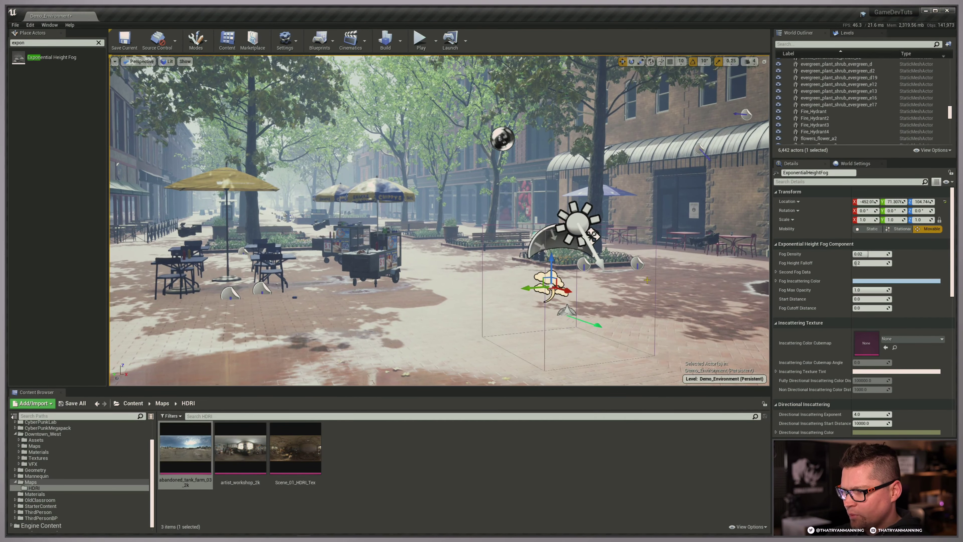
key("g")
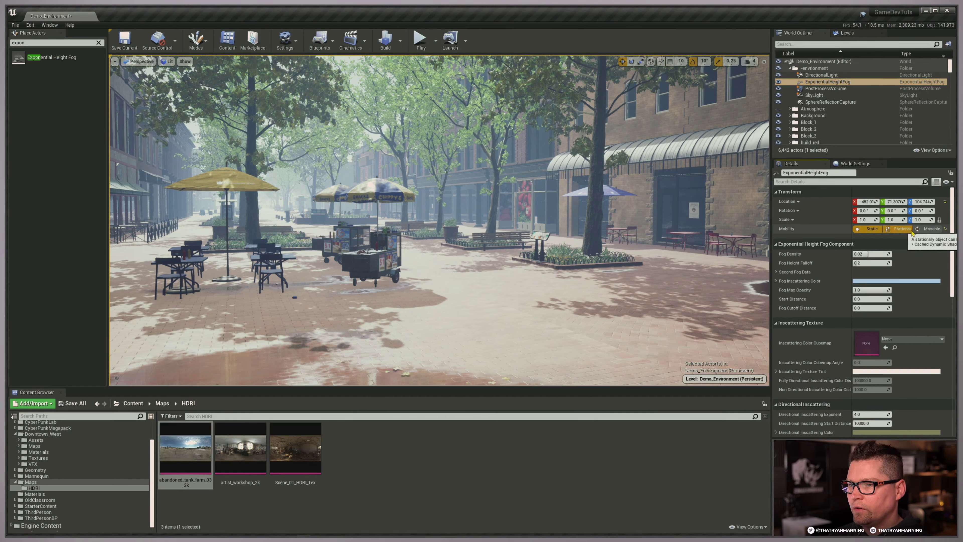
left_click(868, 231)
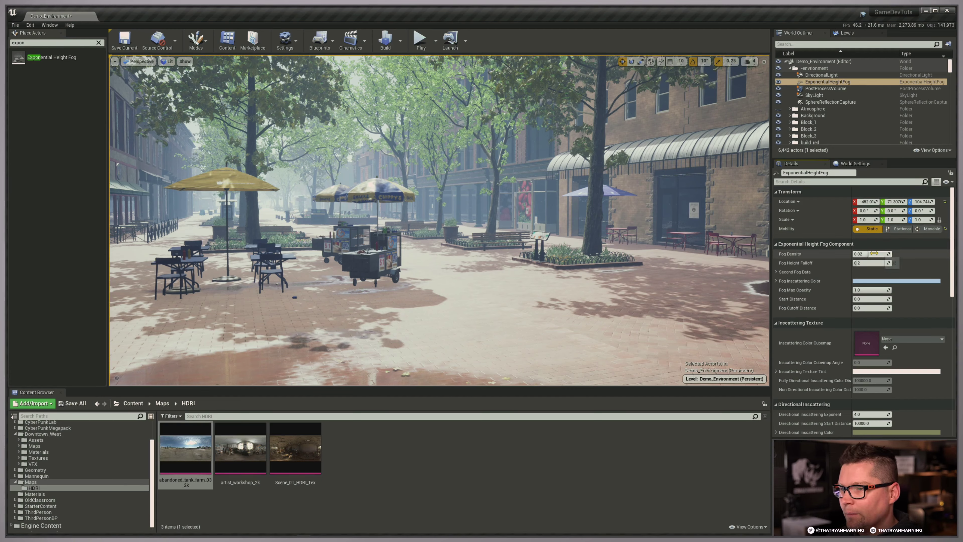
Step: Raise the exponential height fog's density to 0.05 and check the haze across the plaza
left_click_drag(869, 254, 892, 254)
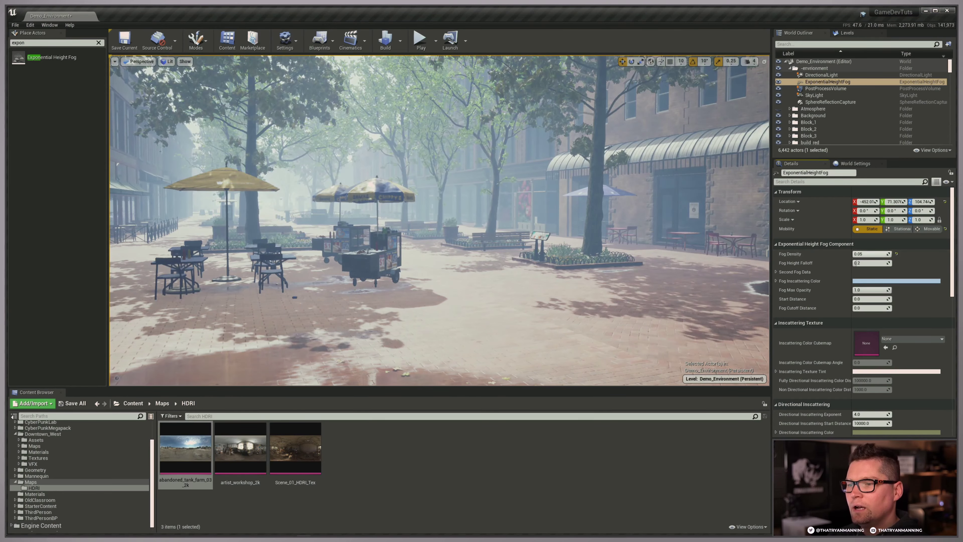
mouse_move(560, 258)
right_mouse_down()
mouse_move(537, 257)
mouse_move(546, 251)
right_mouse_up()
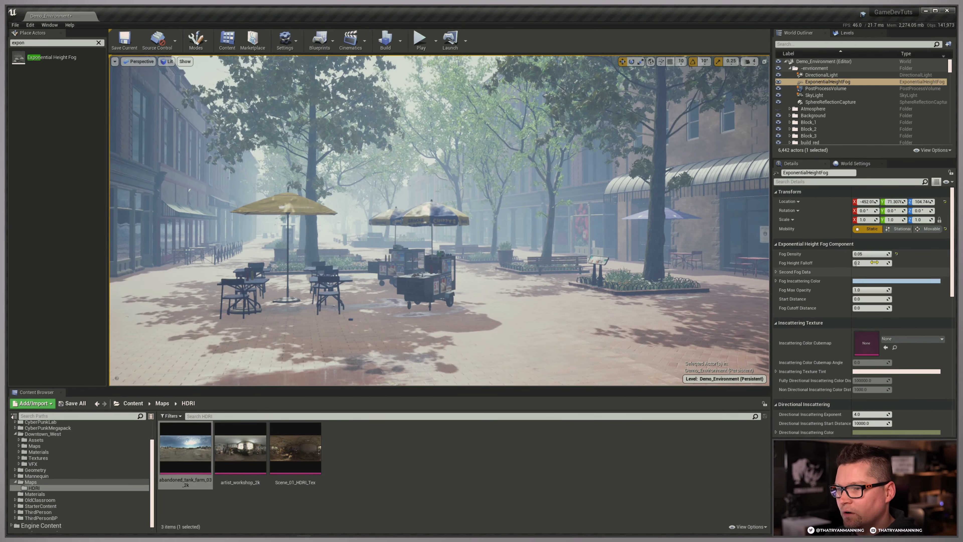
mouse_move(885, 254)
left_mouse_down()
mouse_move(853, 255)
mouse_move(891, 255)
left_mouse_up()
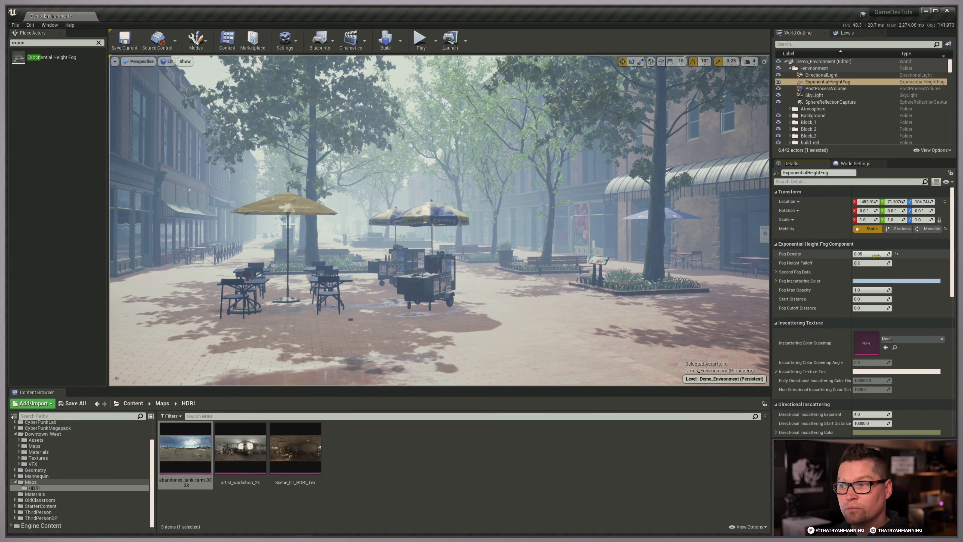
mouse_move(622, 251)
right_mouse_down()
mouse_move(705, 220)
mouse_move(743, 251)
mouse_move(649, 228)
mouse_move(572, 251)
mouse_move(614, 255)
right_mouse_up()
mouse_move(883, 255)
left_mouse_down()
mouse_move(854, 254)
mouse_move(891, 255)
left_mouse_up()
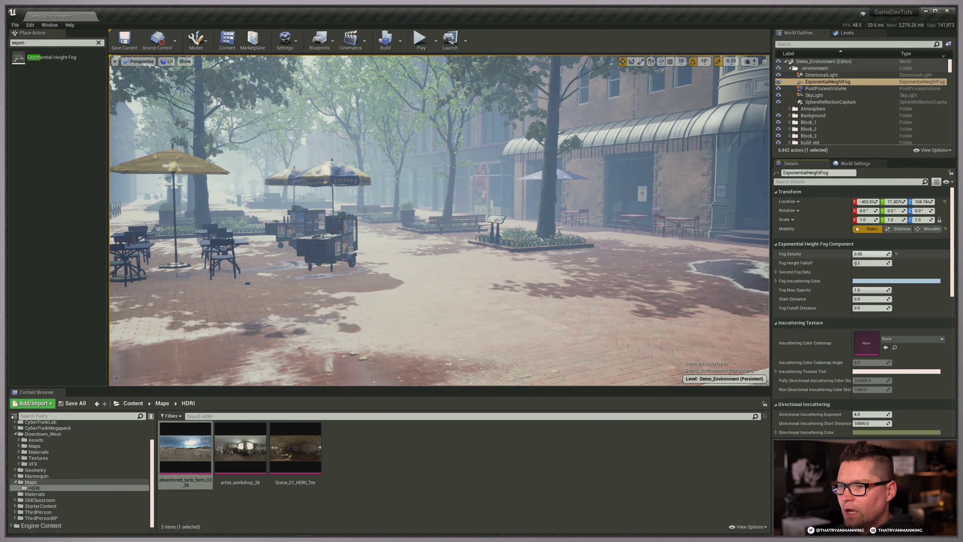
right_click_drag(668, 242, 669, 242)
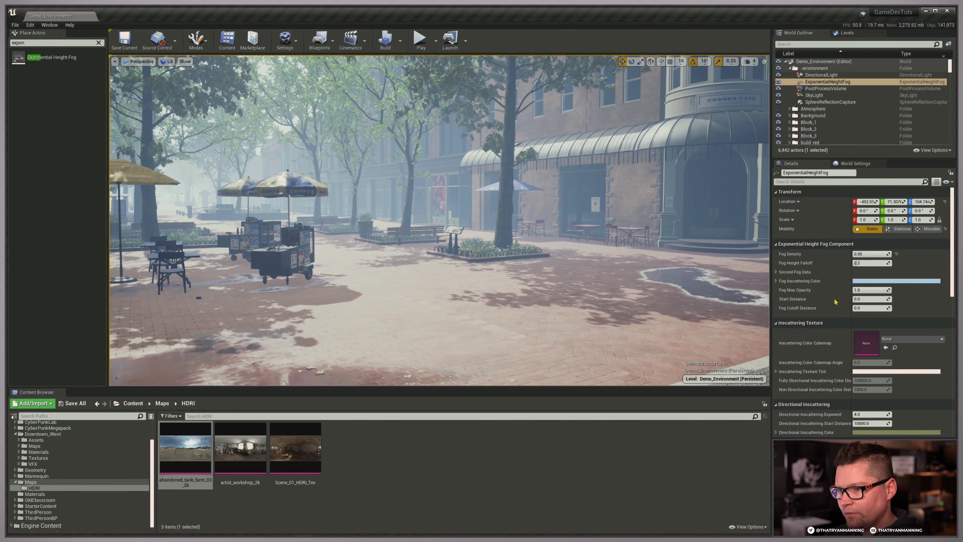
Step: Show the actor icons again, lower the exponential height fog to a Z location of about -50, and view it from down the street
key("g")
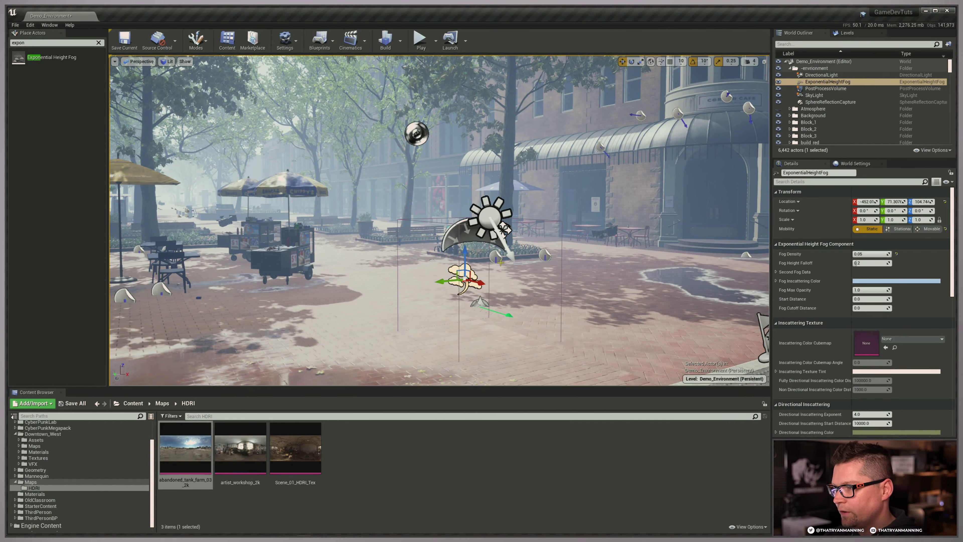
left_click_drag(464, 261, 465, 350)
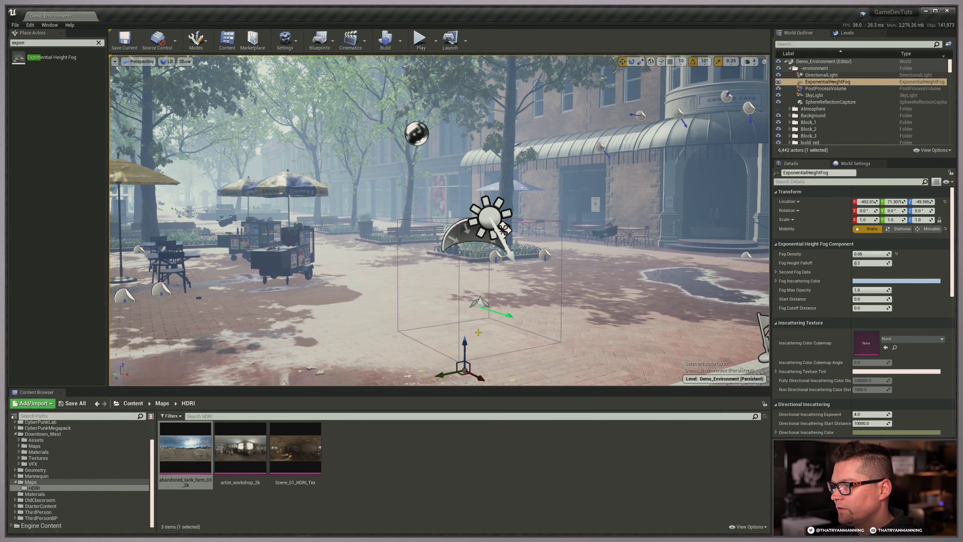
key("s")
mouse_move(478, 332)
right_mouse_down()
mouse_move(492, 329)
mouse_move(484, 331)
right_mouse_up()
key("w")
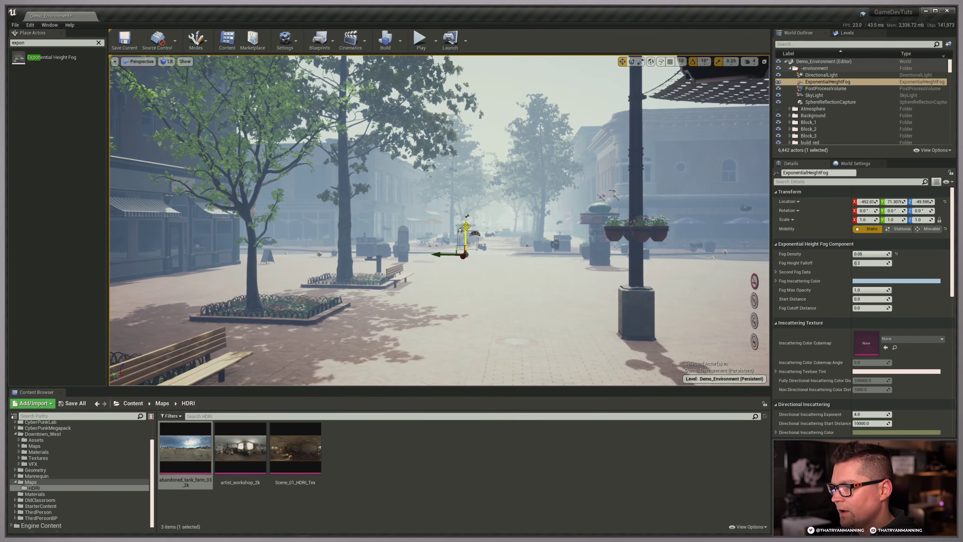
Step: Adjust the exponential height fog actor's height to a Z location of about 72.7 and hide the editor icons in the viewport
left_click_drag(466, 227, 483, 209)
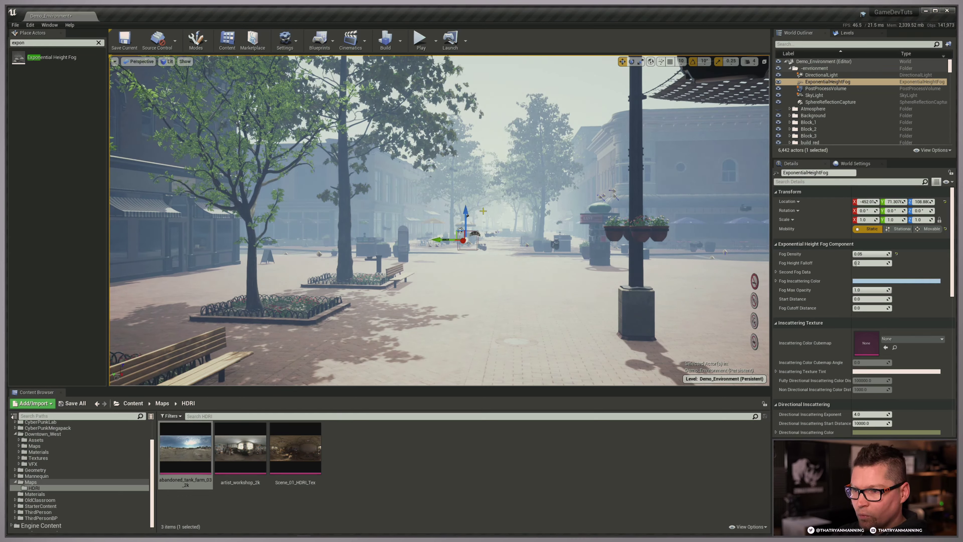
mouse_move(466, 223)
left_mouse_down()
mouse_move(466, 209)
mouse_move(466, 328)
mouse_move(466, 239)
left_mouse_up()
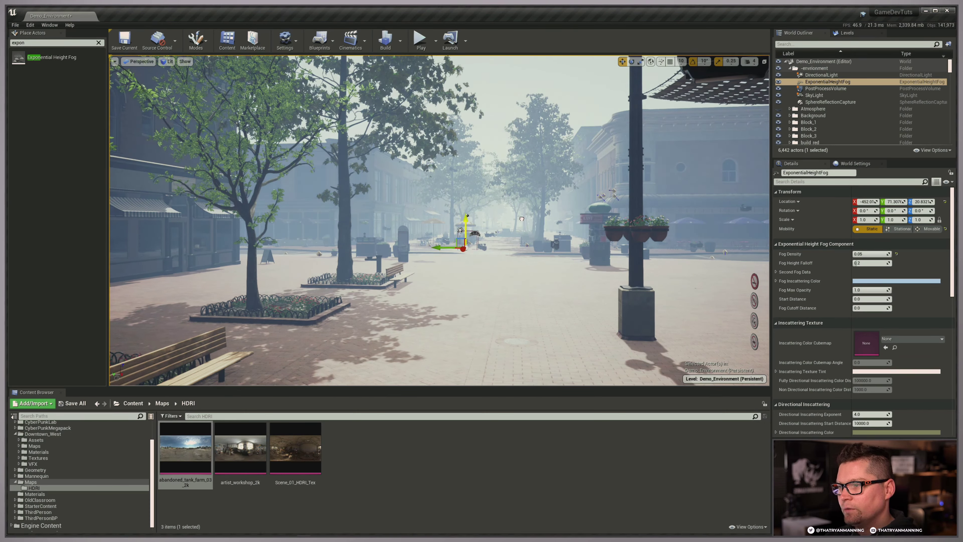
key("w")
right_click_drag(500, 236, 506, 277)
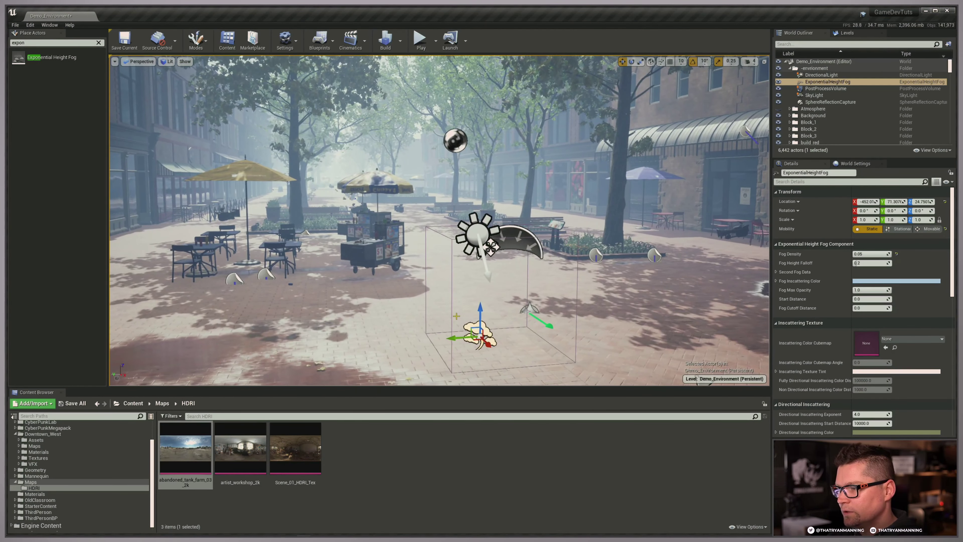
left_click_drag(480, 314, 480, 285)
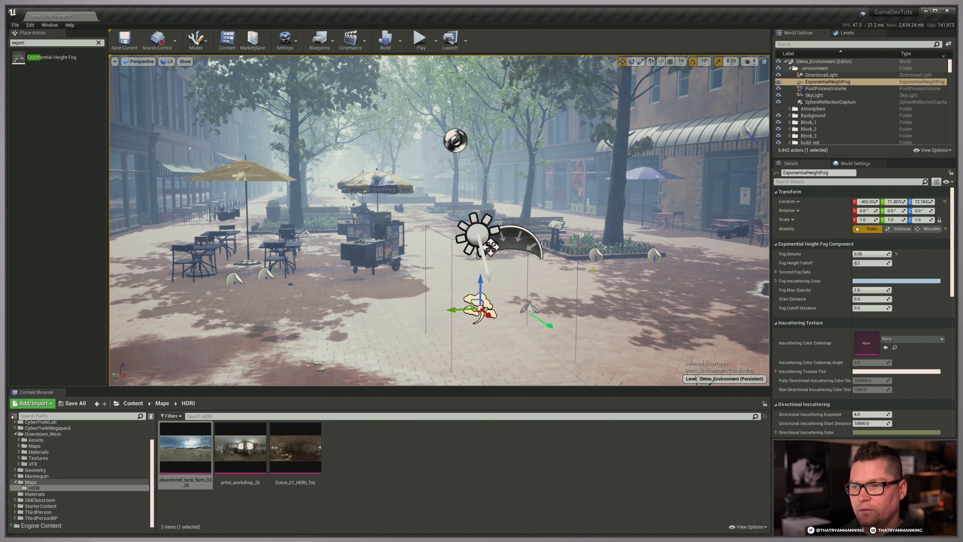
mouse_move(640, 220)
right_mouse_down()
mouse_move(633, 202)
mouse_move(646, 209)
mouse_move(643, 220)
right_mouse_up()
key("g")
key("s")
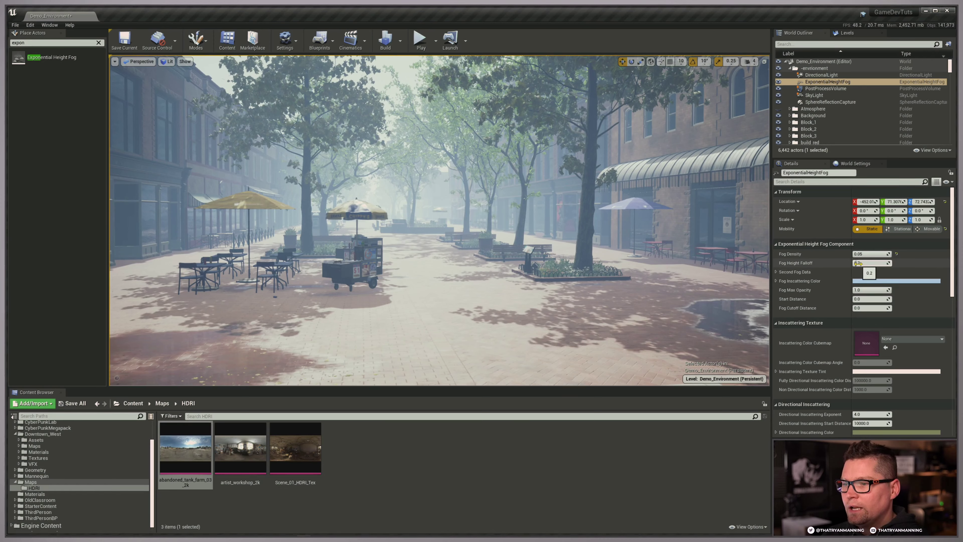
Step: Compare Fog Height Falloff values of 0.001 and 2.0 on the height fog, leaving it at 2.0
left_click_drag(857, 262, 881, 262)
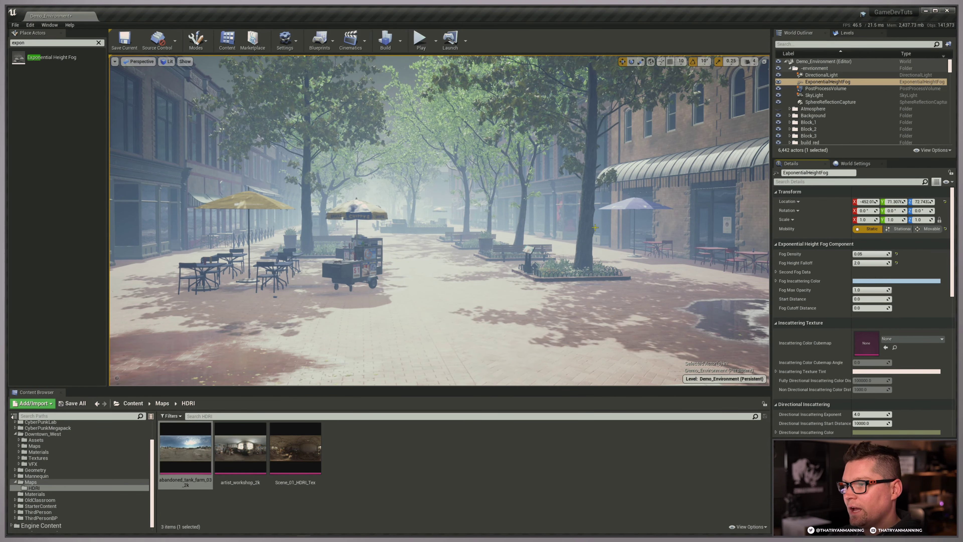
right_click_drag(568, 235, 543, 201)
left_click_drag(882, 263, 853, 263)
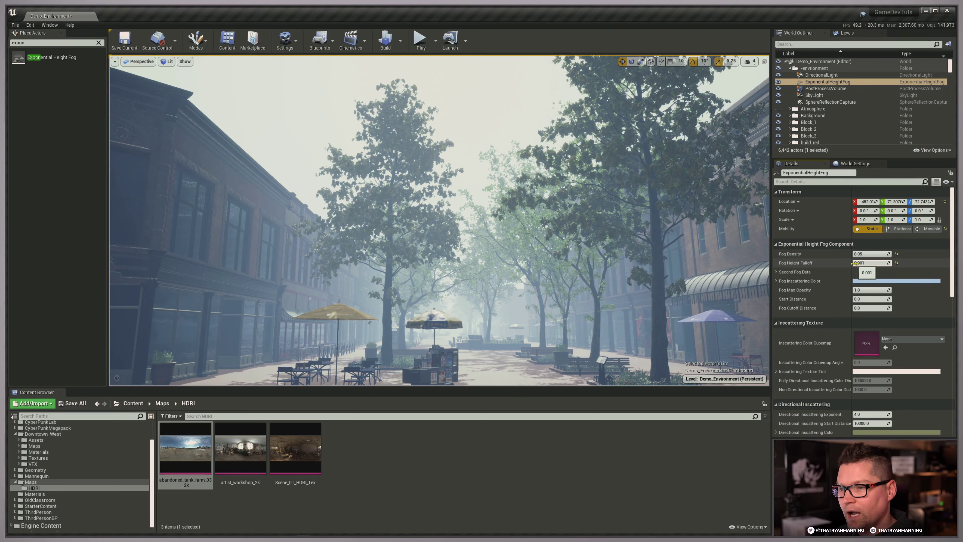
left_click_drag(853, 262, 888, 262)
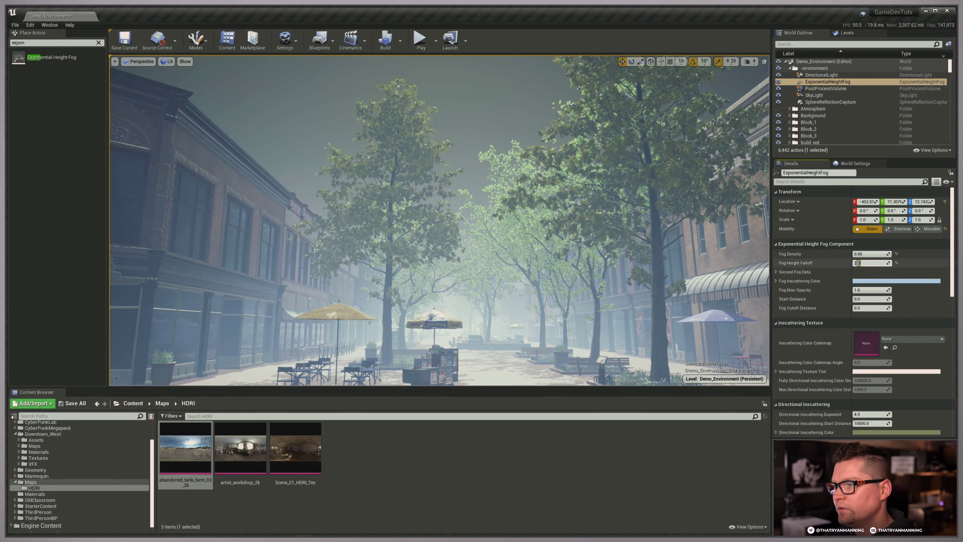
right_click_drag(591, 243, 593, 269)
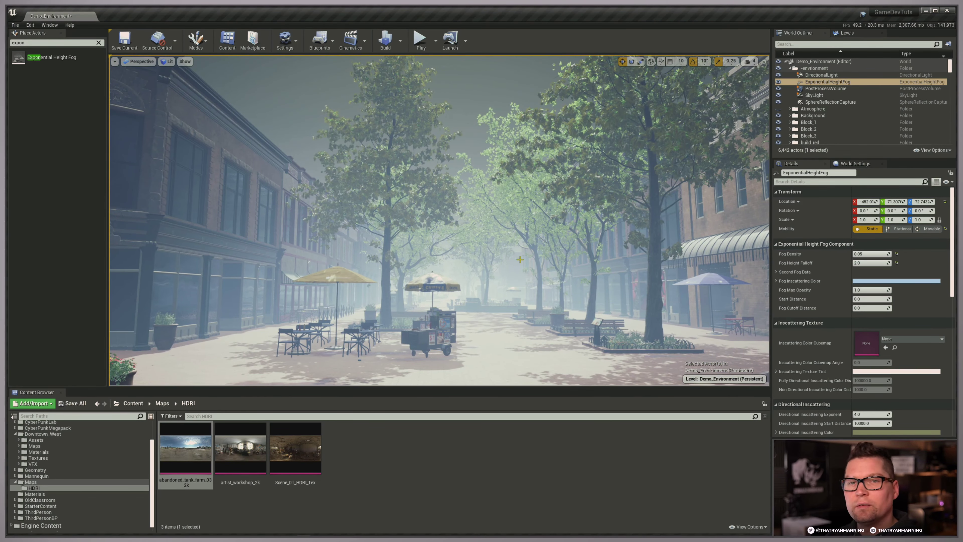
Step: In the Second Fog Data, set Fog Height Falloff to 2.0 and Fog Density to 1.0
left_click(776, 272)
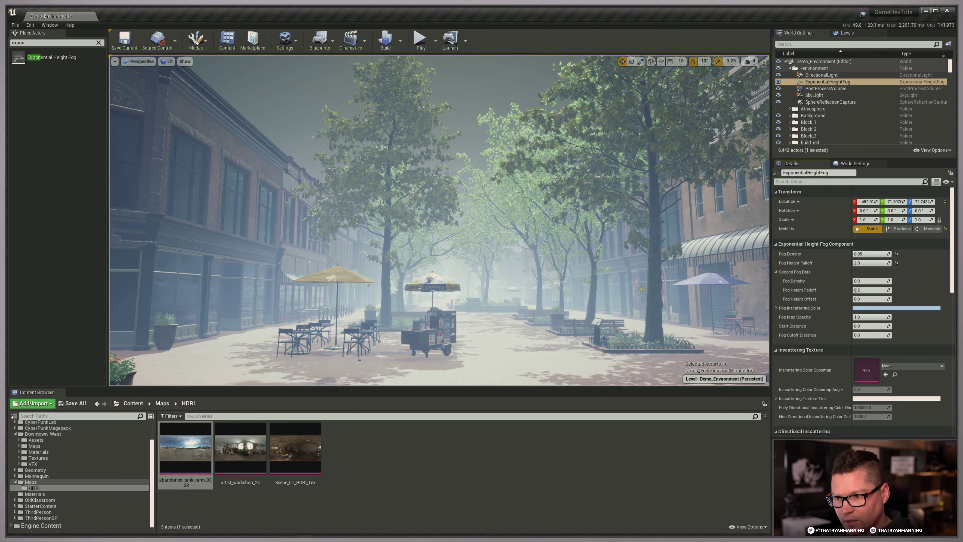
left_click_drag(857, 281, 878, 280)
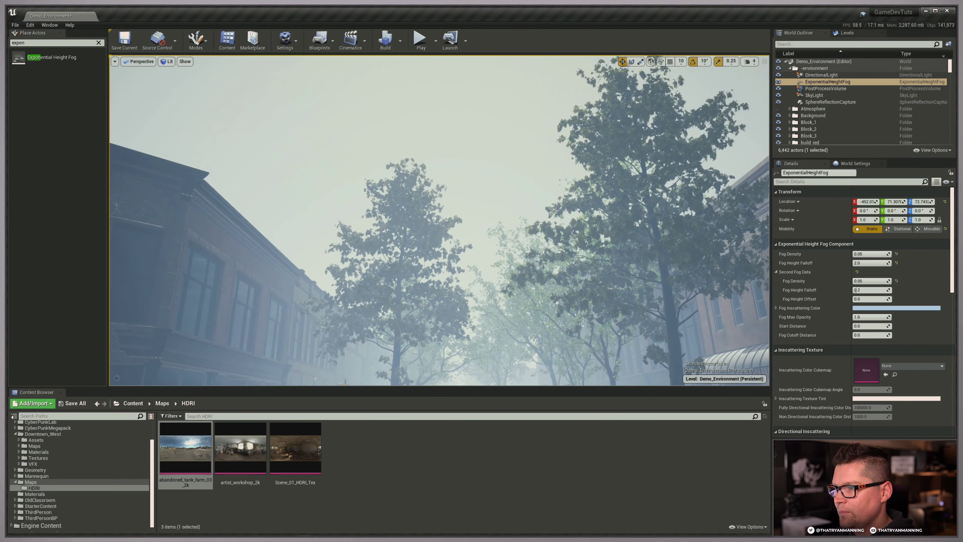
left_click_drag(858, 290, 888, 290)
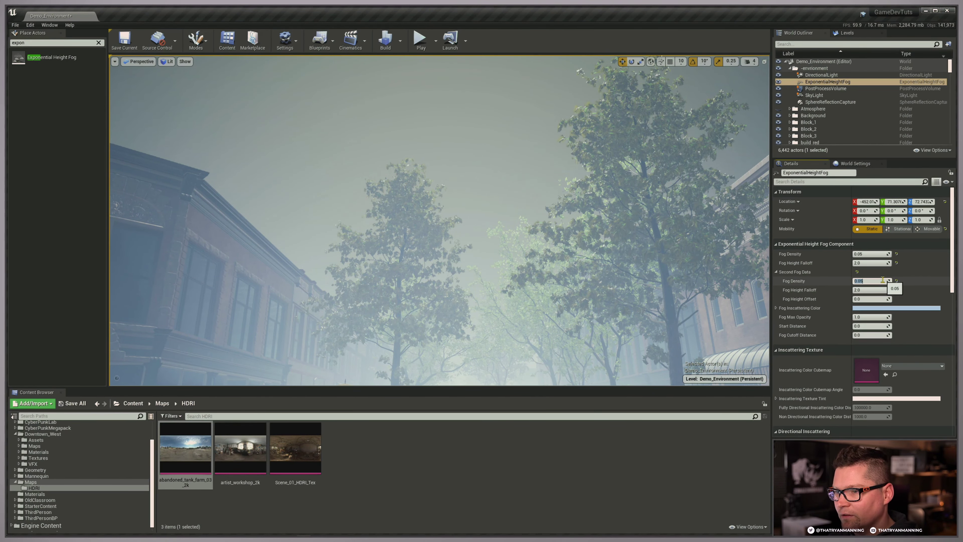
type("1")
key("Return")
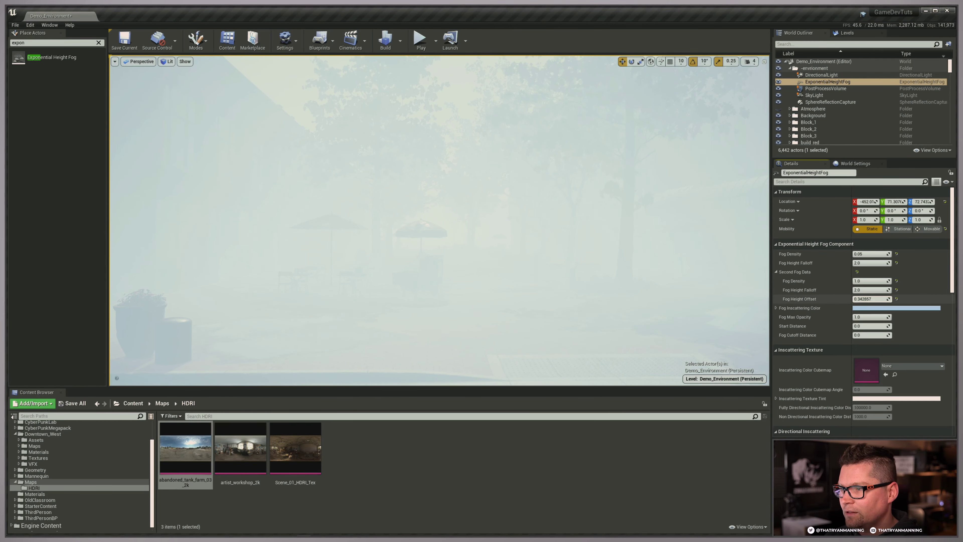
Step: Try different Fog Height Offset values for the second fog, including 10000 and -10000
mouse_move(871, 298)
left_mouse_down()
mouse_move(826, 298)
mouse_move(879, 299)
left_mouse_up()
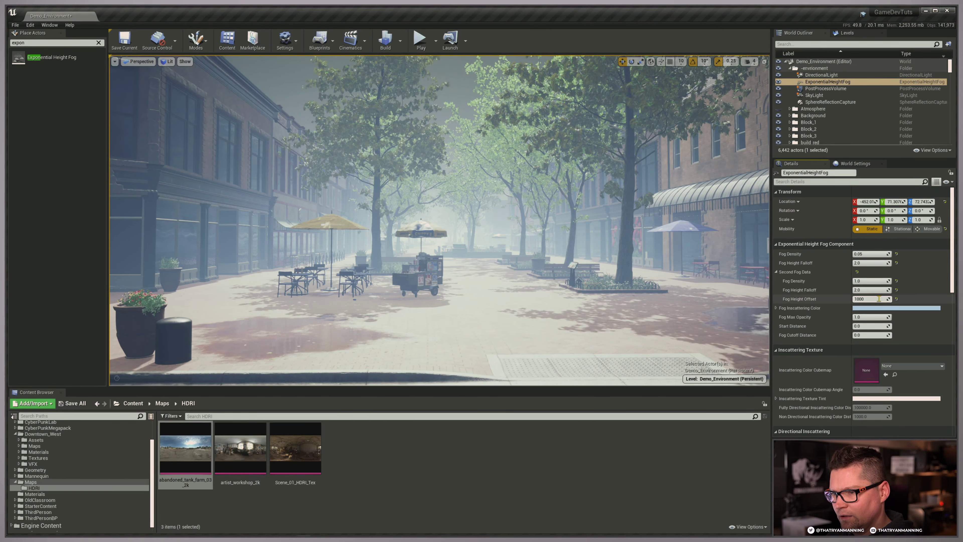
type("0")
key("Return")
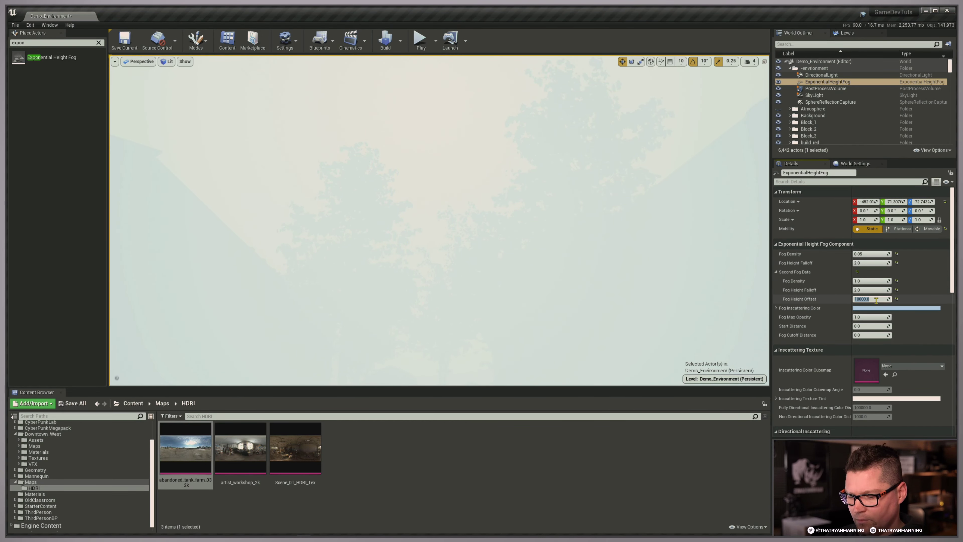
key("Return")
mouse_move(534, 224)
right_mouse_down()
mouse_move(534, 309)
mouse_move(533, 243)
right_mouse_up()
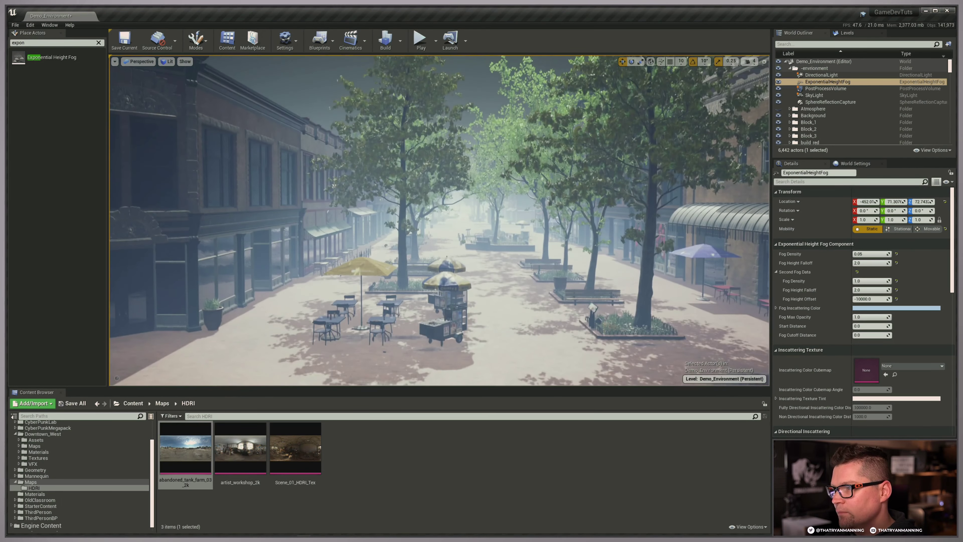
right_click_drag(622, 258, 614, 260)
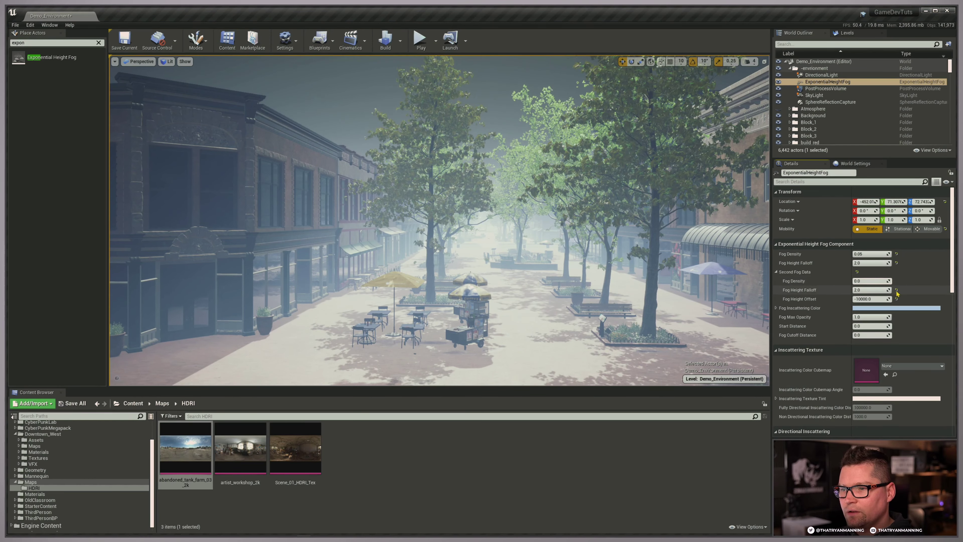
Step: Reset the second fog's height offset and height falloff to their defaults and collapse the Second Fog Data
left_click(872, 299)
left_click(896, 299)
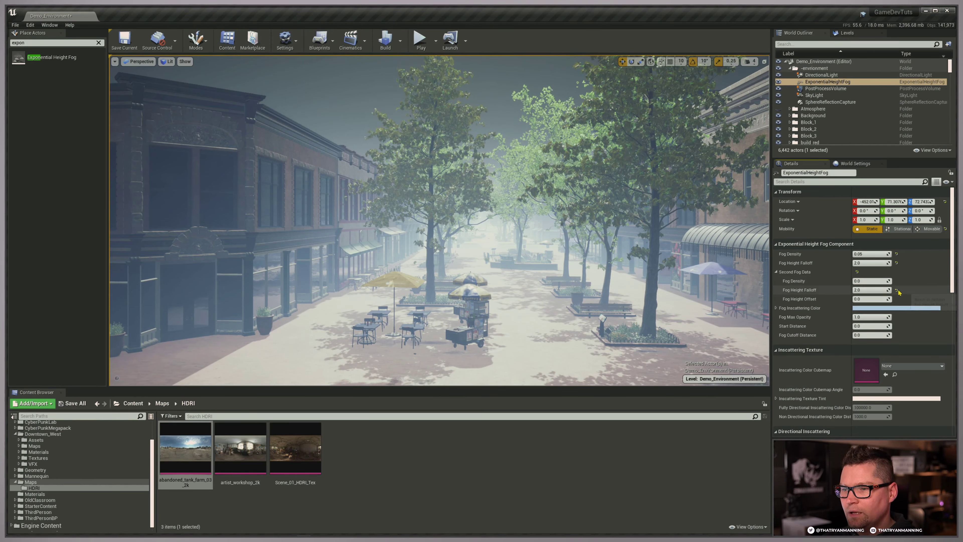
left_click(896, 290)
left_click(776, 272)
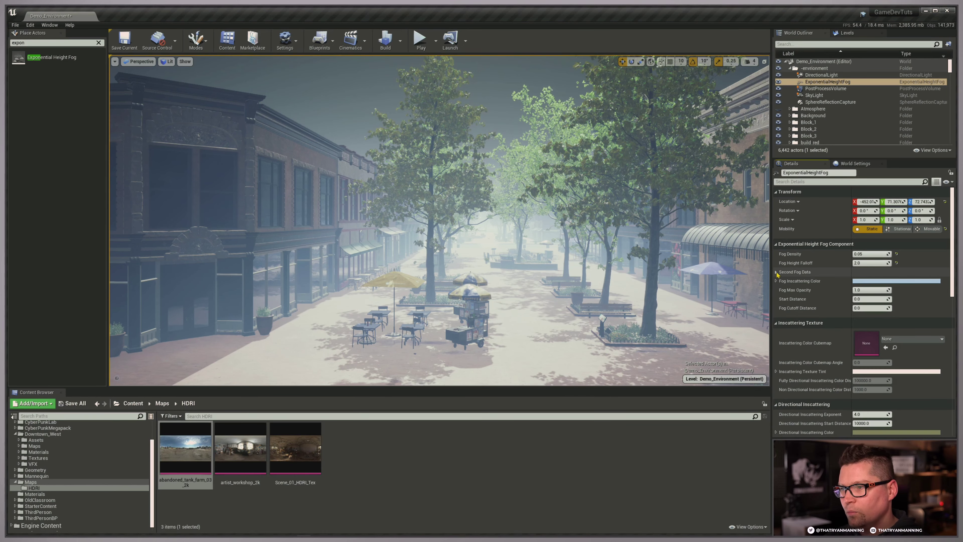
left_click(776, 272)
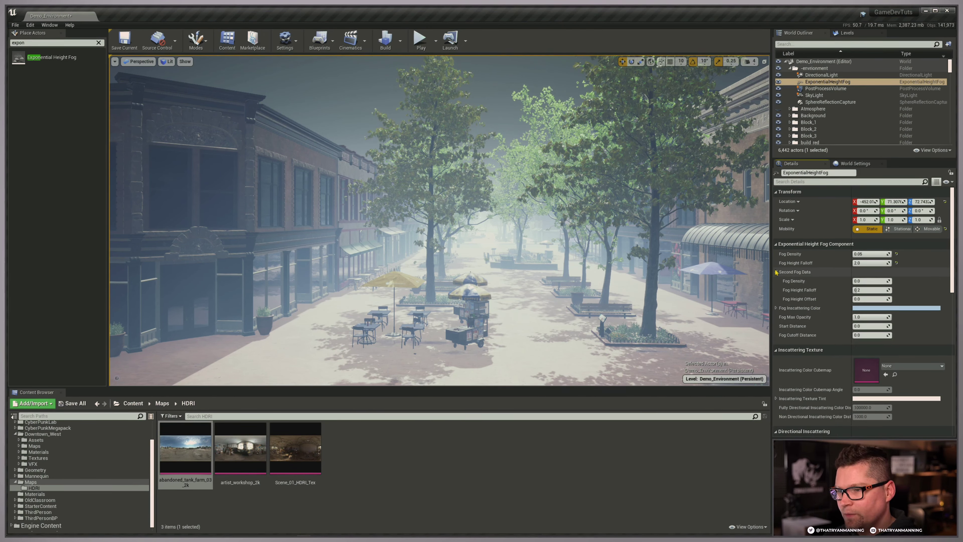
left_click(776, 273)
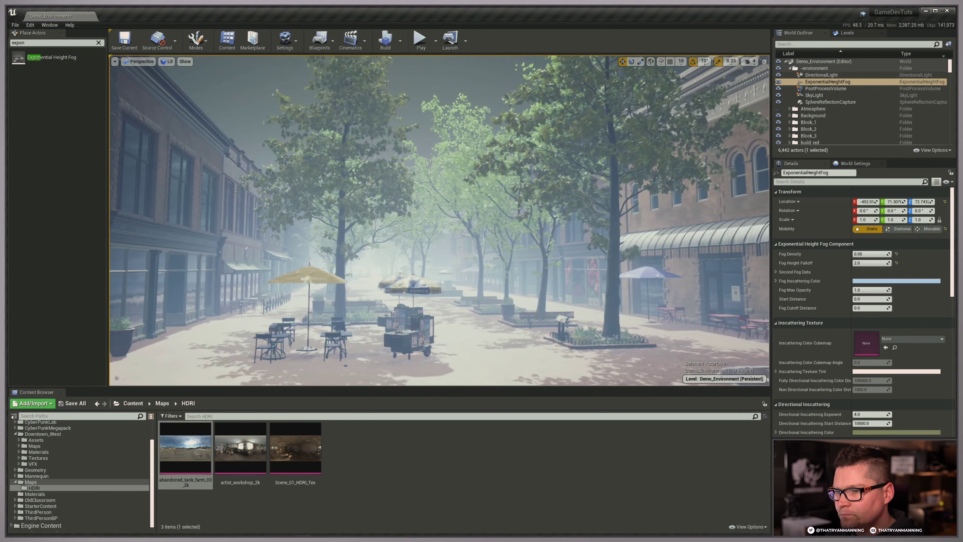
Step: Preview warm orange and near-white tints for the Fog Inscattering Color, and cancel the color change
left_click(857, 281)
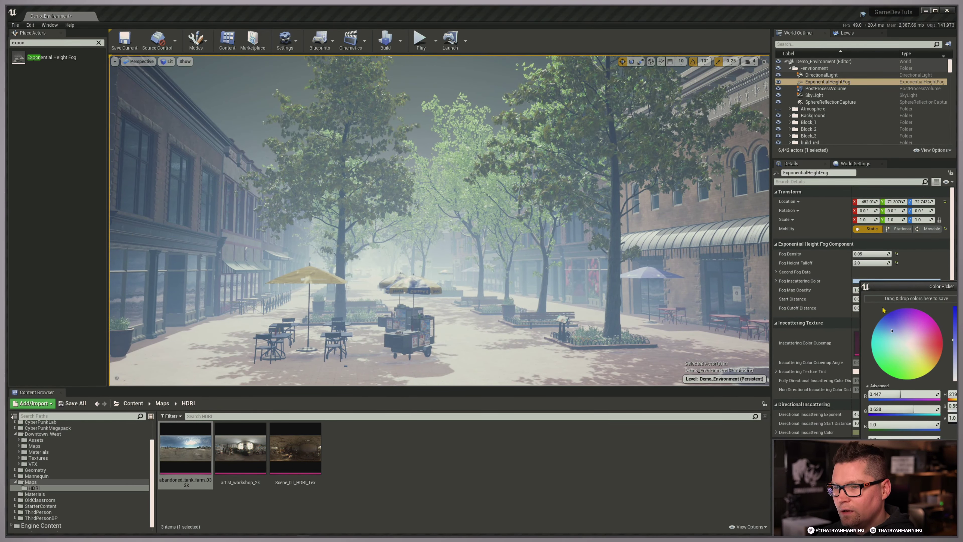
left_click_drag(891, 330, 928, 362)
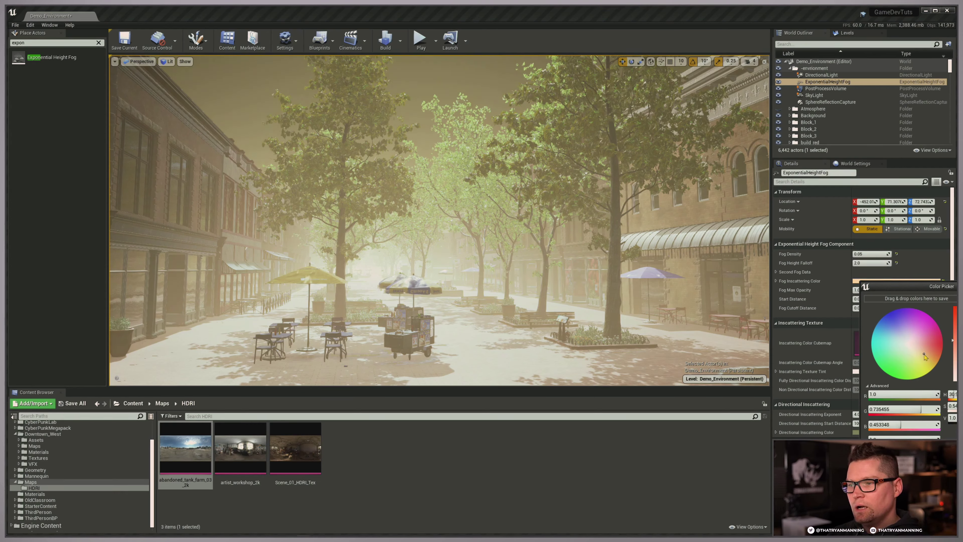
mouse_move(918, 349)
left_mouse_down()
mouse_move(890, 343)
mouse_move(907, 348)
left_mouse_up()
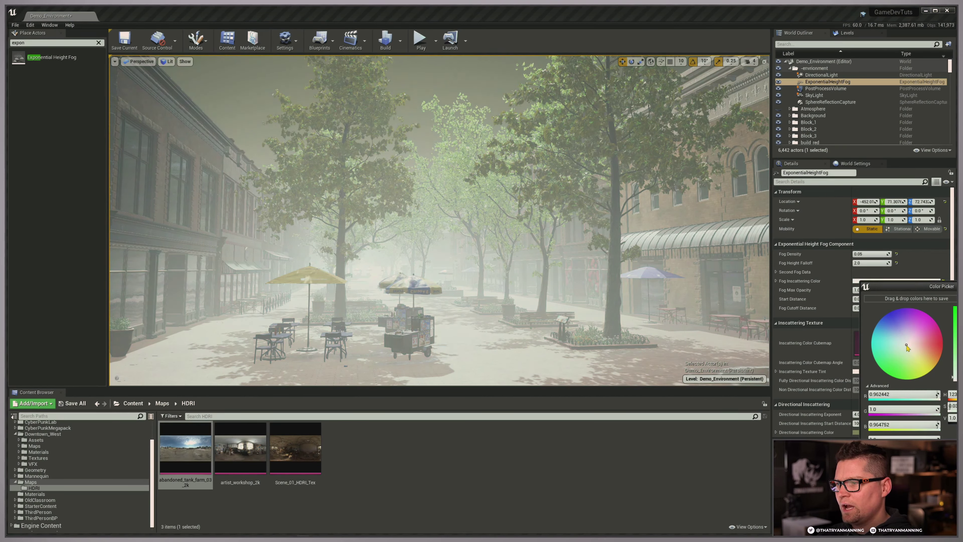
key("Escape")
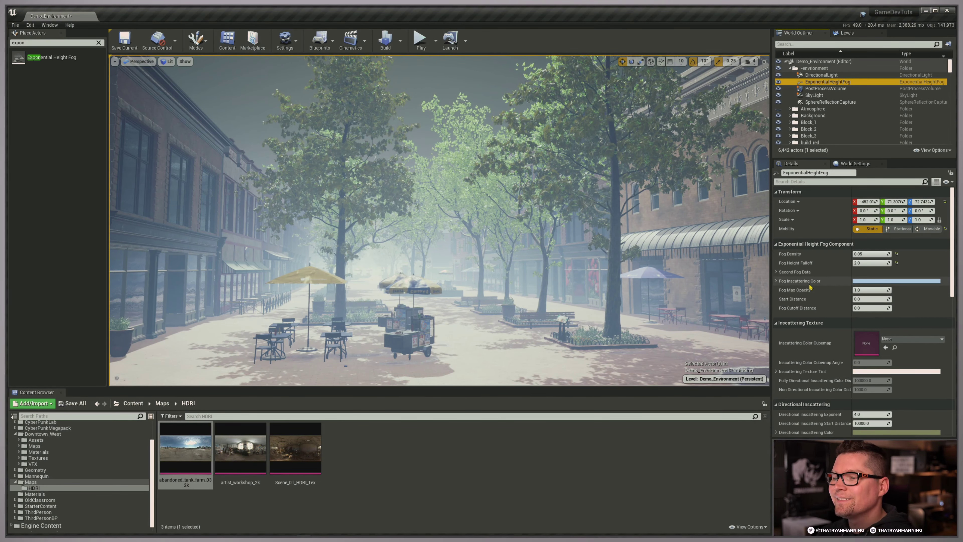
Step: Try Fog Max Opacity values of 0.714286 and 0.047619, and reset the opacity to its default
left_click(870, 290)
type("0.714286")
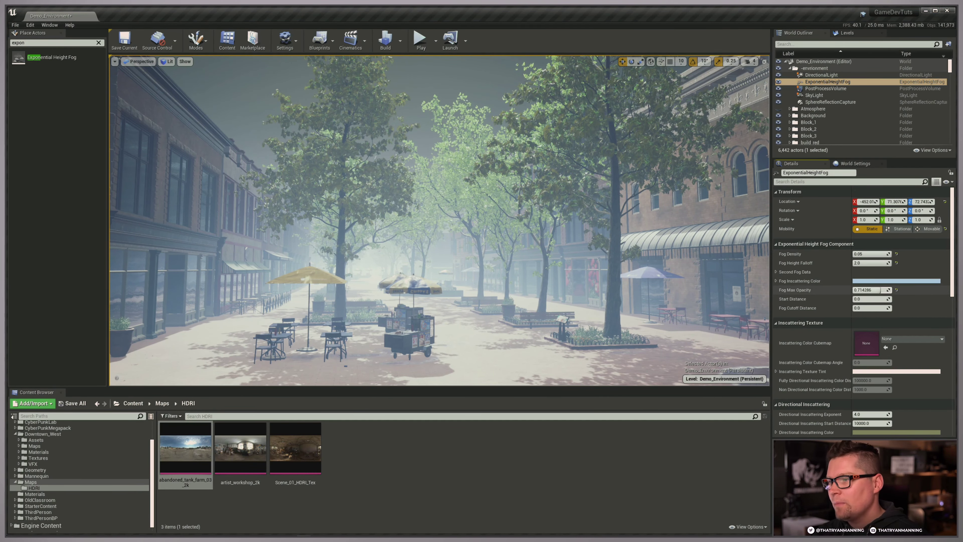
key("Return")
left_click_drag(870, 290, 872, 290)
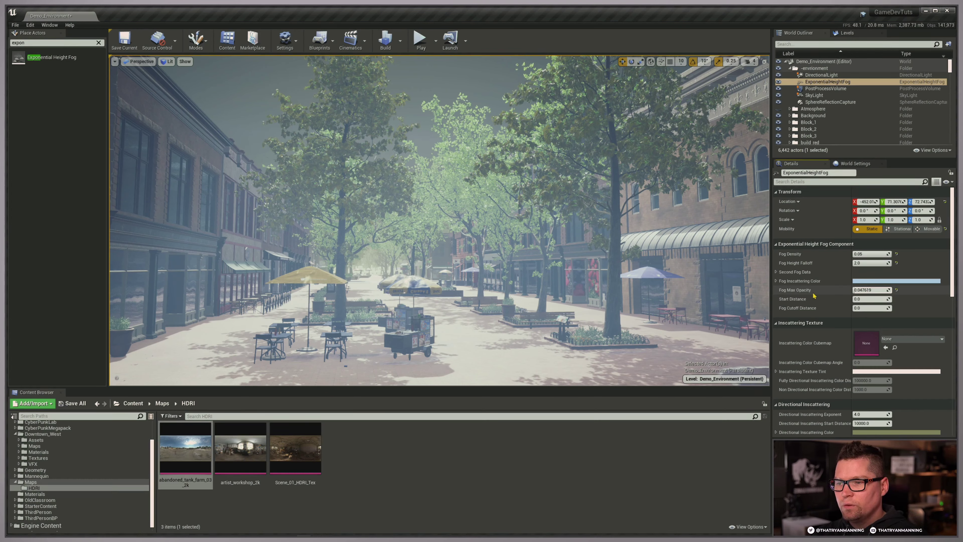
mouse_move(806, 292)
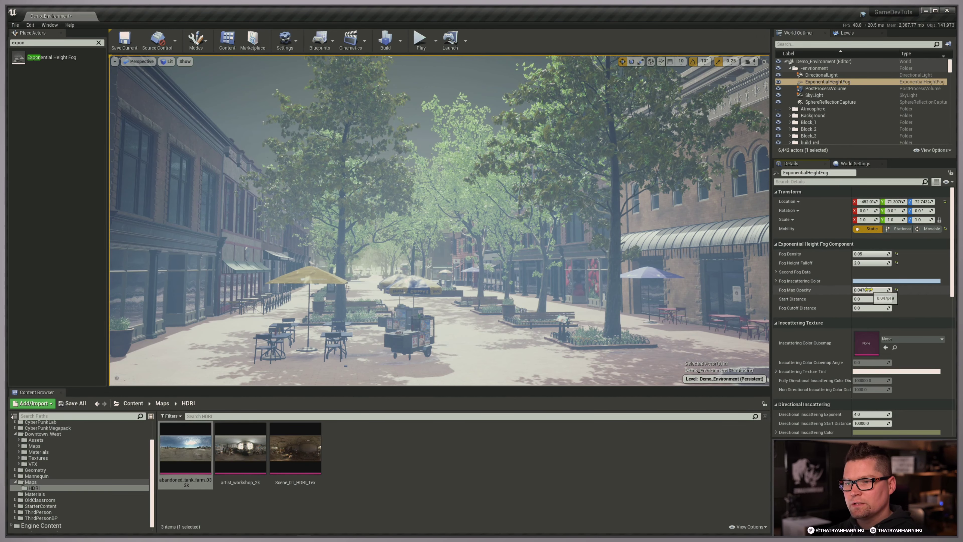
left_click_drag(865, 290, 890, 291)
left_click(897, 291)
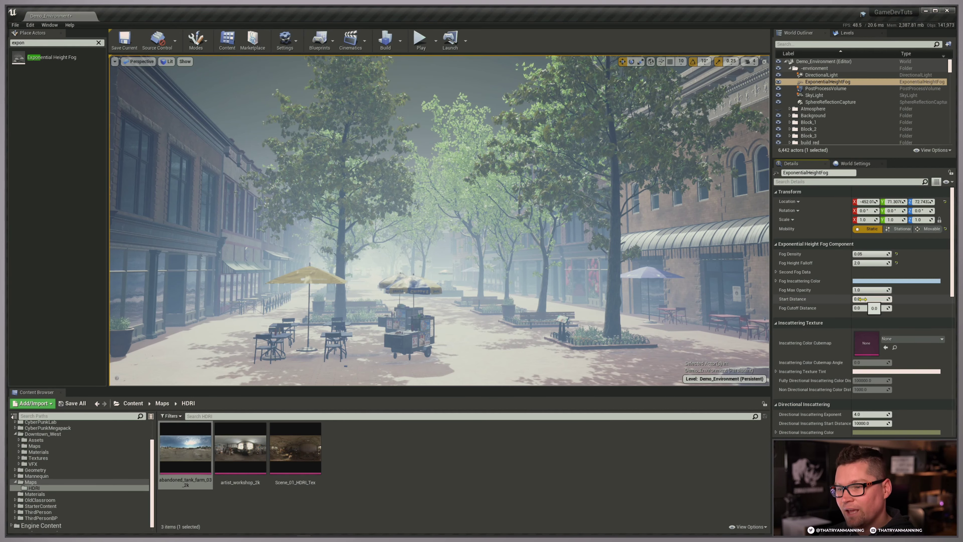
Step: Try a fog Start Distance of about 2047.6, inspect the street at different depths, and reset the distance to its default
mouse_move(862, 299)
left_mouse_down()
mouse_move(903, 298)
mouse_move(868, 299)
left_mouse_up()
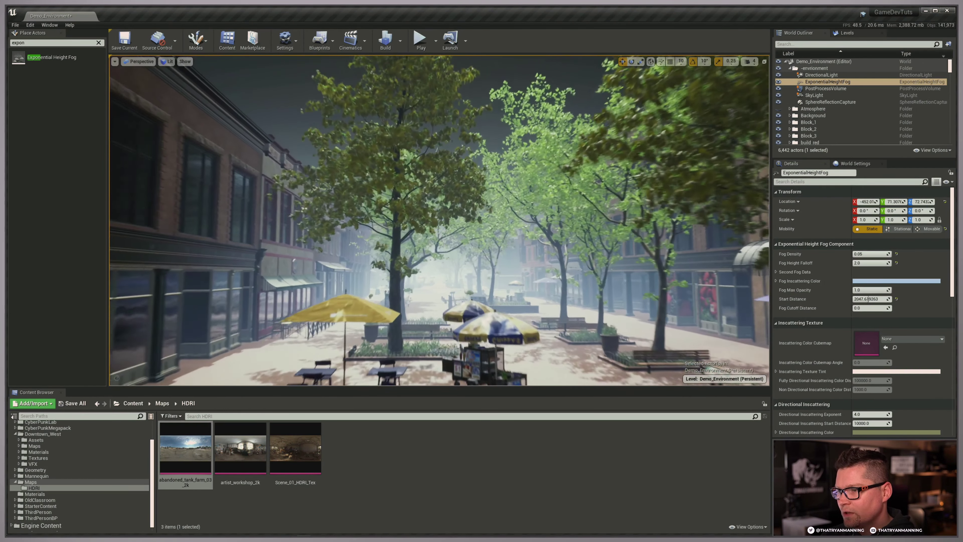
key("w")
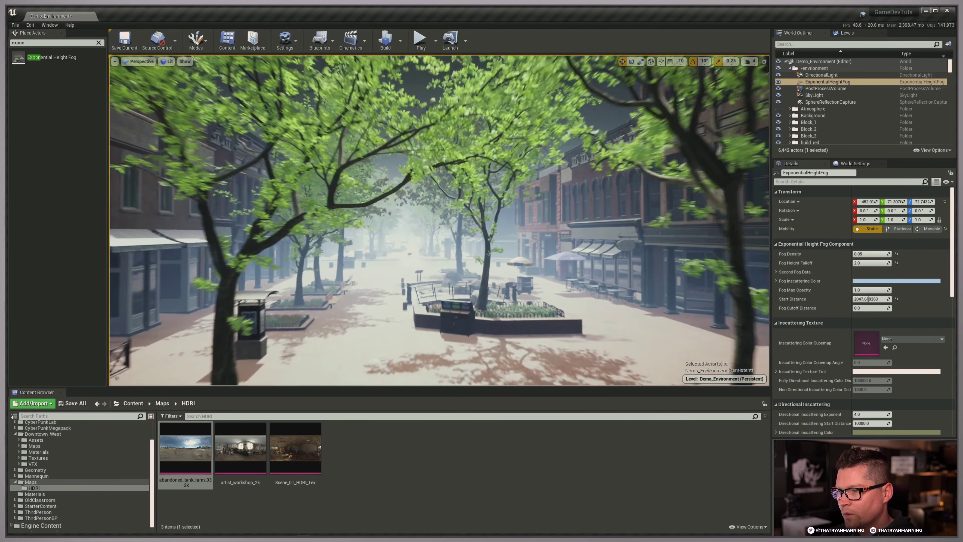
key("s")
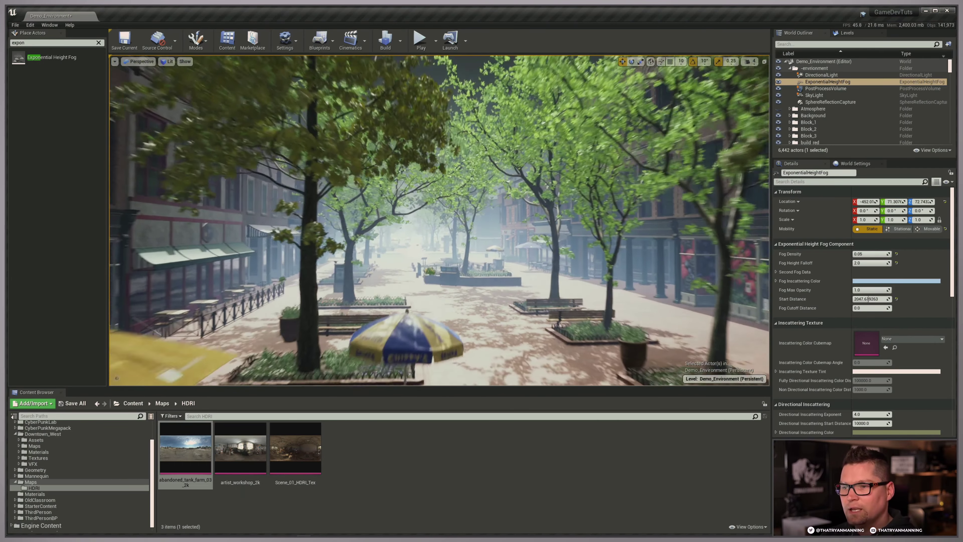
key("s")
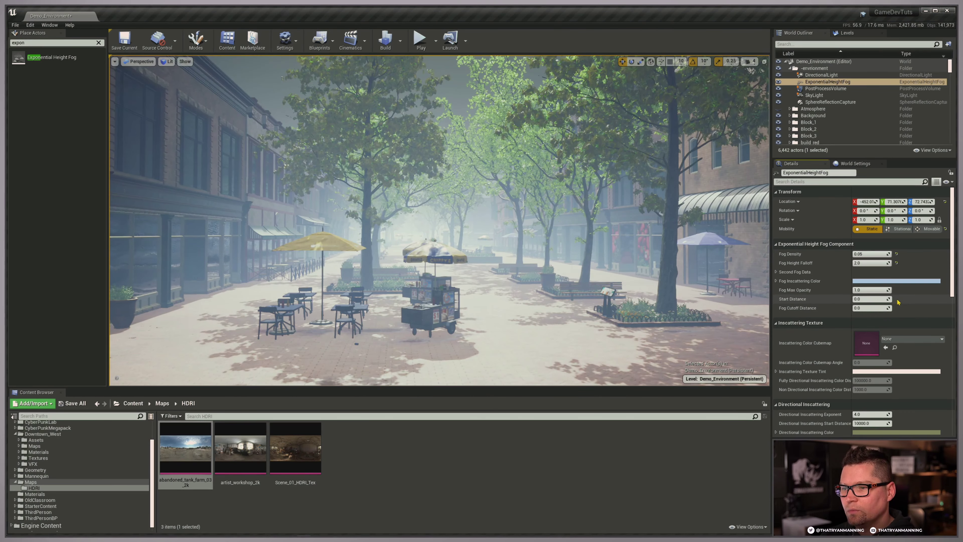
left_click(896, 299)
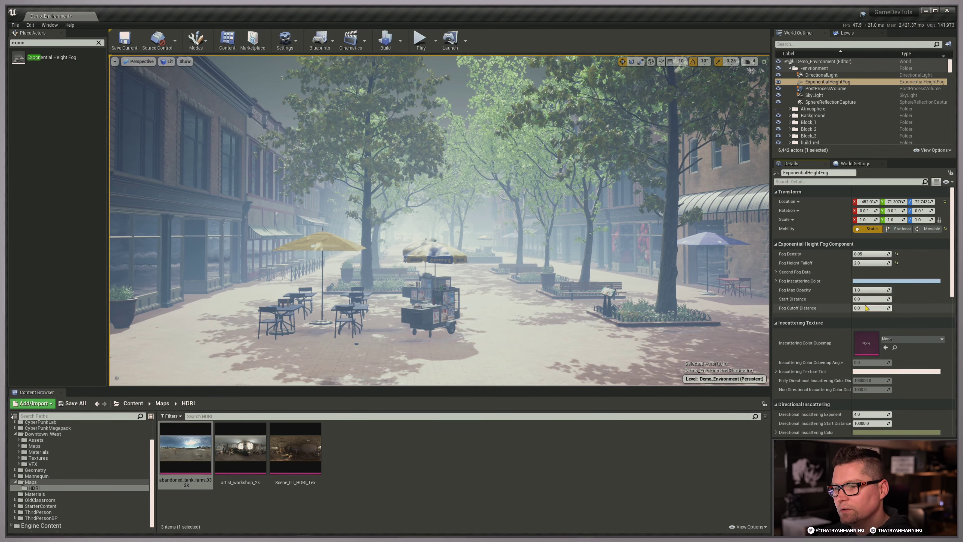
Step: Try a Fog Cutoff Distance of about 4,000,000 and reset the distance to its default
left_click_drag(862, 310, 860, 308)
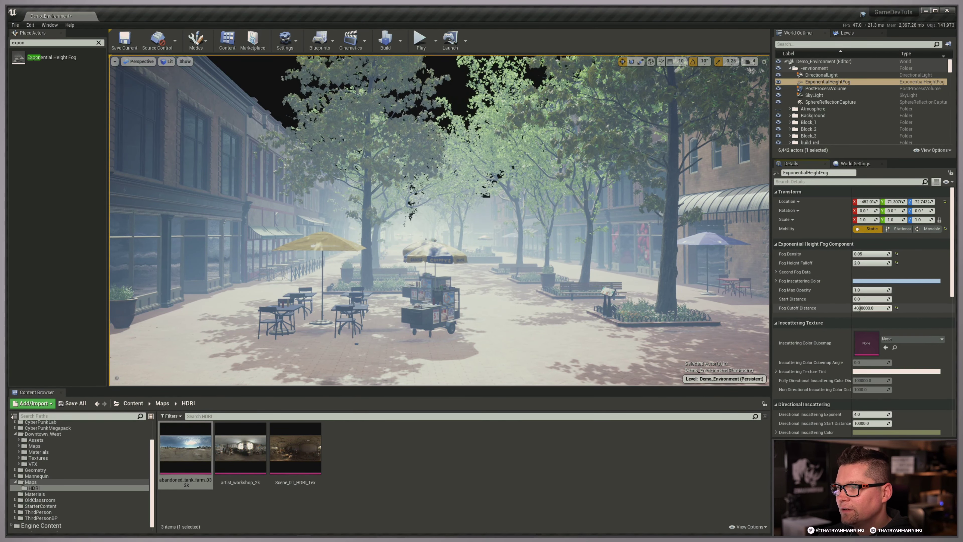
left_click(896, 308)
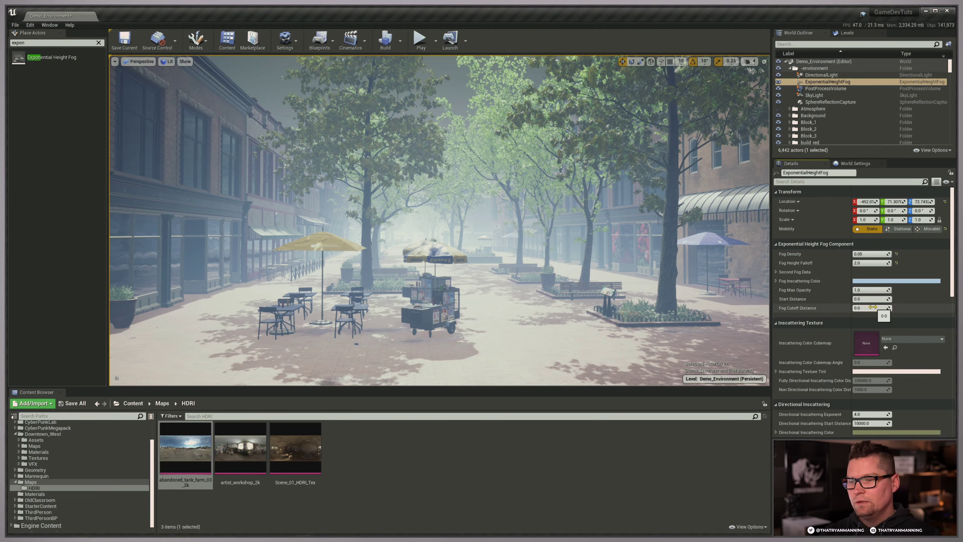
Step: Preview bluish-violet and warm pinkish tints for the Directional Inscattering Color against the sky, cancel the change, and collapse the color's channels
scroll(815, 296, "down", 3)
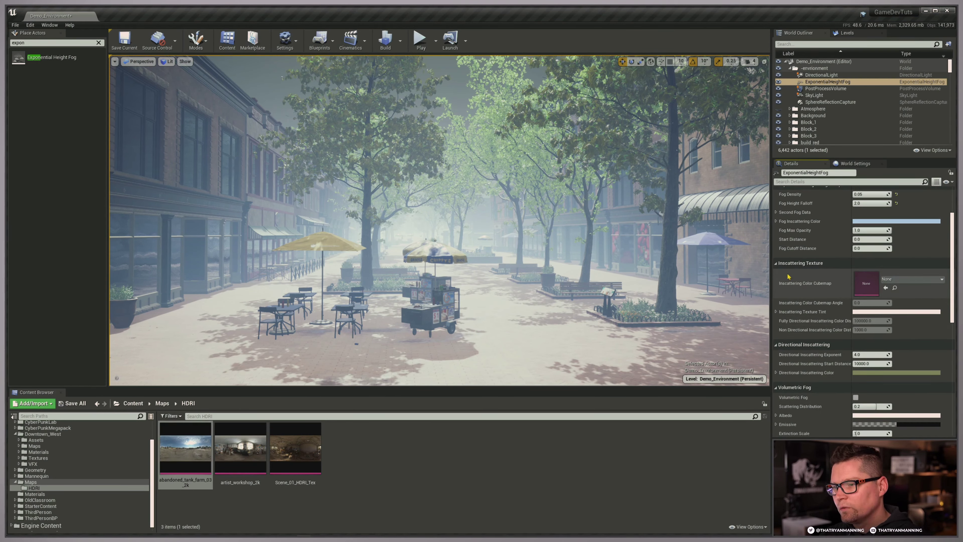
scroll(788, 276, "down", 2)
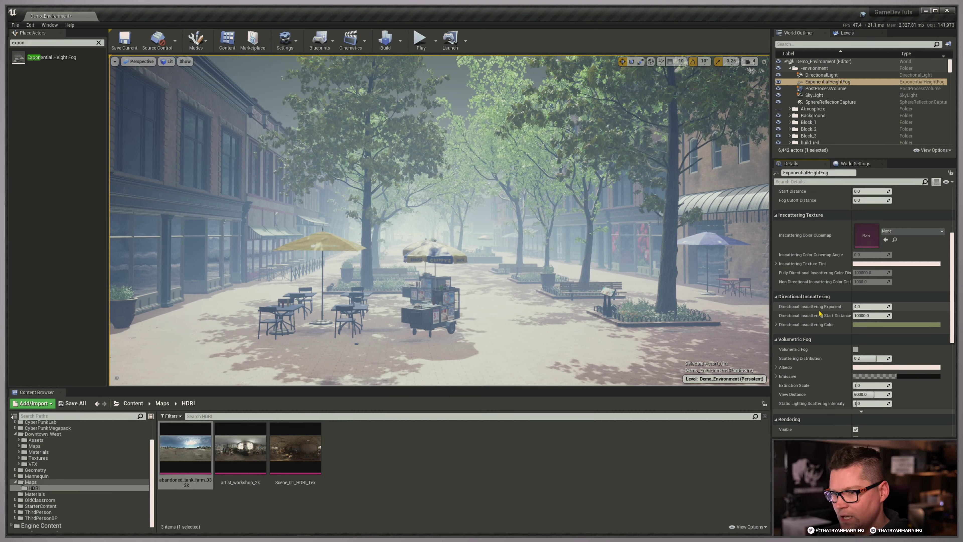
left_click(881, 324)
left_click_drag(945, 397, 925, 375)
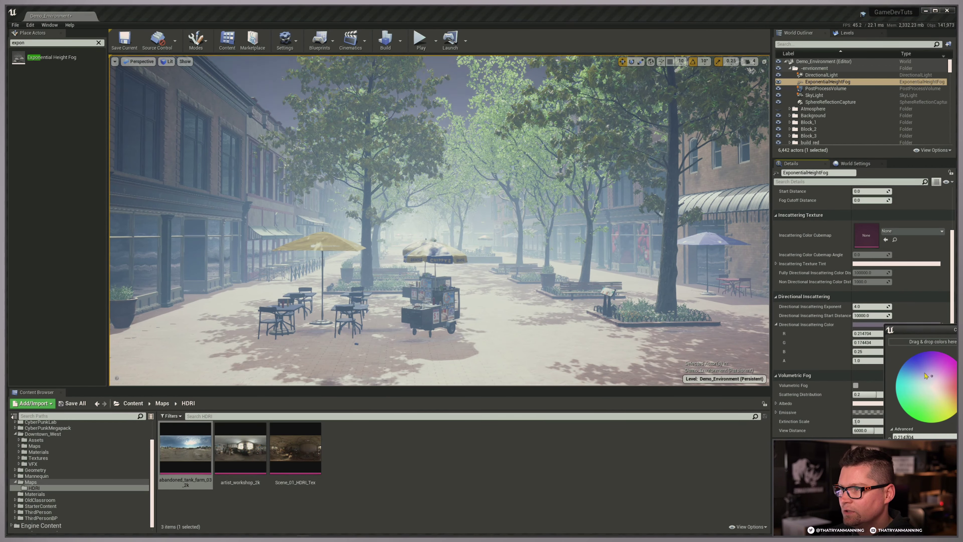
right_click_drag(544, 240, 544, 203)
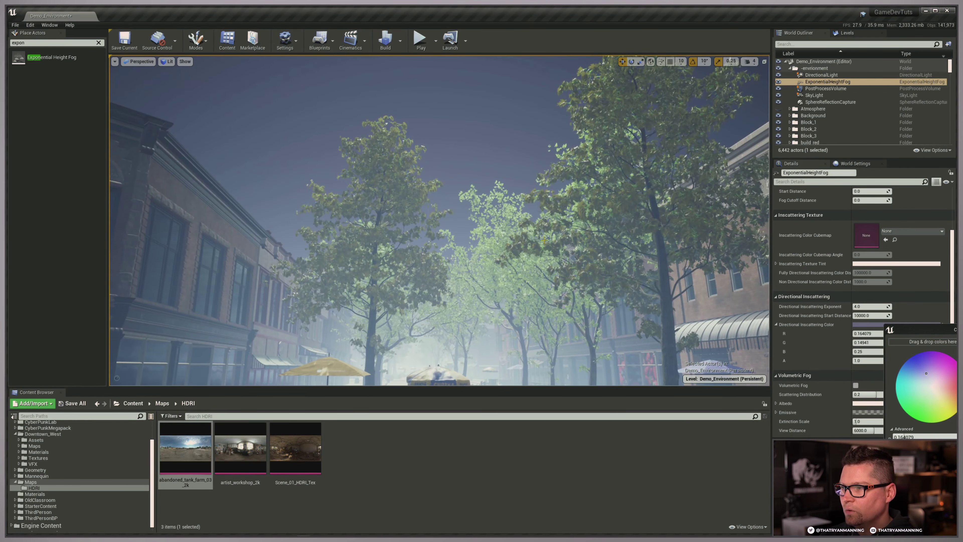
left_click_drag(937, 375, 901, 404)
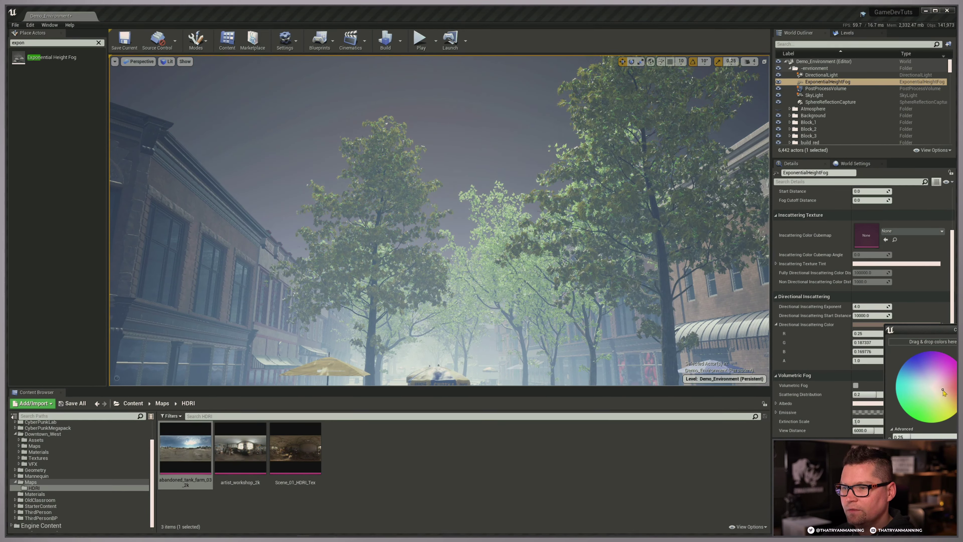
key("Escape")
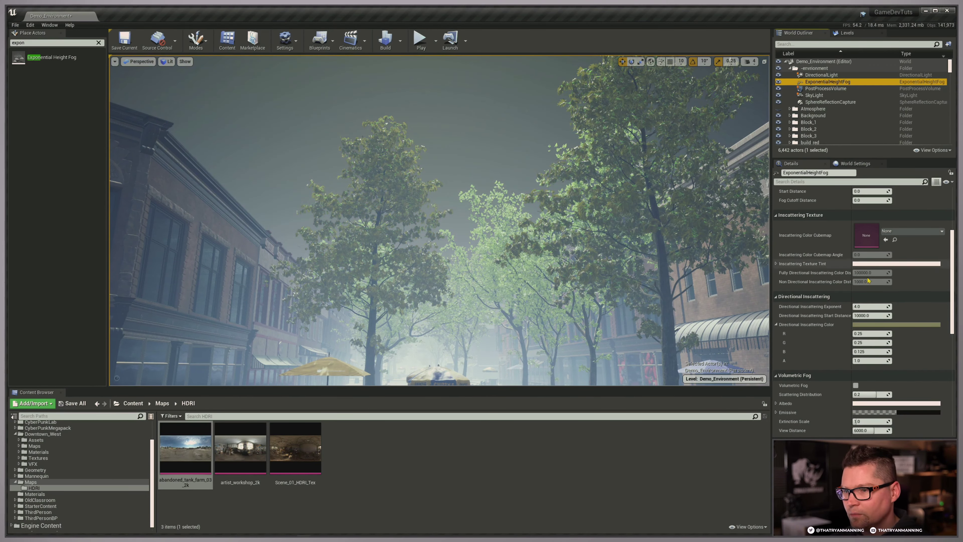
left_click(776, 325)
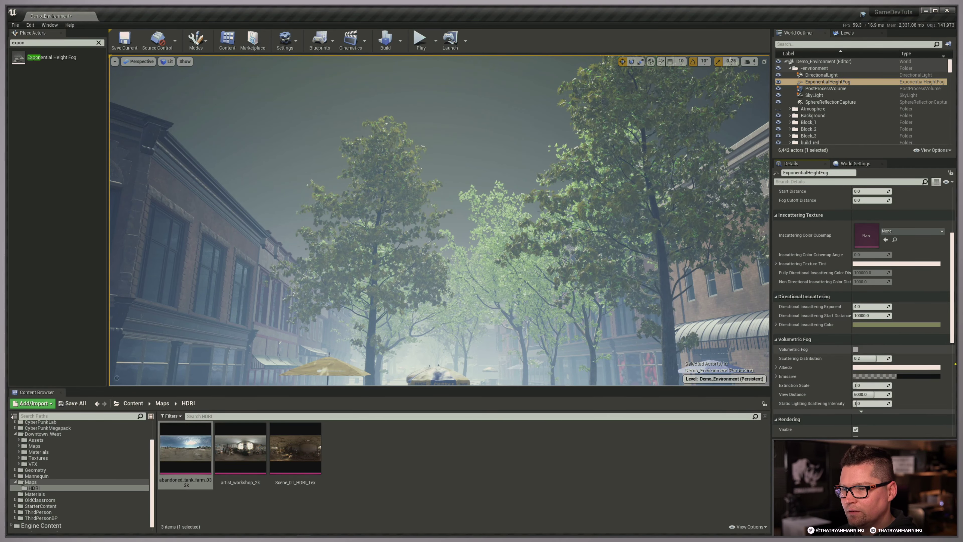
Step: Enable Volumetric Fog on the height fog and inspect the street
scroll(912, 328, "down", 2)
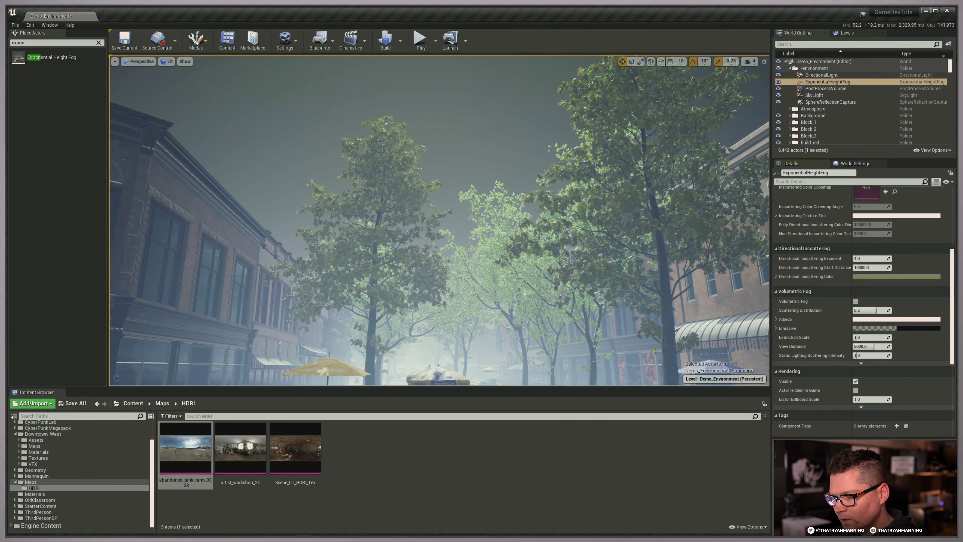
mouse_move(756, 329)
right_mouse_down()
mouse_move(757, 373)
mouse_move(756, 329)
right_mouse_up()
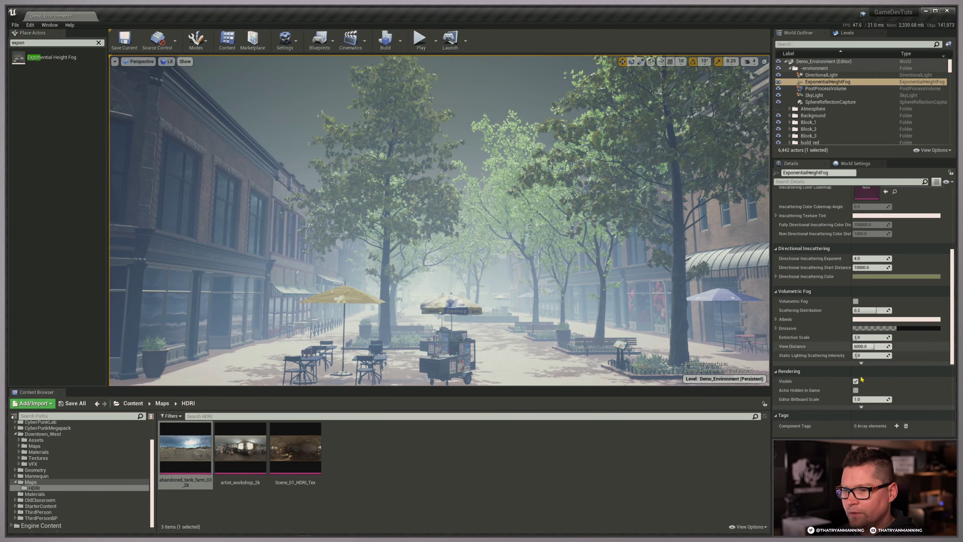
left_click(856, 301)
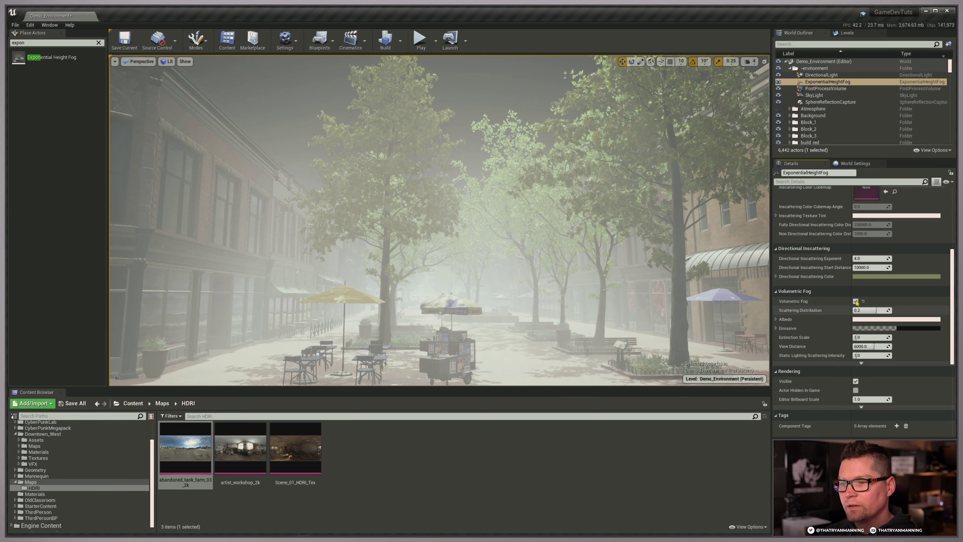
right_click_drag(561, 258, 594, 272)
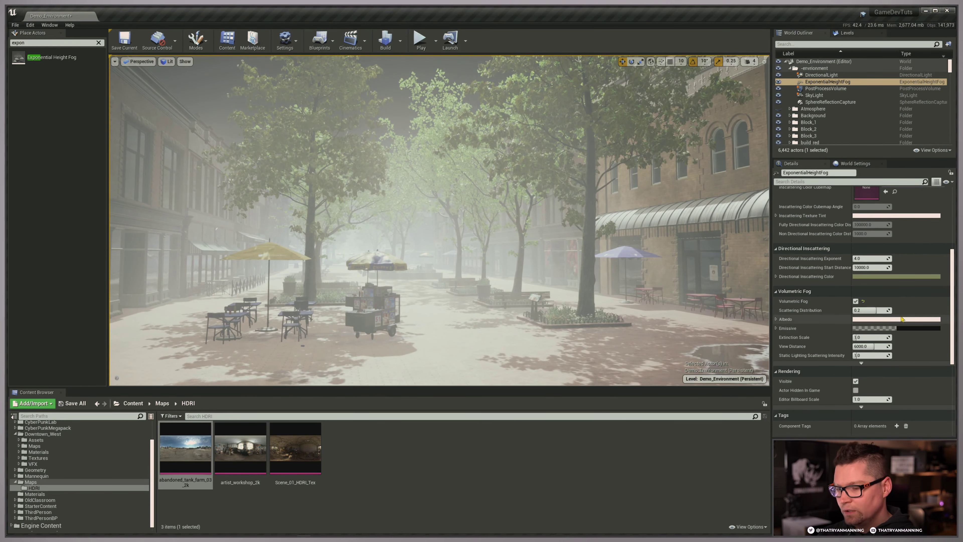
Step: Try a different volumetric Scattering Distribution, reset it to its default, and open the Albedo color without changing it
left_click_drag(875, 310, 896, 310)
left_click(896, 310)
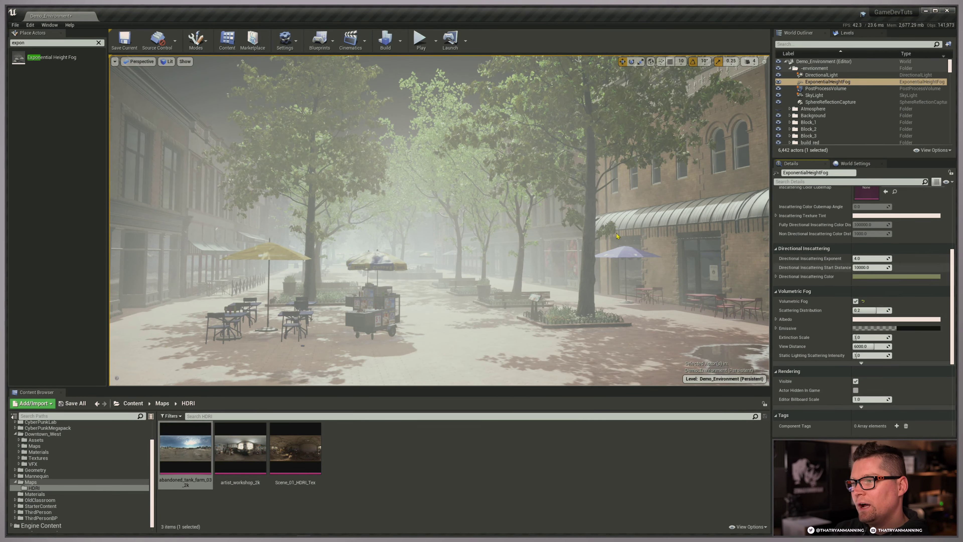
right_click_drag(591, 228, 515, 224)
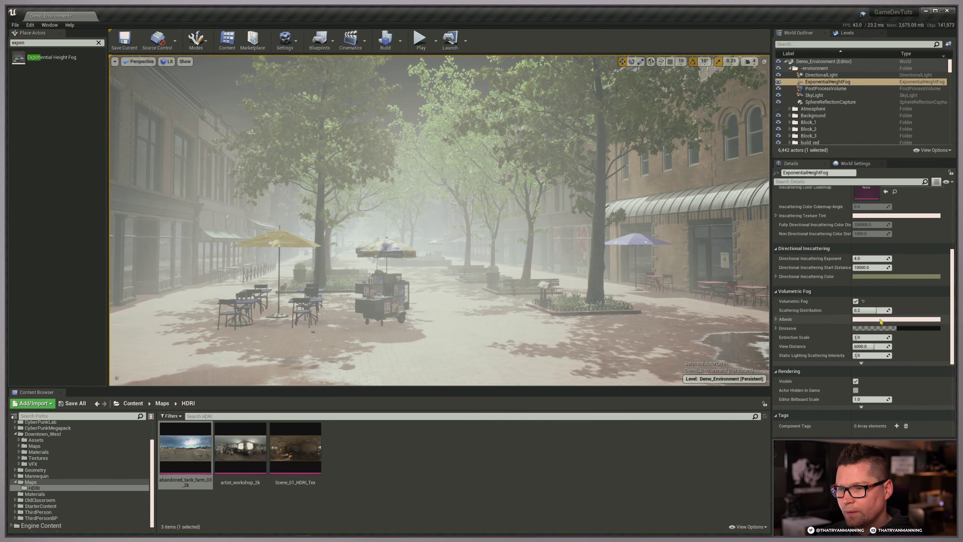
left_click(897, 319)
key("Escape")
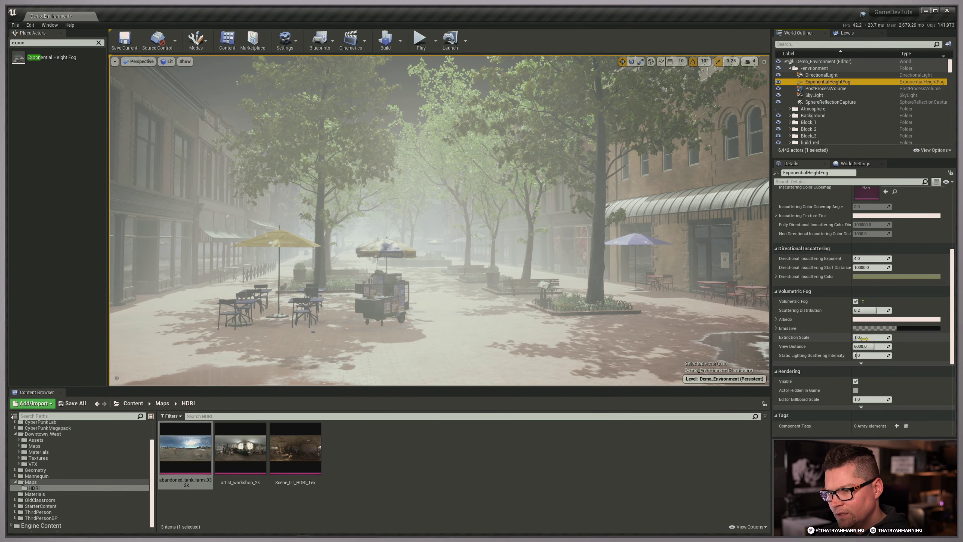
Step: Try a volumetric fog Extinction Scale of about 2.2 and inspect the light shafts around the trees
left_click_drag(862, 338, 875, 338)
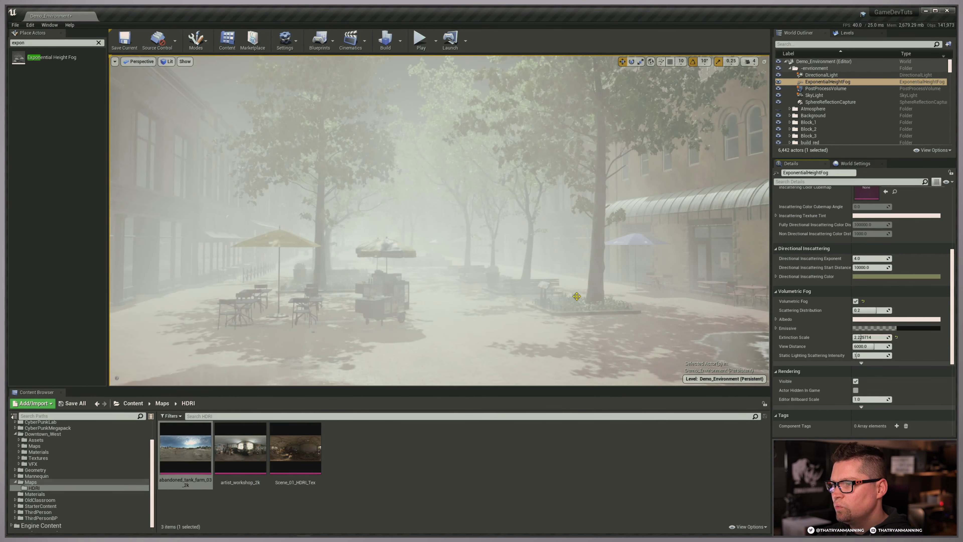
right_click_drag(575, 285, 602, 216)
key("w")
key("s")
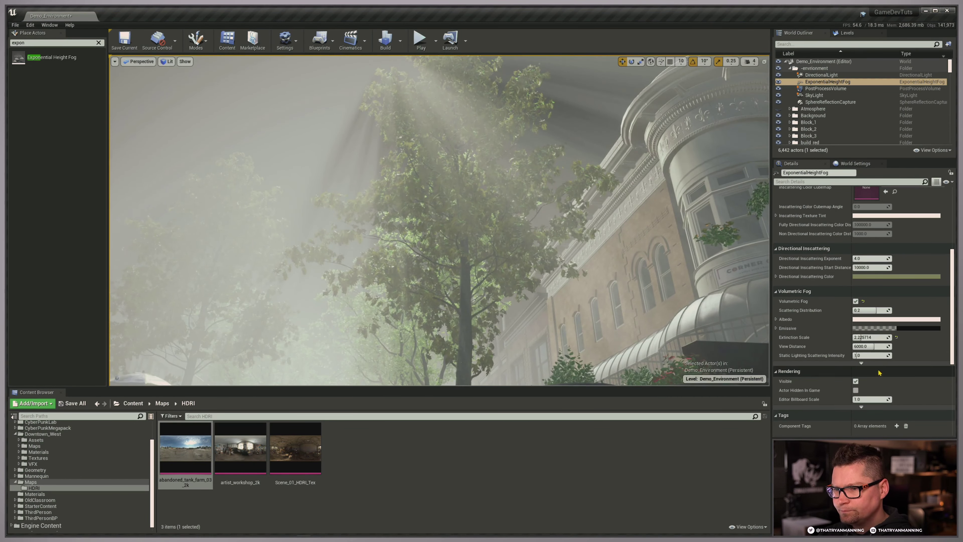
Step: Try an Extinction Scale of 10, inspect the light shafts through the tree, and reset the scale to its default
left_click(871, 337)
type("10")
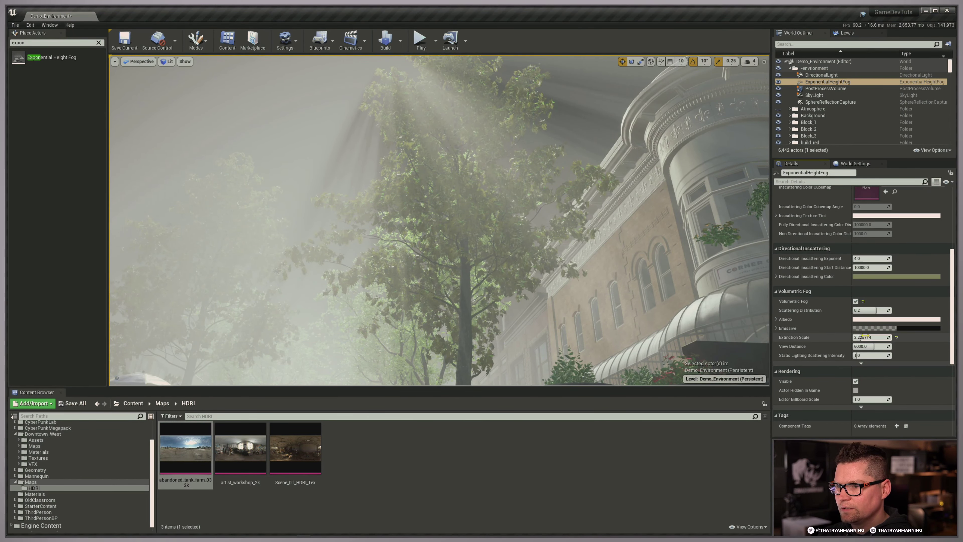
key("Return")
key("s")
right_click_drag(439, 220, 442, 233)
key("w")
right_click_drag(557, 250, 557, 241)
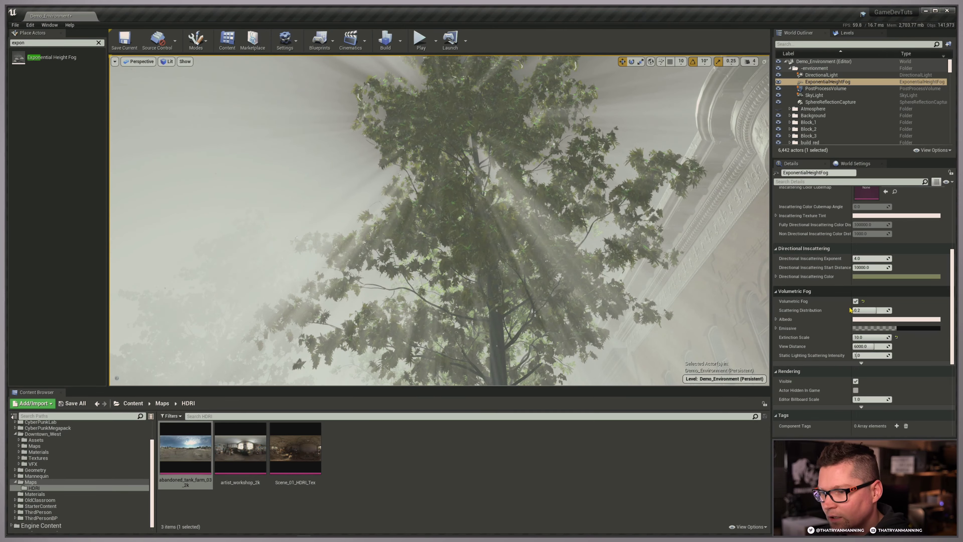
left_click(896, 337)
right_click_drag(544, 256, 549, 292)
key("s")
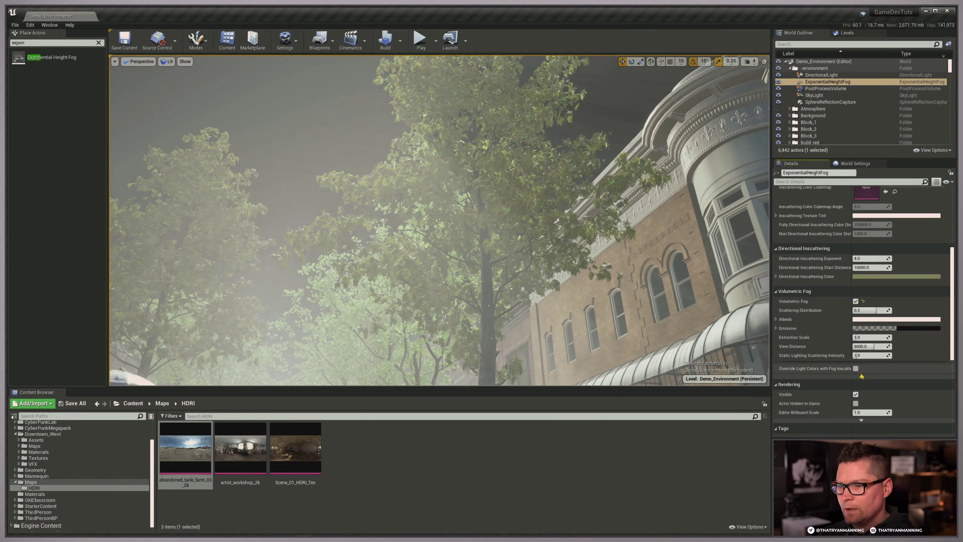
Step: Look through the remaining fog settings, try a Fog Density of 0.2 on the street, and set the density to 0.02
scroll(827, 355, "down", 5)
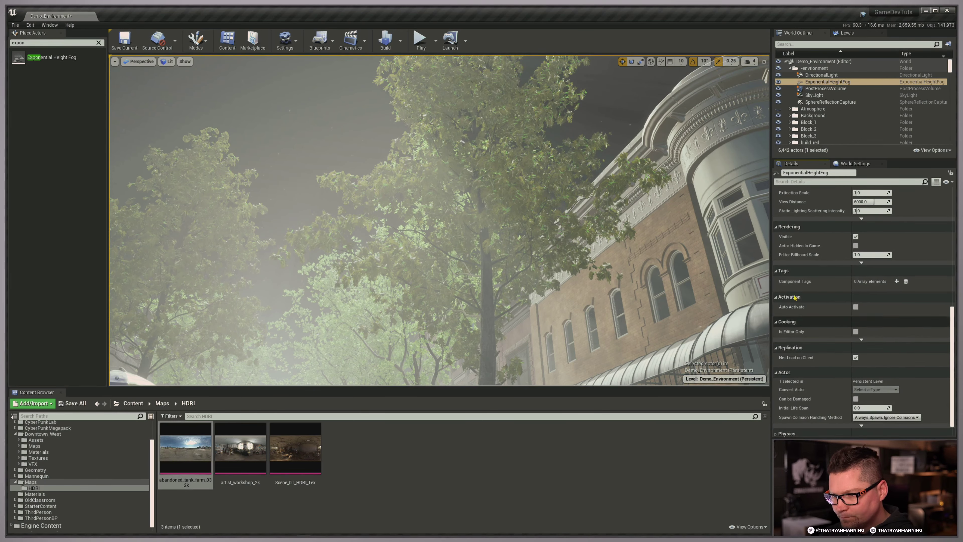
scroll(856, 321, "up", 20)
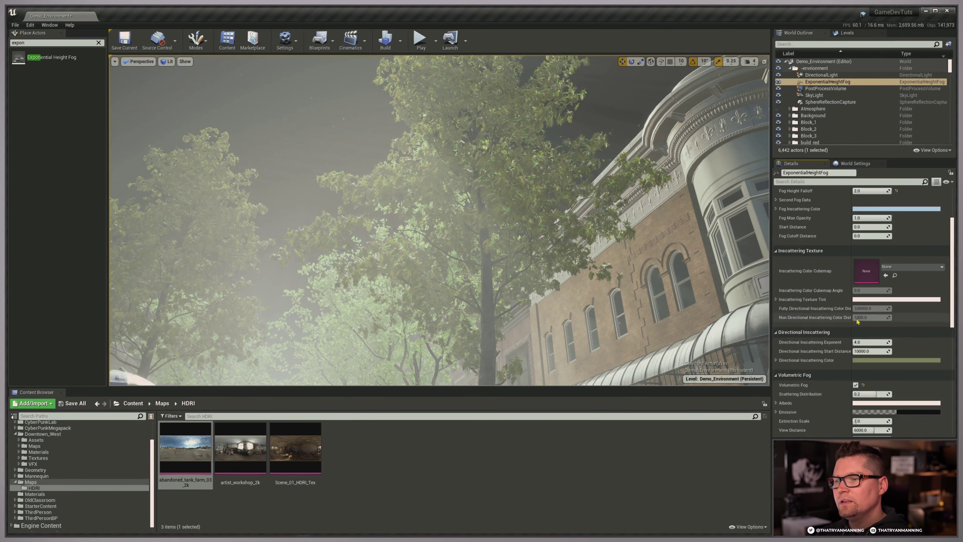
right_click_drag(645, 258, 615, 235)
scroll(891, 278, "up", 3)
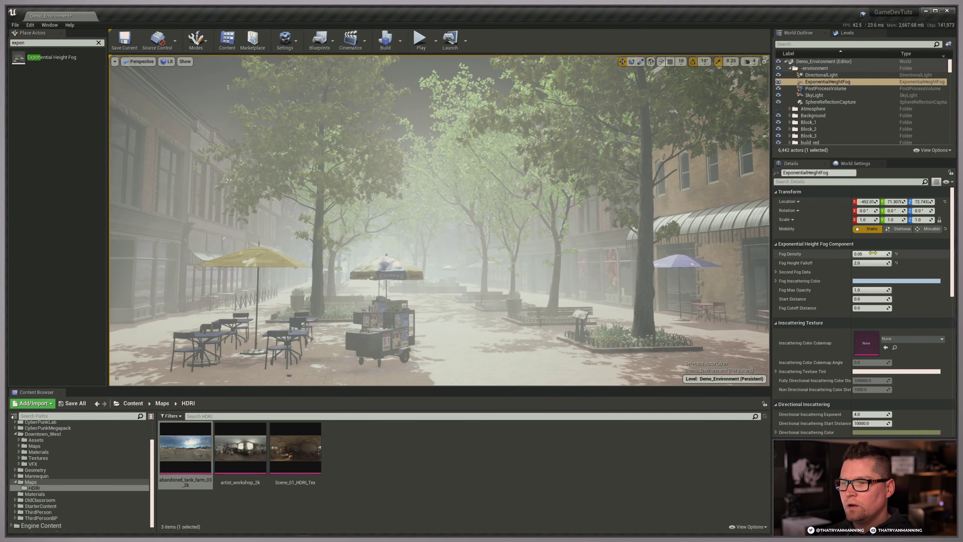
mouse_move(880, 254)
left_mouse_down()
mouse_move(865, 254)
mouse_move(886, 254)
left_mouse_up()
key("Return")
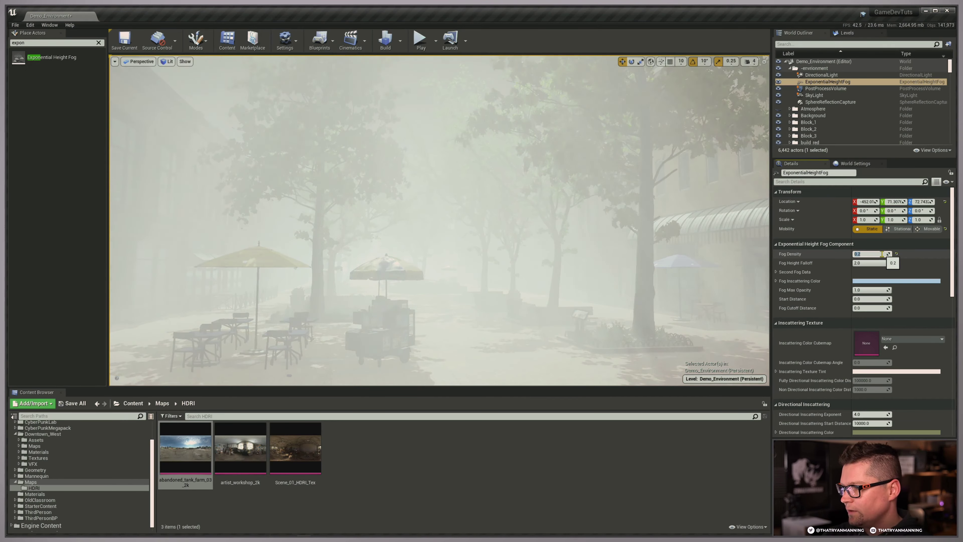
type(".02")
key("Return")
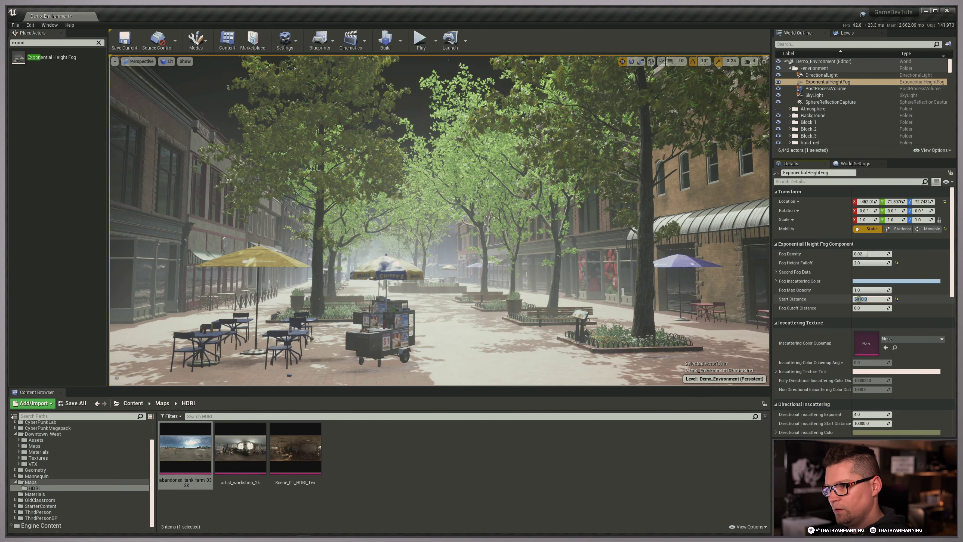
Step: Set the fog Start Distance to 8500 and inspect the street
key("Return")
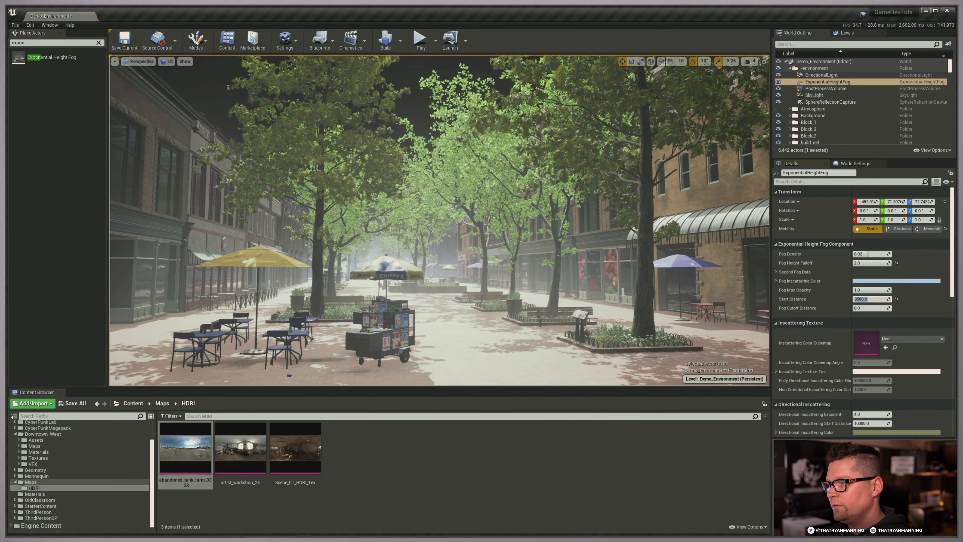
right_click_drag(439, 220, 455, 235)
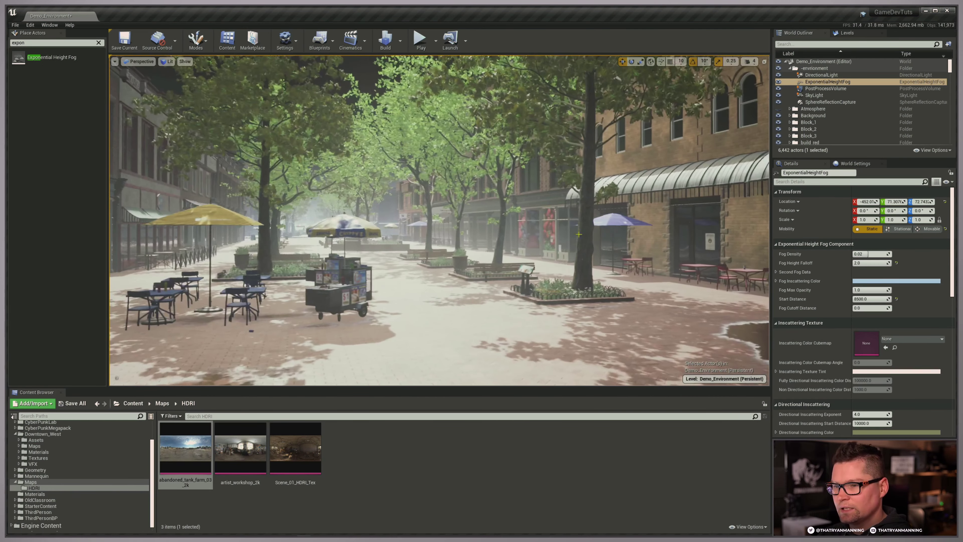
Step: Set the volumetric fog's Scattering Distribution to 0
scroll(816, 336, "down", 5)
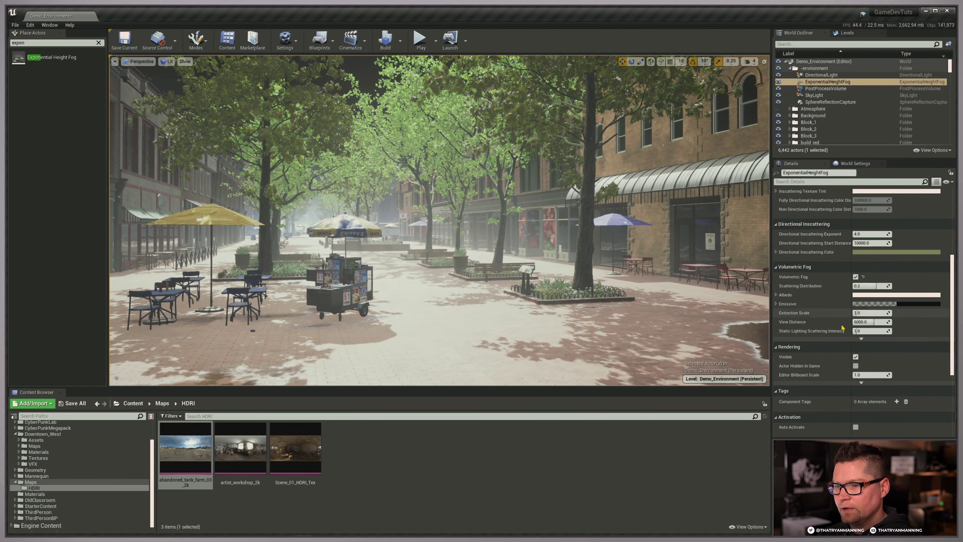
left_click_drag(873, 287, 862, 287)
type("0")
key("Return")
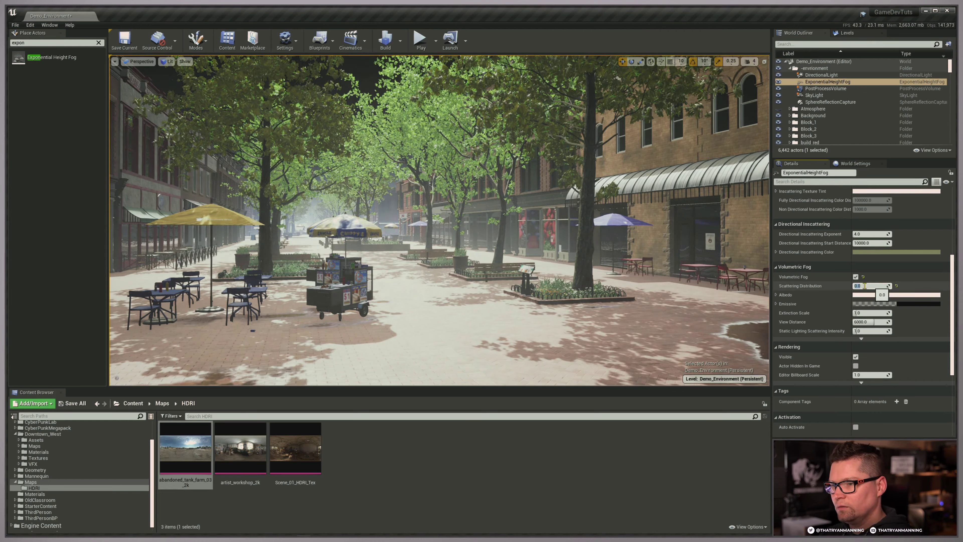
Step: Raise the Fog Density to about 0.0233 and review the fog along the street and up toward the sky
scroll(869, 245, "up", 4)
scroll(868, 244, "up", 1)
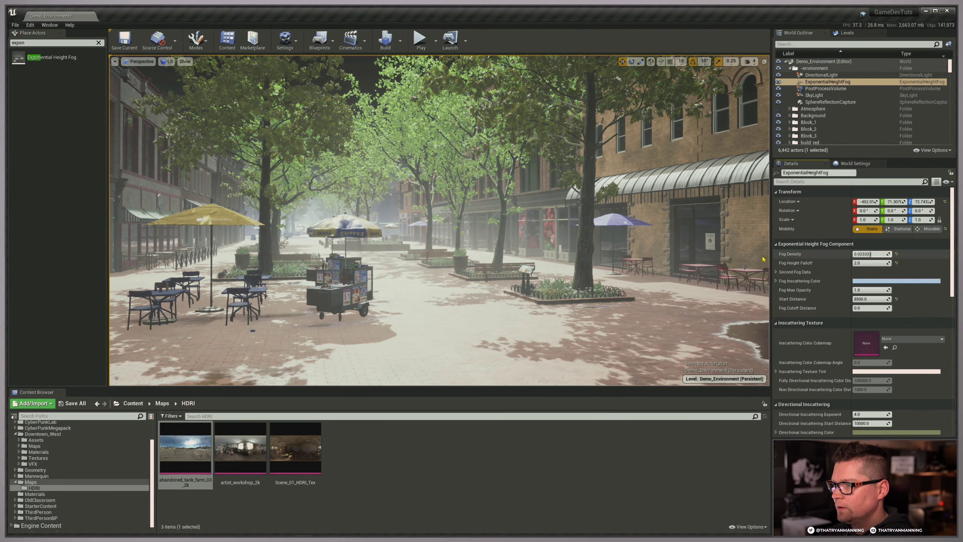
mouse_move(682, 250)
right_mouse_down()
mouse_move(618, 231)
mouse_move(625, 220)
mouse_move(658, 254)
mouse_move(669, 247)
right_mouse_up()
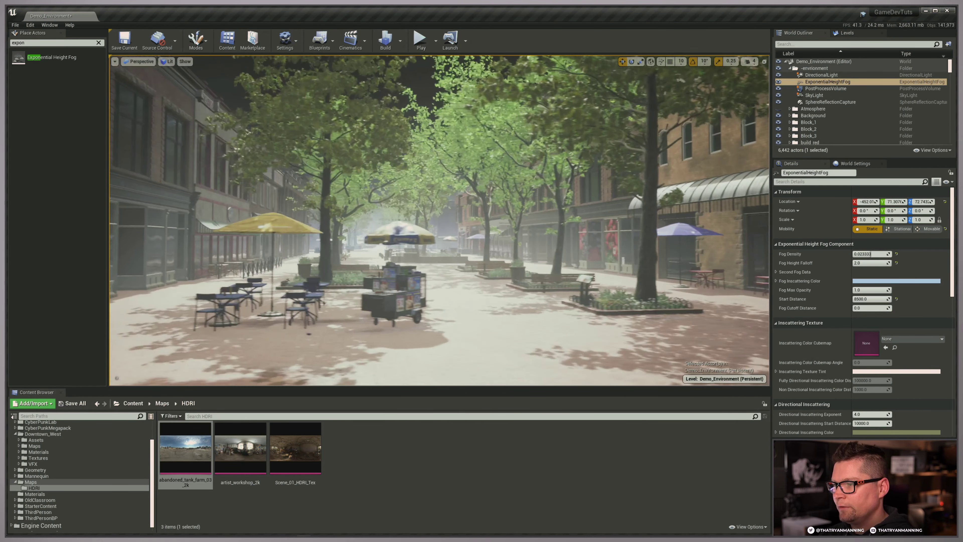
right_click_drag(588, 276, 575, 266)
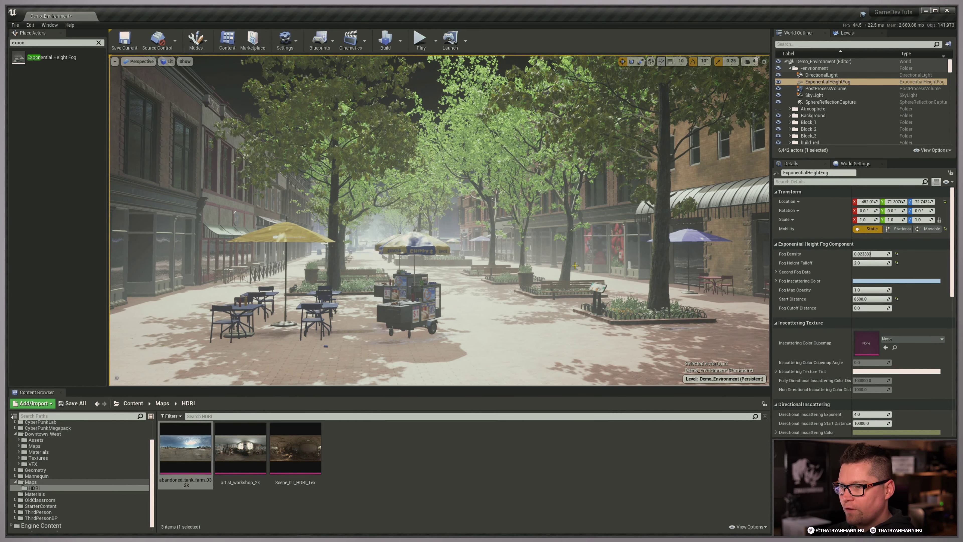
mouse_move(572, 263)
right_mouse_down()
mouse_move(583, 213)
mouse_move(578, 258)
mouse_move(568, 256)
right_mouse_up()
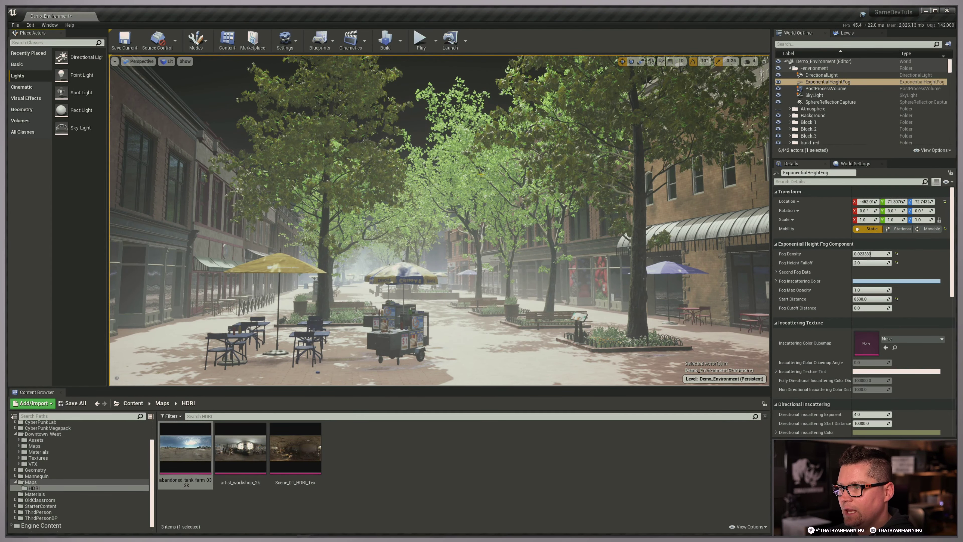
right_click_drag(448, 137, 446, 66)
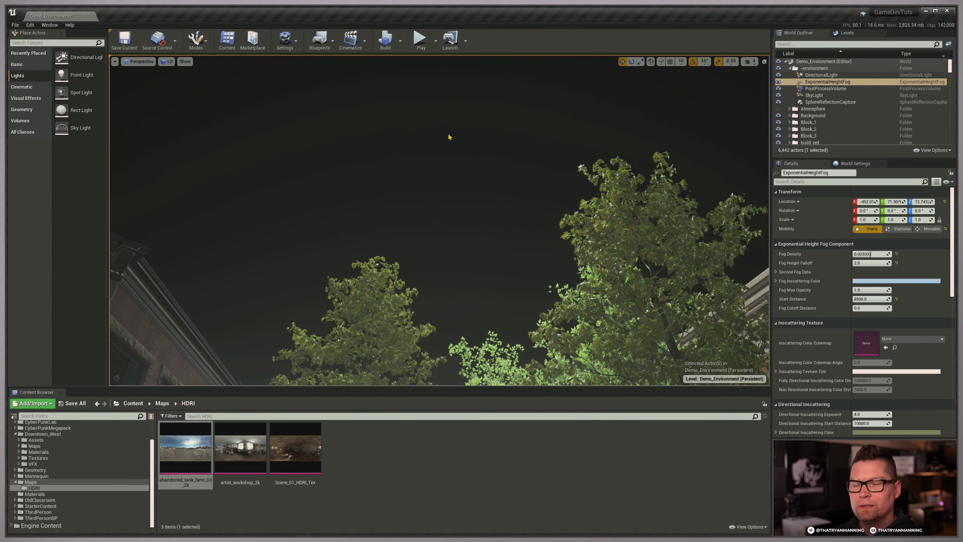
Step: Find the BP_Sky_Sphere actor by searching the placeable classes for "sky" and add it to the street level
right_click_drag(448, 137, 438, 228)
key("e")
key("s")
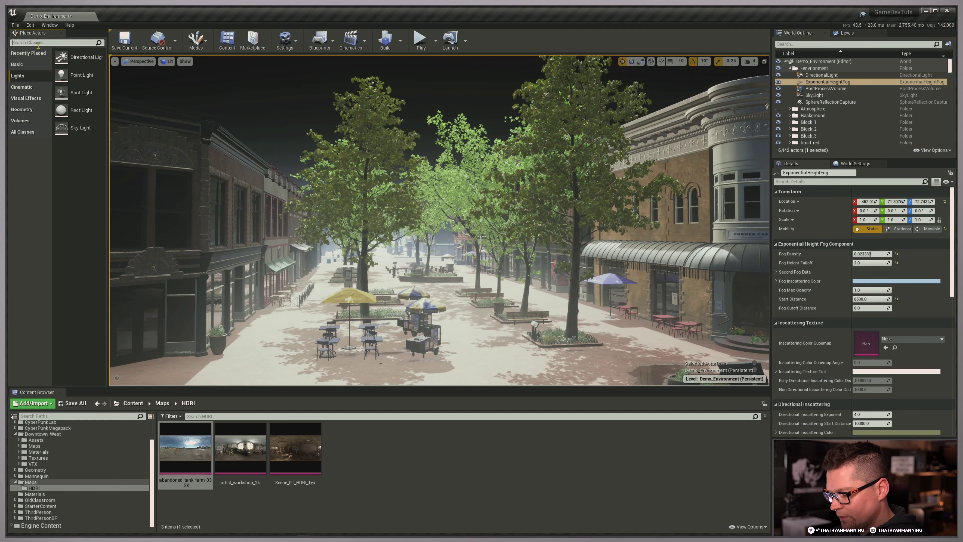
type("sky")
left_click_drag(41, 75, 498, 356)
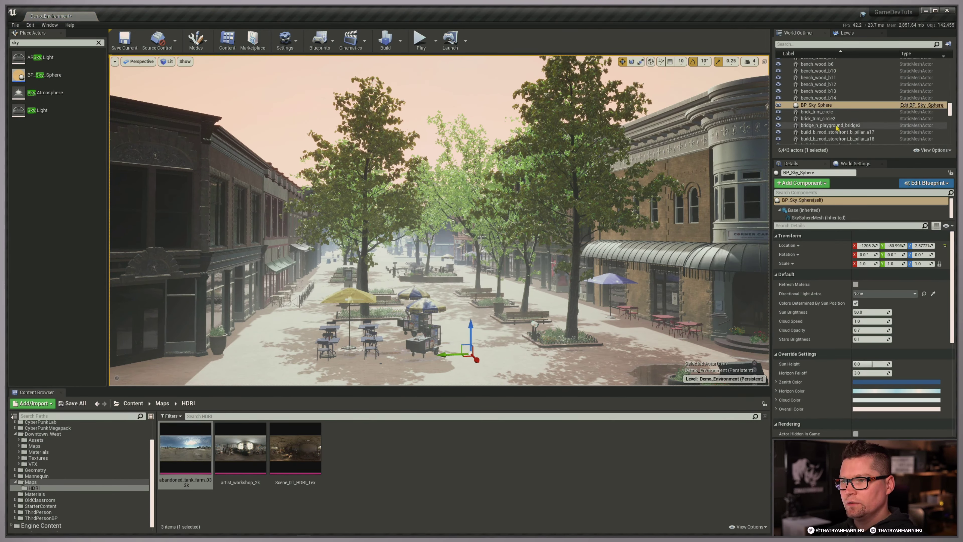
Step: Move BP_Sky_Sphere into the environment folder alongside the lights and fog, and view the street
right_click(822, 108)
mouse_move(891, 330)
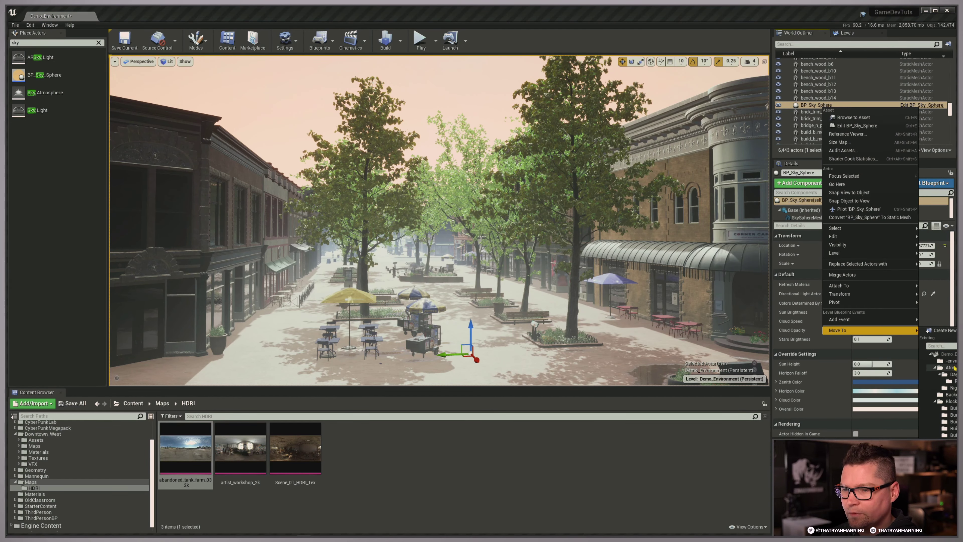
left_click(937, 361)
left_click_drag(949, 110, 949, 57)
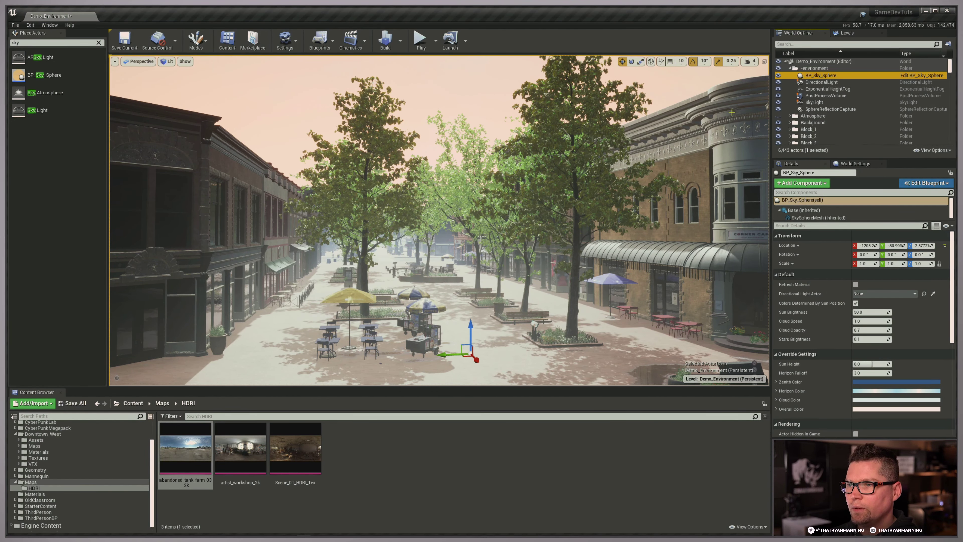
right_click_drag(644, 182, 586, 159)
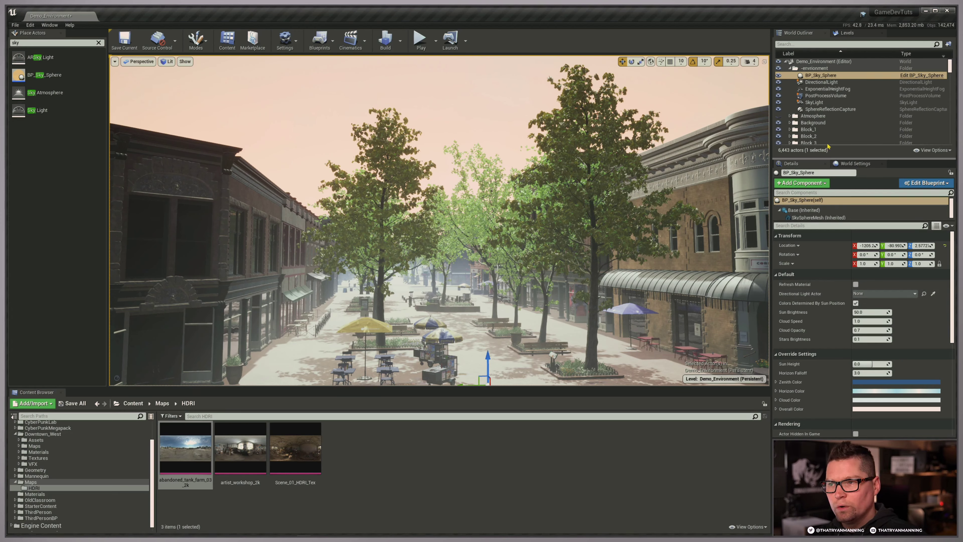
Step: Show the actor icons in the viewport and raise BP_Sky_Sphere above the pavement to a Z location of about 90.57
left_click(830, 82)
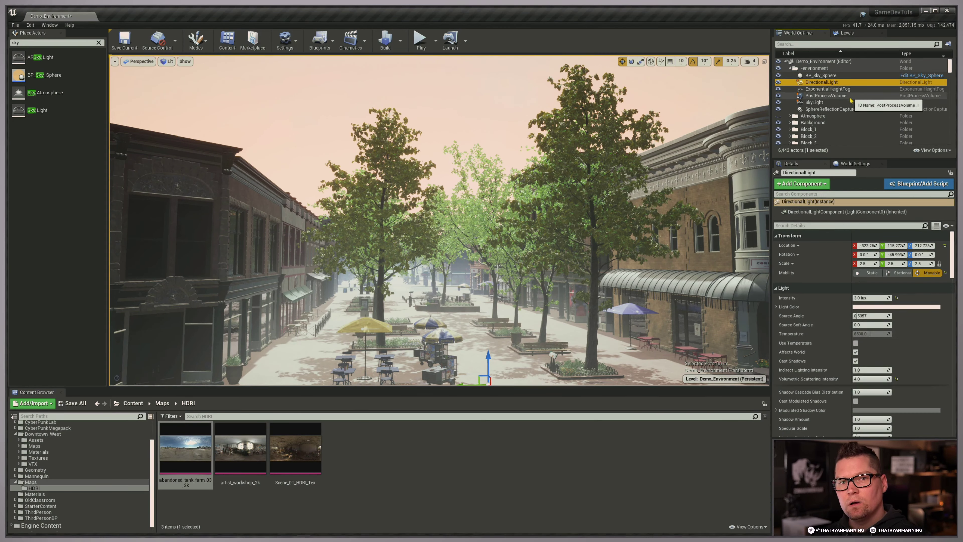
left_click(821, 75)
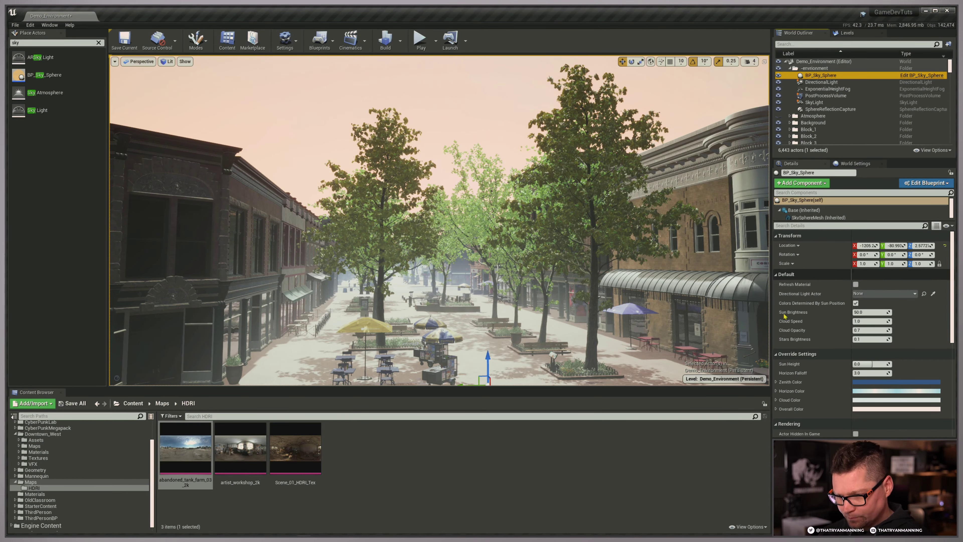
right_click_drag(555, 314, 543, 337)
key("g")
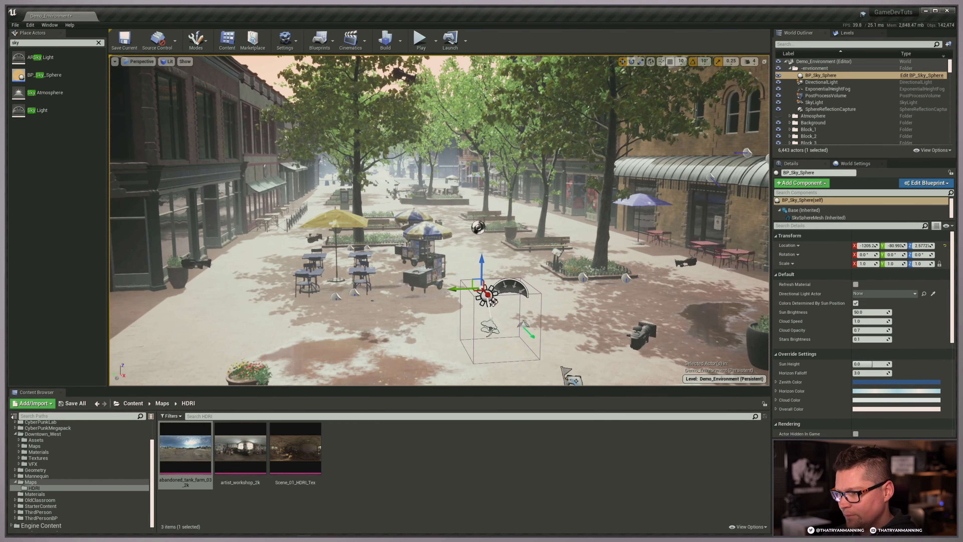
right_click_drag(488, 297, 492, 311)
right_click_drag(488, 265, 496, 229)
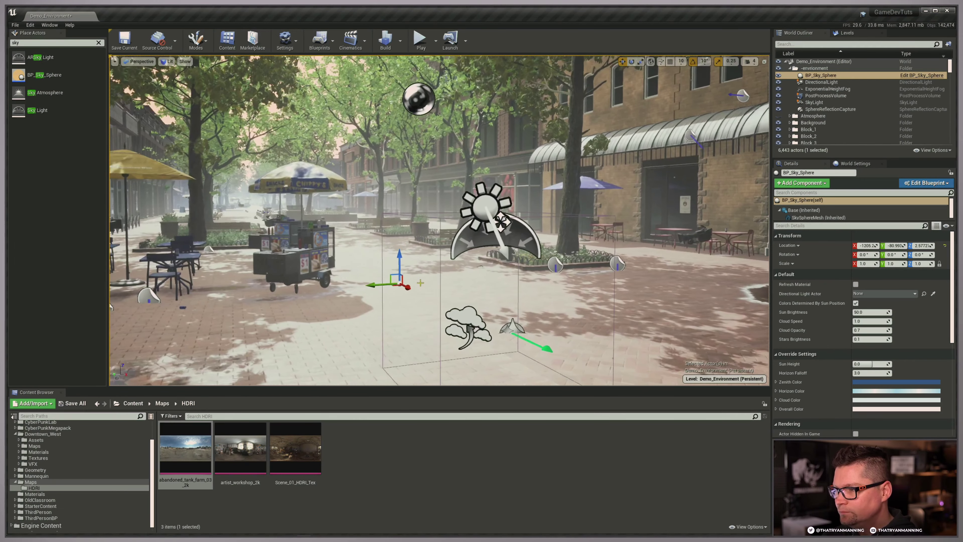
left_click_drag(400, 260, 400, 226)
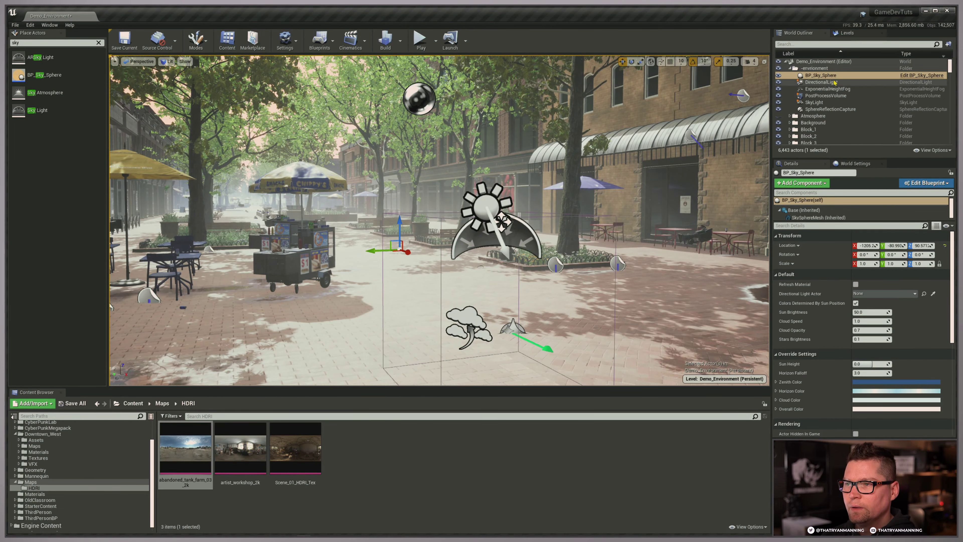
Step: Pick the scene's DirectionalLight as the sky sphere's Directional Light Actor and inspect the sky above the rooftops
left_click(932, 294)
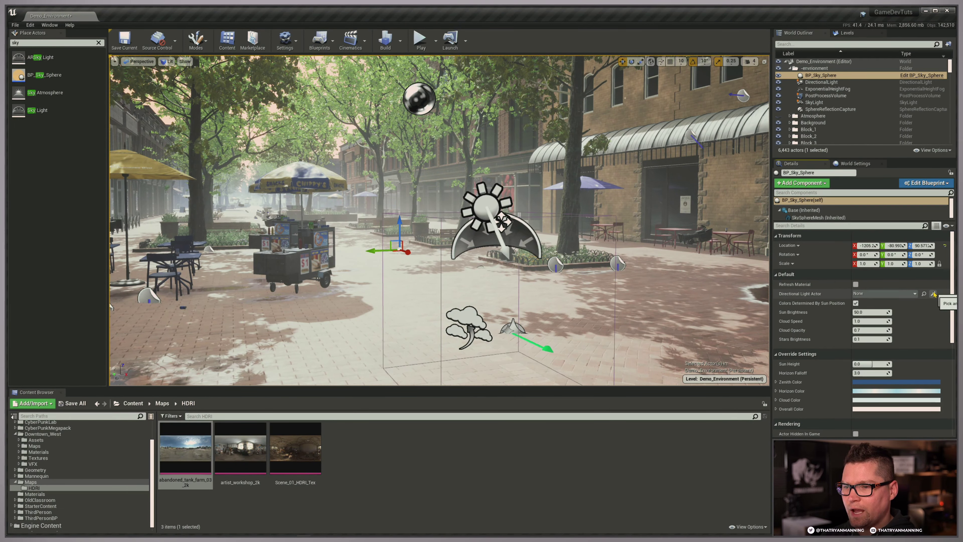
left_click(489, 198)
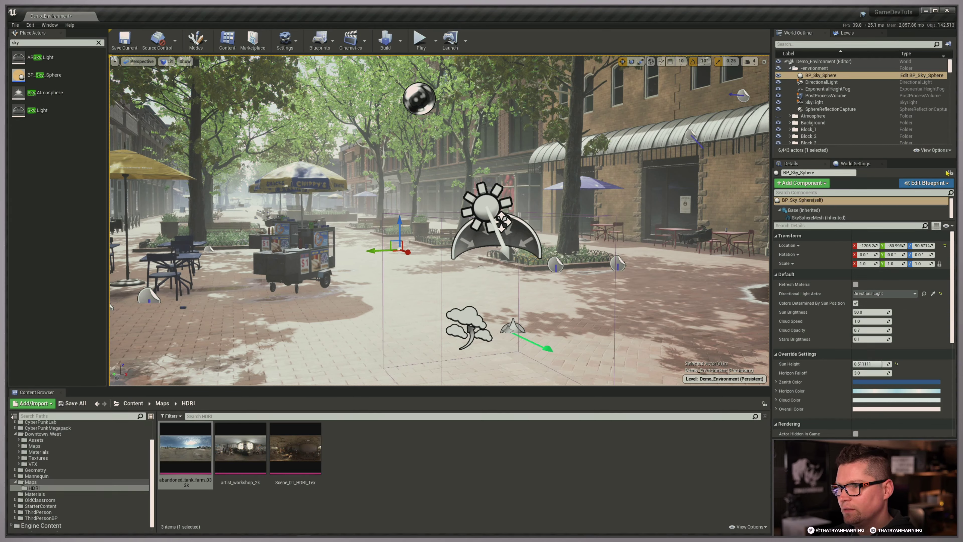
left_click(915, 294)
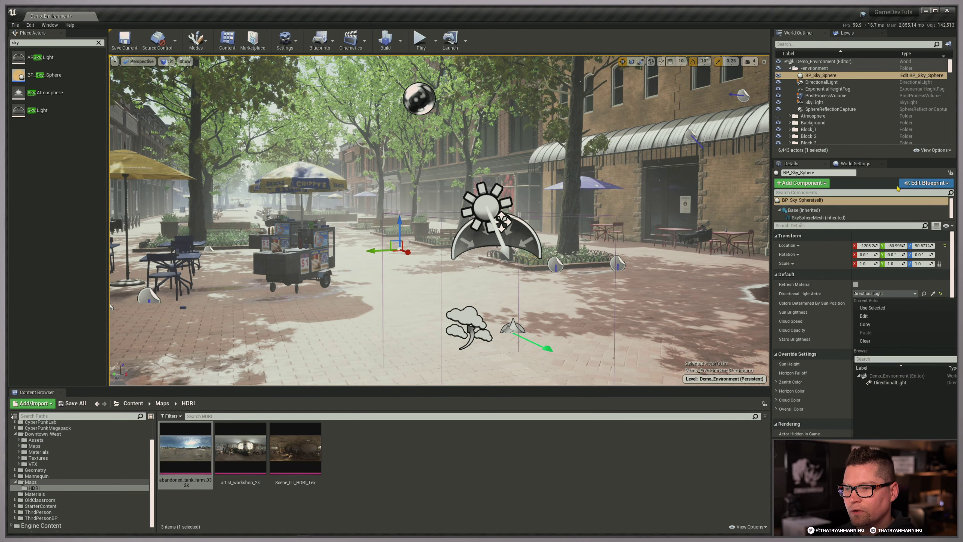
right_click_drag(621, 230, 617, 211)
key("e")
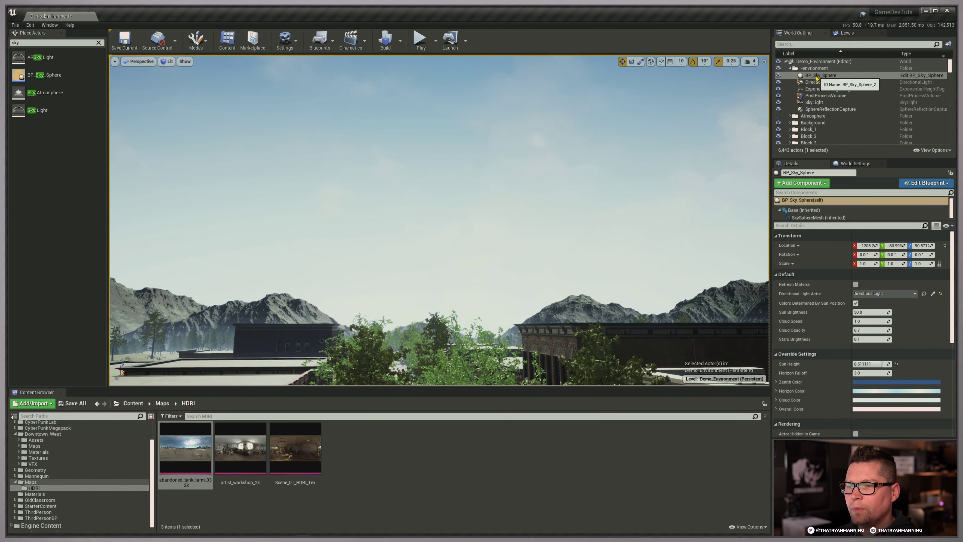
Step: Raise the directional light above the rooftops to a Z location of about 2493
left_click(821, 82)
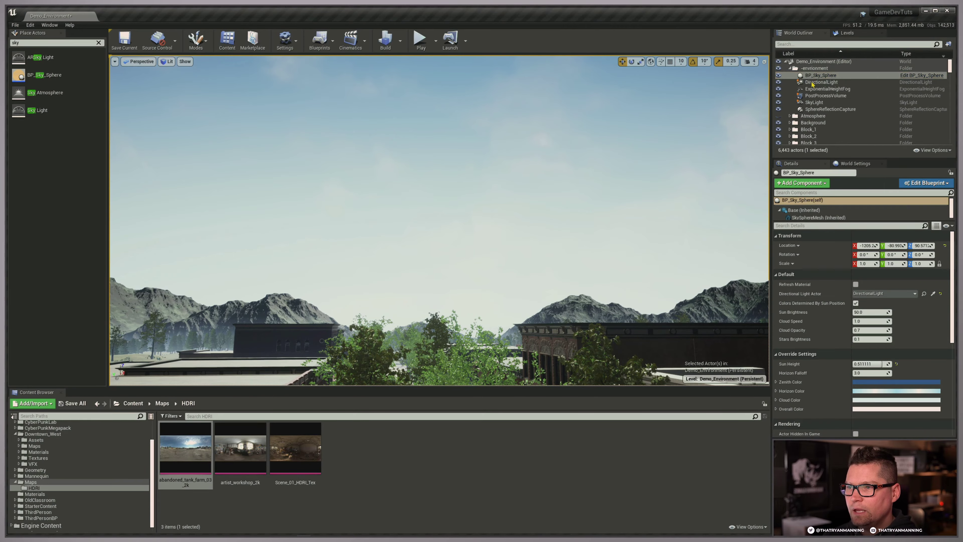
right_click_drag(598, 209, 599, 250)
key("f")
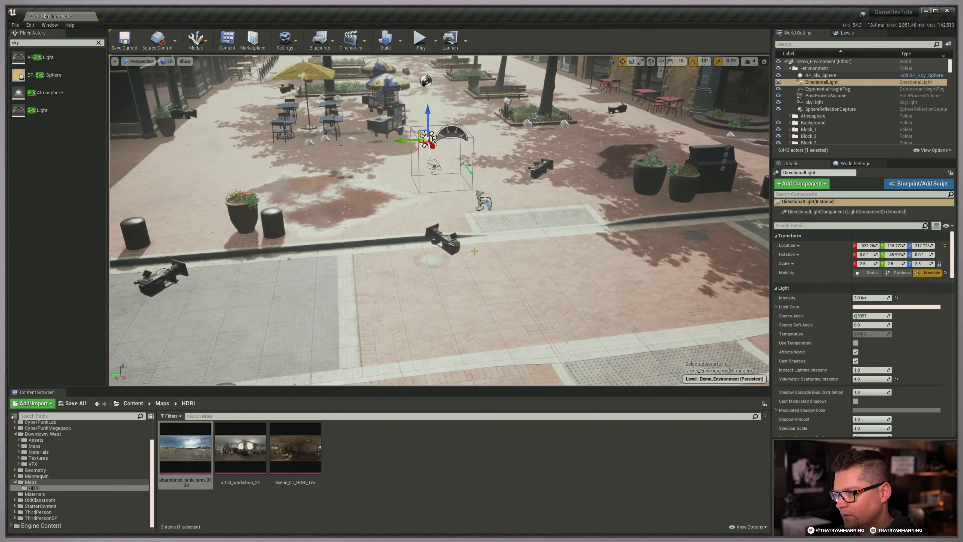
left_click_drag(430, 114, 431, 113, "shift")
right_click_drag(477, 135, 472, 66)
Step: Turn off rotation snapping and rotate the directional light to a pitch of about -9.1°
key("e")
left_click_drag(472, 239, 663, 109)
left_click(693, 61)
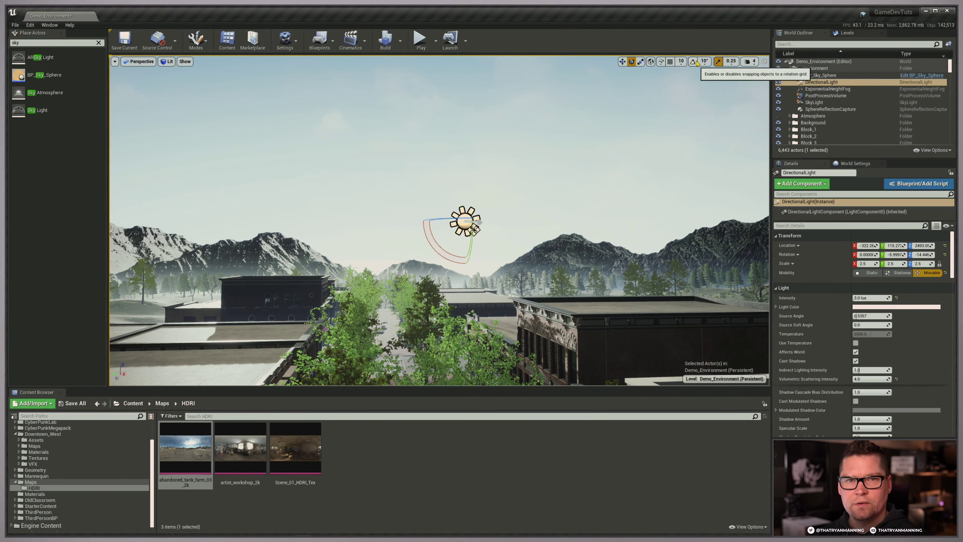
right_click_drag(549, 237, 603, 235)
left_click_drag(469, 253, 479, 237)
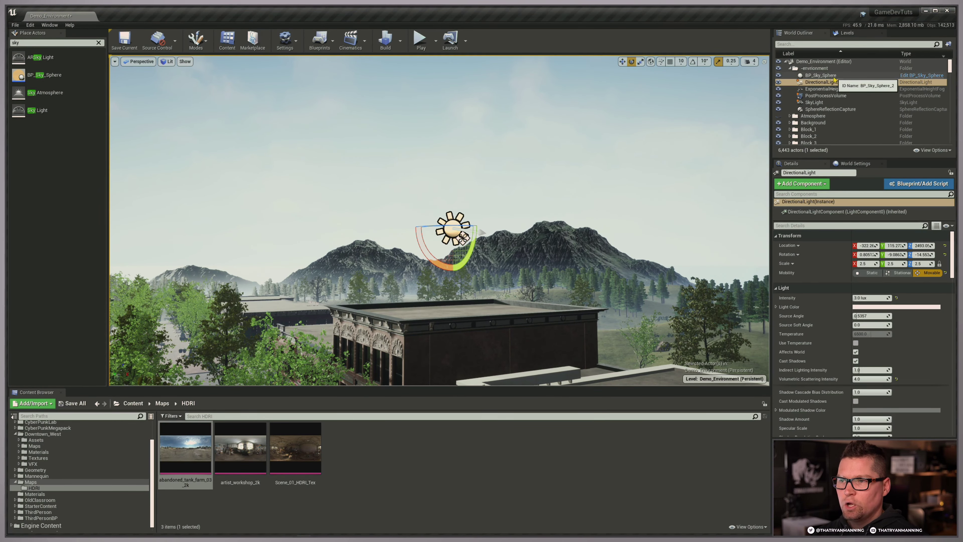
Step: Try adjusting the sky sphere's Sun Height and look for the sun above the mountains
left_click(820, 75)
left_click_drag(868, 364, 834, 363)
right_click_drag(439, 220, 352, 242)
key("s")
key("q")
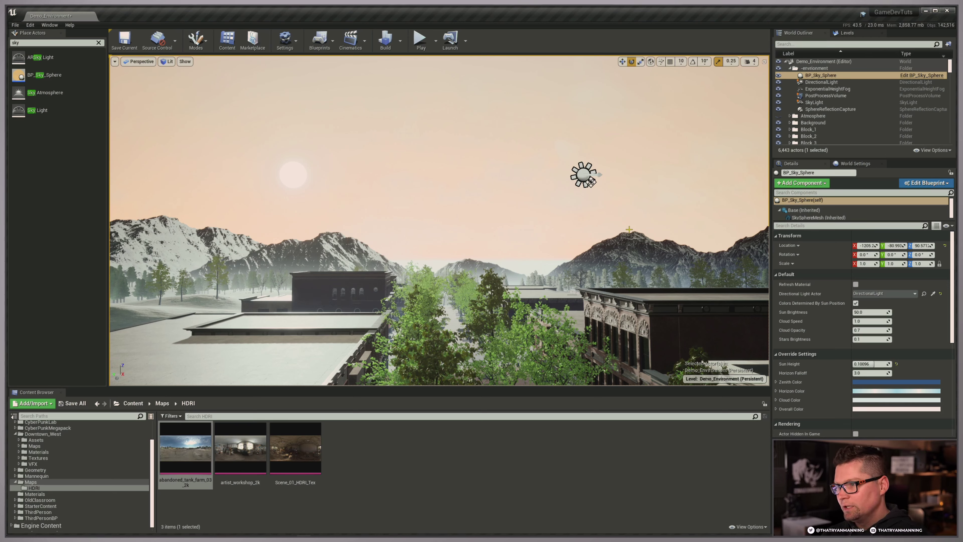
Step: Check the directional light's rotation, refresh the sky sphere's material to match it, and view the sun's position
left_click(589, 182)
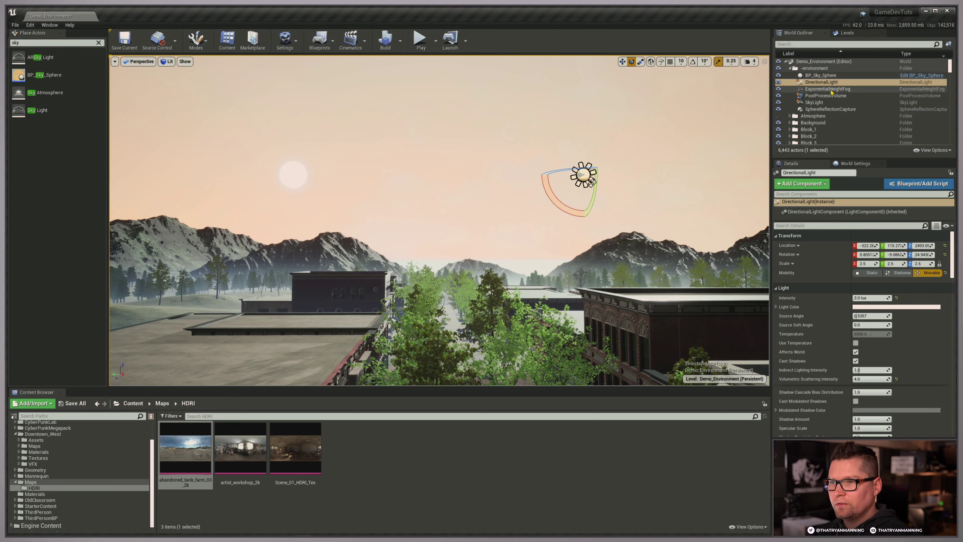
left_click(821, 76)
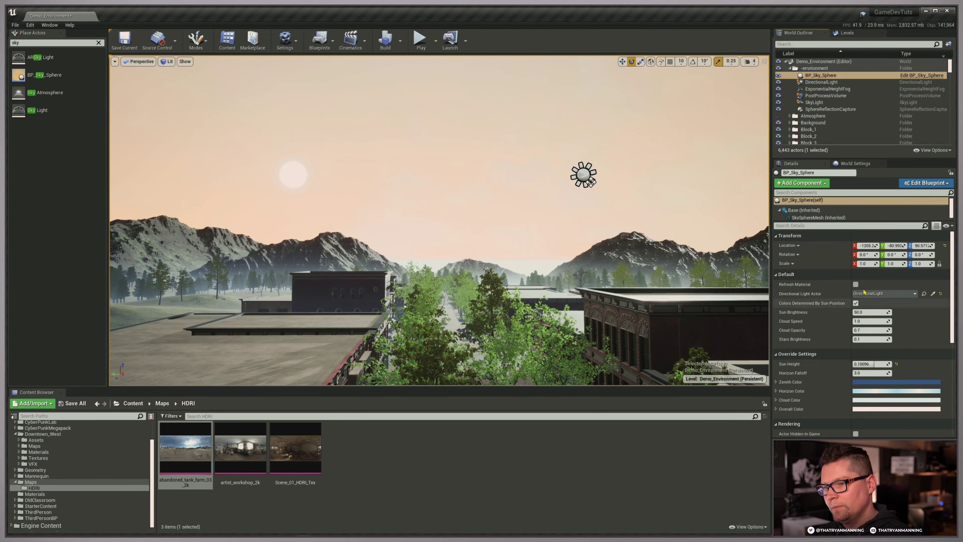
left_click(856, 284)
right_click_drag(701, 243, 724, 243)
key("a")
right_click_drag(565, 162, 586, 165)
key("e")
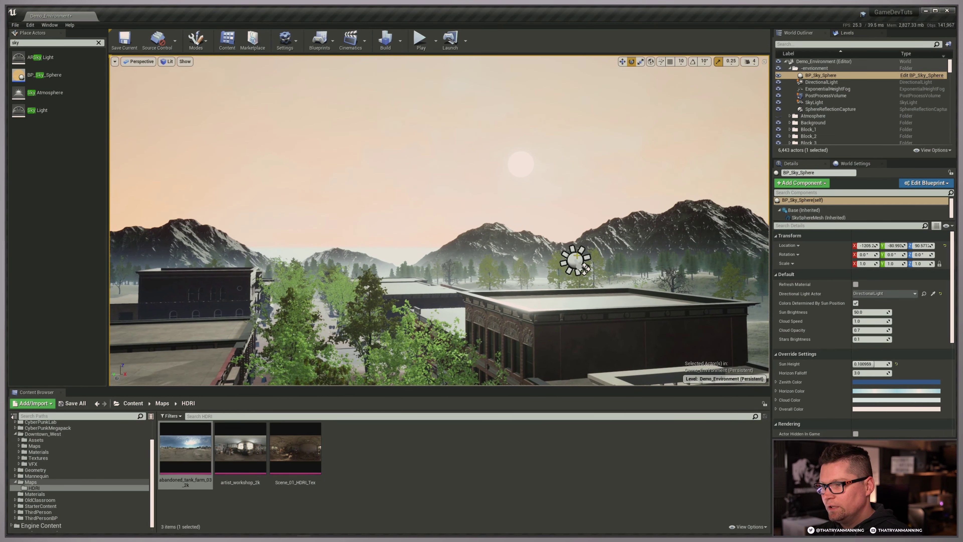
Step: Lower the directional light back to street level at a Z location of about 176.8
key("w")
right_click_drag(624, 255, 586, 265)
key("s")
key("e")
left_click(474, 161)
key("w")
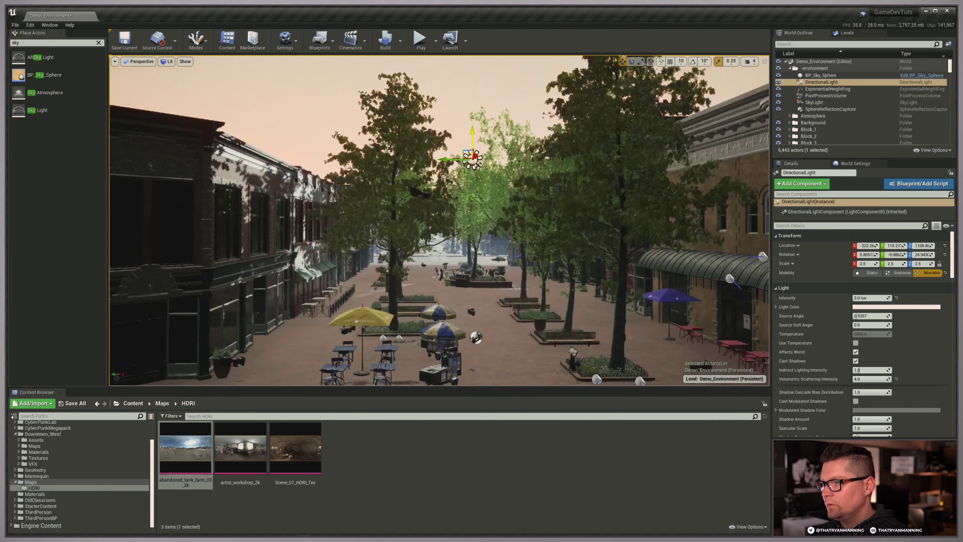
left_click_drag(472, 132, 478, 172, "shift")
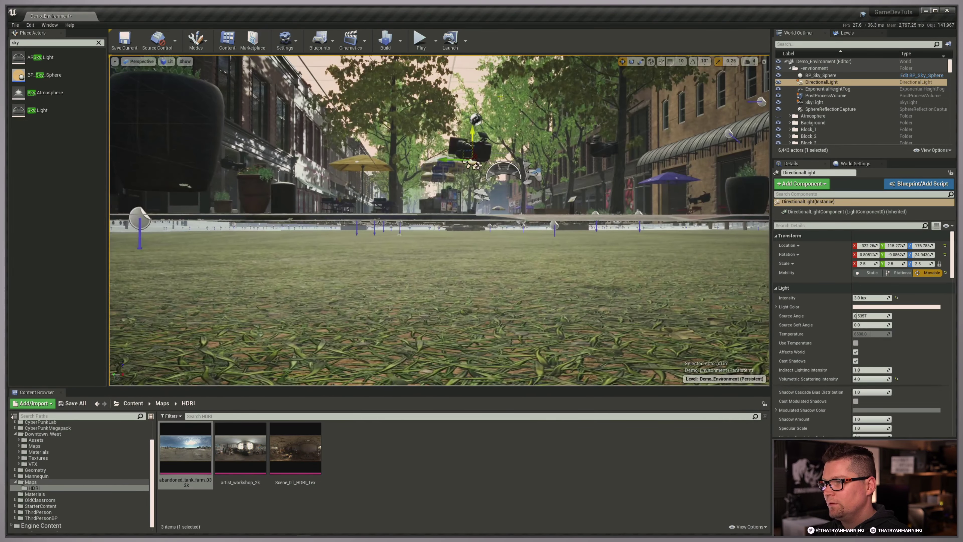
Step: Switch the rotation gizmo's coordinate space and rotate the directional light to a pitch of about -37.2°
key("e")
mouse_move(478, 173)
right_mouse_down()
mouse_move(481, 189)
mouse_move(463, 174)
right_mouse_up()
key("w")
key("q")
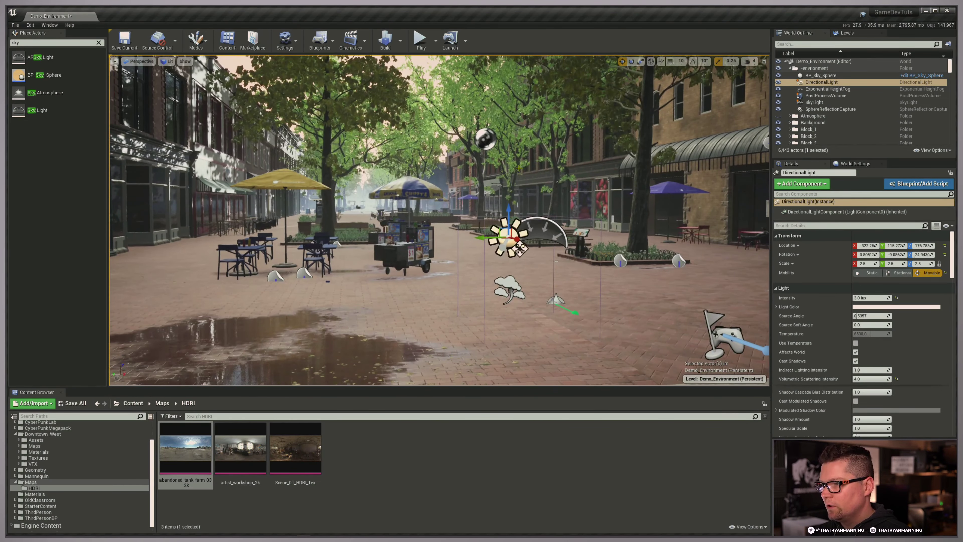
key("e")
left_click(650, 61)
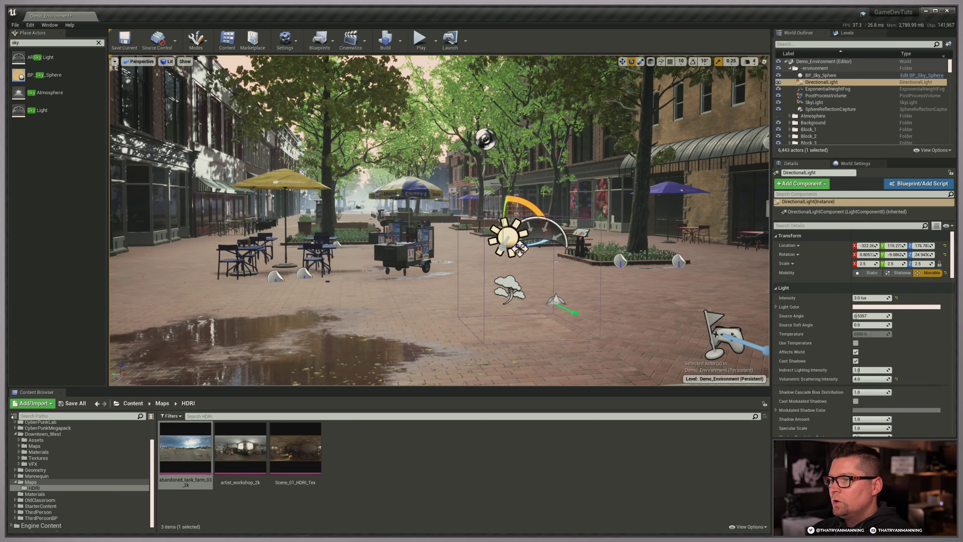
left_click_drag(504, 210, 505, 239)
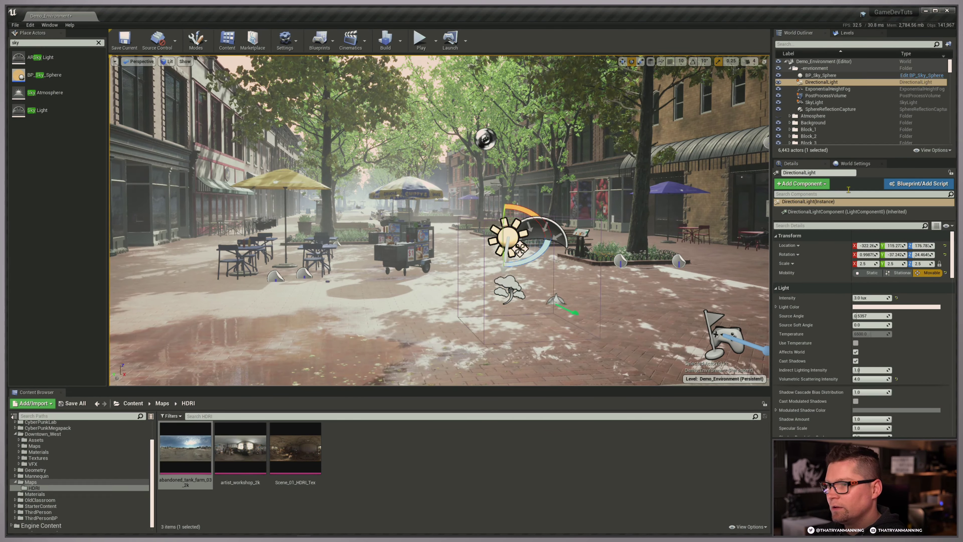
Step: Refresh the sky sphere's material to follow the steeper light angle and view the street
left_click(825, 76)
left_click(856, 284)
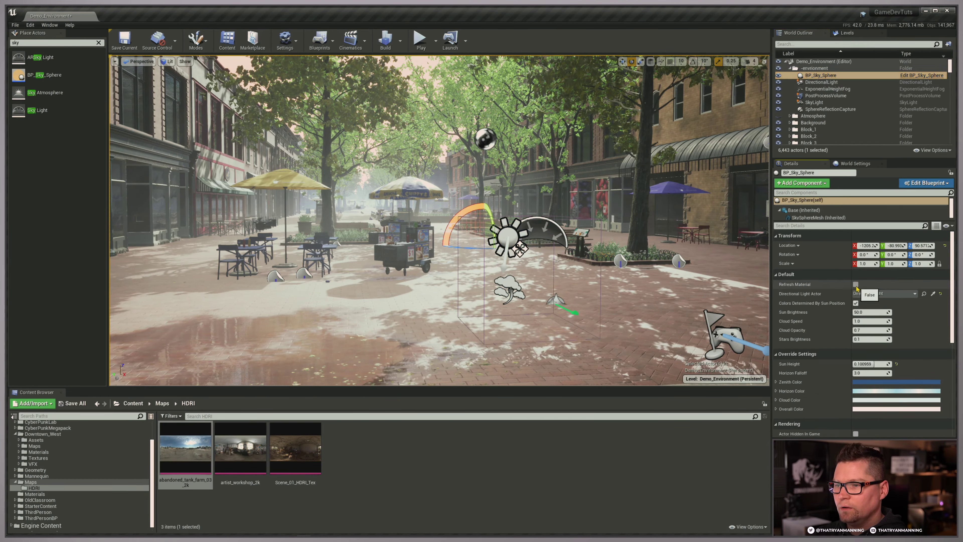
right_click_drag(622, 205, 631, 201)
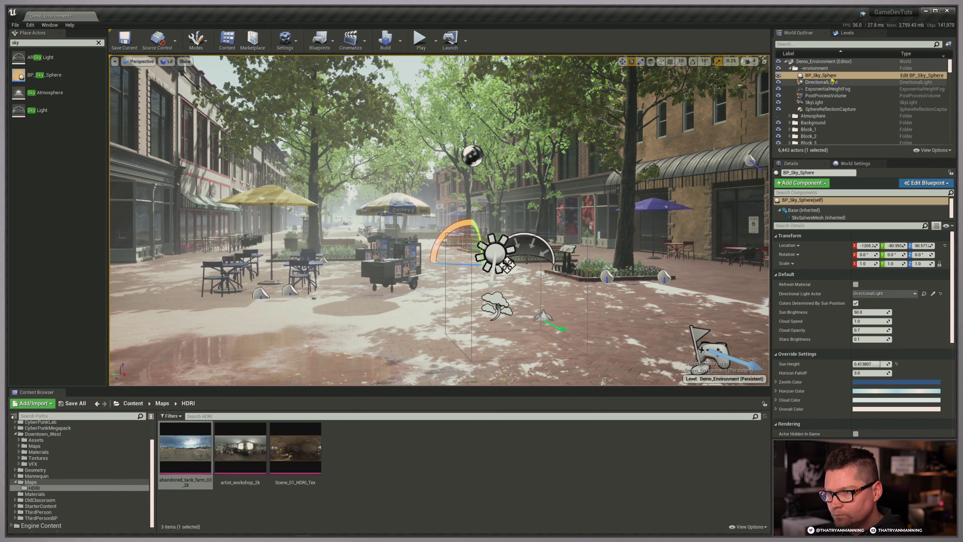
Step: Look through the sky sphere's settings, set its Cloud Opacity to 1.5, and inspect the clouds and sun
scroll(871, 319, "down", 2)
scroll(872, 320, "down", 1)
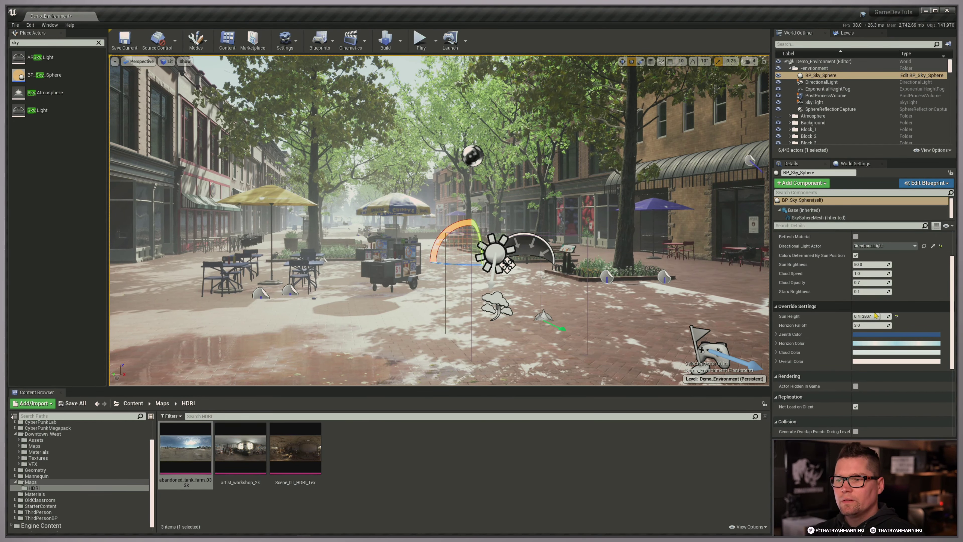
scroll(874, 309, "down", 5)
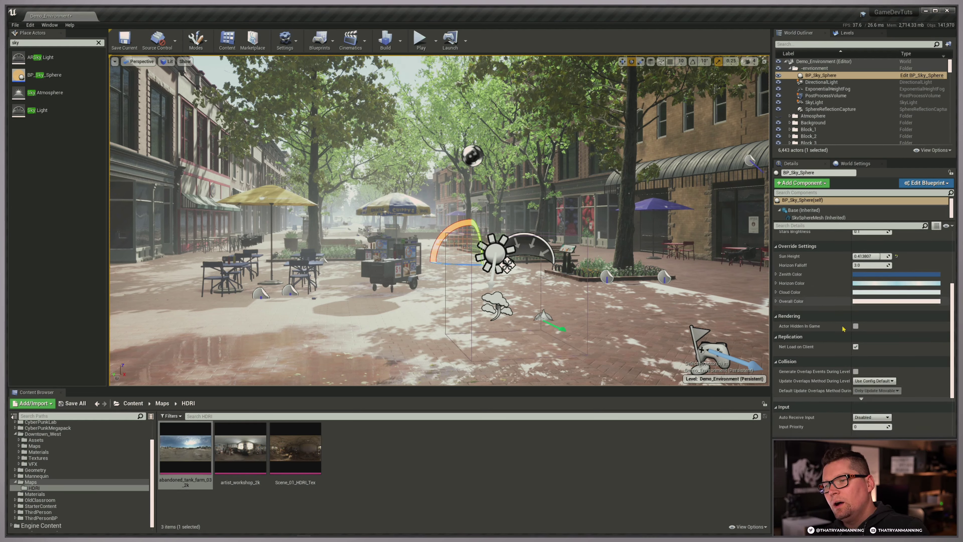
scroll(868, 303, "up", 7)
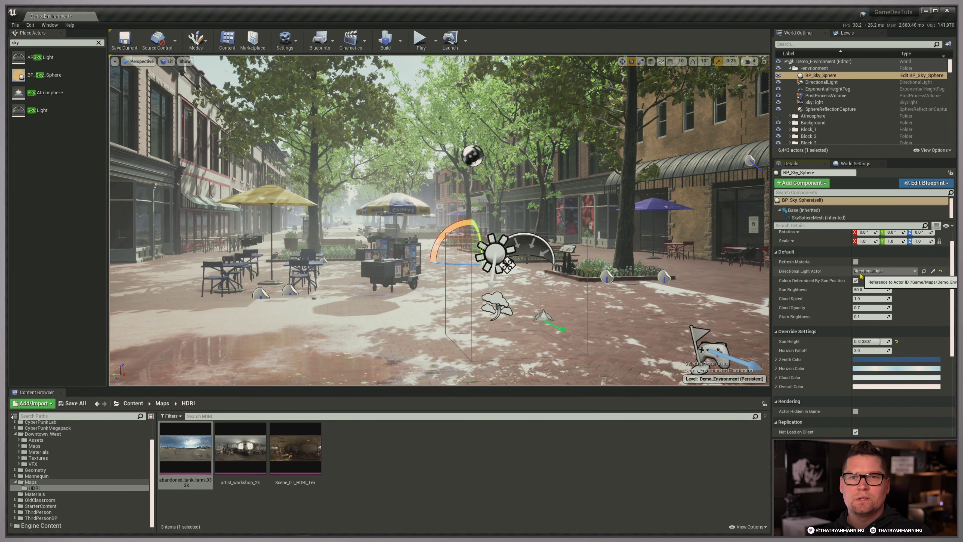
right_click_drag(514, 134, 504, 107)
left_click_drag(866, 308, 891, 308)
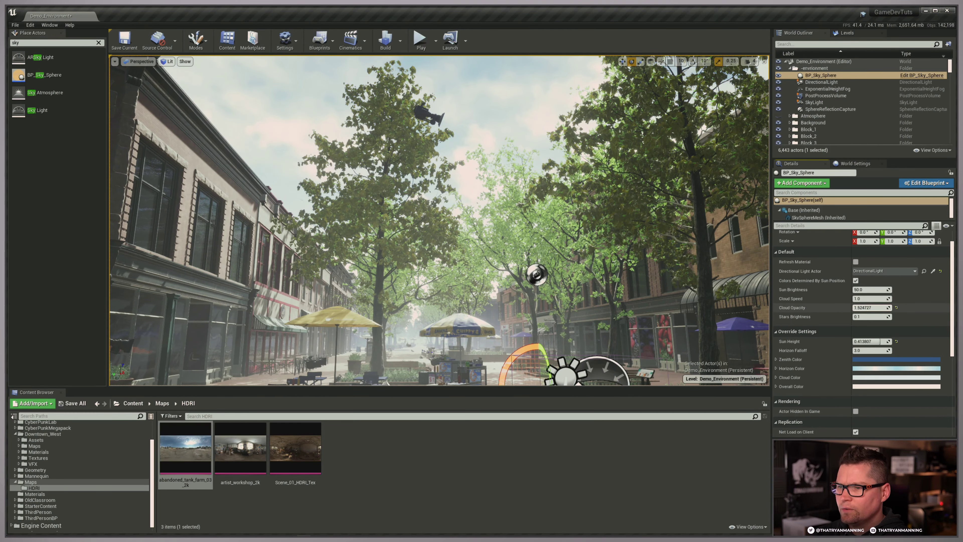
left_click(865, 308)
type("1.5")
key("Return")
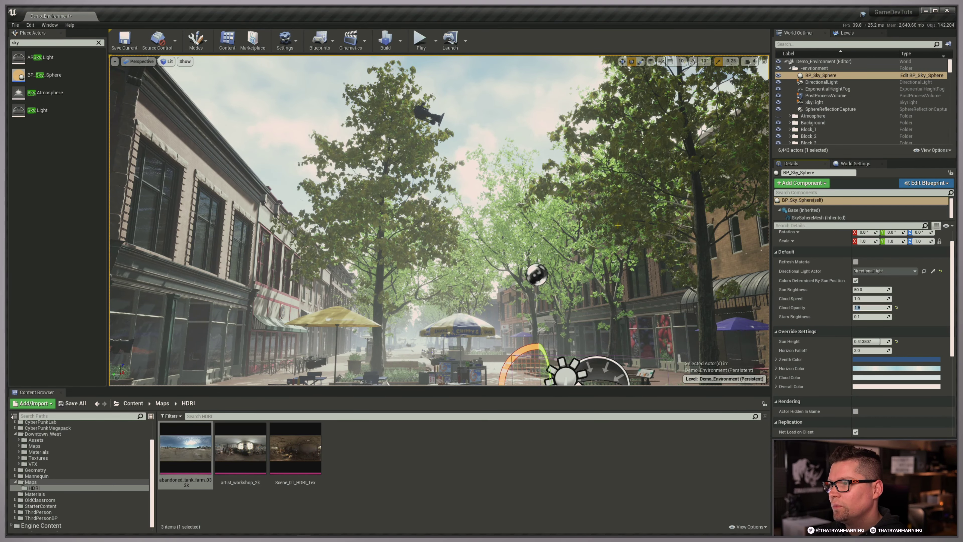
right_click_drag(538, 232, 606, 205)
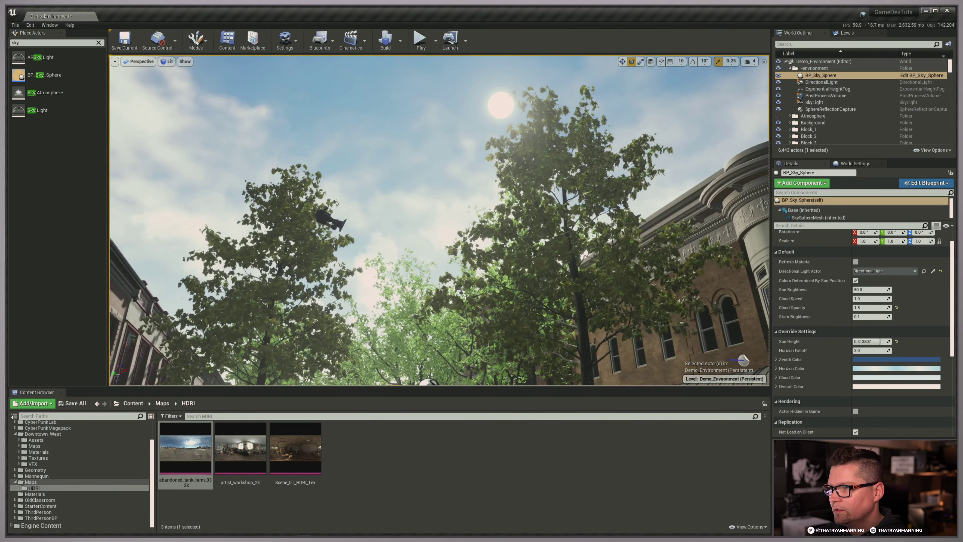
Step: Set the sky sphere's Cloud Speed to 2.0 and return to the street view with the editor icons hidden
left_click(867, 298)
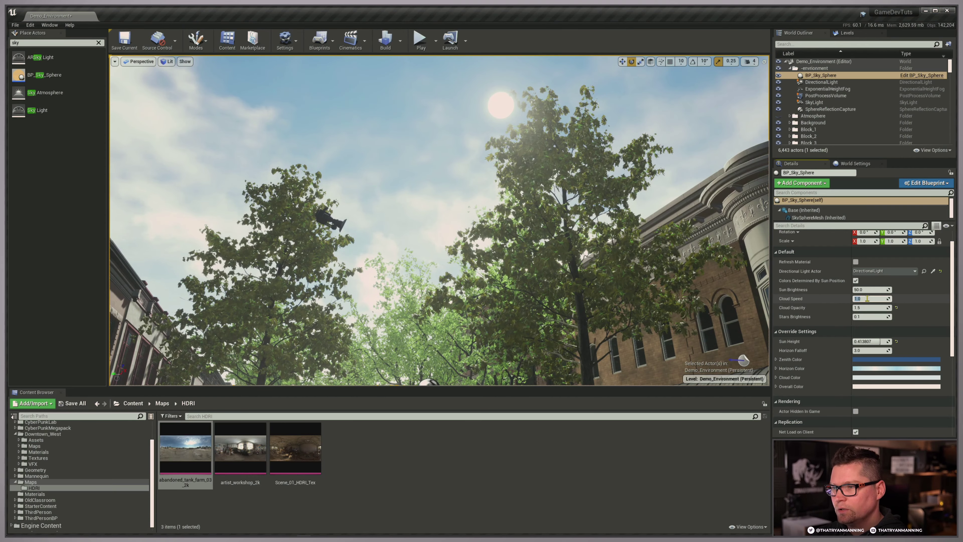
key("Return")
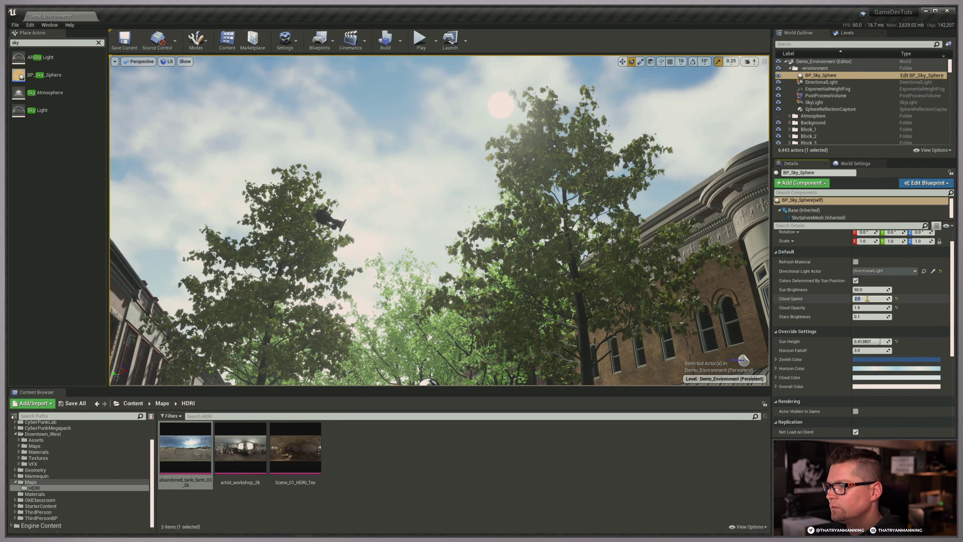
right_click_drag(561, 212, 552, 272)
key("g")
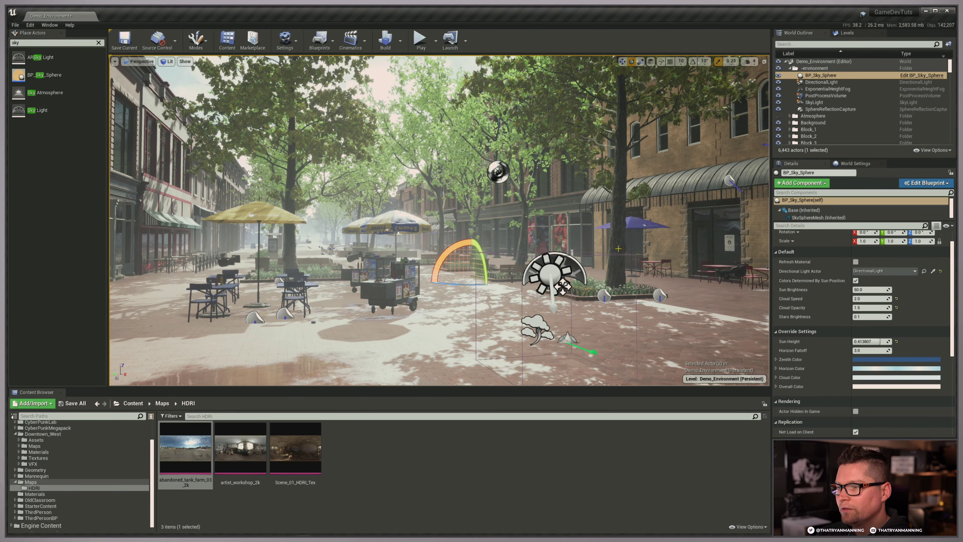
key("g")
right_click_drag(615, 248, 613, 249)
key("d")
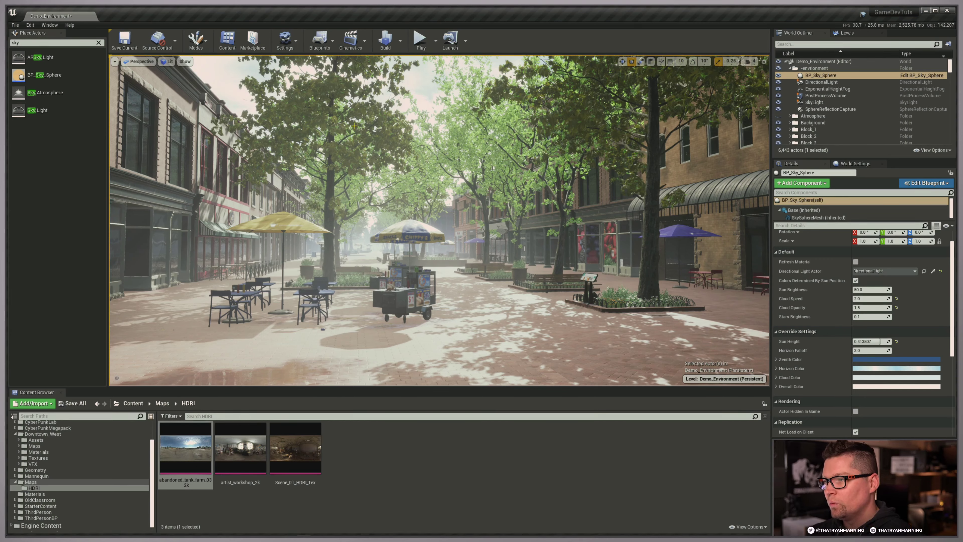
Step: Find the distance options across all project settings and enable Generate Mesh Distance Fields in the rendering settings
left_click(30, 25)
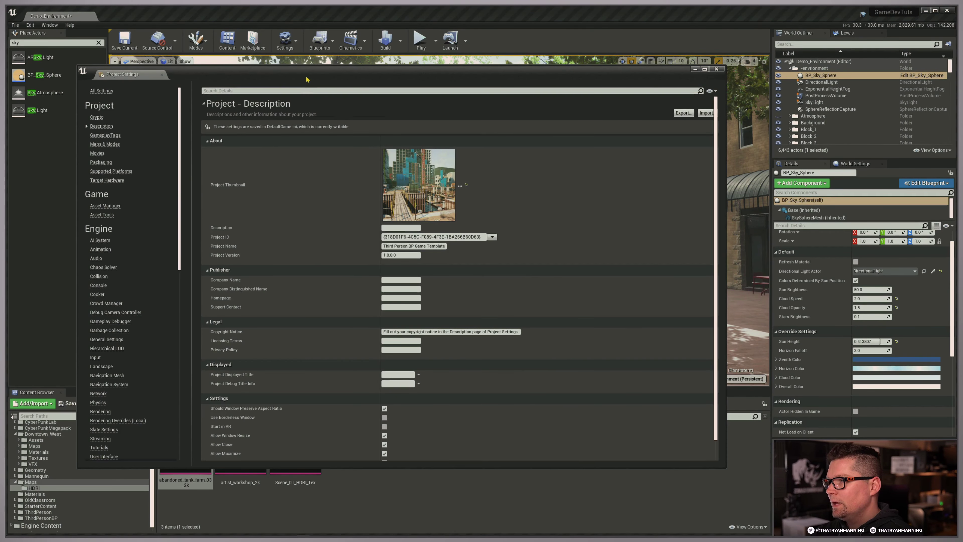
left_click_drag(307, 79, 357, 74)
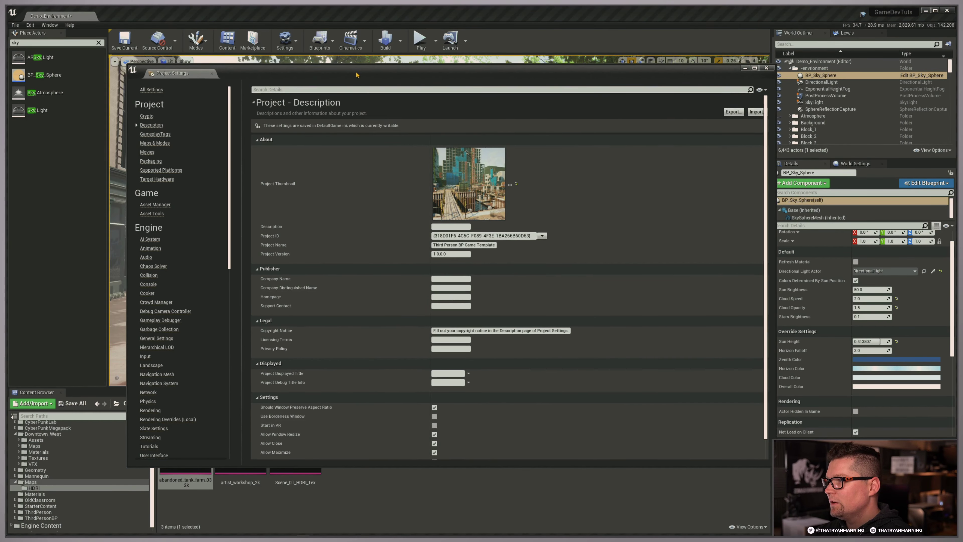
left_click(185, 90)
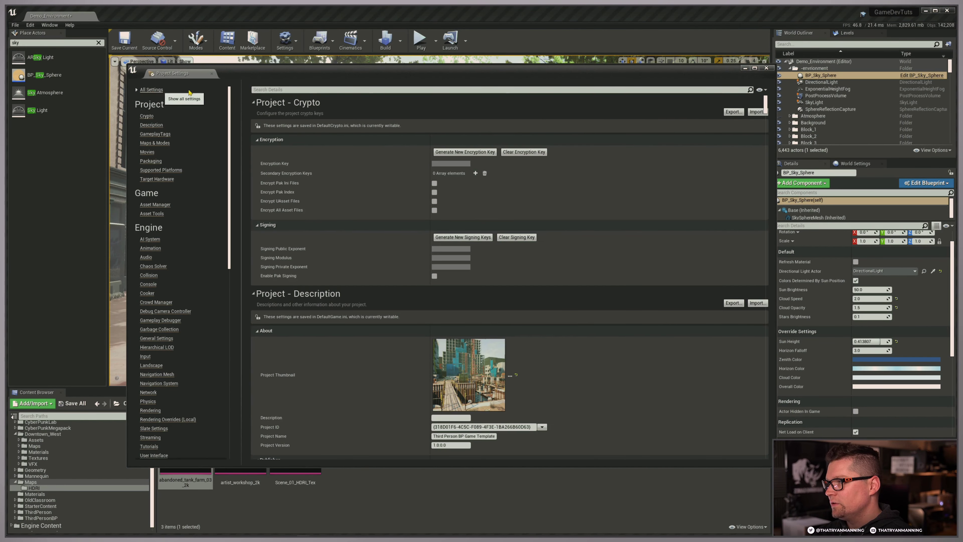
left_click(285, 89)
type("distanc")
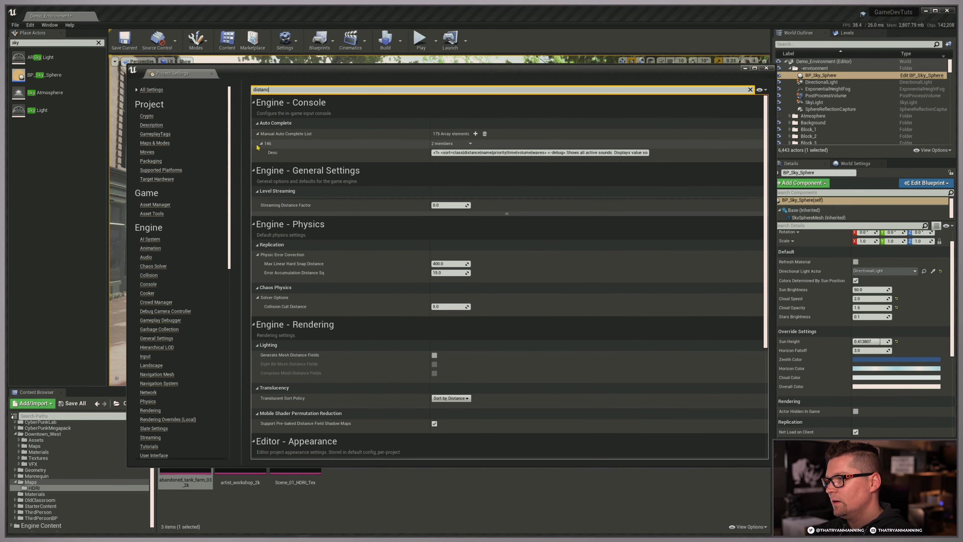
scroll(319, 226, "down", 3)
scroll(319, 225, "down", 1)
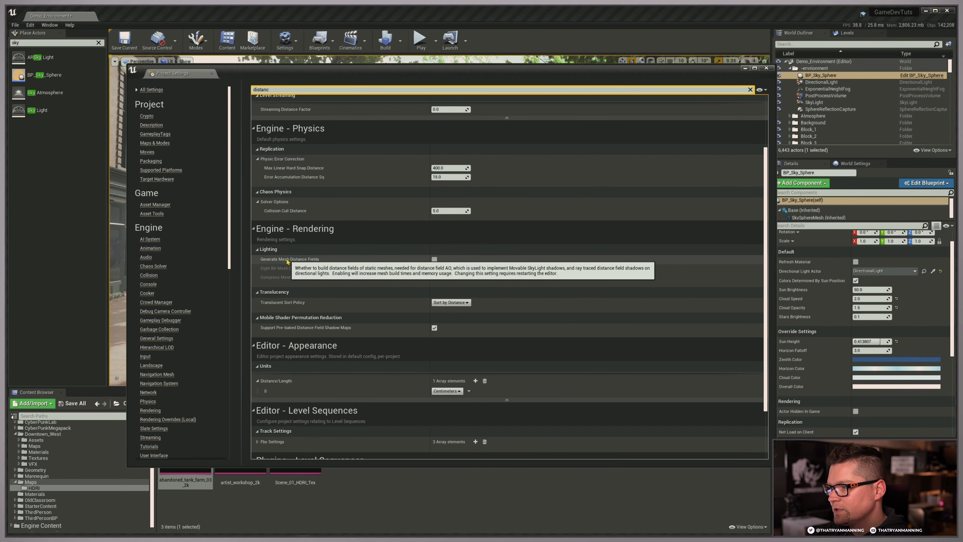
left_click(434, 259)
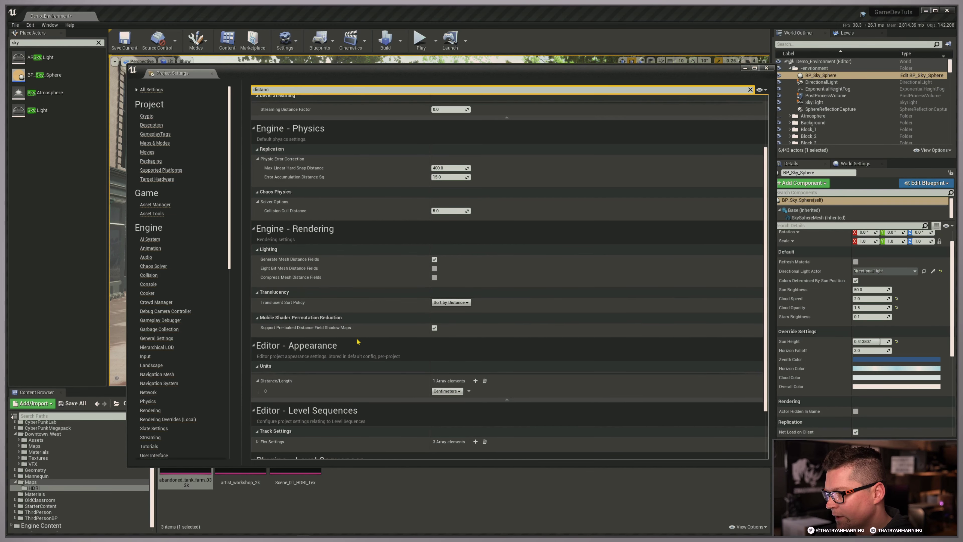
scroll(355, 339, "down", 3)
scroll(357, 338, "up", 6)
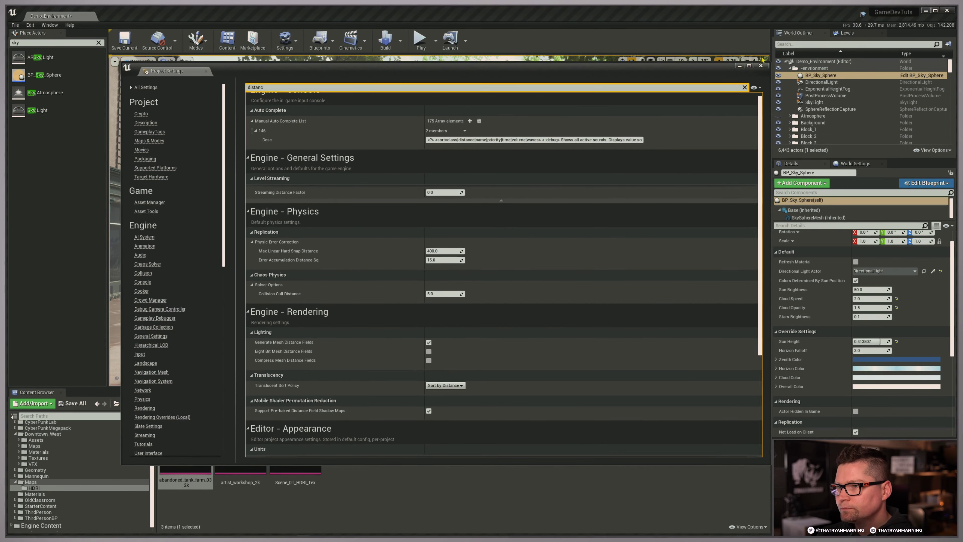
left_click(766, 68)
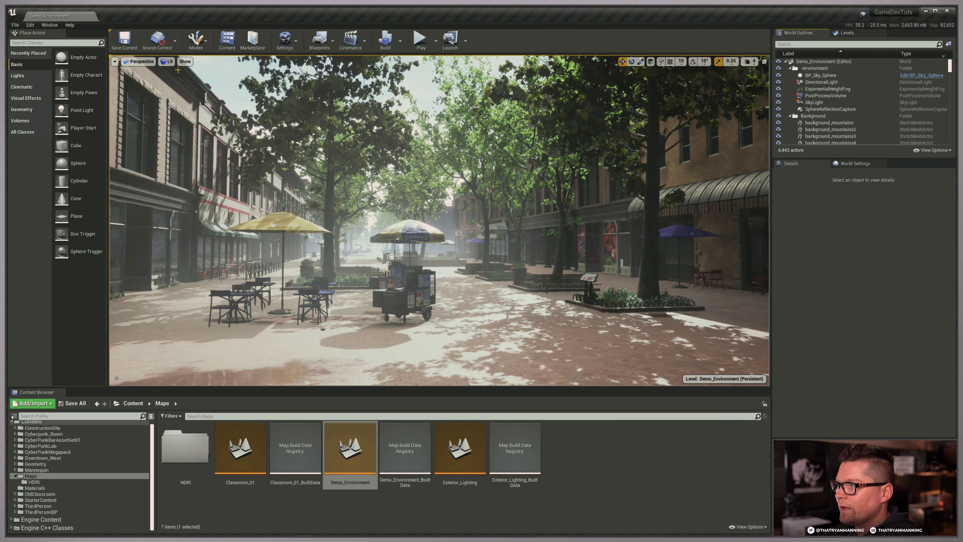
Step: Show the Distance Field Ambient Occlusion visualization in the viewport to inspect the street's occlusion
left_click(184, 63)
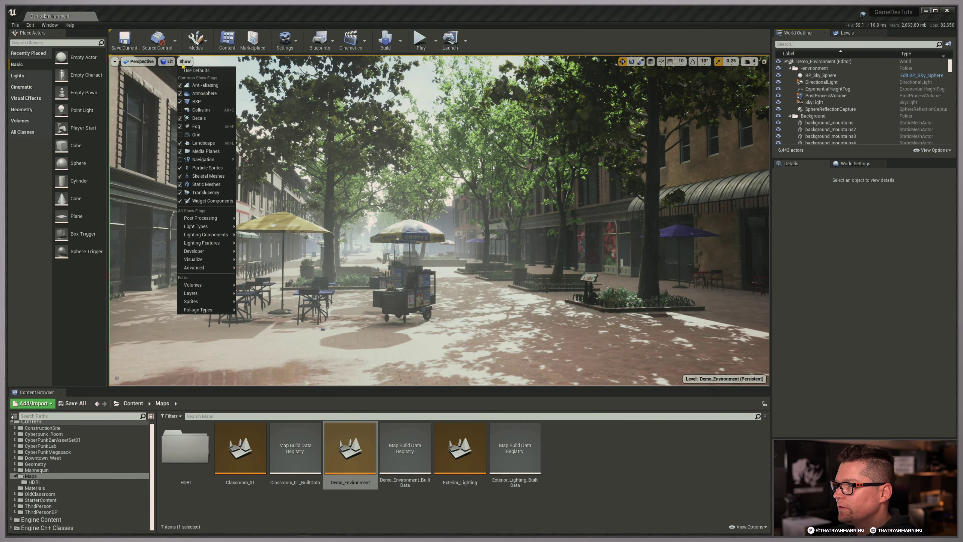
mouse_move(197, 259)
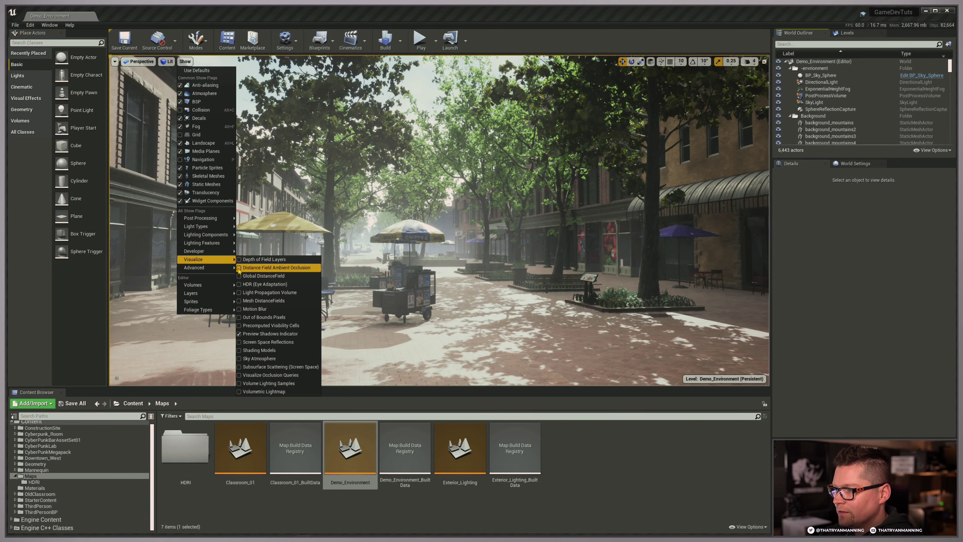
left_click(238, 267)
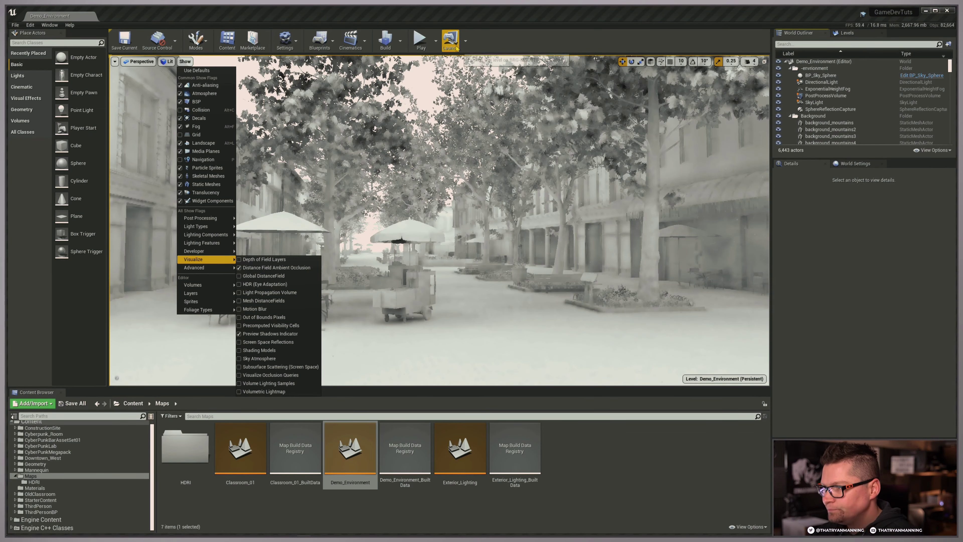
left_click(463, 28)
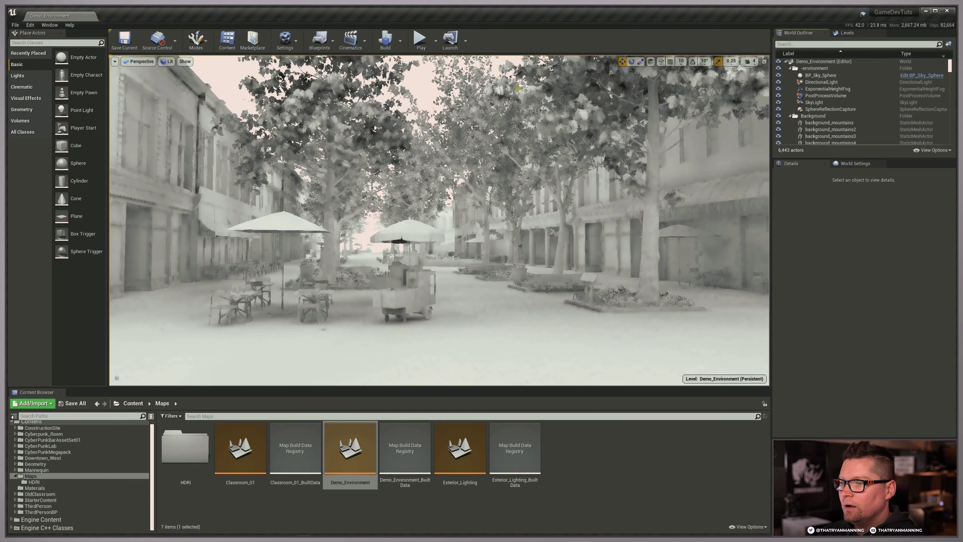
Step: Turn off the Distance Field Ambient Occlusion visualization and return to the normal lit view of the street
left_click(185, 61)
mouse_move(204, 269)
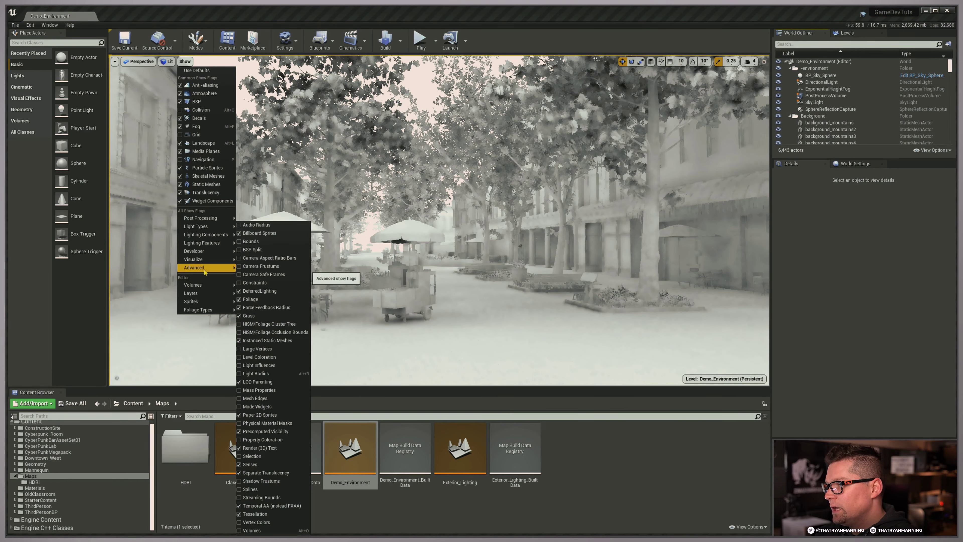
left_click(244, 267)
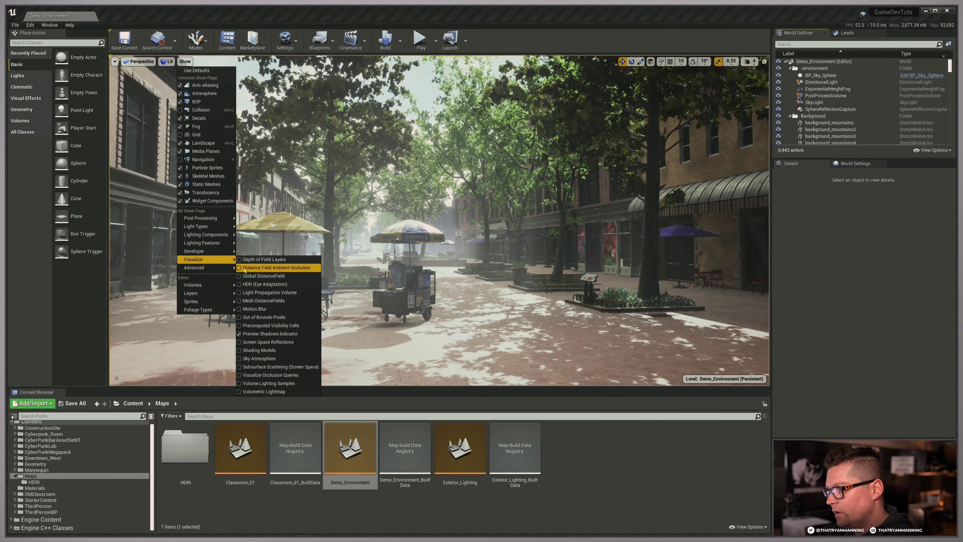
left_click(505, 36)
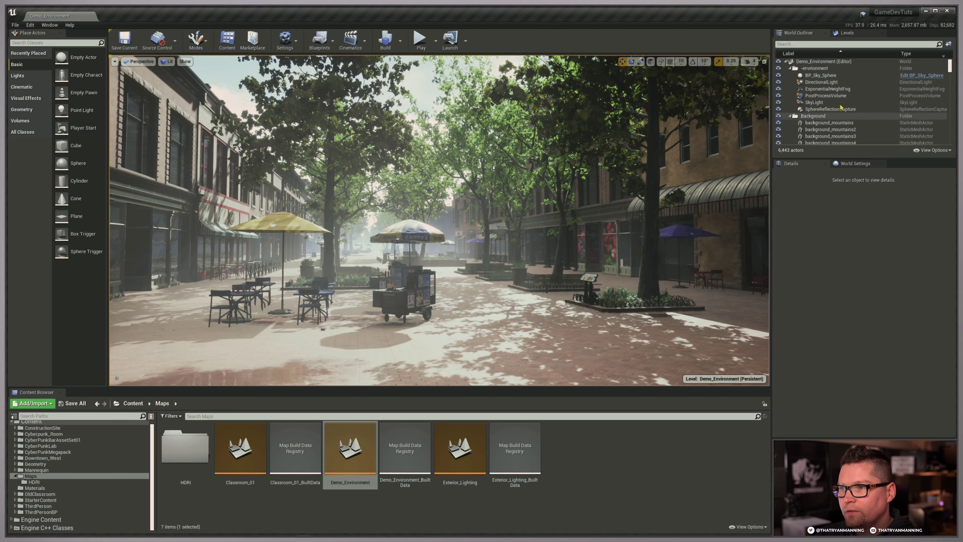
Step: Enable Distance Field Shadows on the directional light and restore its DistanceField Shadow Distance to the default 30000
left_click(822, 82)
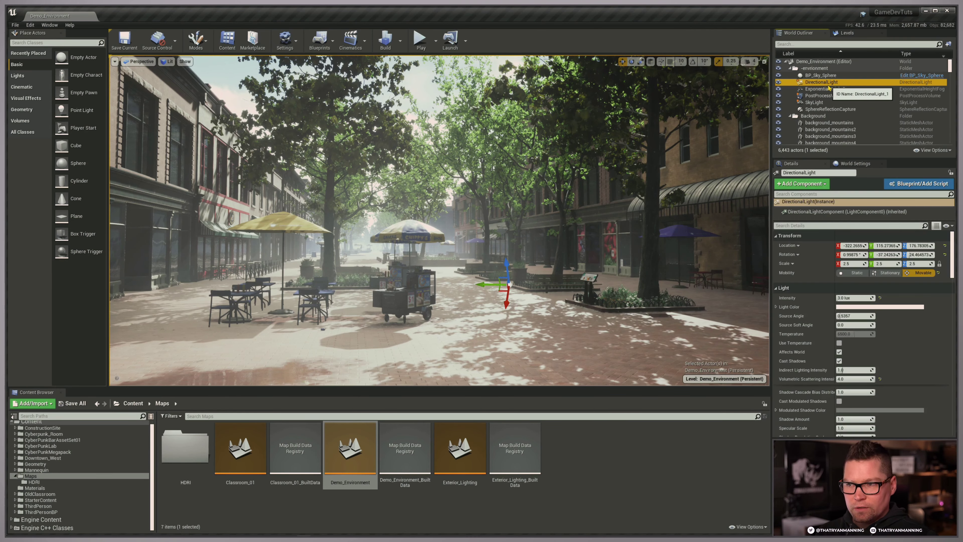
left_click(814, 225)
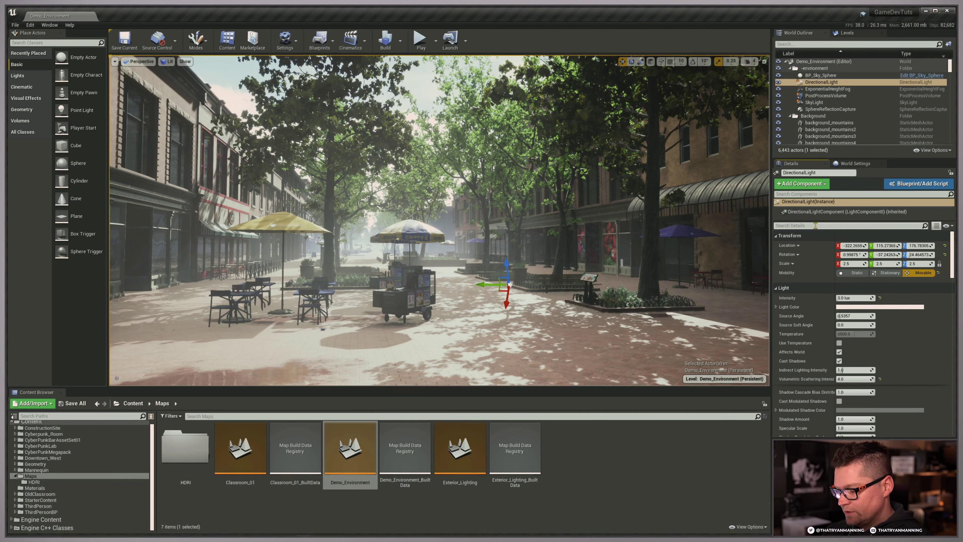
type("Dista")
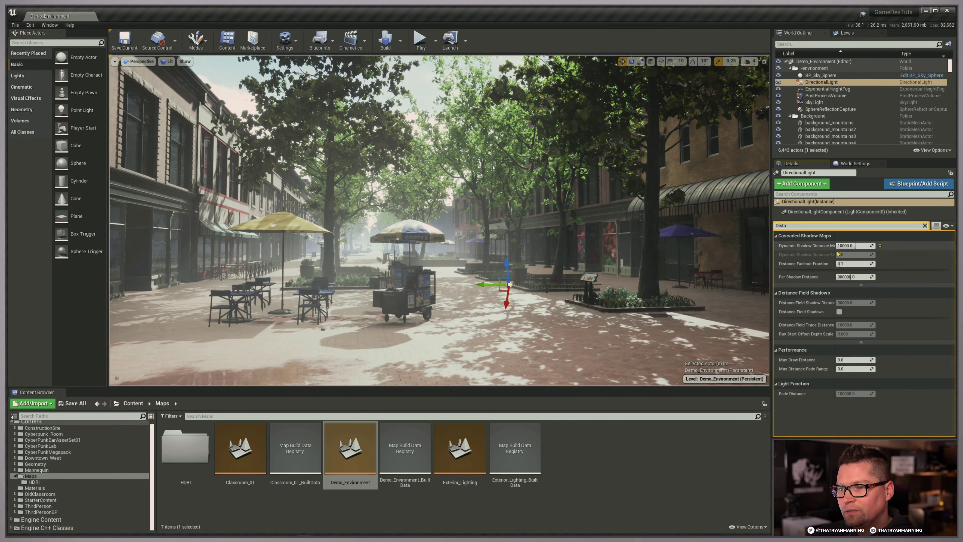
left_click_drag(837, 254, 845, 254)
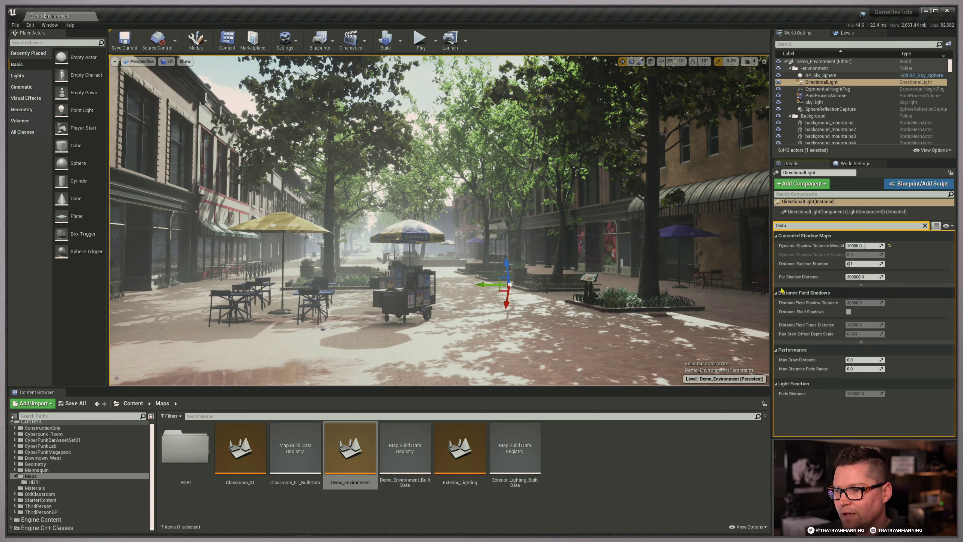
left_click(848, 312)
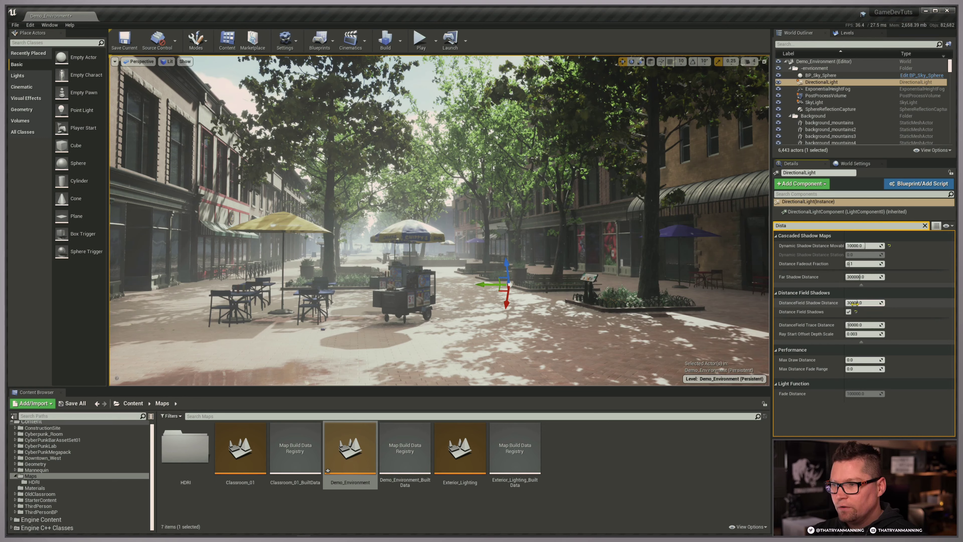
left_click(848, 312)
left_click(849, 313)
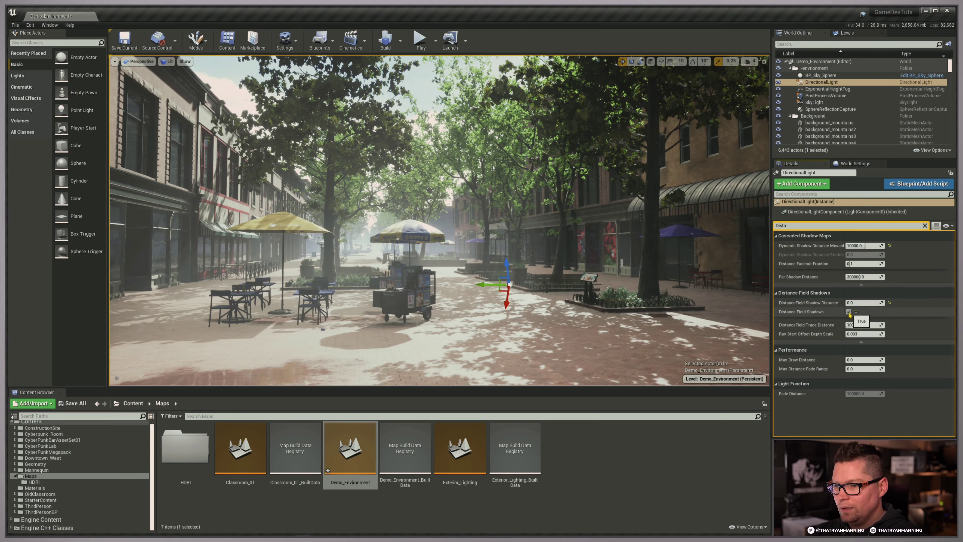
left_click_drag(849, 303, 883, 303)
left_click(890, 302)
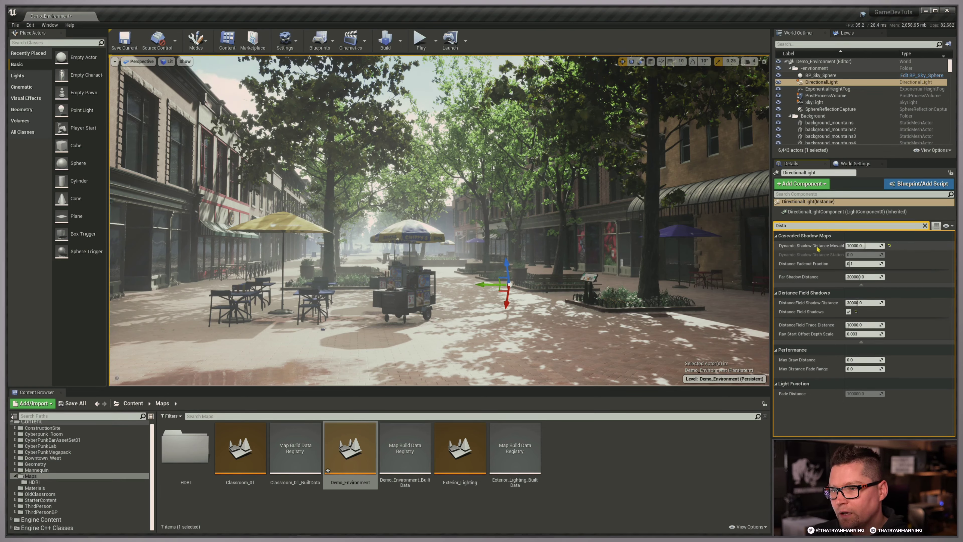
Step: Try a different Dynamic Shadow Distance MovableLight on the directional light, reset it to the default 20000, and clear the details filter
left_click_drag(845, 249, 914, 248)
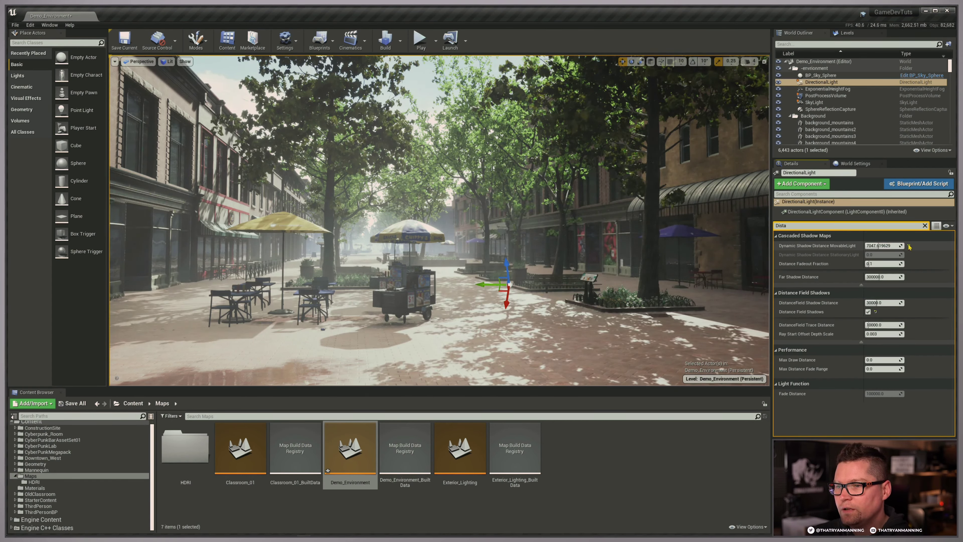
left_click(909, 247)
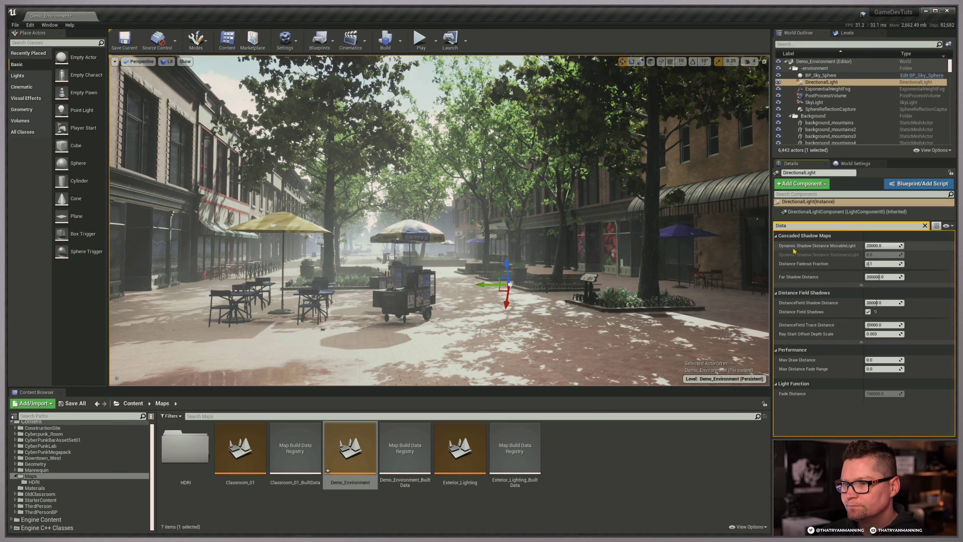
left_click(925, 226)
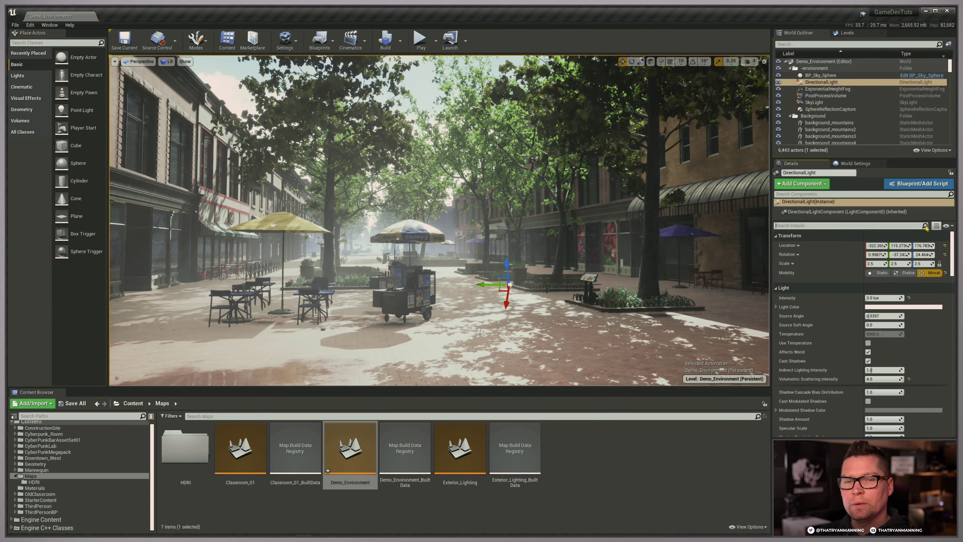
Step: Compare the SkyLight's Static, Stationary and Movable mobility options by their effect on the street's lighting
left_click(819, 103)
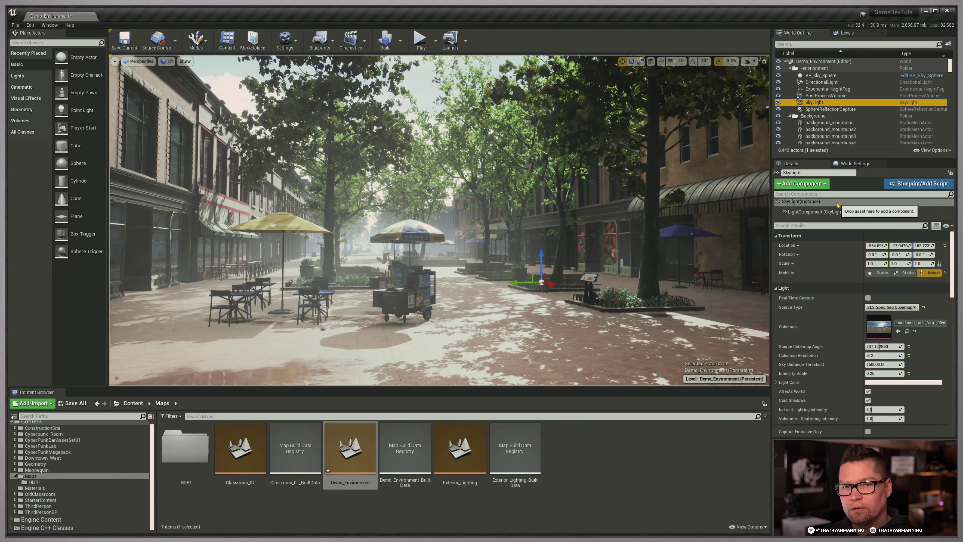
left_click(869, 273)
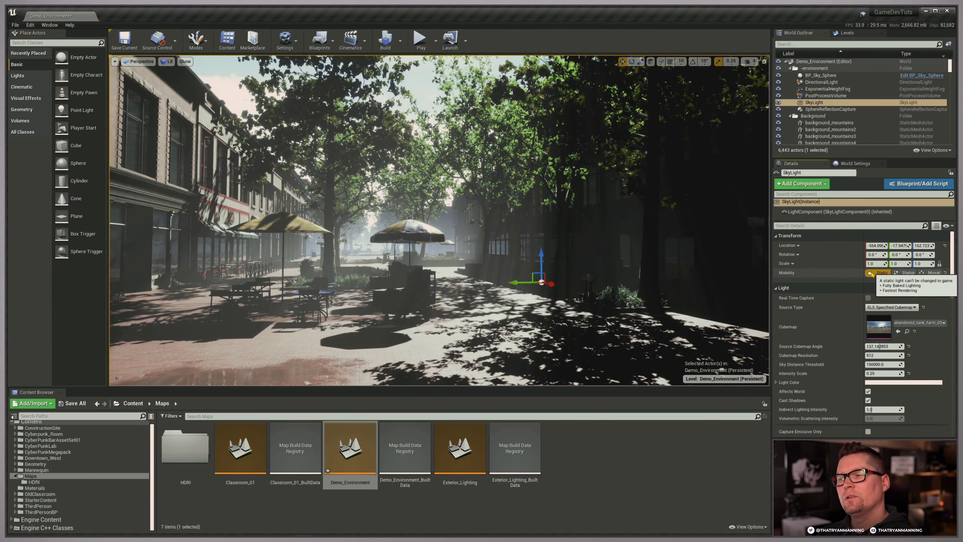
left_click(897, 273)
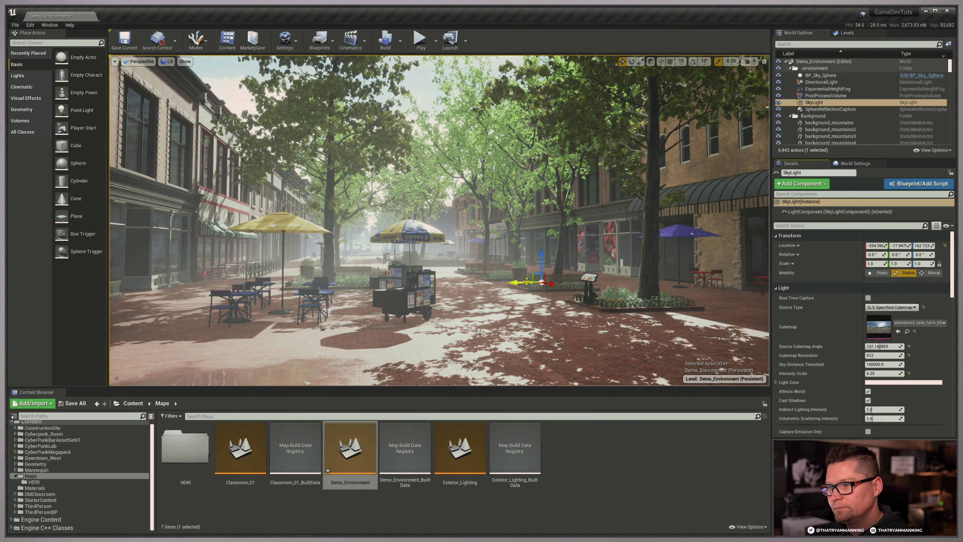
left_click(932, 273)
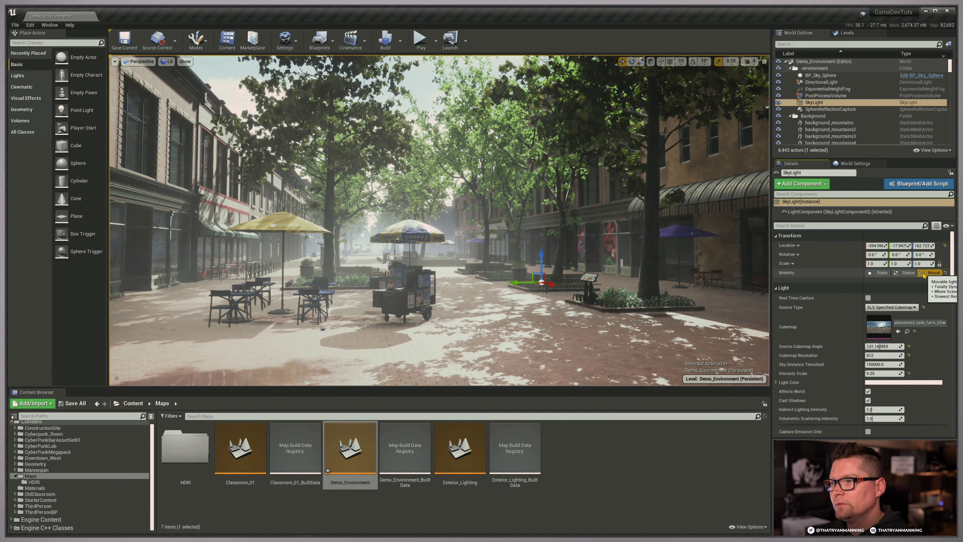
left_click(910, 273)
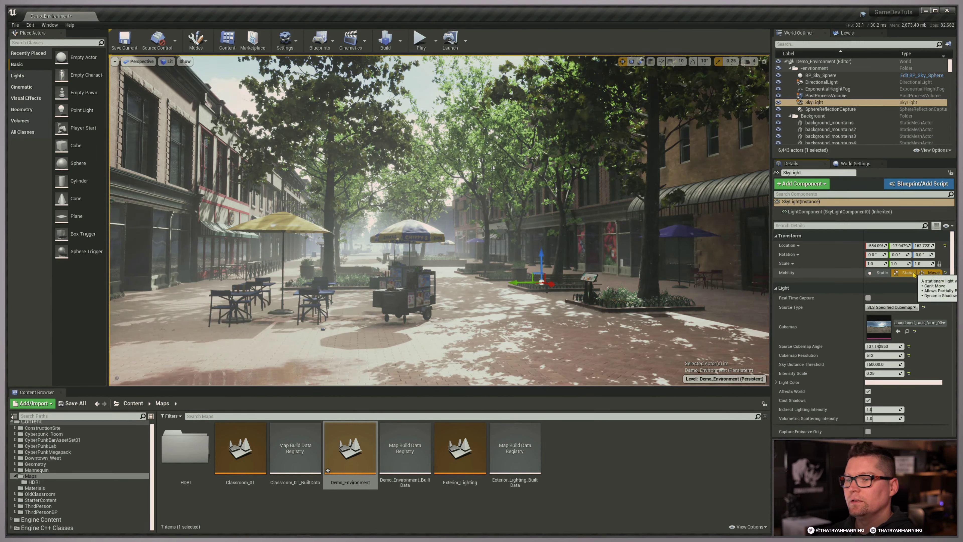
left_click(934, 273)
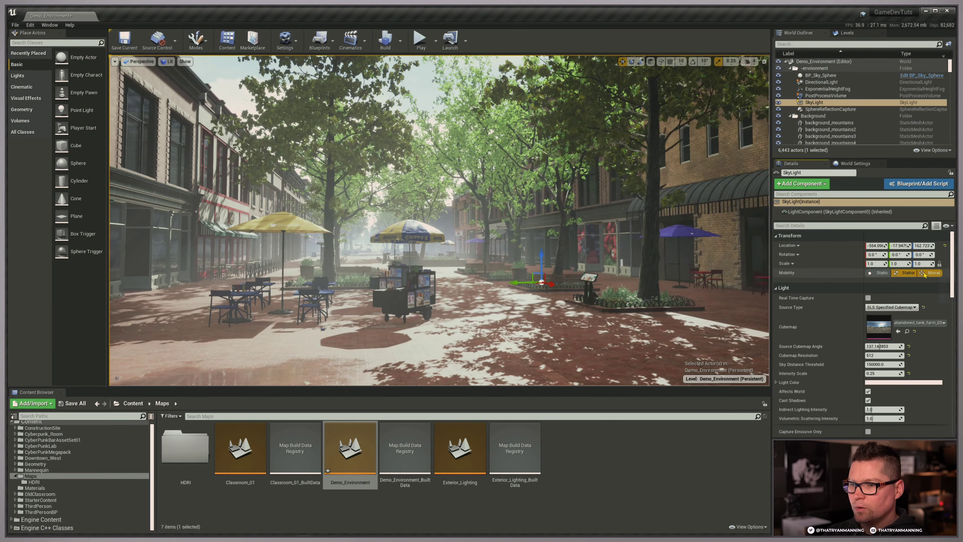
Step: Make the SkyLight Movable, try a Distance Field Ambient Occlusion Max Distance of 1500, and reset it to the default 1000
left_click(908, 273)
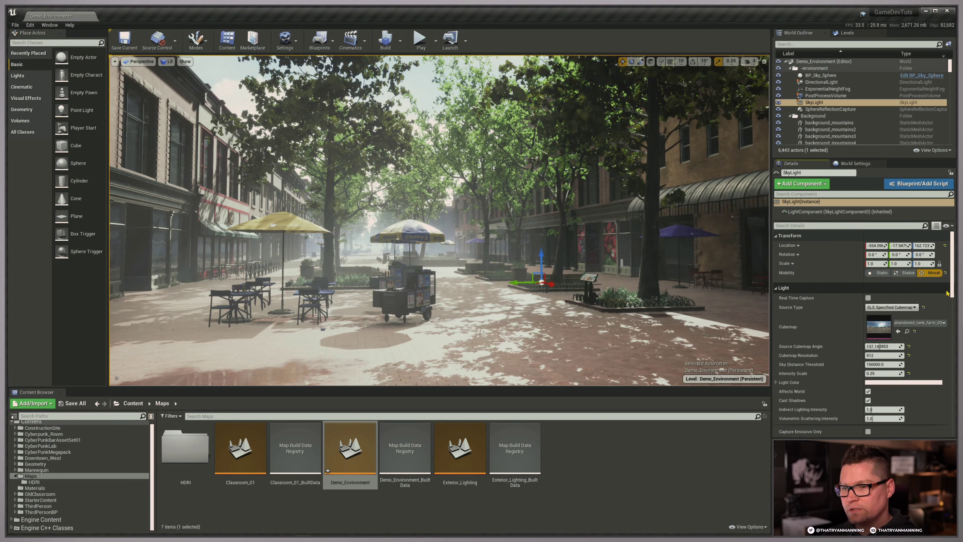
scroll(955, 290, "down", 3)
scroll(956, 292, "down", 8)
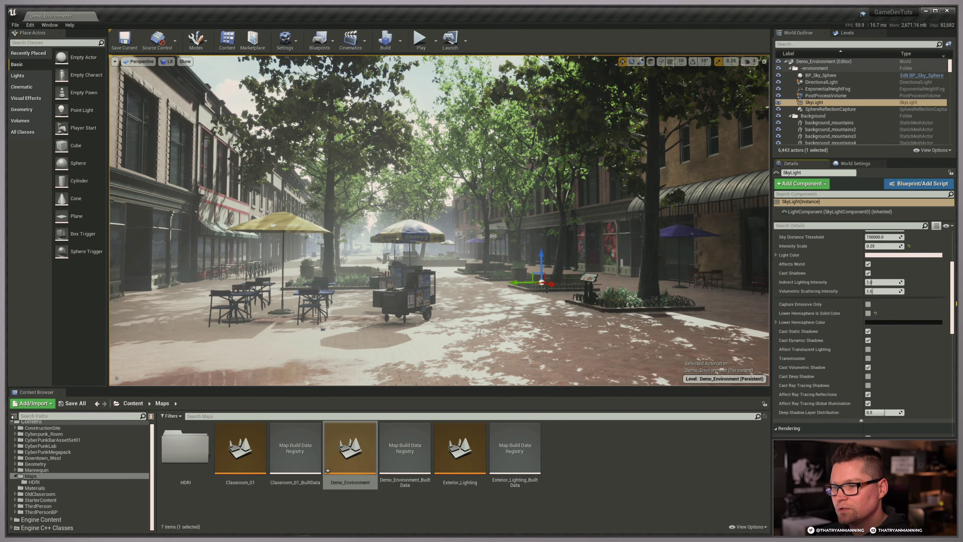
scroll(953, 303, "down", 3)
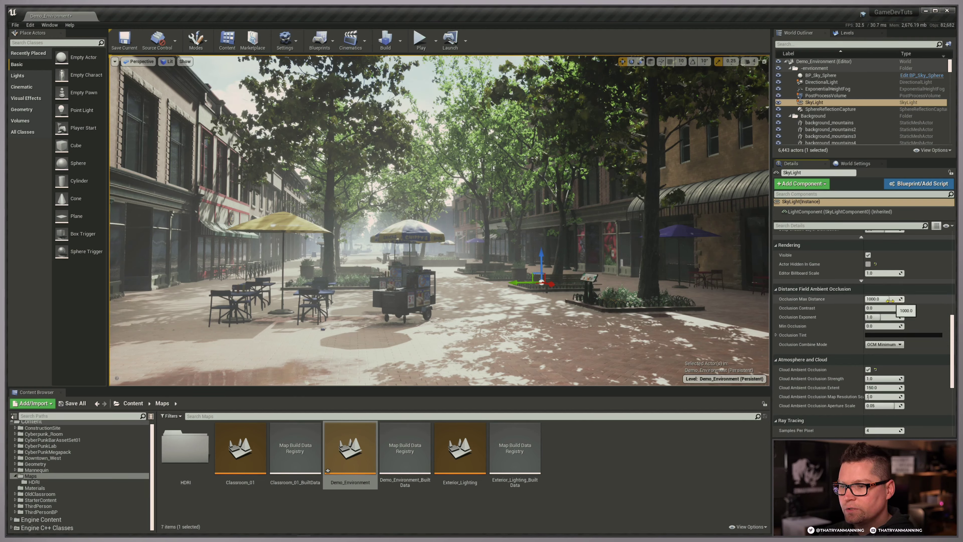
left_click_drag(887, 299, 895, 299)
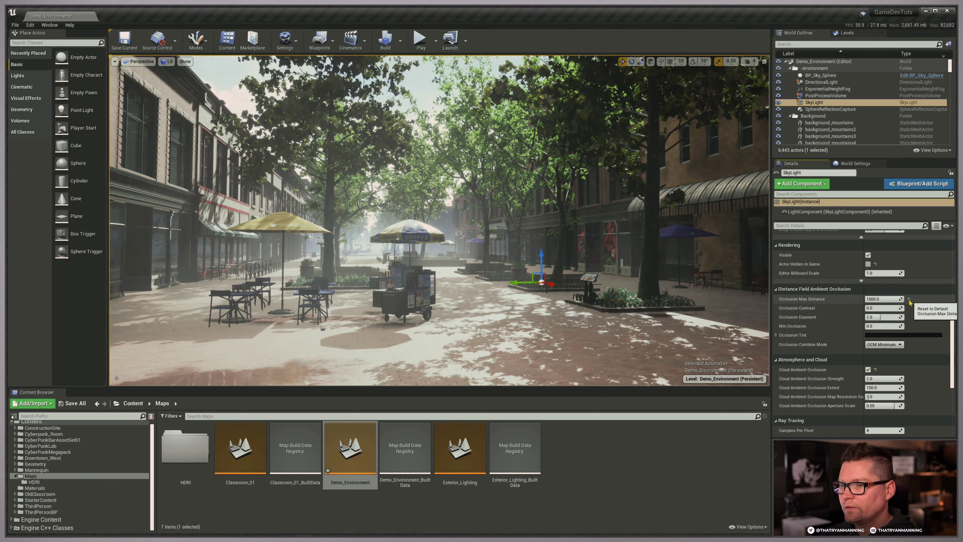
left_click(909, 299)
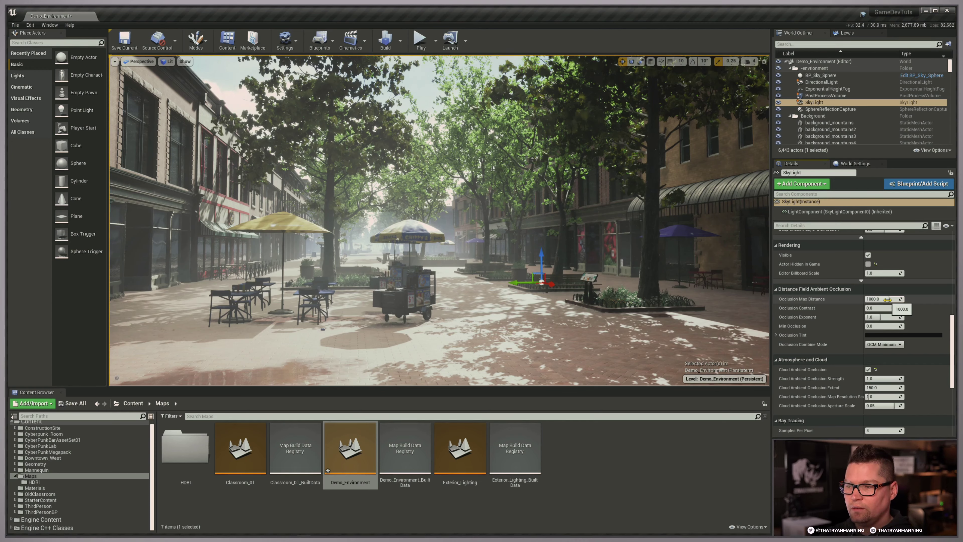
mouse_move(815, 303)
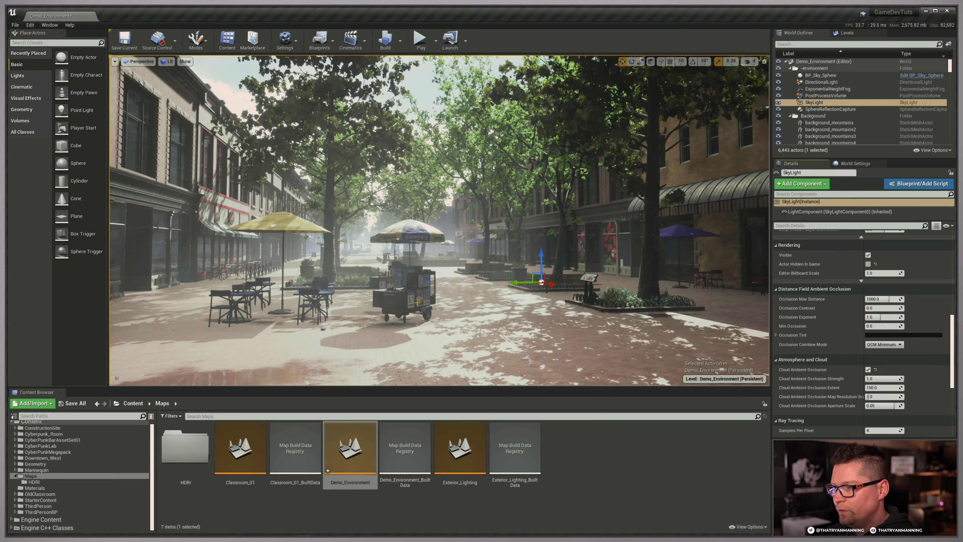
left_click(410, 279)
left_click(640, 279)
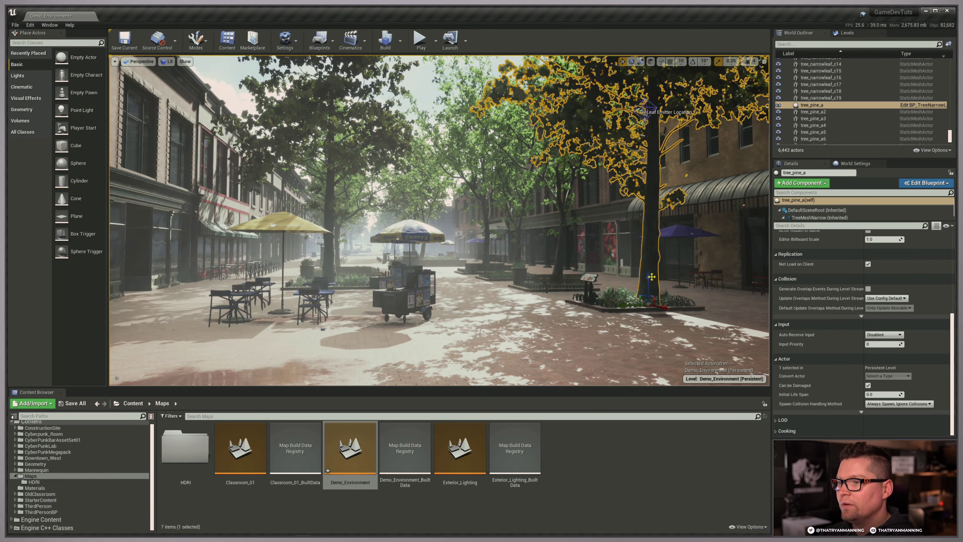
key("Escape")
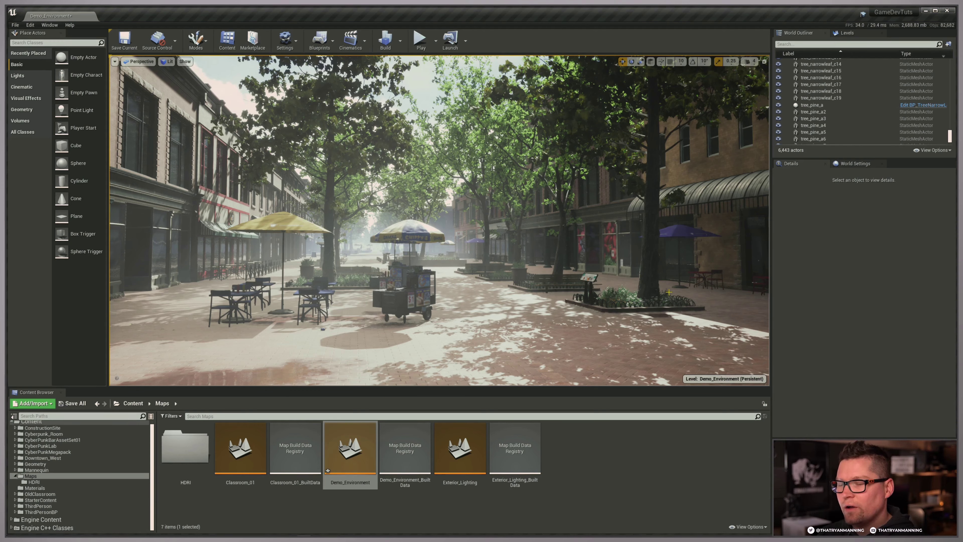
Step: Reselect the SkyLight and try an Occlusion Max Distance of 500, checking the shaded area by the corner cafe
left_click_drag(950, 137, 948, 62)
left_click(812, 103)
scroll(803, 303, "down", 10)
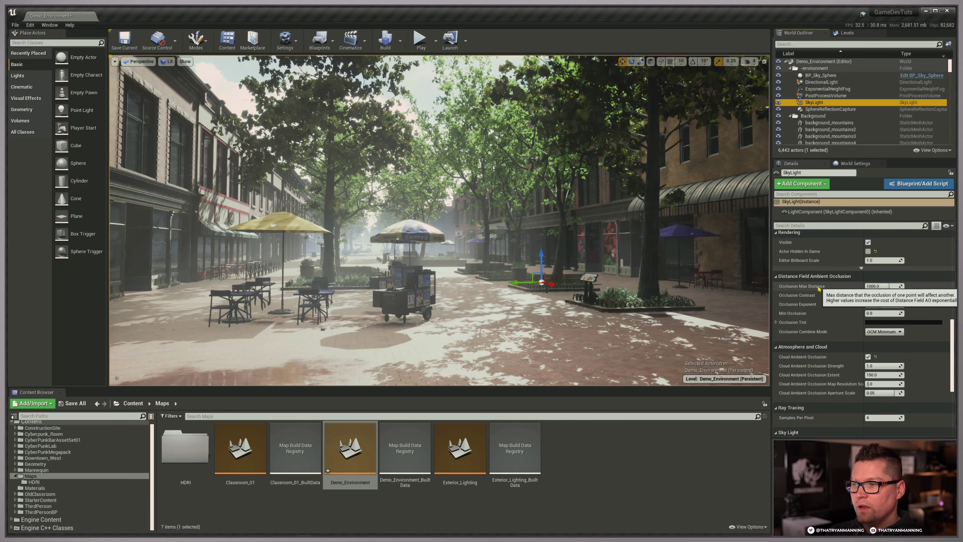
left_click(876, 286)
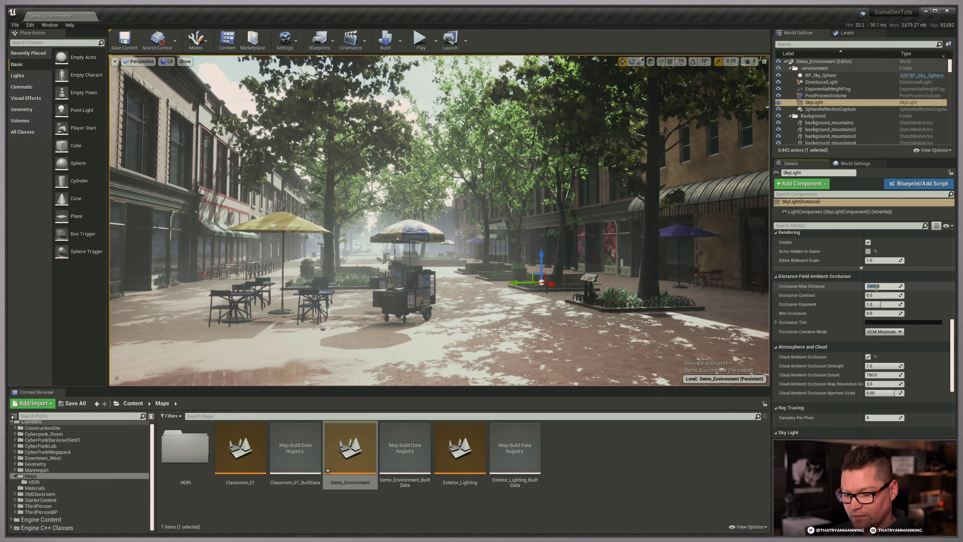
type("500")
key("Return")
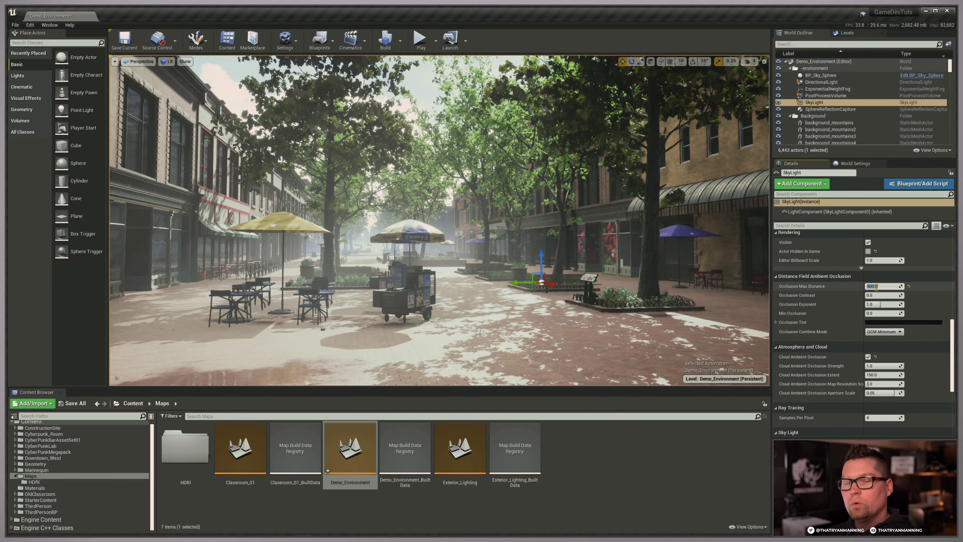
right_click_drag(656, 158, 694, 157)
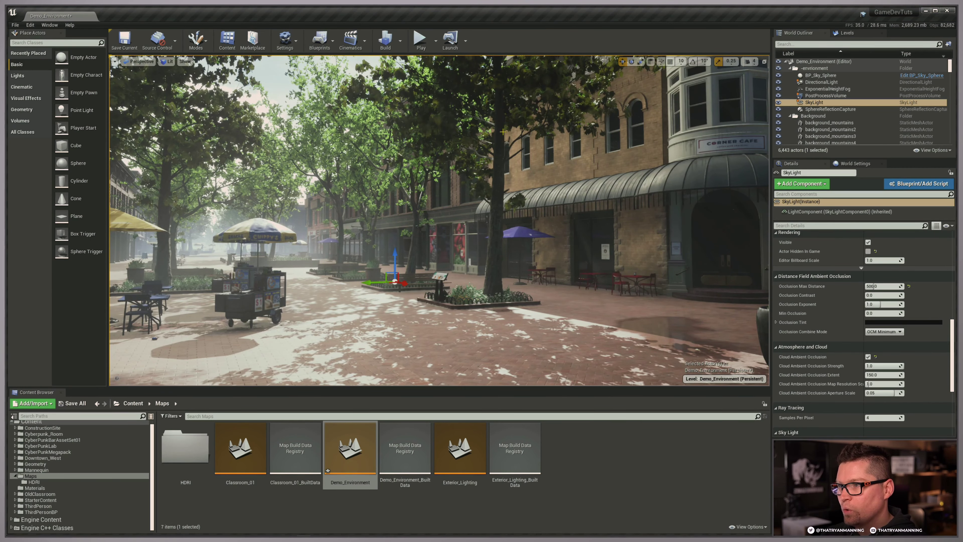
Step: Compare Occlusion Max Distance values of 1500 and 1000 on the SkyLight, and keep 1500
left_click_drag(875, 286, 904, 287)
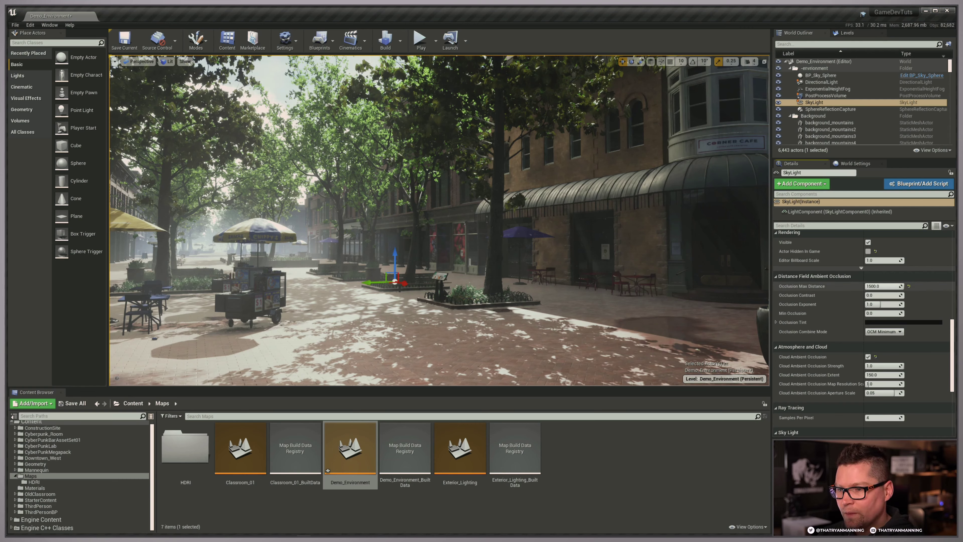
left_click(891, 286)
type("1500")
key("Return")
type("1000")
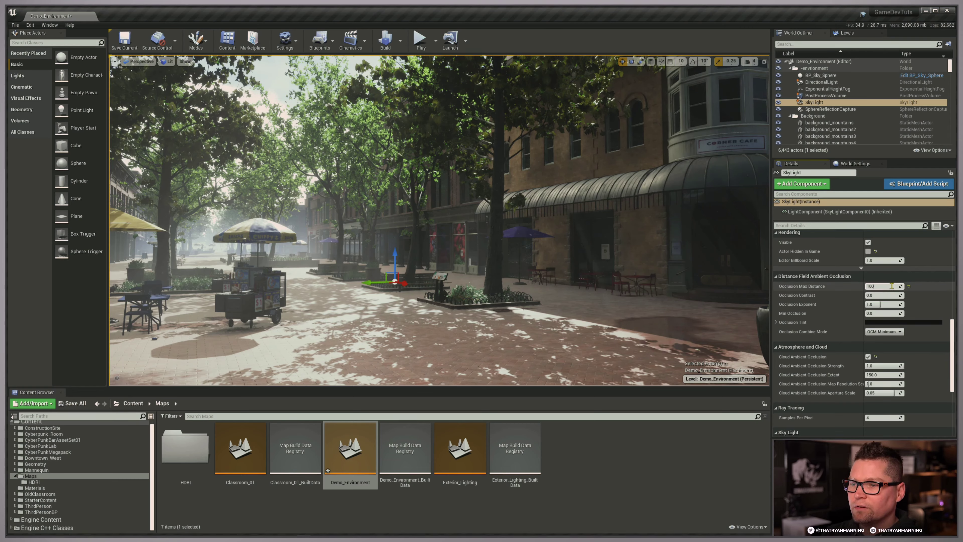
key("Return")
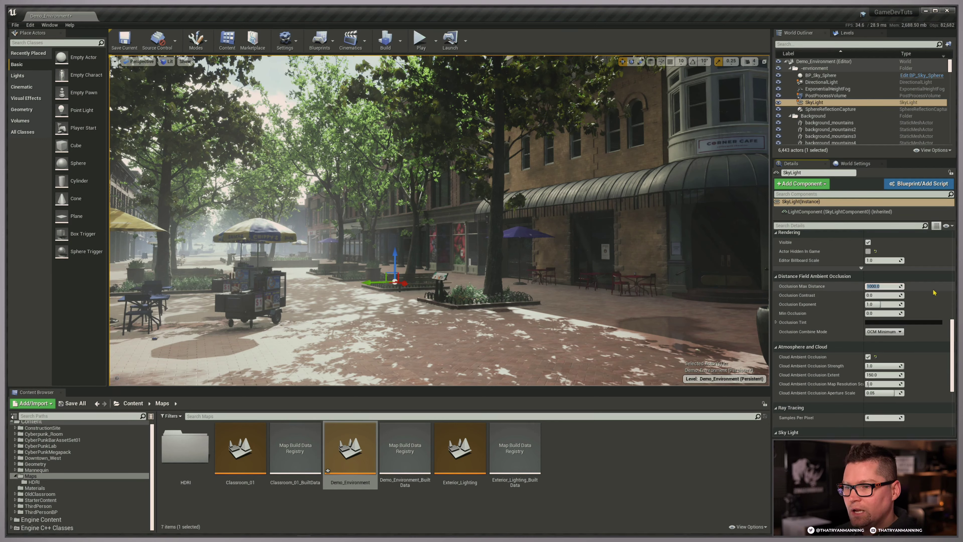
key("ctrl+z")
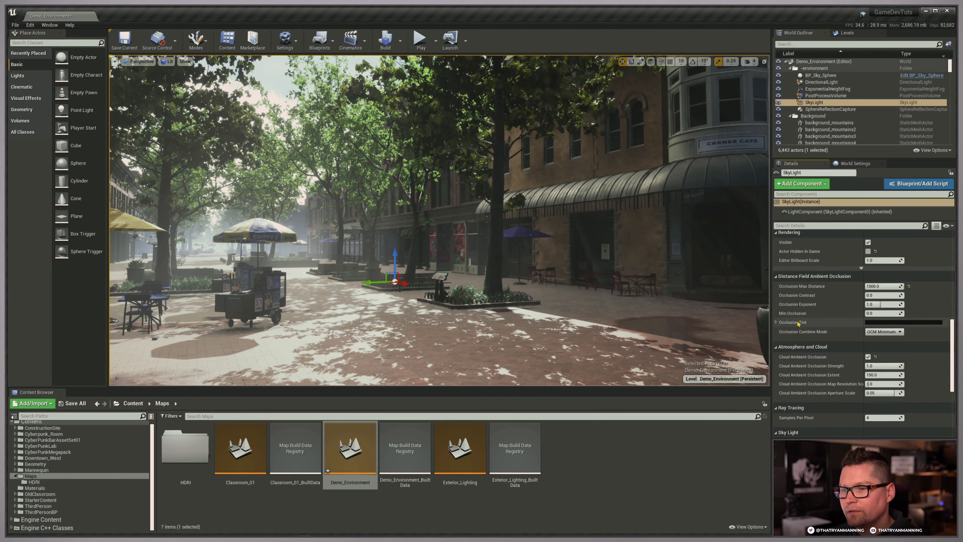
Step: Try a different Occlusion Exponent on the SkyLight, reset it to default, and test the Occlusion Contrast, leaving it at 0
mouse_move(880, 304)
left_mouse_down()
mouse_move(895, 304)
mouse_move(885, 303)
left_mouse_up()
left_click(909, 305)
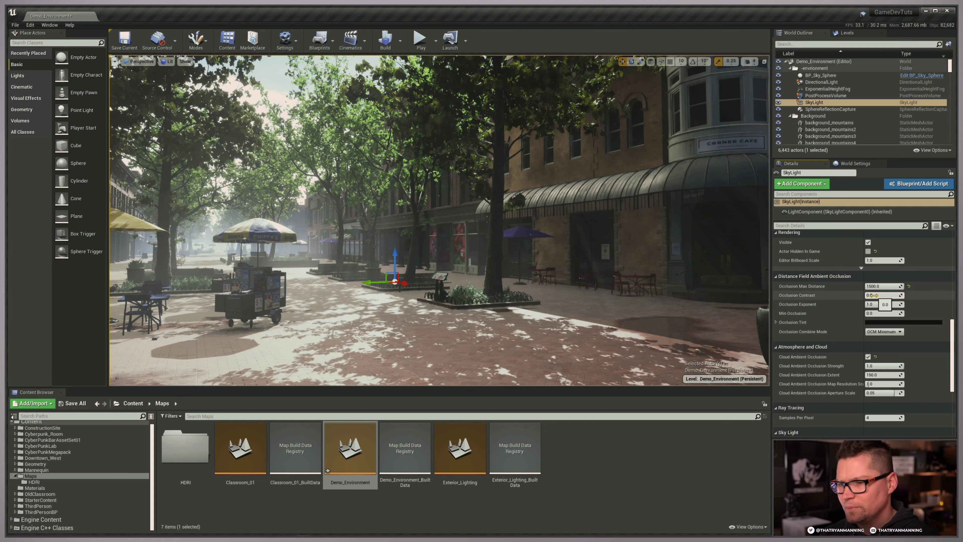
left_click_drag(875, 296, 874, 296)
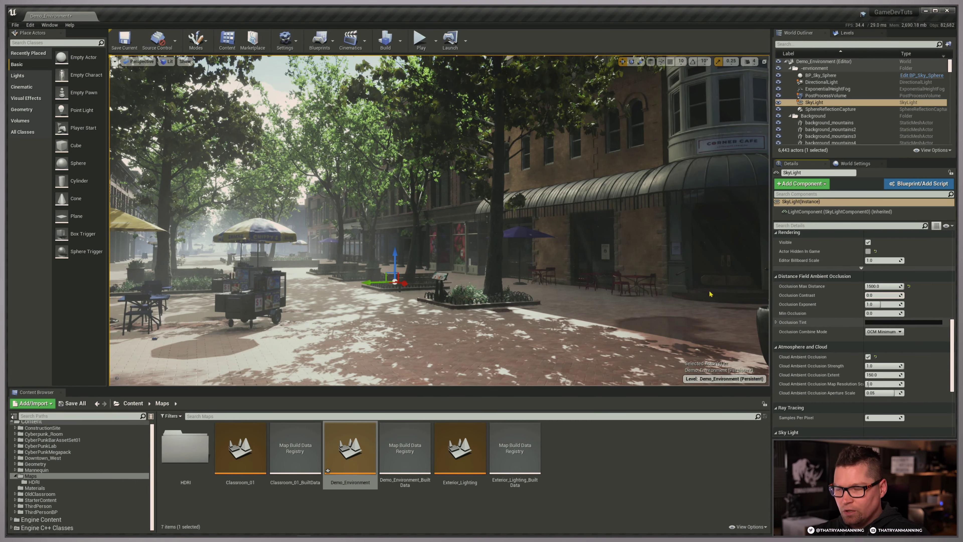
Step: Open the SkyLight's Occlusion Tint color for editing and set its Value to 0.18 with the street in view
right_click_drag(636, 275, 598, 269)
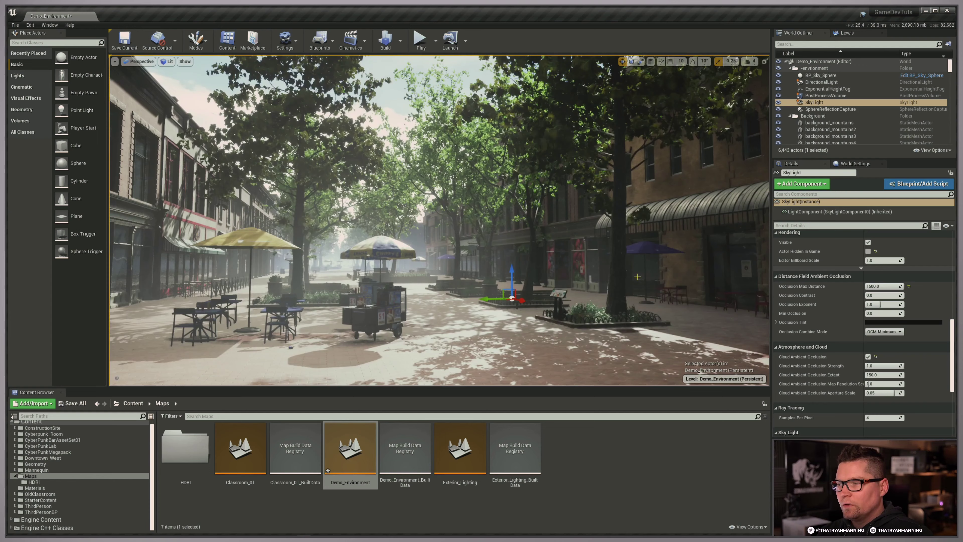
left_click(895, 322)
left_click_drag(925, 326, 646, 279)
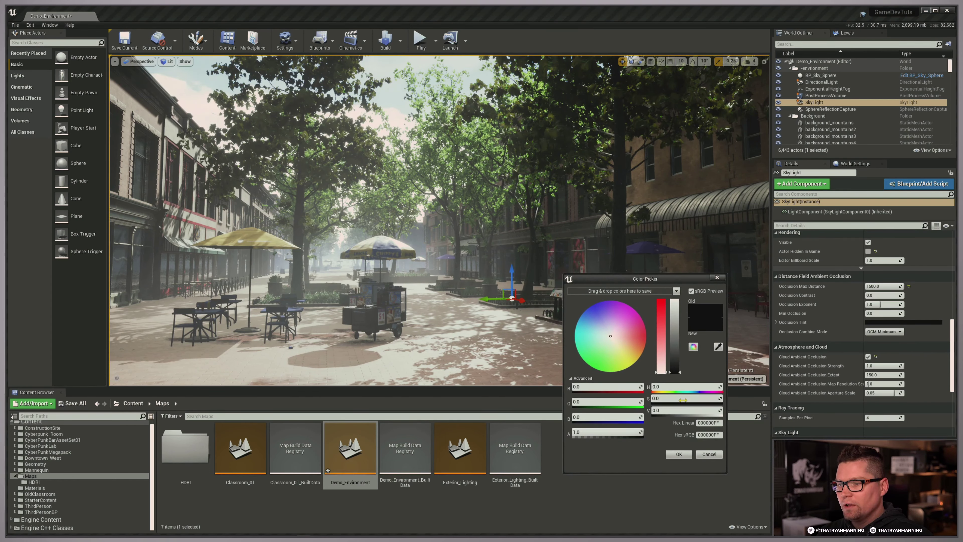
left_click_drag(662, 283, 684, 288)
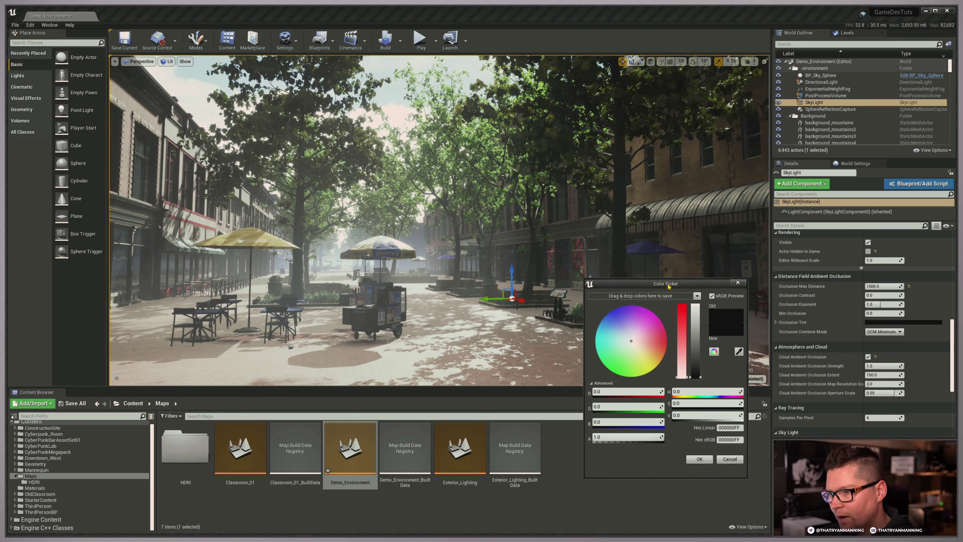
left_click_drag(668, 286, 516, 288)
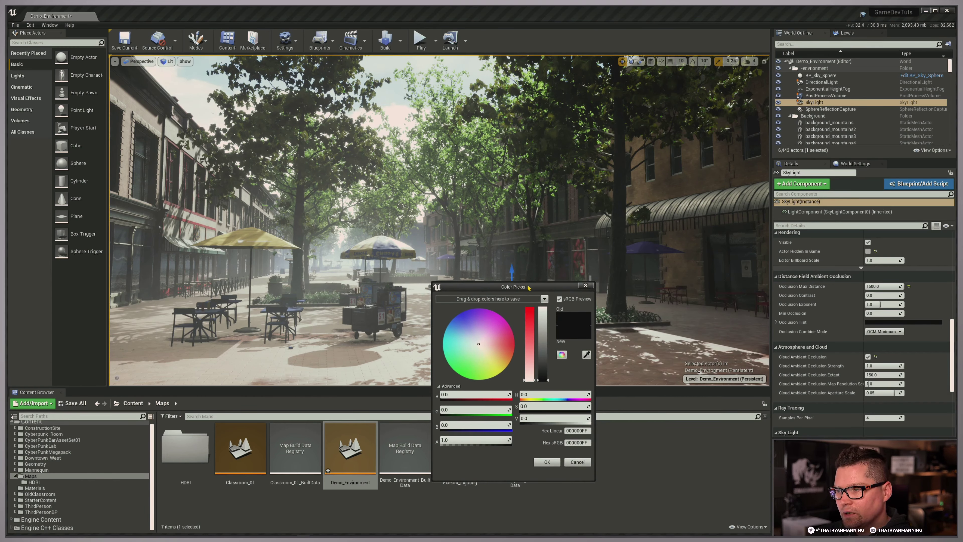
left_click(537, 419)
type("0.18")
key("Return")
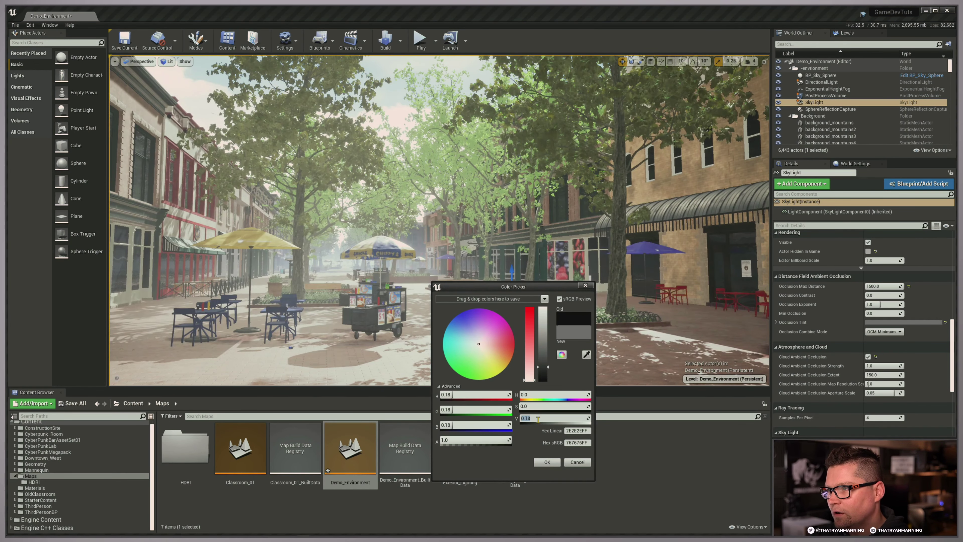
Step: Try darker gray Occlusion Tint Values of 0.09, 0.031, 0.005 and 0.026 on the SkyLight
left_click_drag(532, 288, 553, 282)
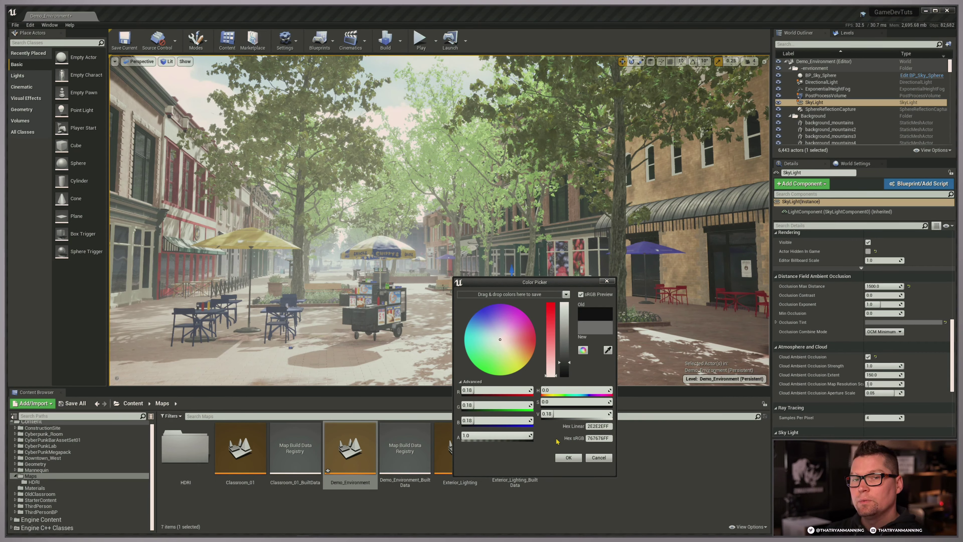
left_click(554, 413)
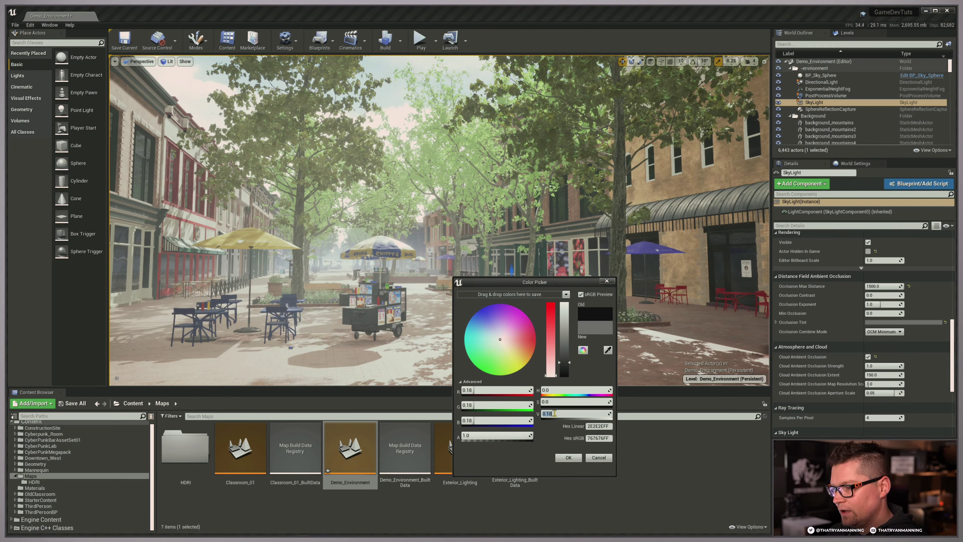
type(".09")
key("Return")
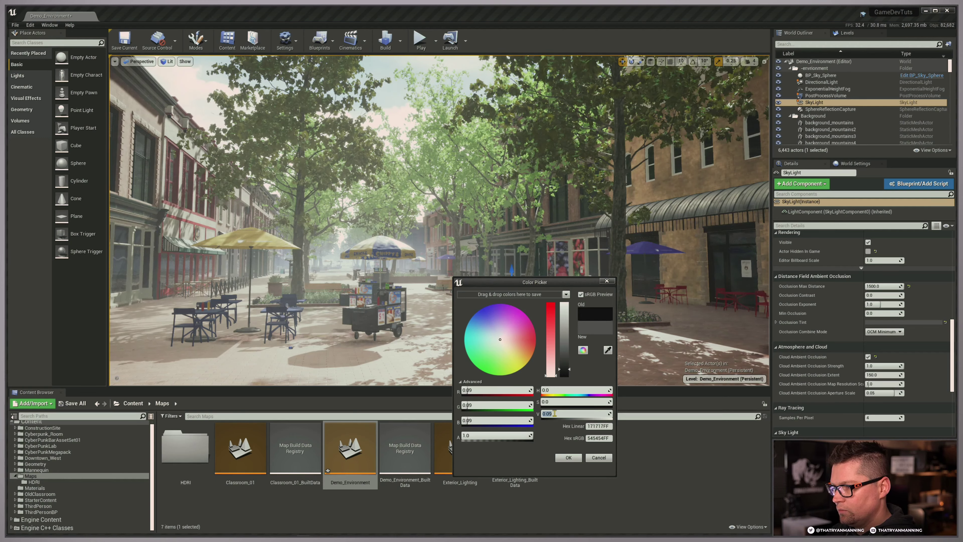
type(".085")
key("Return")
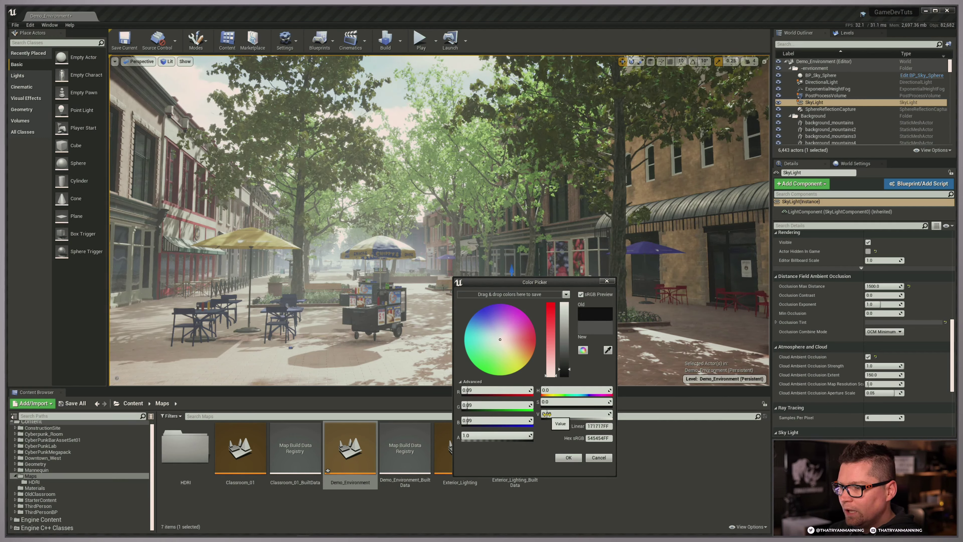
type(".016")
key("Return")
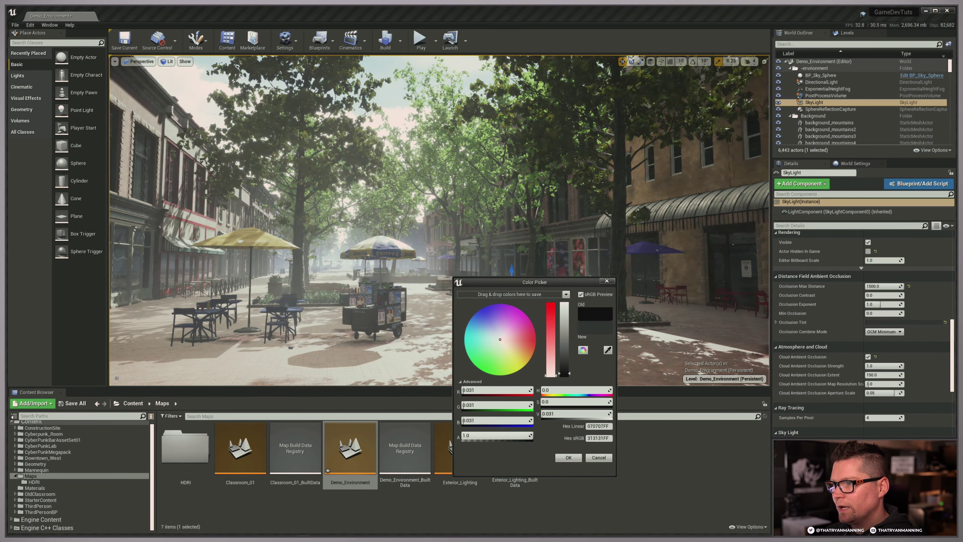
type(".01")
key("Return")
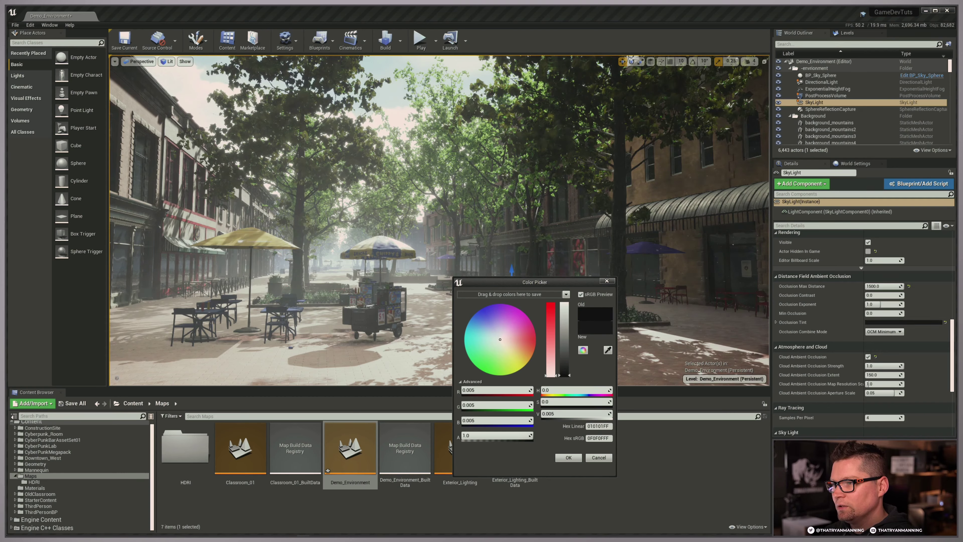
type(".026")
key("Return")
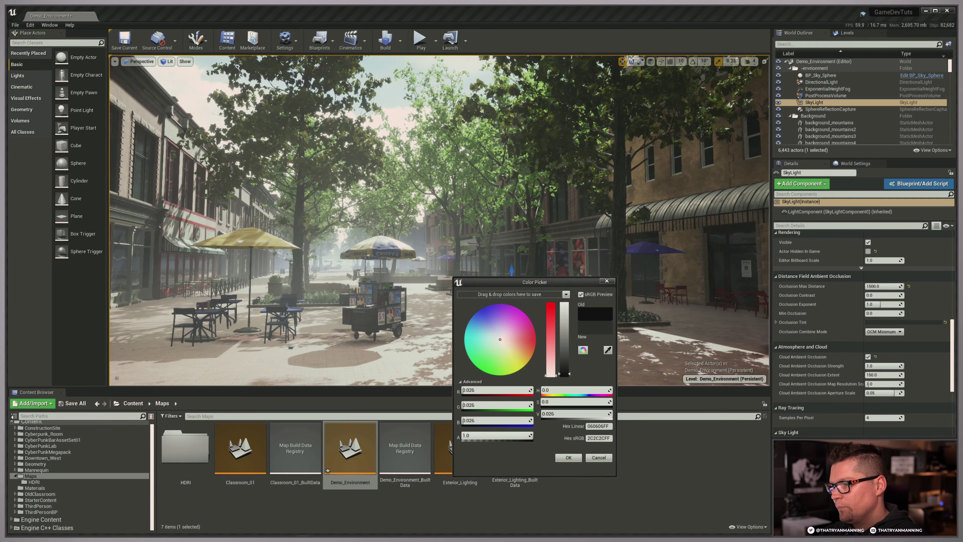
Step: Sweep the Occlusion Tint's brightness between lighter and darker grays, settle on a Value of about 0.026, and accept the color
left_click_drag(565, 374, 565, 371)
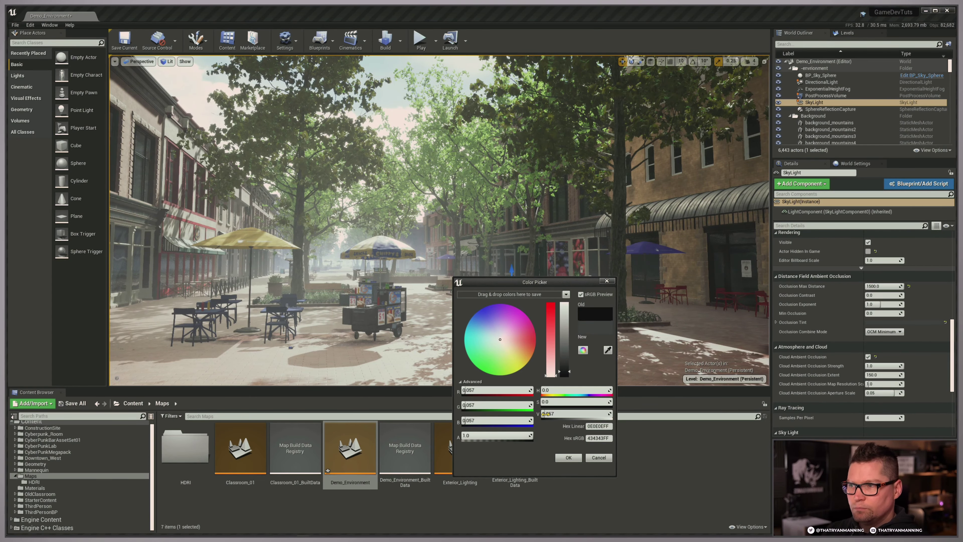
left_click_drag(545, 414, 612, 414)
left_click_drag(552, 357, 550, 382)
left_click_drag(564, 305, 569, 374)
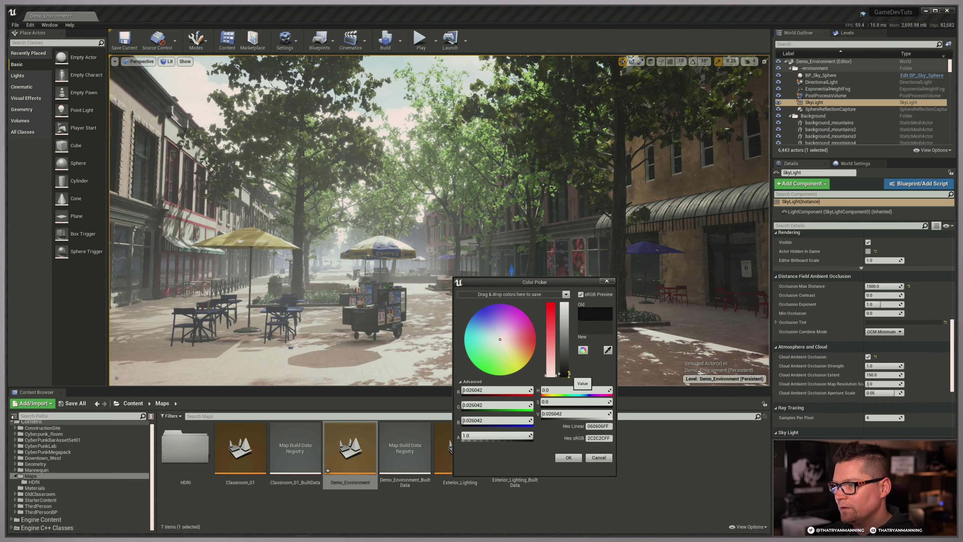
left_click(568, 458)
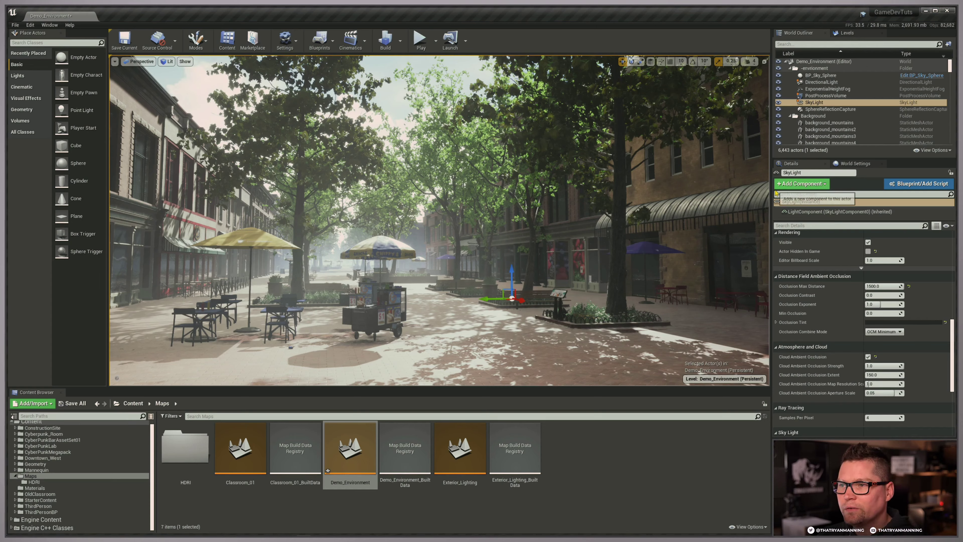
Step: Hide the DirectionalLight in the level and select the SkyLight to view its lighting alone
left_click(816, 82)
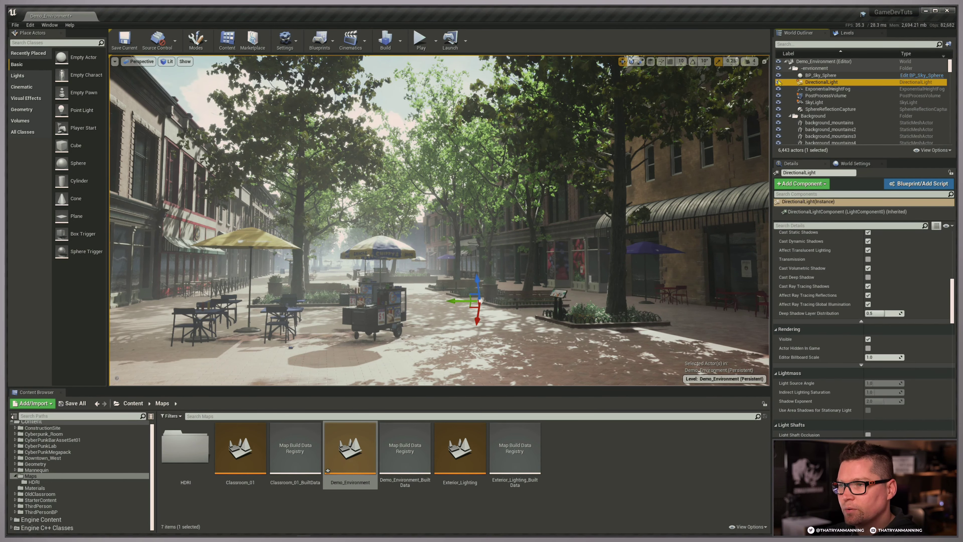
left_click(819, 102)
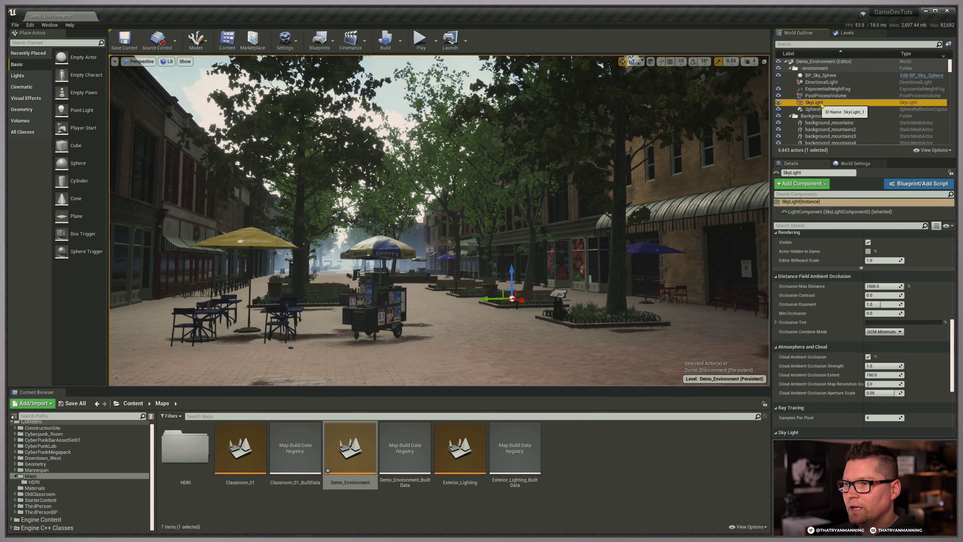
Step: Switch the SkyLight's Affects World off and on again to compare the street with and without its light
scroll(867, 355, "up", 5)
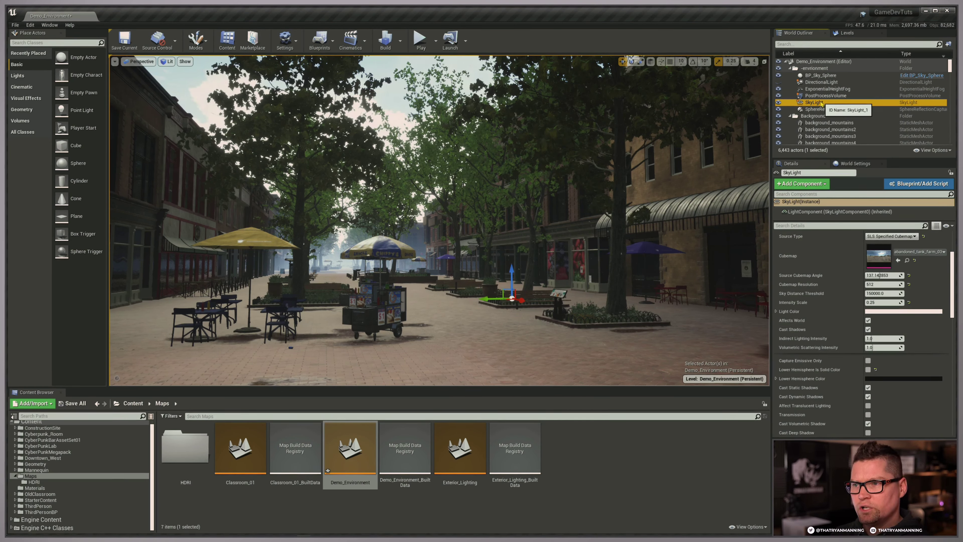
left_click(867, 320)
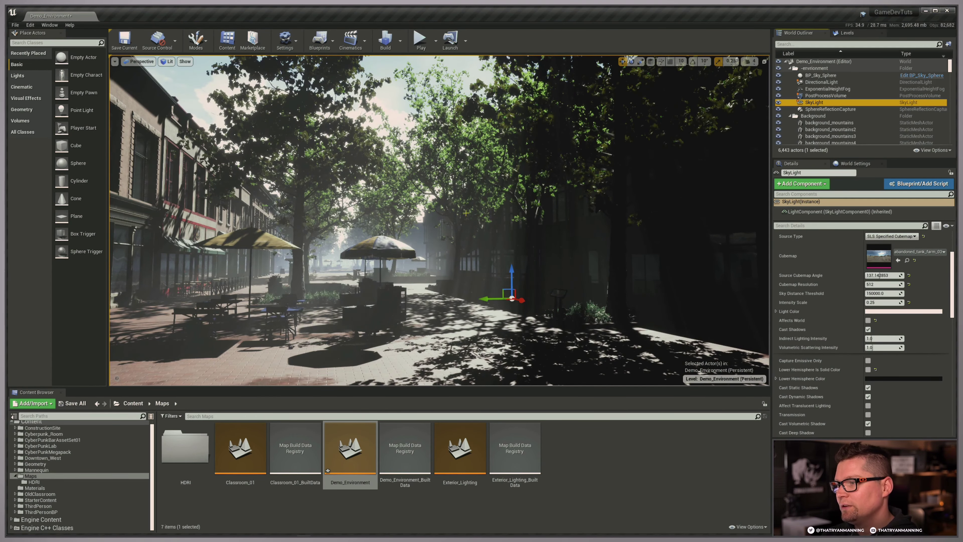
left_click(868, 320)
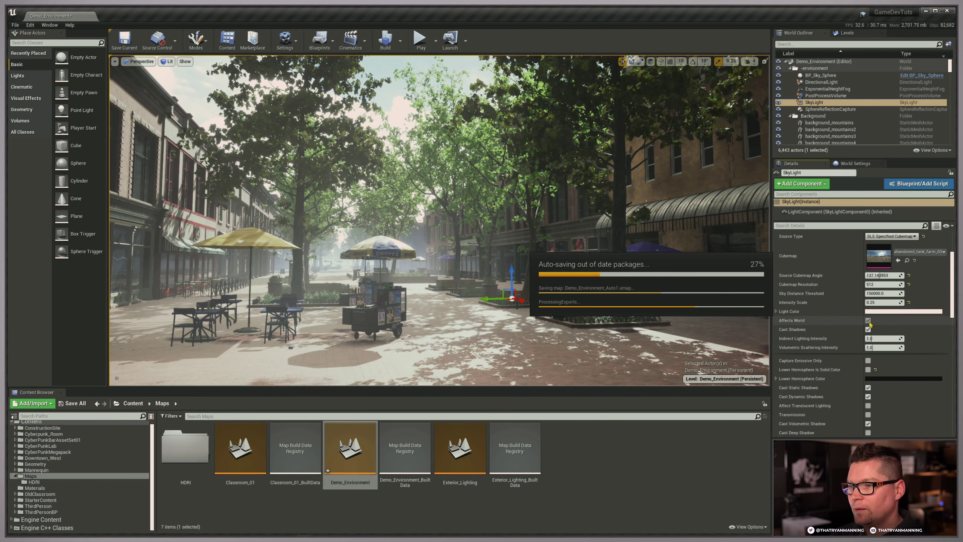
left_click(782, 102)
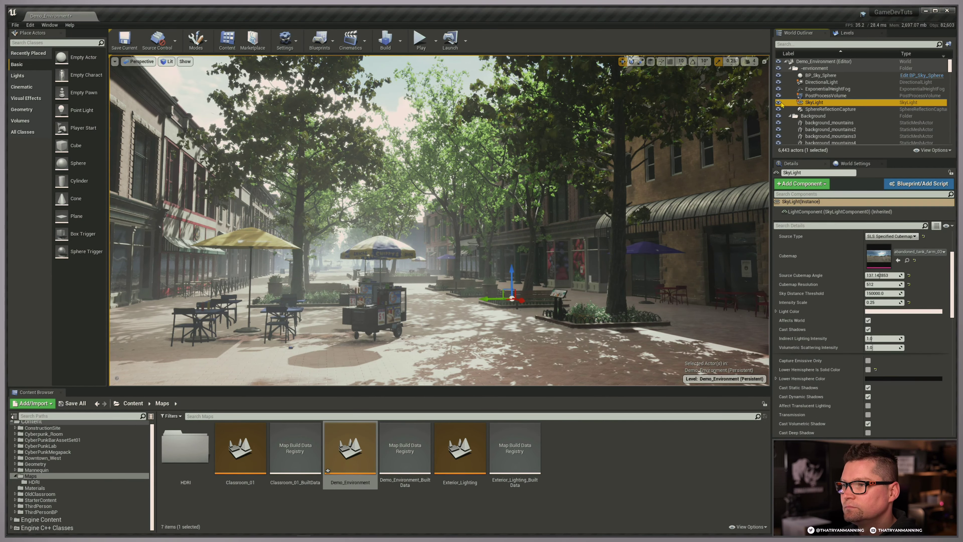
Step: Rotate the DirectionalLight to re-aim the sunlight and tree shadows across the street
double_click(821, 82)
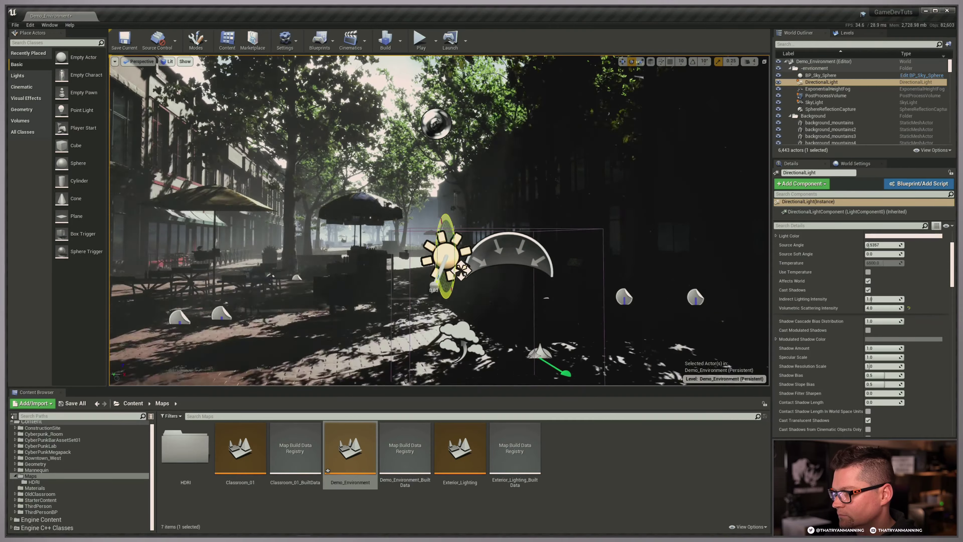
left_click_drag(436, 283, 440, 248)
left_click(531, 212)
left_click(650, 62)
left_click(445, 255)
key("ctrl+grave")
Step: Set the DirectionalLight's Intensity to 2.0 lux and enable Use Temperature with a Temperature of 5000
left_click(877, 298)
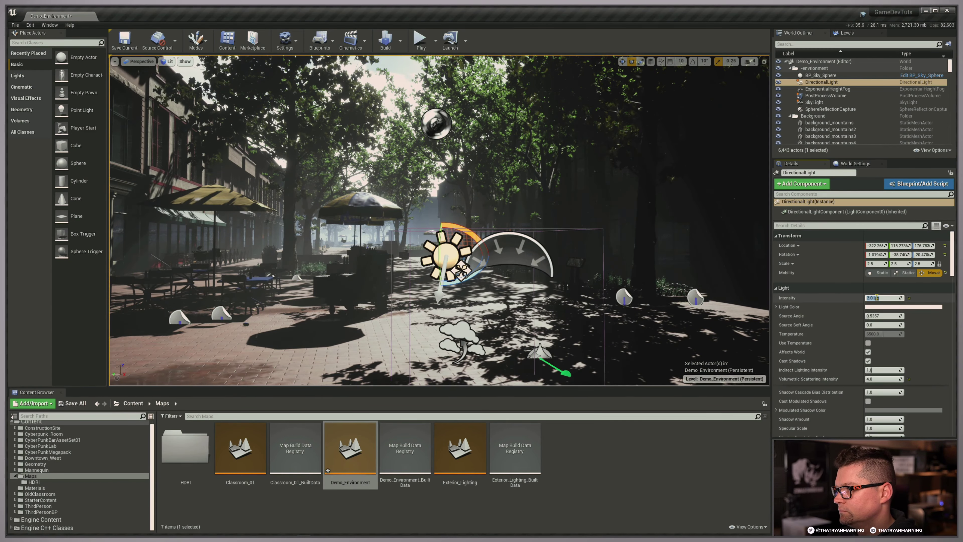
left_click(868, 343)
left_click_drag(883, 334, 875, 335)
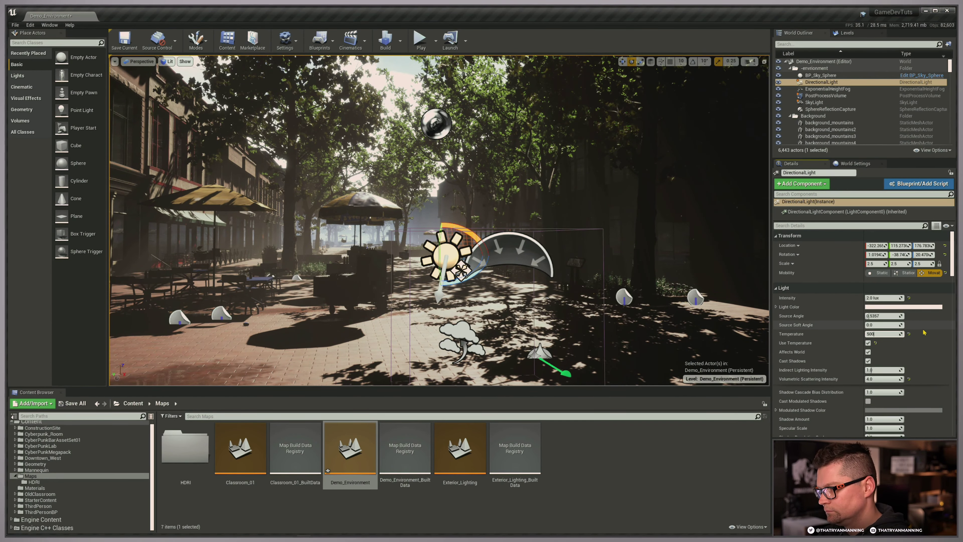
Step: With the DirectionalLight hidden, set the SkyLight's Intensity Scale to 0.1 and its Source Cubemap Angle to about 271
left_click(778, 82)
left_click(814, 102)
left_click(880, 373)
type("0.1")
key("Return")
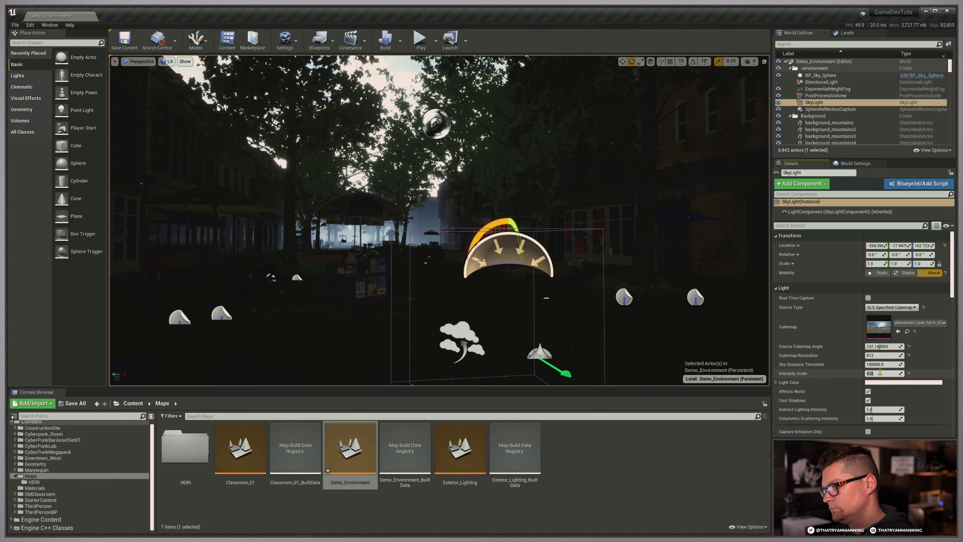
mouse_move(880, 346)
left_mouse_down()
mouse_move(868, 347)
mouse_move(876, 346)
left_mouse_up()
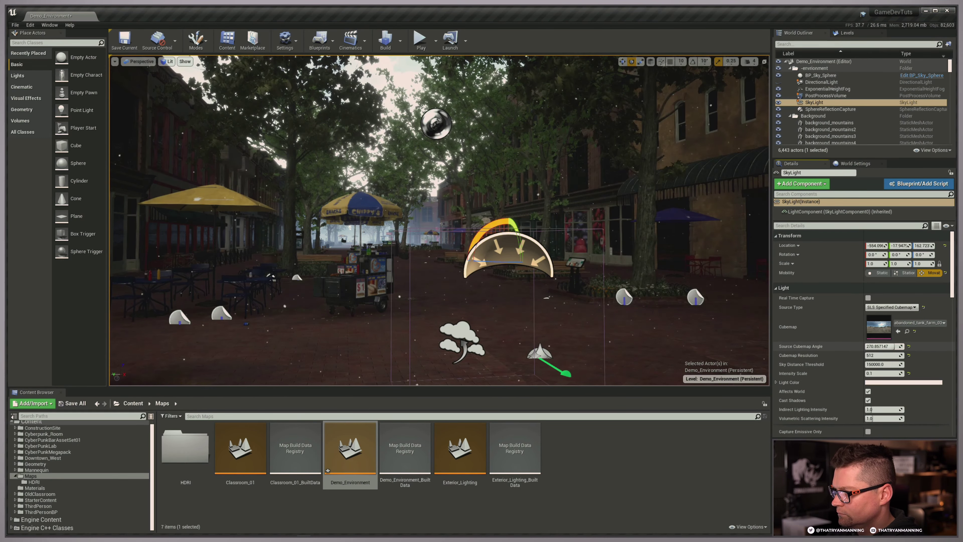
Step: Find the SM_ColorCalibrator mesh in Engine Content and place it in the street
key("Escape")
right_click_drag(494, 224, 459, 264)
left_click(40, 520)
left_click(305, 415)
type("sm_c")
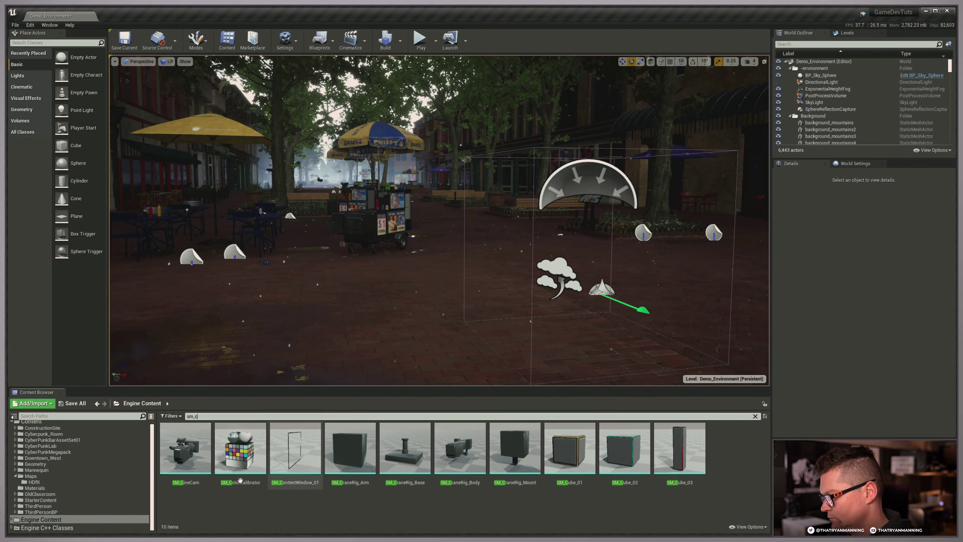
left_click_drag(240, 448, 280, 334)
key("f")
key("Escape")
right_click_drag(439, 219, 481, 243)
Step: Turn the SkyLight's Source Cubemap Angle to about 99
left_click_drag(949, 135, 949, 65)
left_click(814, 102)
left_click_drag(873, 346, 877, 346)
Step: Rotate the color calibrator so its chart and spheres face the camera, and frame it with the street
mouse_move(439, 243)
right_mouse_down()
mouse_move(439, 213)
mouse_move(493, 220)
mouse_move(455, 212)
mouse_move(425, 242)
right_mouse_up()
left_click(439, 236)
key("e")
key("w")
key("e")
left_click_drag(439, 213, 315, 218)
key("Escape")
right_click_drag(341, 228, 341, 185)
key("g")
Step: Give the SkyLight a slightly warm Light Color and review its Distance Field Ambient Occlusion settings
left_click_drag(950, 135, 950, 65)
left_click(814, 103)
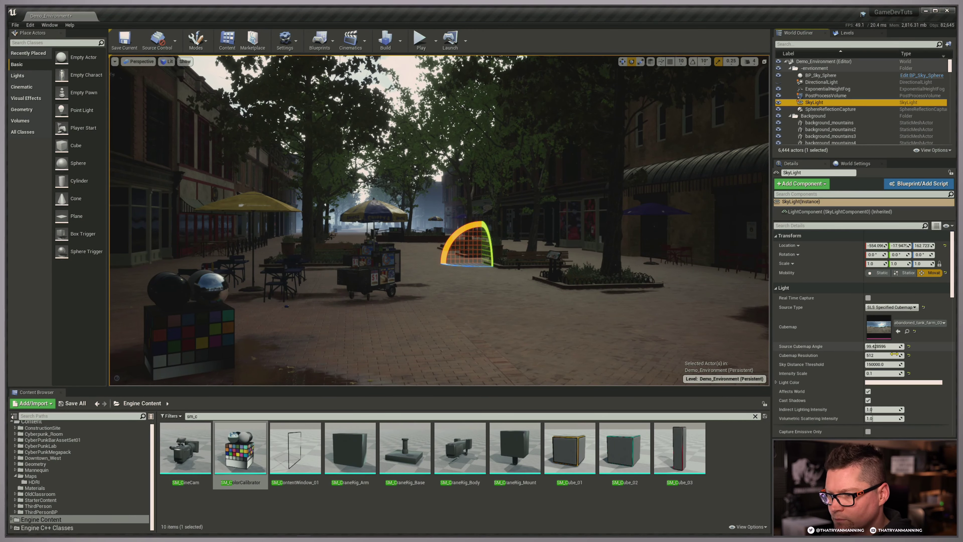
scroll(871, 364, "down", 1)
left_click(879, 370)
left_click_drag(940, 397, 947, 402)
left_click(954, 340)
scroll(868, 334, "down", 3)
scroll(858, 377, "down", 6)
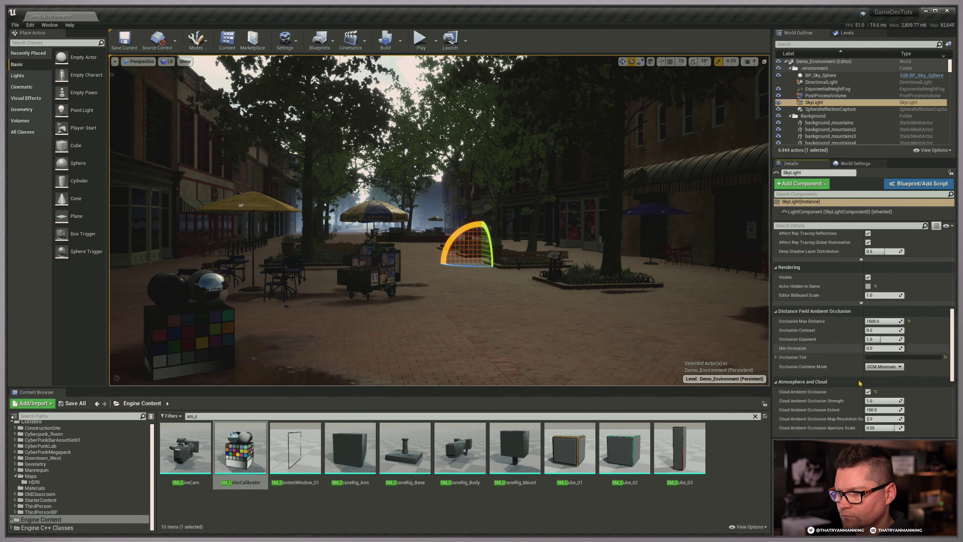
scroll(834, 293, "up", 10)
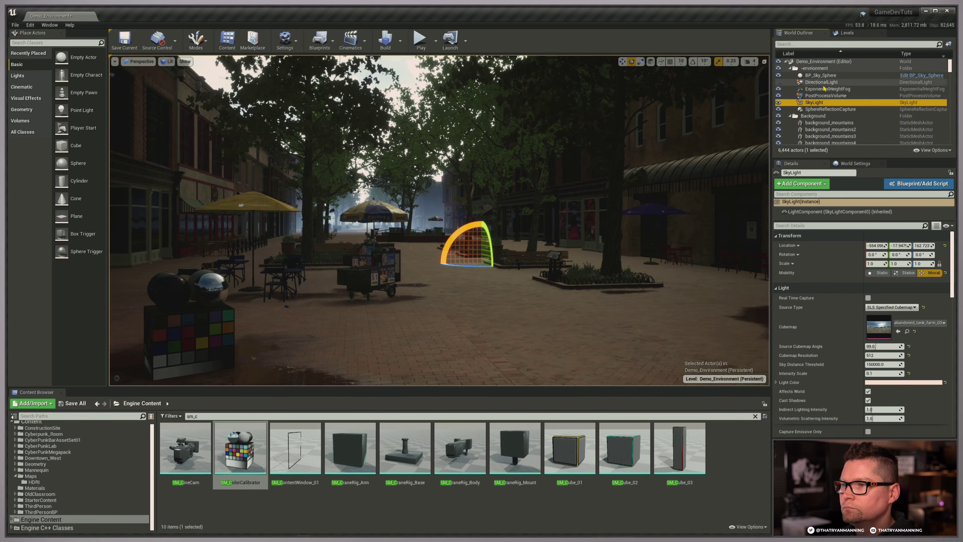
Step: Show the DirectionalLight again and rebuild the level's reflection captures
left_click(821, 82)
left_click(778, 82)
right_click_drag(455, 235, 440, 212)
left_click(831, 110)
scroll(889, 364, "down", 4)
scroll(890, 364, "up", 5)
left_click(400, 41)
left_click(428, 129)
left_click(824, 82)
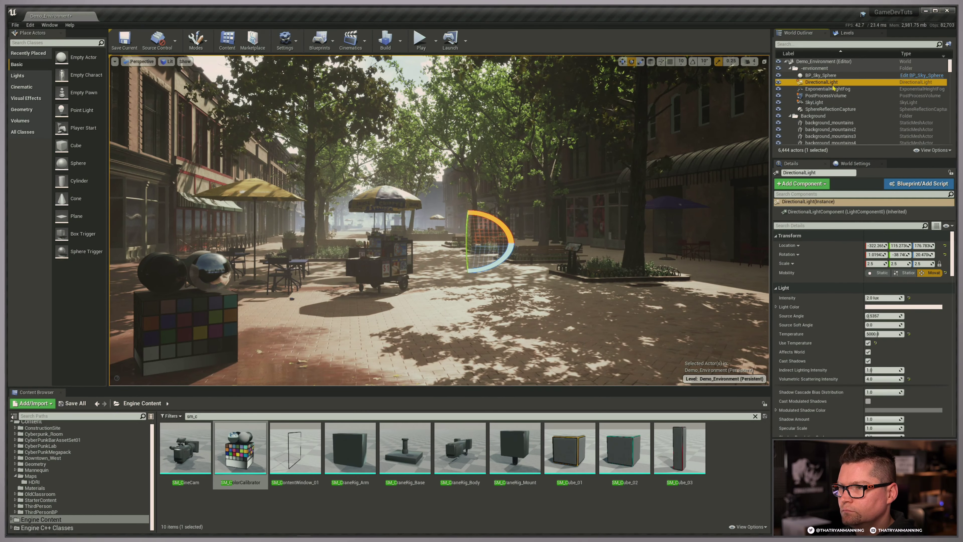
Step: Try a Start Distance of 1500 on the ExponentialHeightFog and reset it to its default
left_click(828, 89)
left_click(882, 299)
type("1500")
key("Return")
left_click(909, 299)
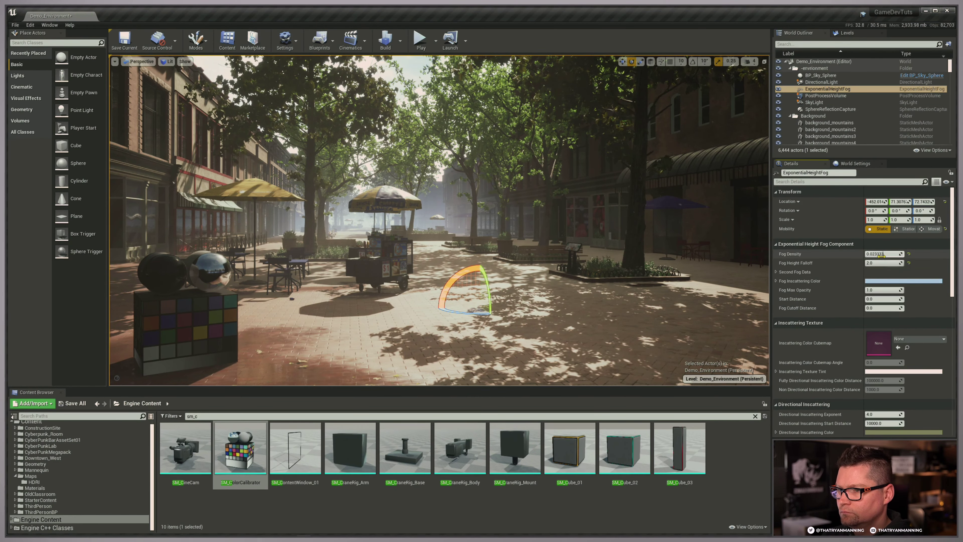
Step: Lower the ExponentialHeightFog's Fog Density to about 0.017 and shift its Fog Inscattering Color to a pale cyan
left_click_drag(882, 254, 877, 255)
left_click(894, 281)
left_click_drag(925, 333, 936, 341)
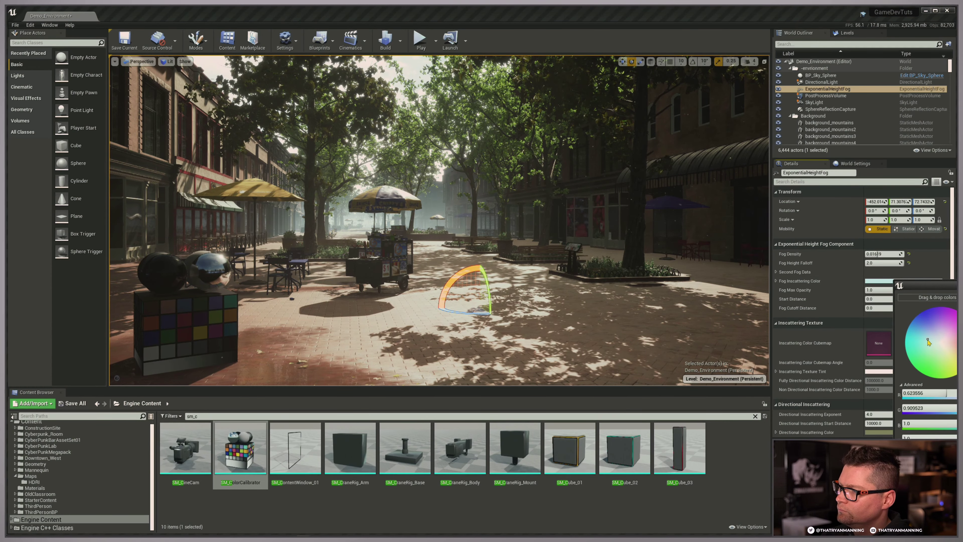
Step: Add a second SkyLight and name the pair SkyLight-CaptureScene and SkyLight-HDRI
left_click(822, 83)
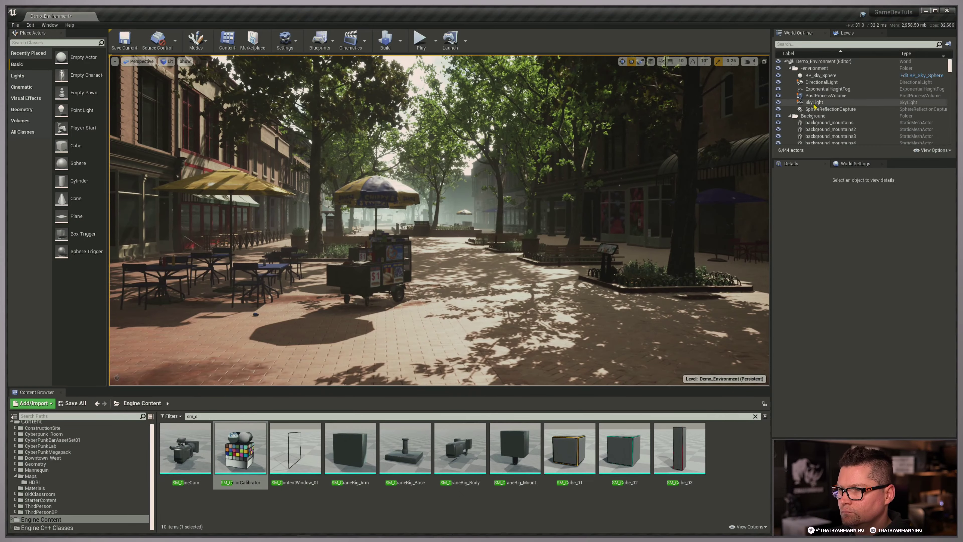
left_click(814, 104)
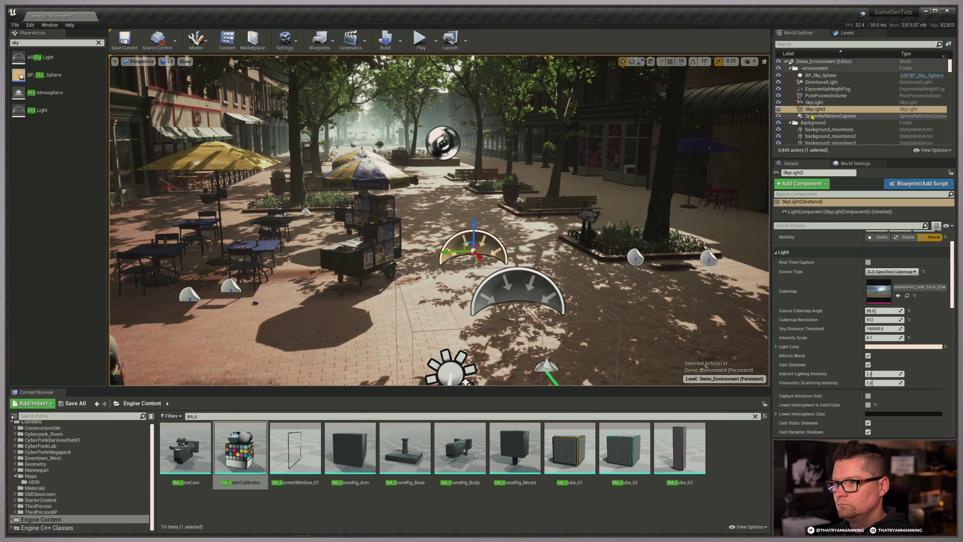
left_click(833, 110)
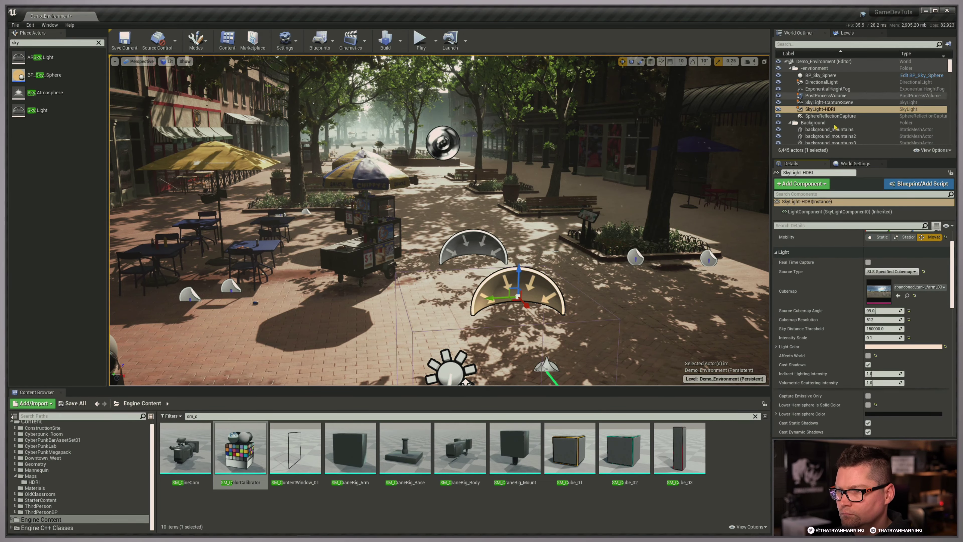
Step: Enable Affects World on SkyLight-CaptureScene with the SLS Captured Scene source and set its Intensity Scale to 0.4
double_click(829, 102)
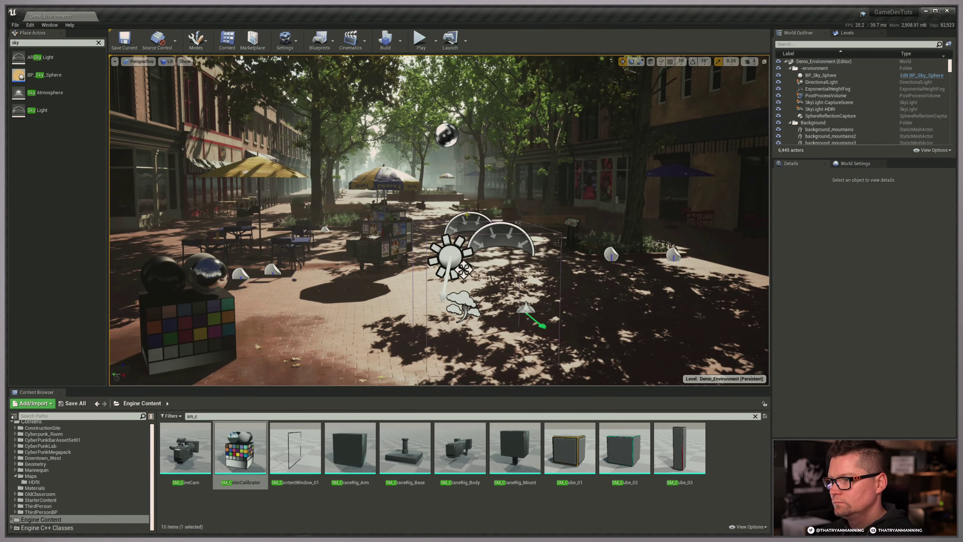
scroll(885, 411, "down", 5)
scroll(885, 412, "up", 7)
left_click(868, 331)
right_click_drag(579, 286, 578, 266)
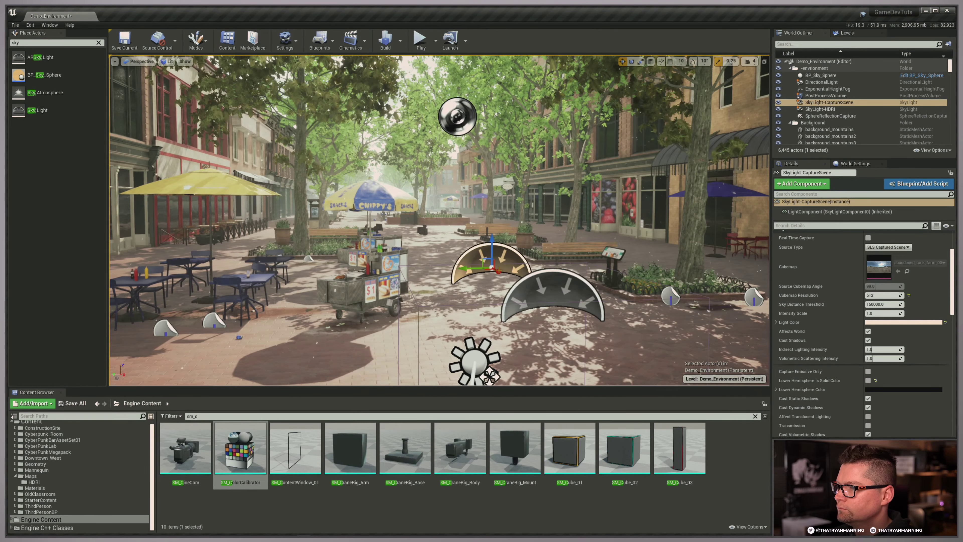
left_click(884, 313)
type("0.4")
key("Return")
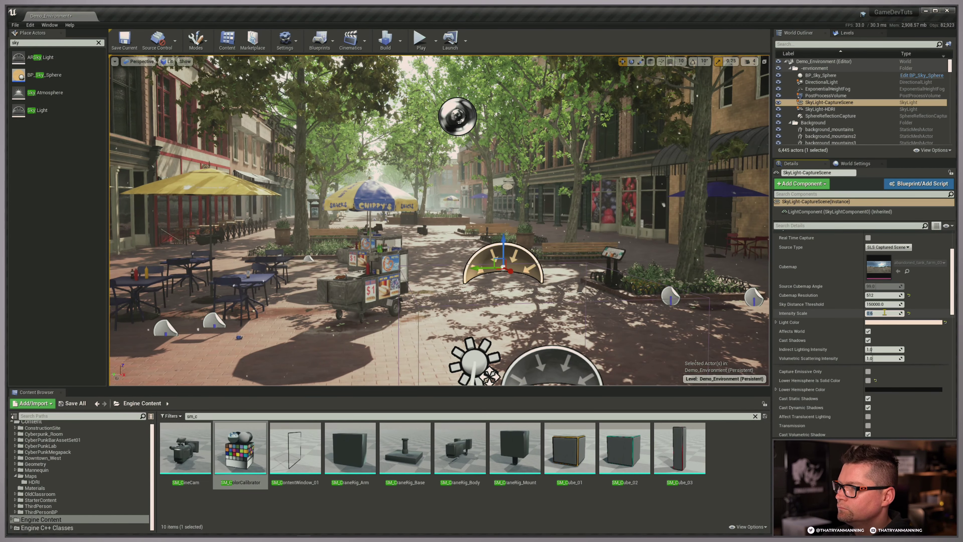
Step: Tint SkyLight-CaptureScene's Light Color to a pale mint green
left_click(898, 322)
left_click_drag(958, 388, 961, 398)
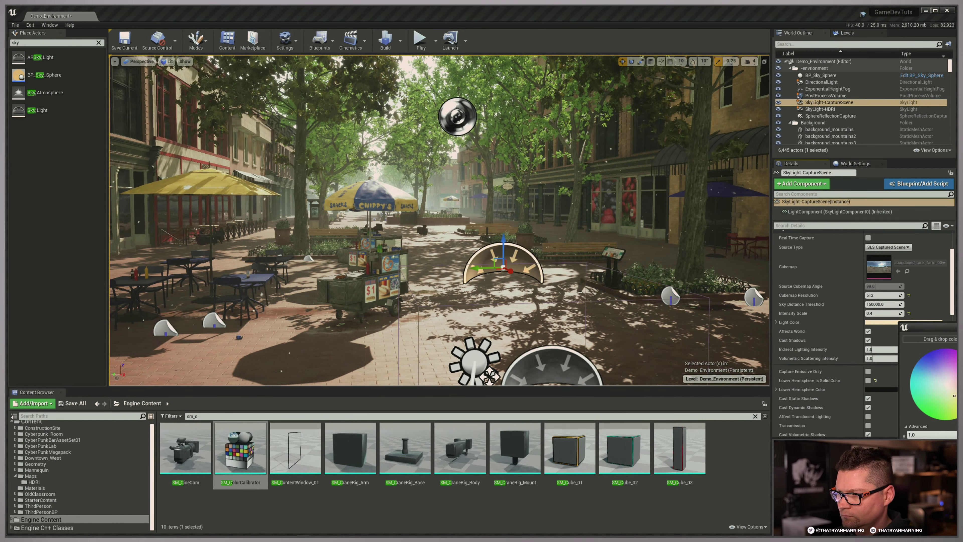
left_click(961, 502)
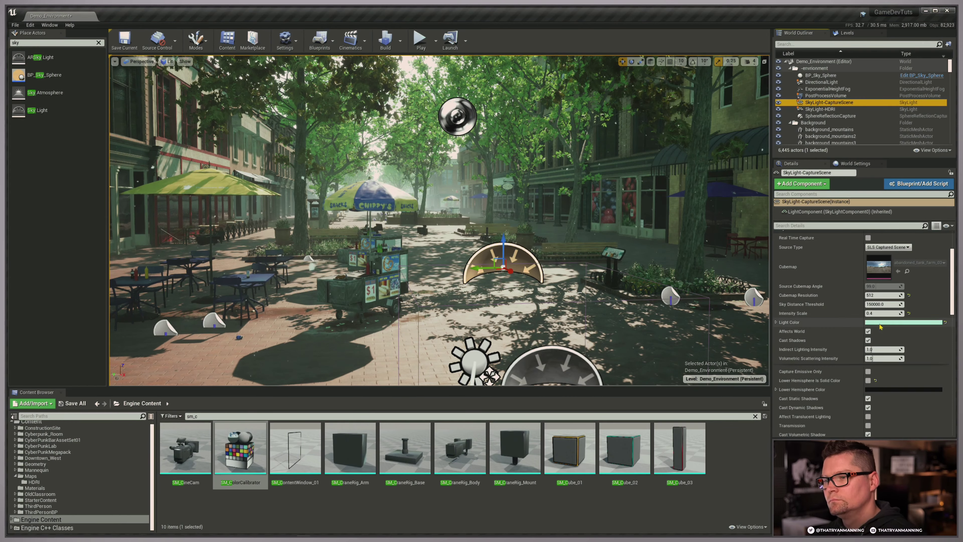
left_click(879, 323)
left_click(918, 387)
left_click(956, 502)
key("Escape")
Step: Try a solid brown Lower Hemisphere Color on SkyLight-CaptureScene and turn the solid color option off again
mouse_move(531, 213)
right_mouse_down()
mouse_move(504, 220)
mouse_move(504, 197)
mouse_move(523, 205)
right_mouse_up()
key("g")
left_click(830, 103)
scroll(834, 326, "down", 3)
left_click(869, 332)
left_click(883, 341)
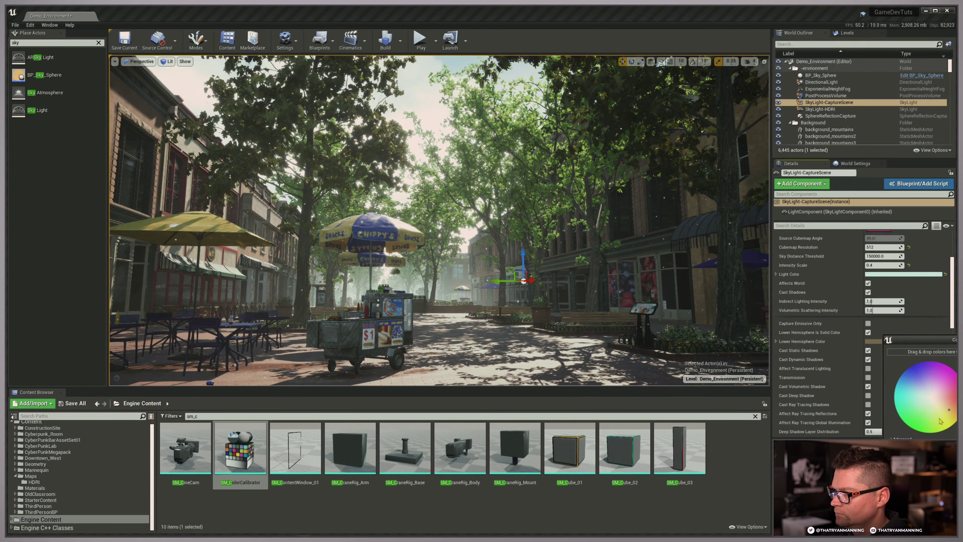
left_click(956, 502)
left_click(868, 333)
key("g")
key("Escape")
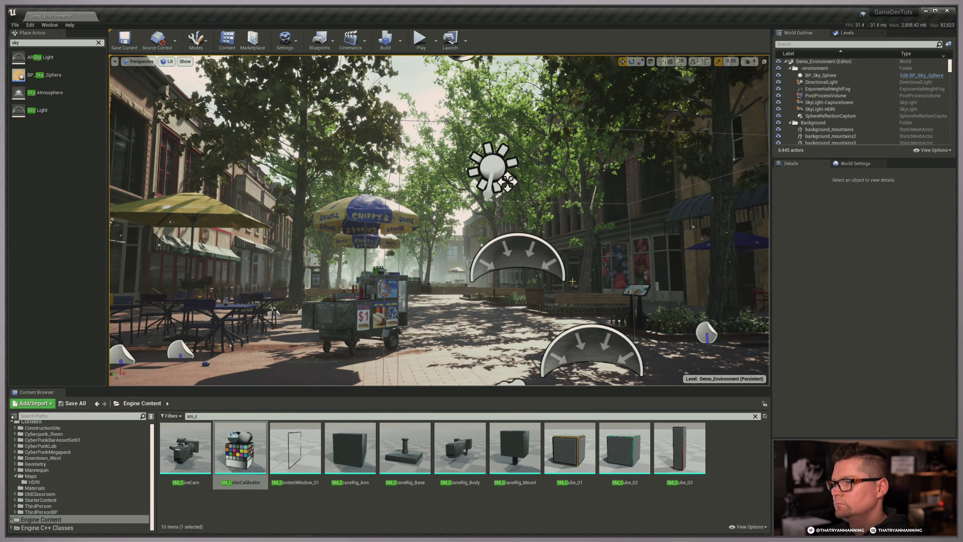
Step: Check the color calibrator's spheres in the street and rebuild the reflection captures
key("g")
right_click_drag(504, 212, 481, 258)
right_click_drag(387, 266, 387, 243)
left_click(379, 283)
key("Escape")
right_click_drag(379, 282, 425, 279)
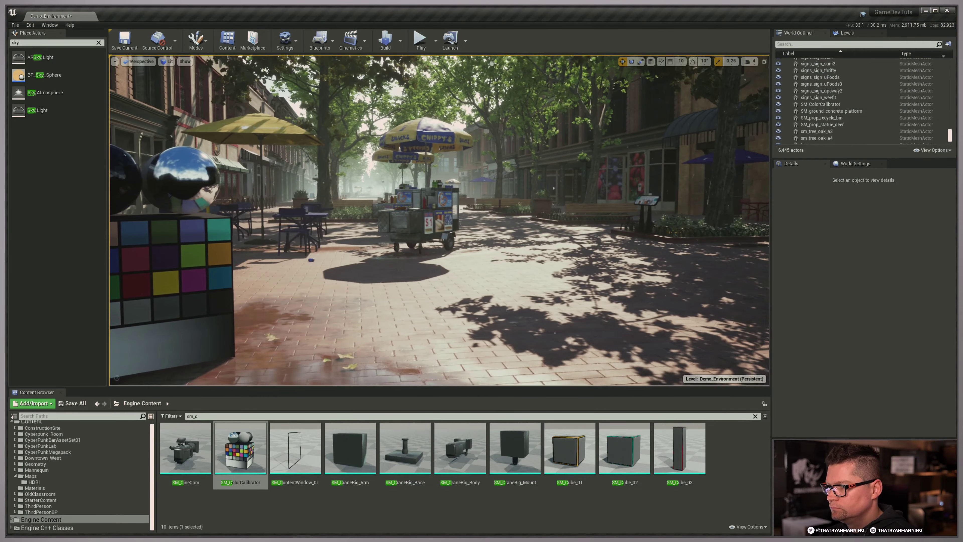
left_click(400, 41)
left_click(429, 113)
Step: Set the ExponentialHeightFog's volumetric Scattering Distribution to 0.9 and its Extinction Scale to 0.8 with the sun in view
left_click_drag(950, 135, 949, 66)
left_click(827, 89)
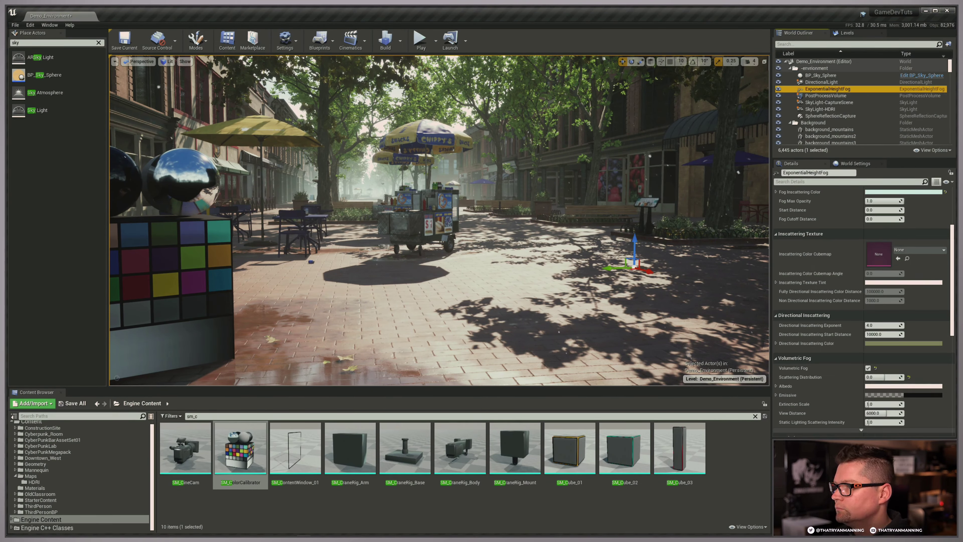
right_click_drag(492, 228, 436, 226)
key("w")
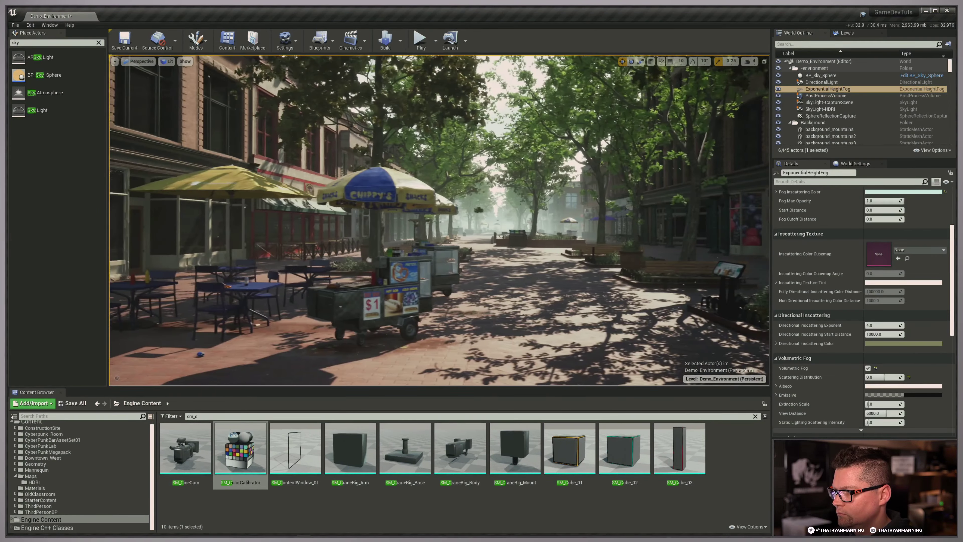
left_click(828, 89)
scroll(871, 217, "up", 5)
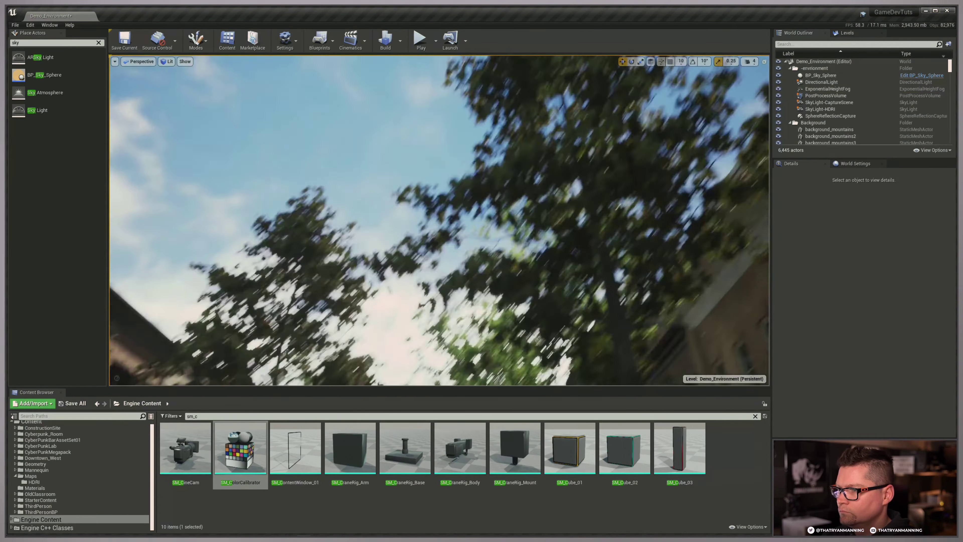
scroll(864, 358, "down", 3)
scroll(872, 322, "up", 1)
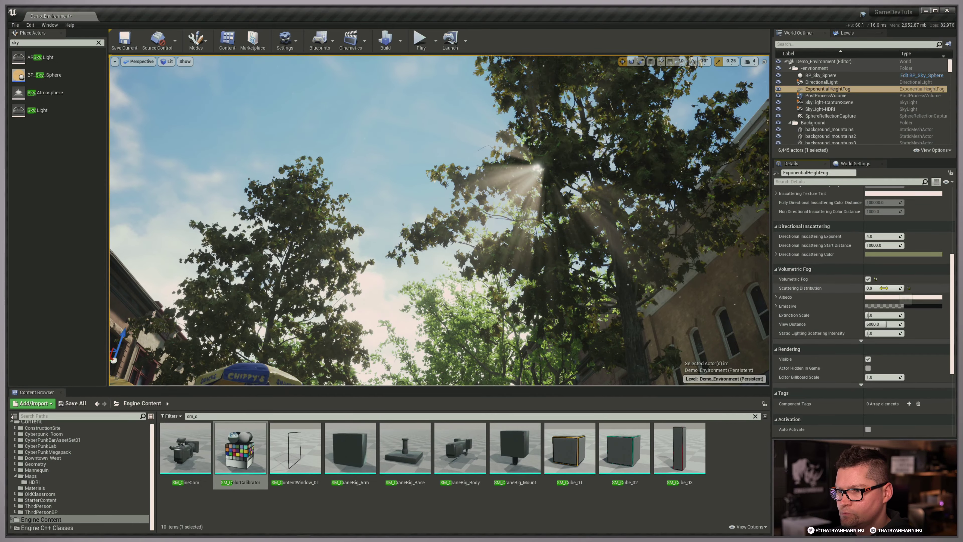
left_click_drag(879, 315, 895, 315)
key("Return")
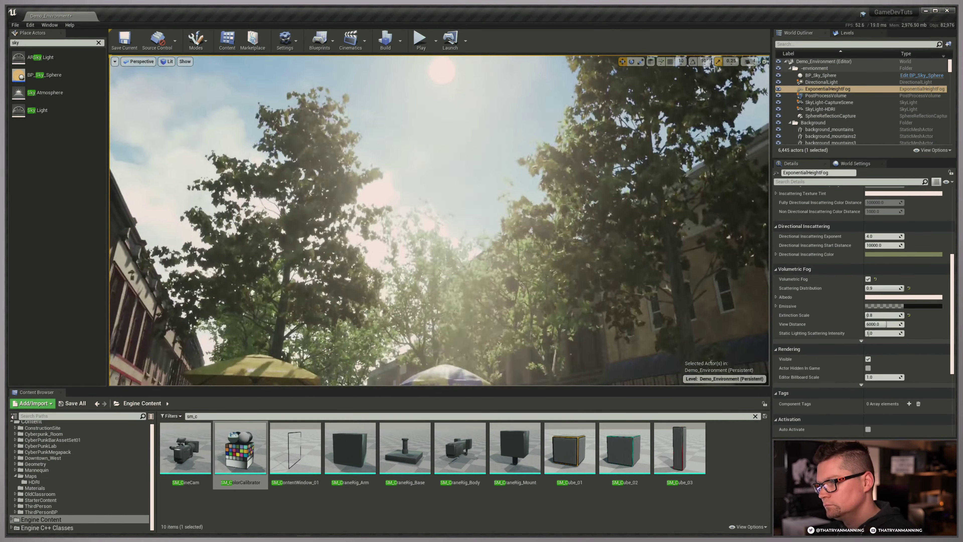
Step: Set the DirectionalLight's Volumetric Scattering Intensity to 10 to strengthen the light shafts through the trees
right_click_drag(509, 212, 509, 212)
left_click(821, 82)
scroll(883, 318, "down", 3)
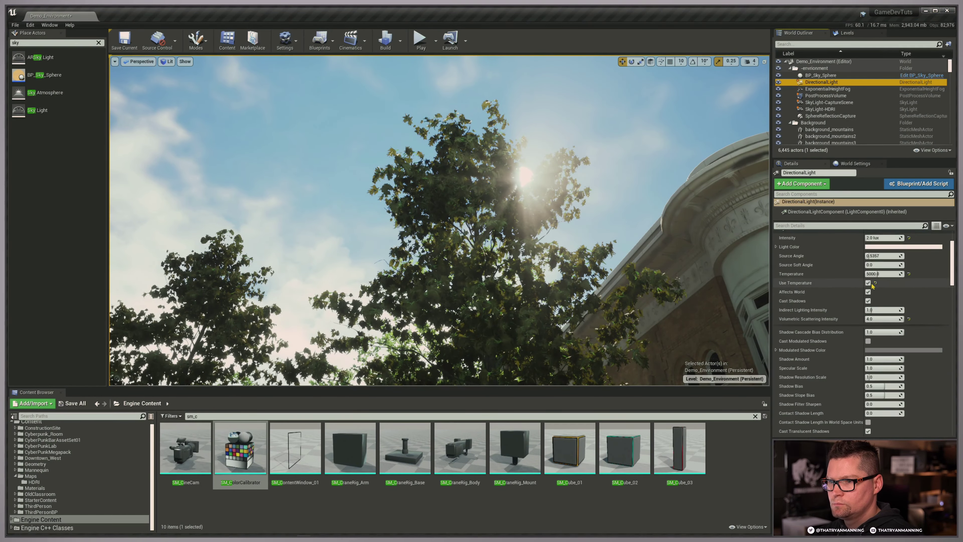
left_click(882, 319)
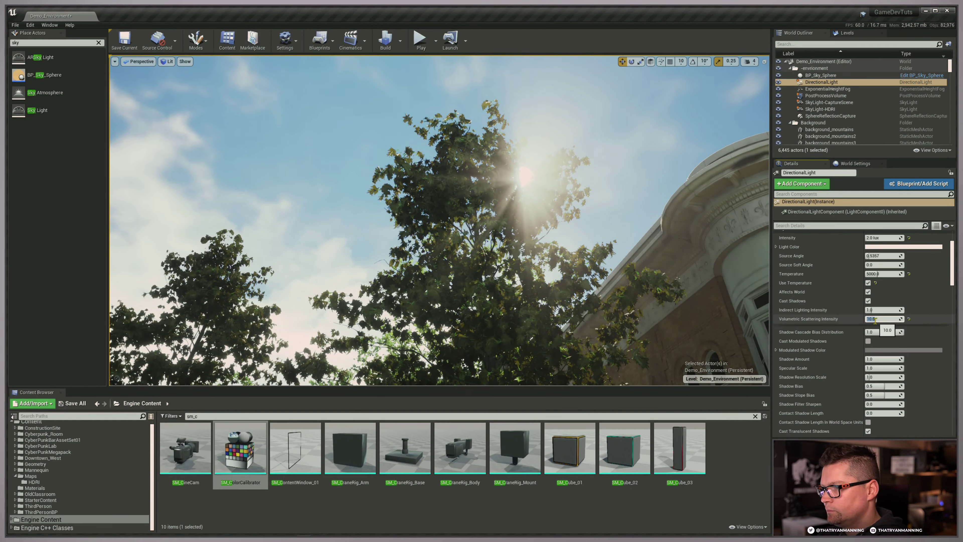
type("10")
key("Return")
Step: Set the BP_Sky_Sphere's Sun Brightness to 300 and save the level
right_click_drag(509, 212, 489, 224)
left_click(820, 75)
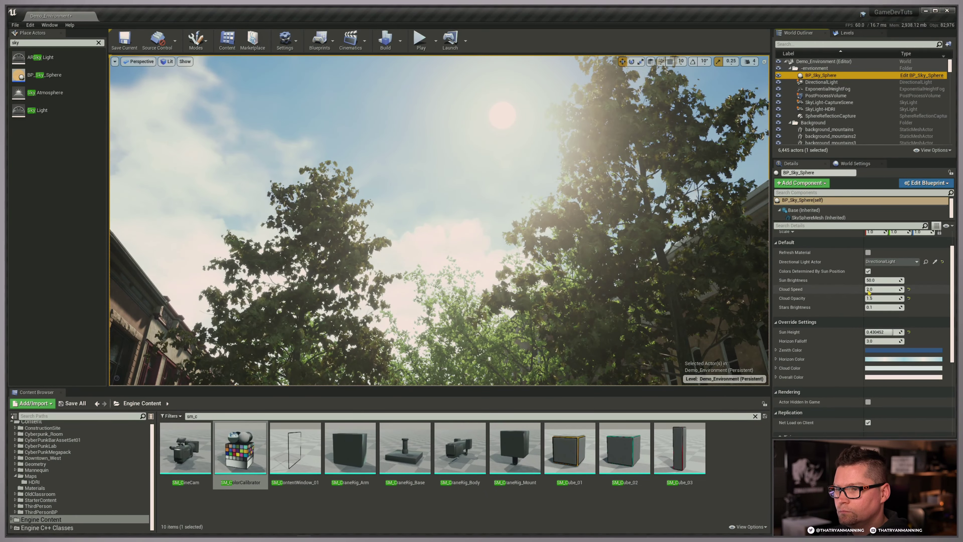
type("300")
key("Return")
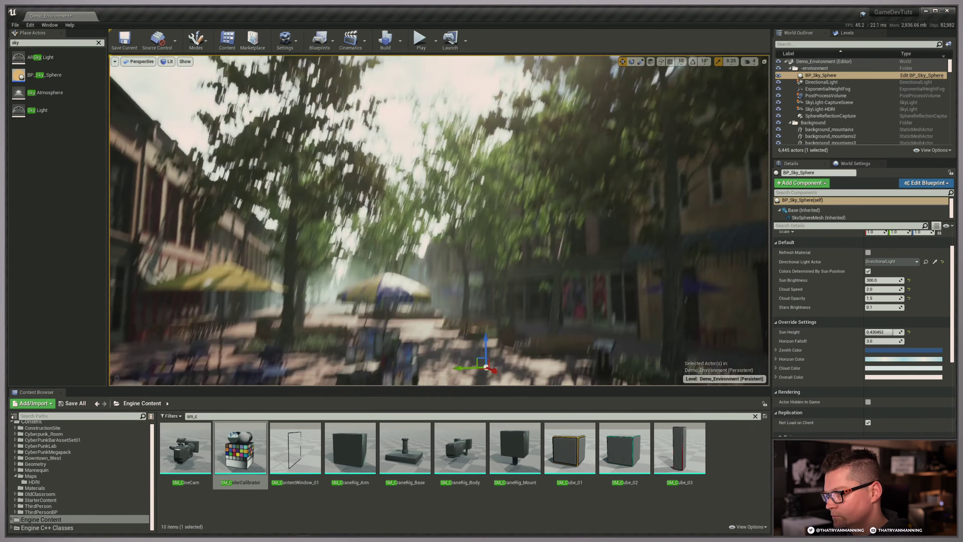
right_click_drag(509, 213, 541, 223)
key("ctrl+s")
scroll(901, 251, "up", 2)
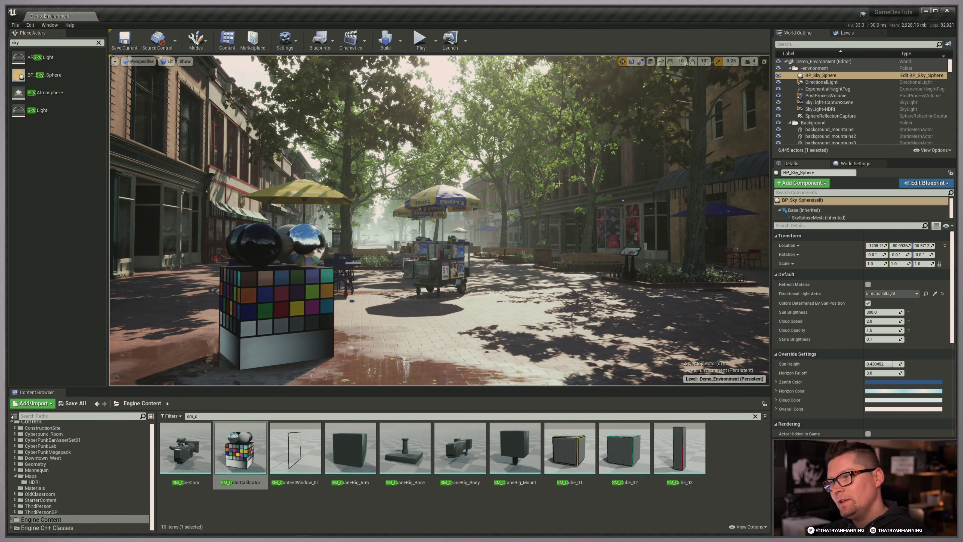
Step: Inspect the dark storefront doors and the street around the color calibrator and food cart, and save the level
right_click_drag(554, 208, 606, 235)
key("w")
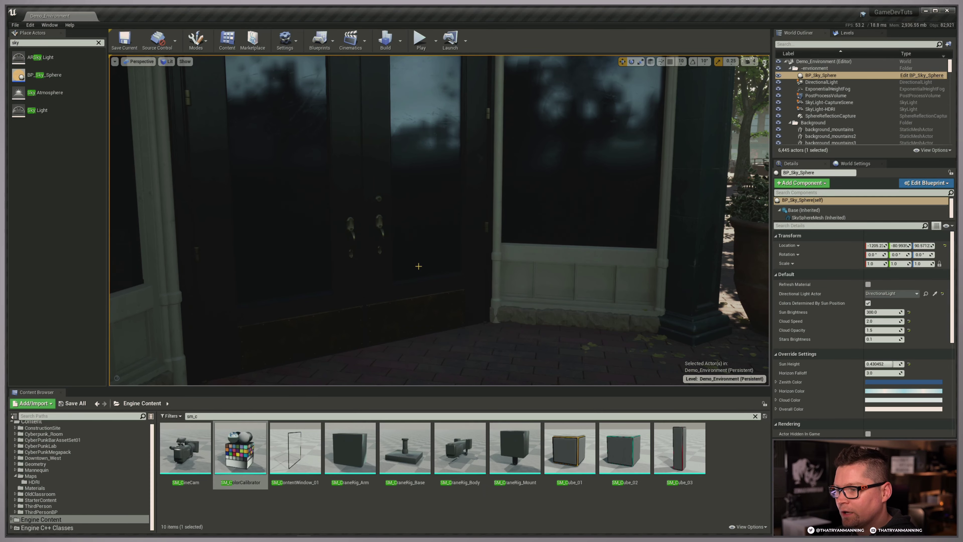
right_click_drag(418, 279, 556, 274)
key("w")
key("d")
key("s")
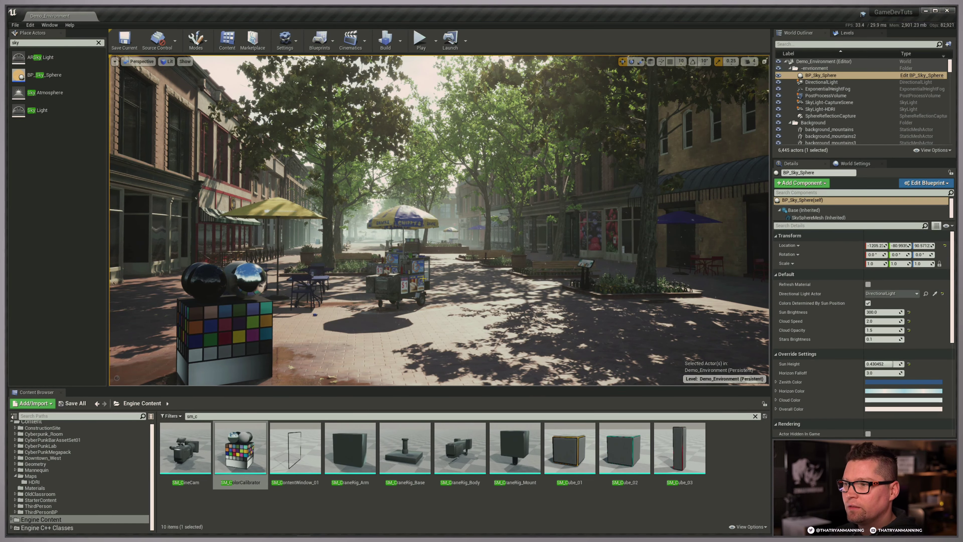
mouse_move(522, 221)
right_mouse_down()
mouse_move(549, 176)
mouse_move(512, 227)
right_mouse_up()
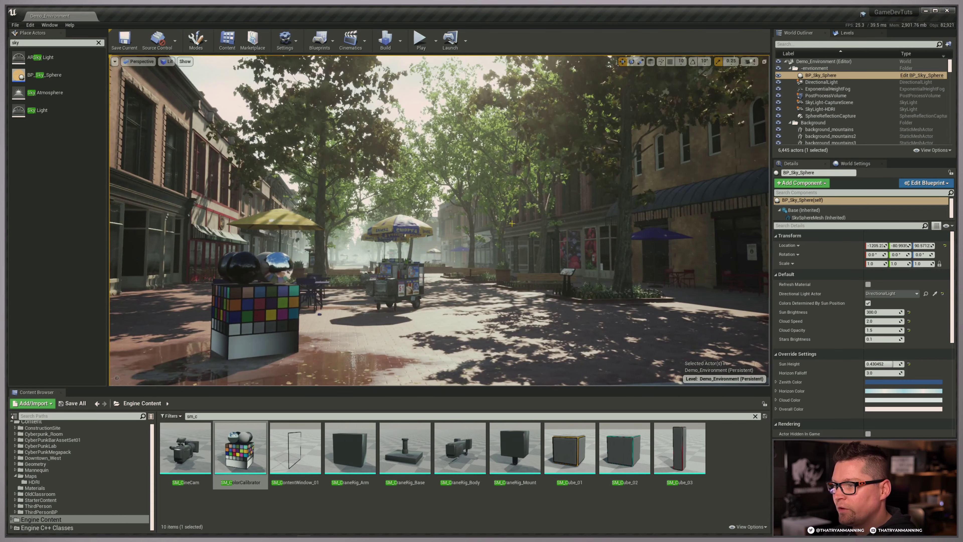
key("ctrl+s")
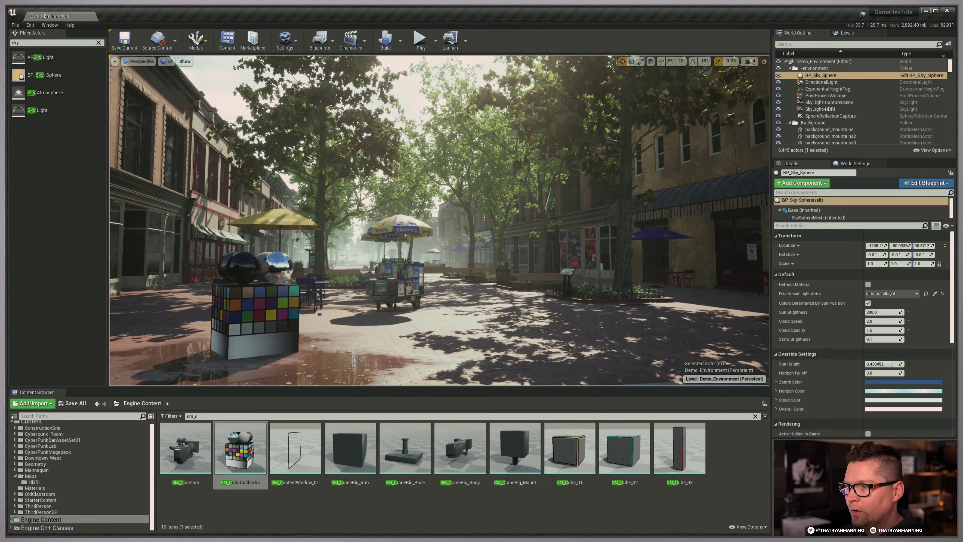
key("w")
right_click_drag(485, 218, 490, 217)
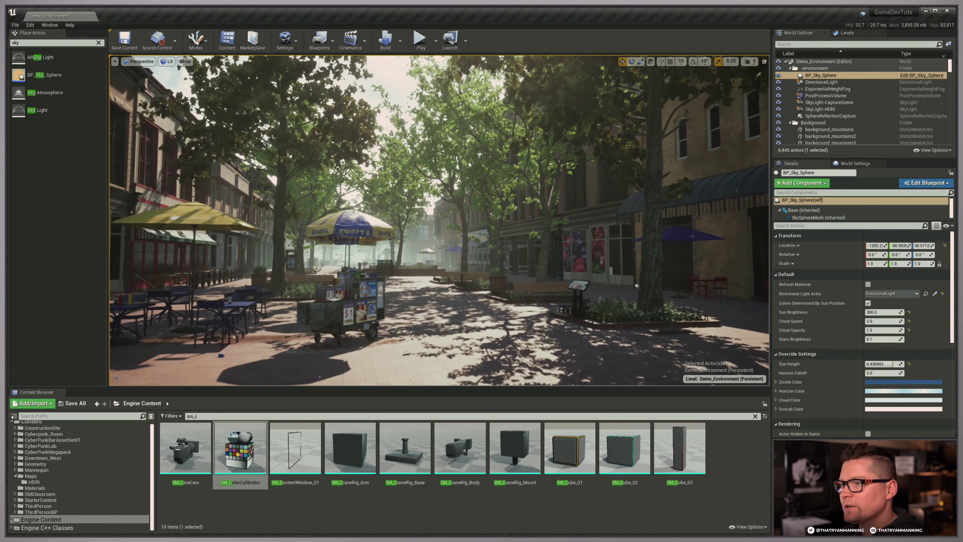
Step: Turn off Affects World on both SkyLight-CaptureScene and SkyLight-HDRI
left_click(823, 82)
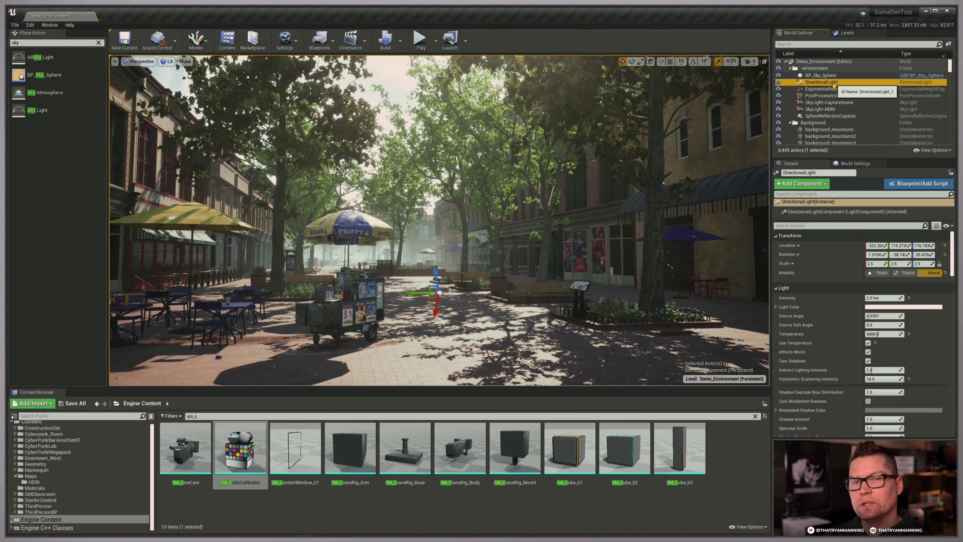
left_click(815, 102)
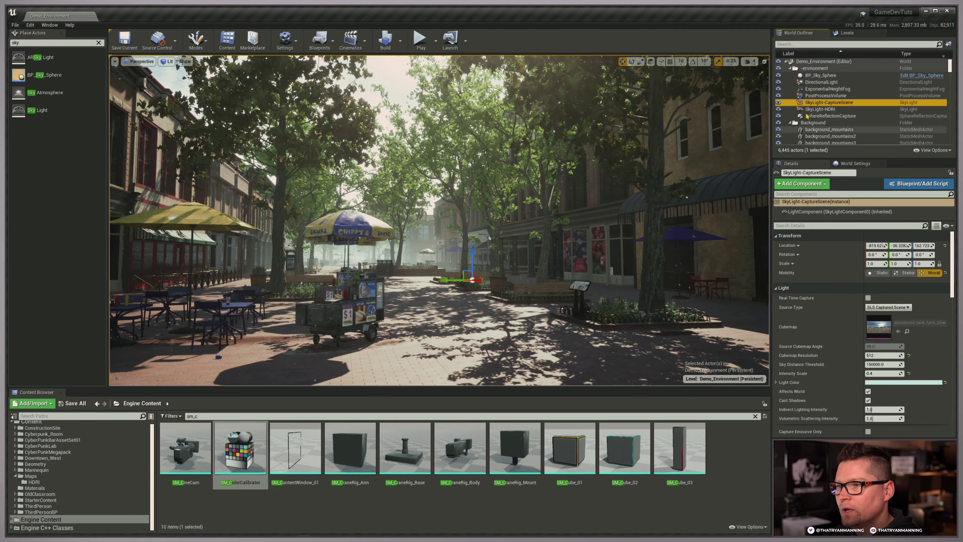
left_click(867, 391)
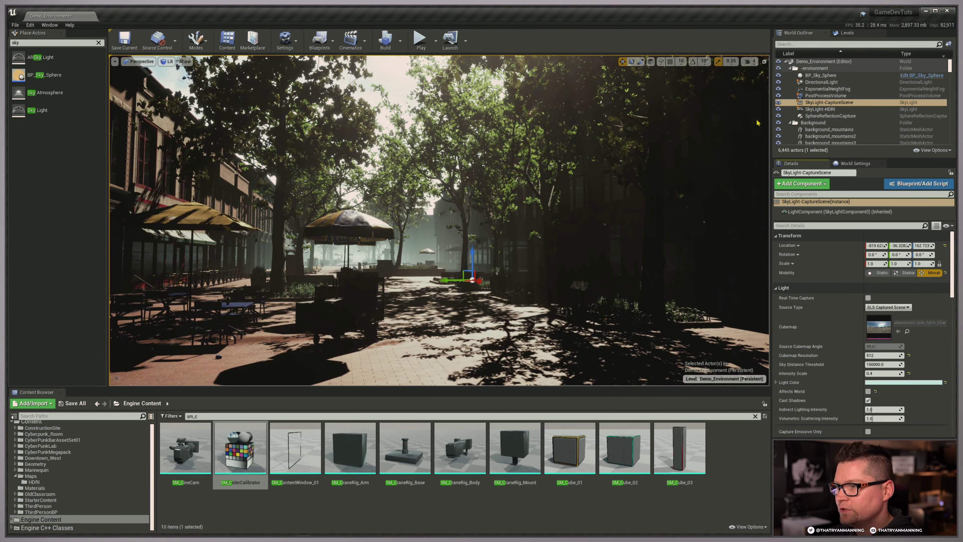
left_click(821, 109)
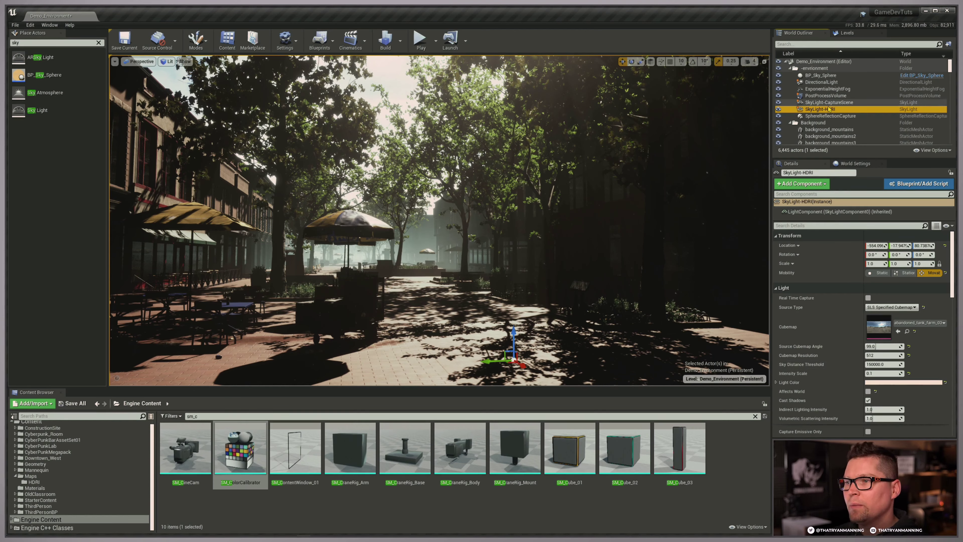
Step: Examine the street lit by the DirectionalLight alone, along with that light's intensity and volumetric scattering settings
left_click(820, 82)
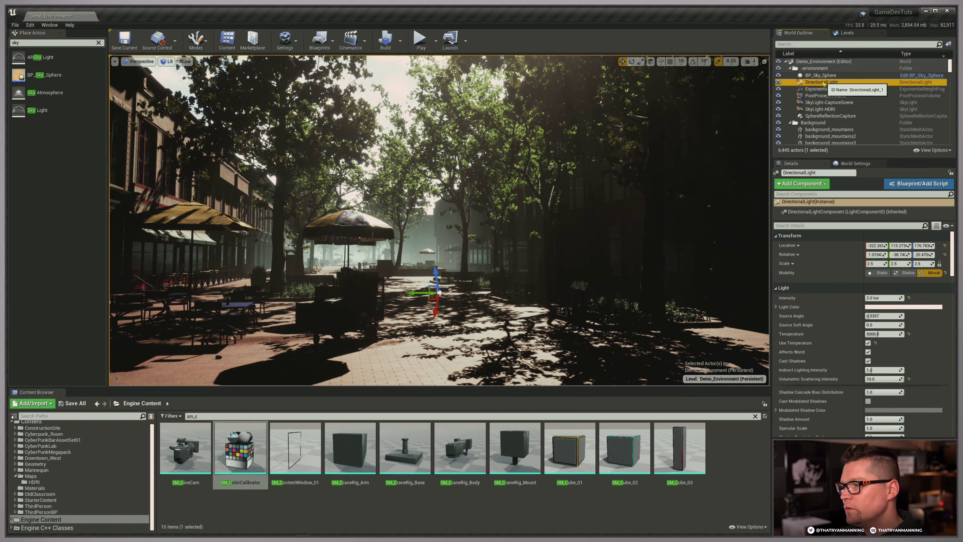
right_click_drag(568, 231, 561, 246)
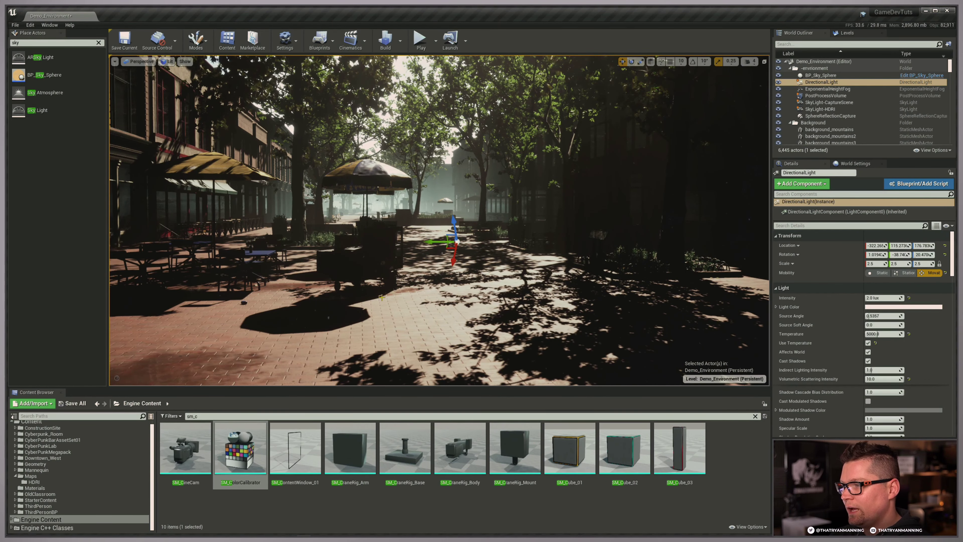
right_click_drag(511, 174, 486, 174)
key("s")
key("w")
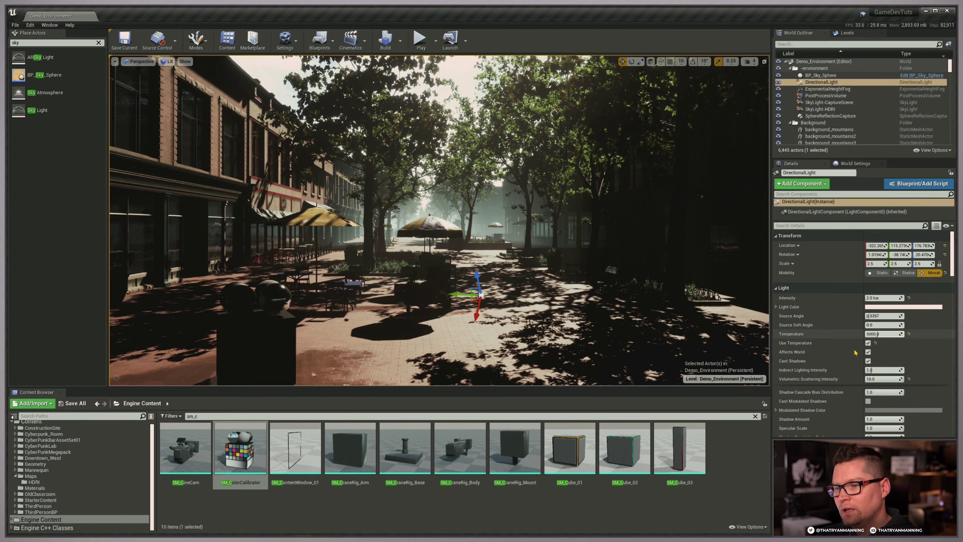
scroll(822, 336, "down", 2)
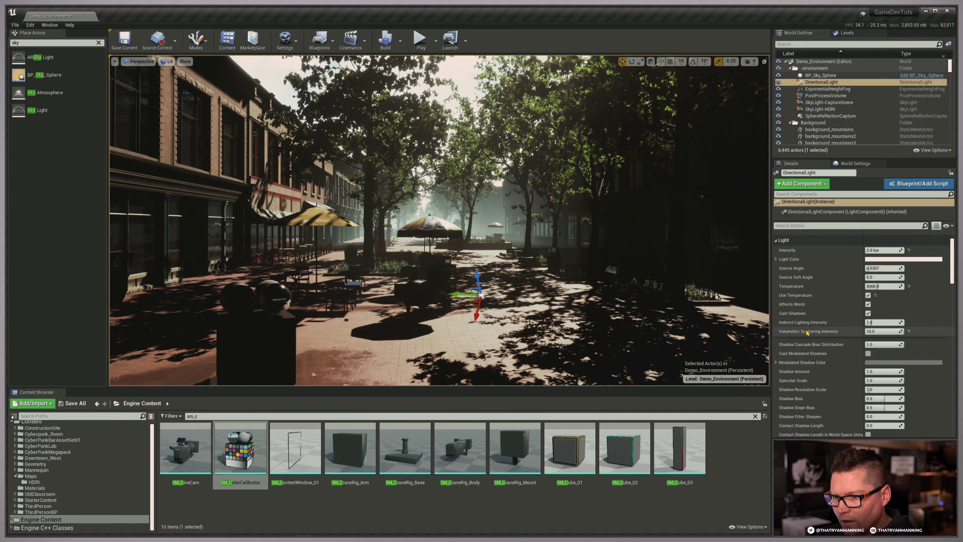
scroll(836, 400, "down", 1)
scroll(836, 400, "up", 1)
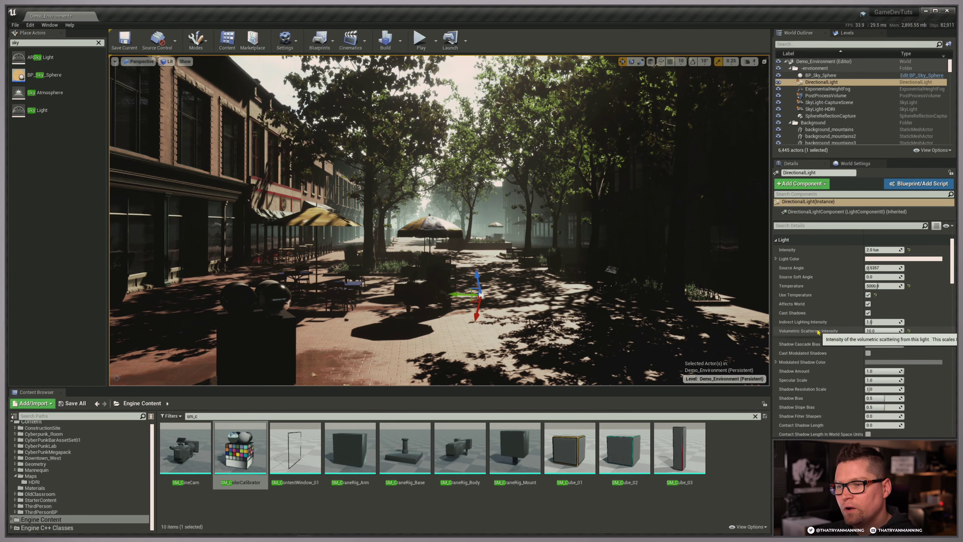
Step: Try a Volumetric Scattering Intensity of 4 on the DirectionalLight with the sun in view, and undo it
right_click_drag(670, 286, 662, 222)
key("d")
key("a")
left_click(879, 331)
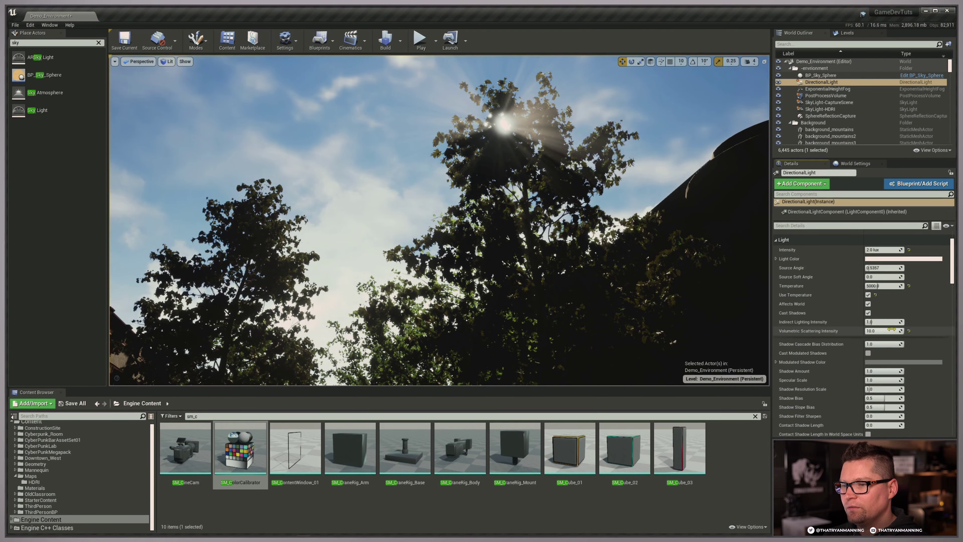
type("4")
key("Return")
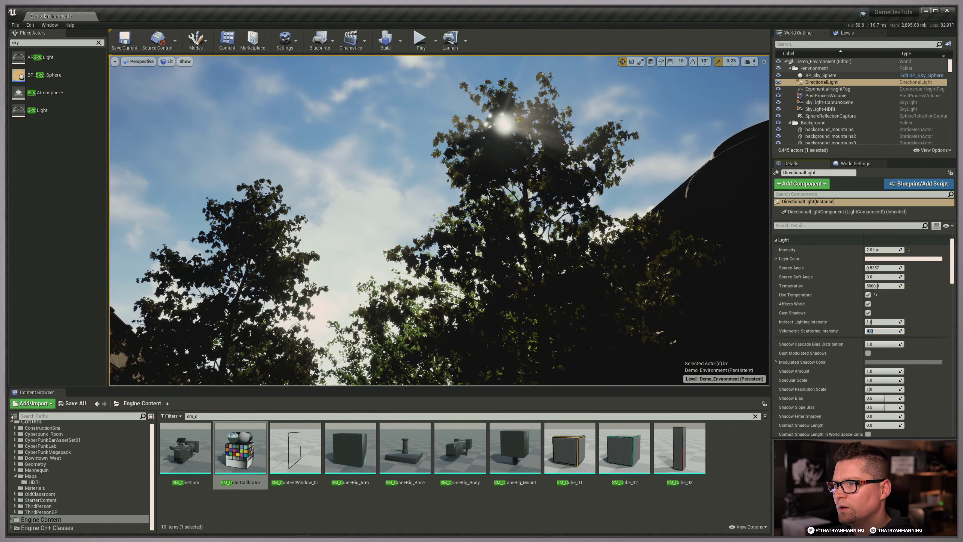
key("ctrl+z")
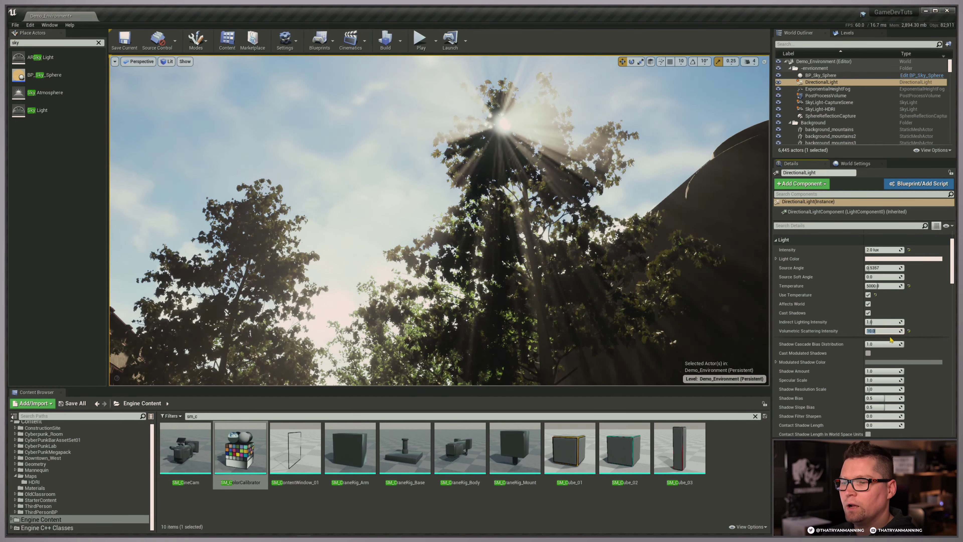
Step: Review the DirectionalLight's shadow, light shaft and cascaded shadow map settings with the street in view
key("f")
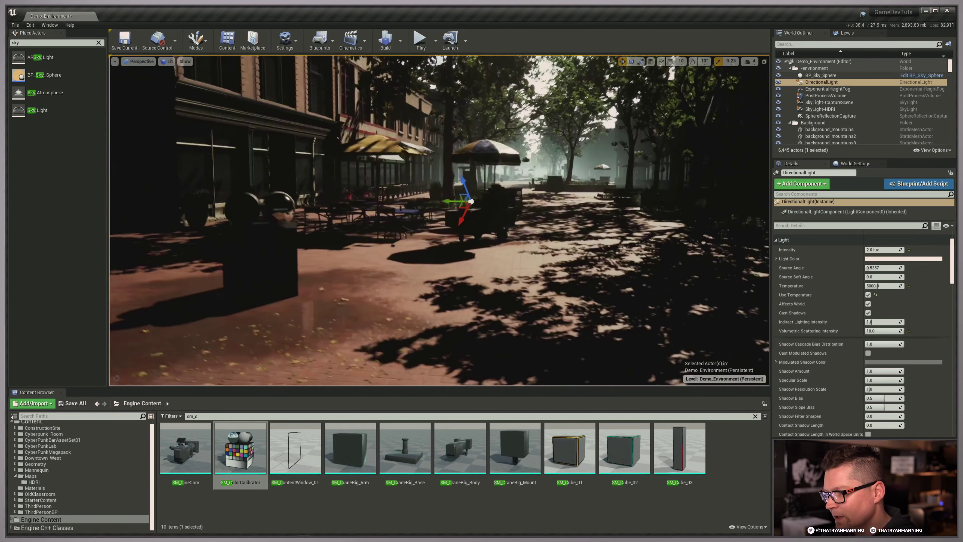
scroll(893, 366, "down", 10)
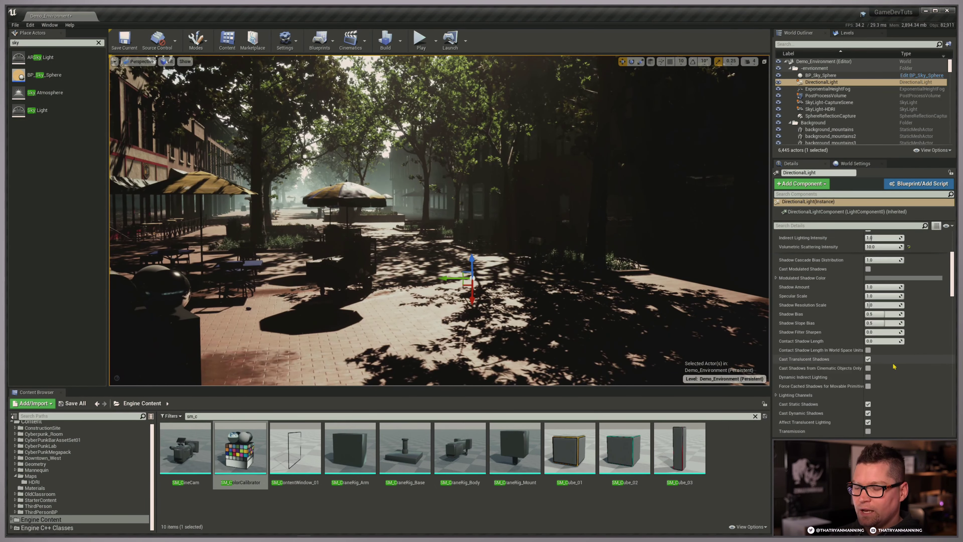
scroll(895, 366, "down", 10)
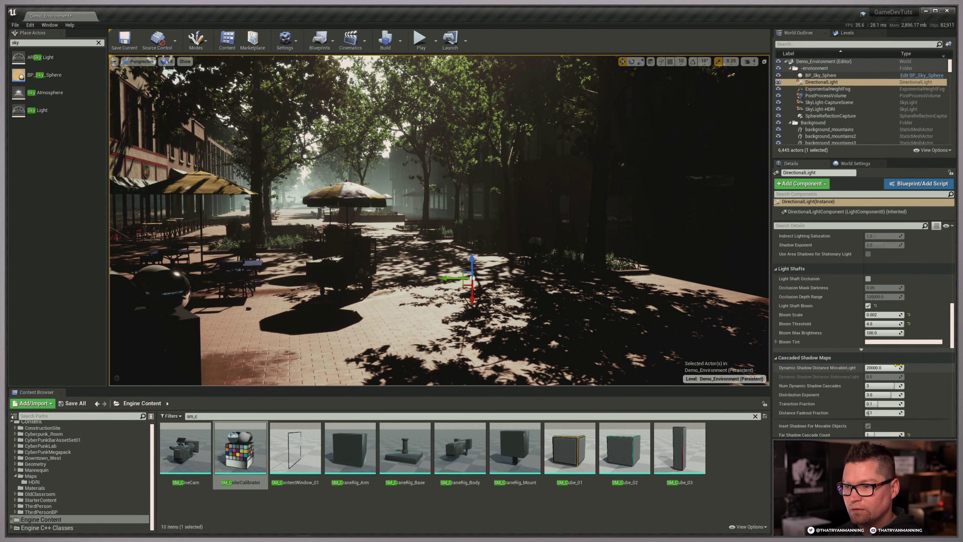
scroll(943, 323, "up", 15)
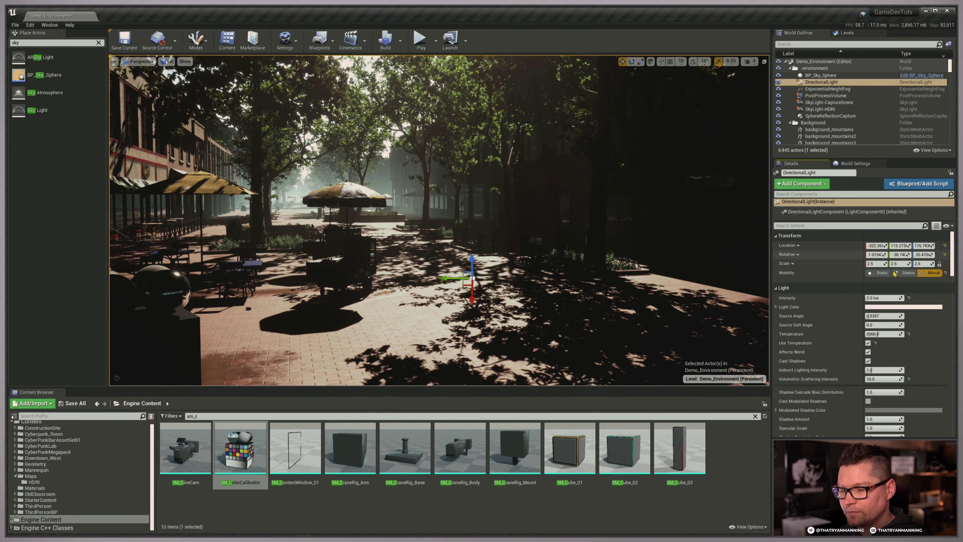
right_click_drag(453, 302, 436, 298)
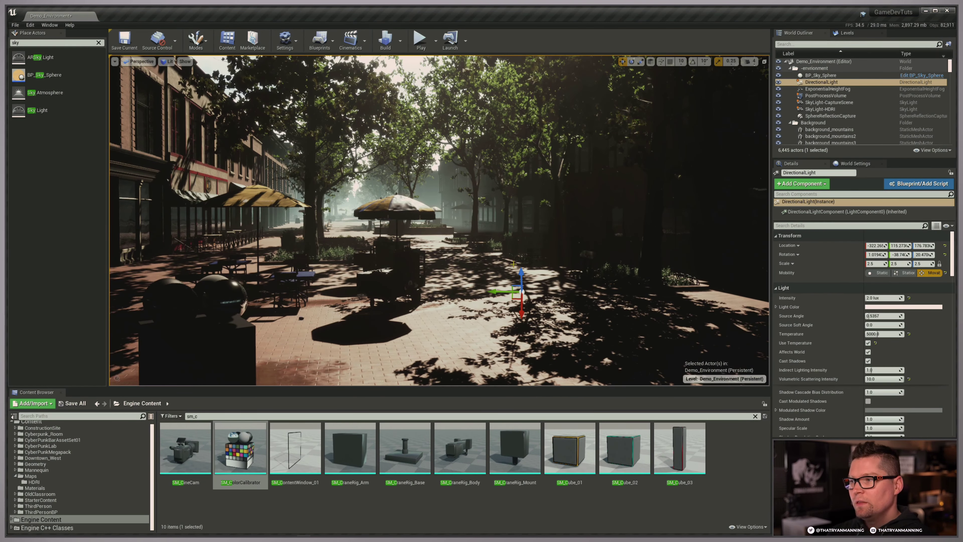
Step: Hide the DirectionalLight and turn on Affects World for SkyLight-CaptureScene to view its contribution alone
left_click(778, 82)
left_click(829, 103)
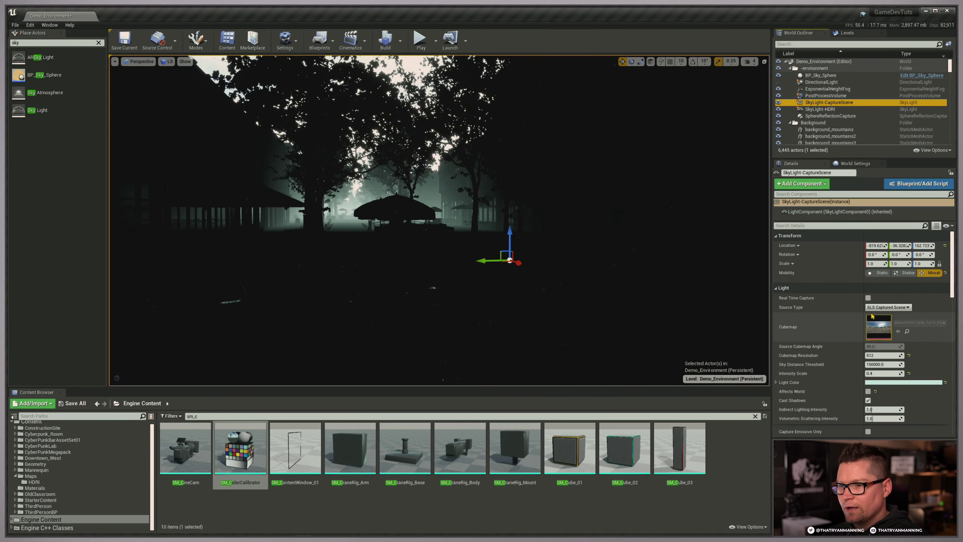
left_click(868, 391)
mouse_move(582, 233)
right_mouse_down()
mouse_move(560, 229)
mouse_move(578, 232)
right_mouse_up()
key("Escape")
Step: Switch Affects World off on SkyLight-CaptureScene and on for SkyLight-HDRI, and unhide the DirectionalLight
left_click(826, 102)
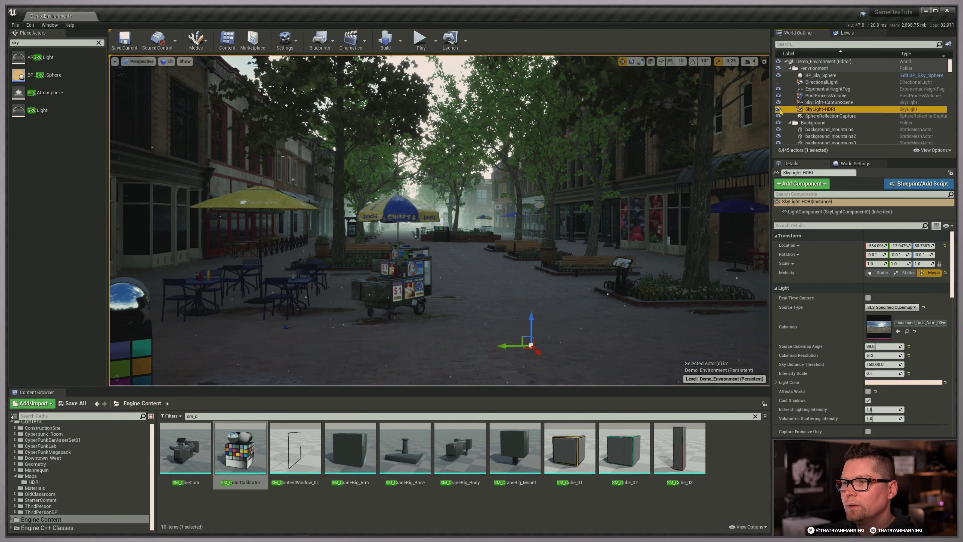
left_click(867, 390)
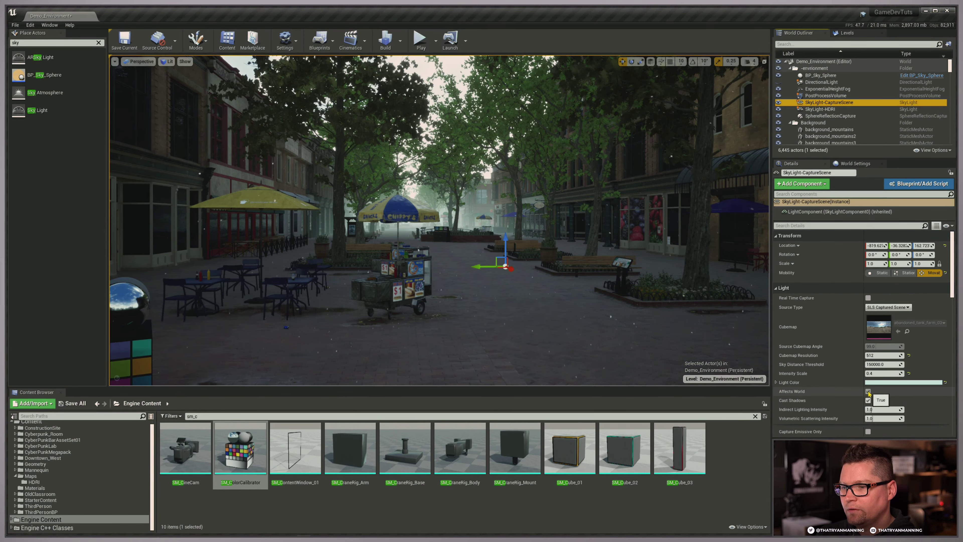
left_click(820, 109)
left_click(867, 391)
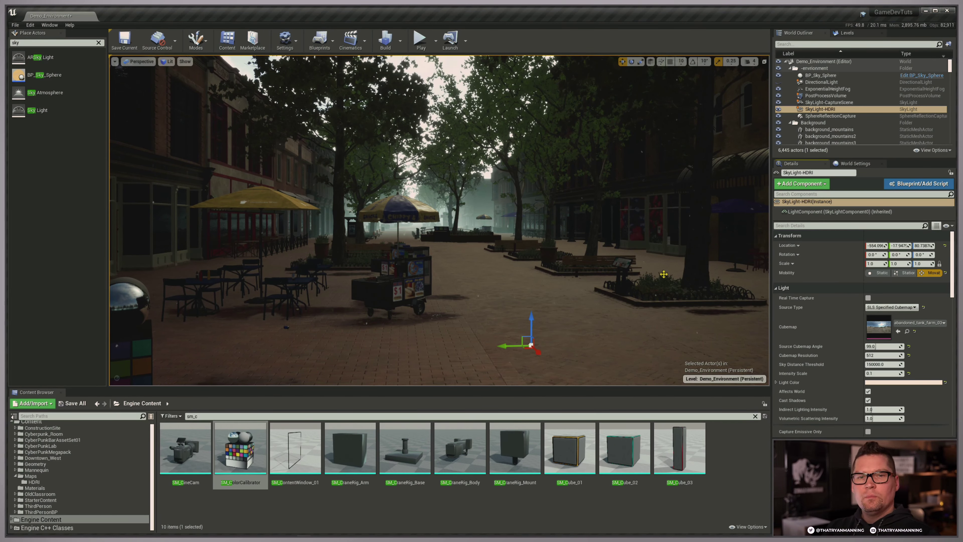
left_click(778, 82)
right_click_drag(473, 272, 462, 276)
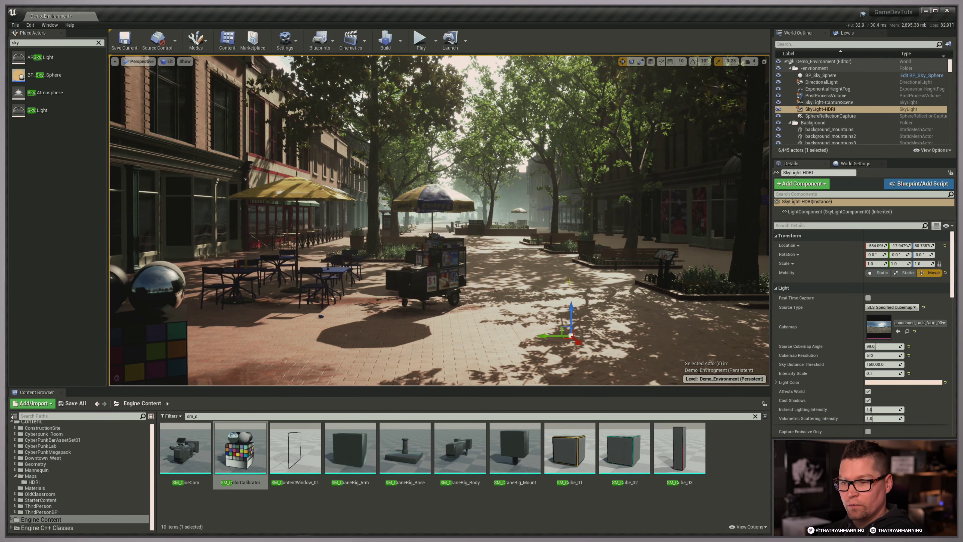
Step: Examine the color calibrator up close and check the Content Browser's Show Engine Content option
right_click_drag(569, 281, 396, 189)
key("w")
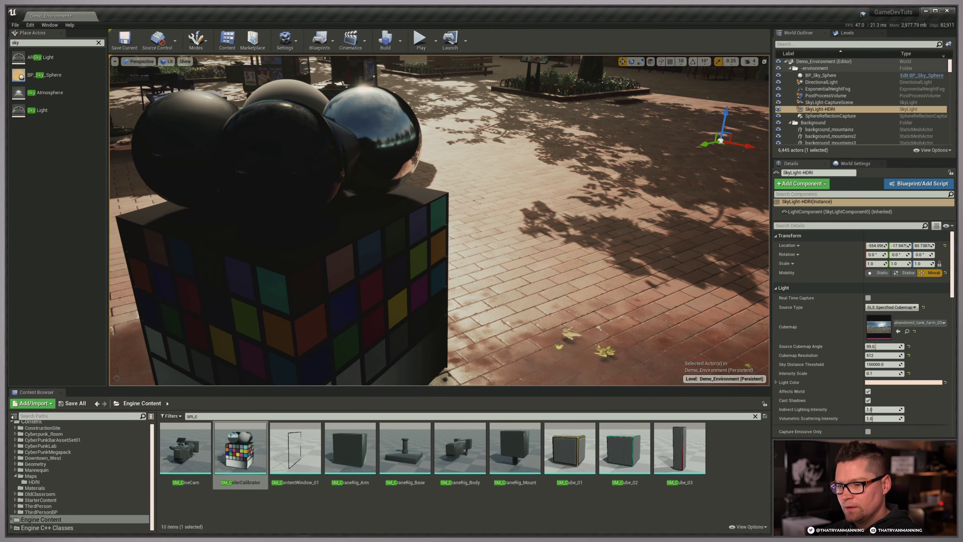
left_click(748, 527)
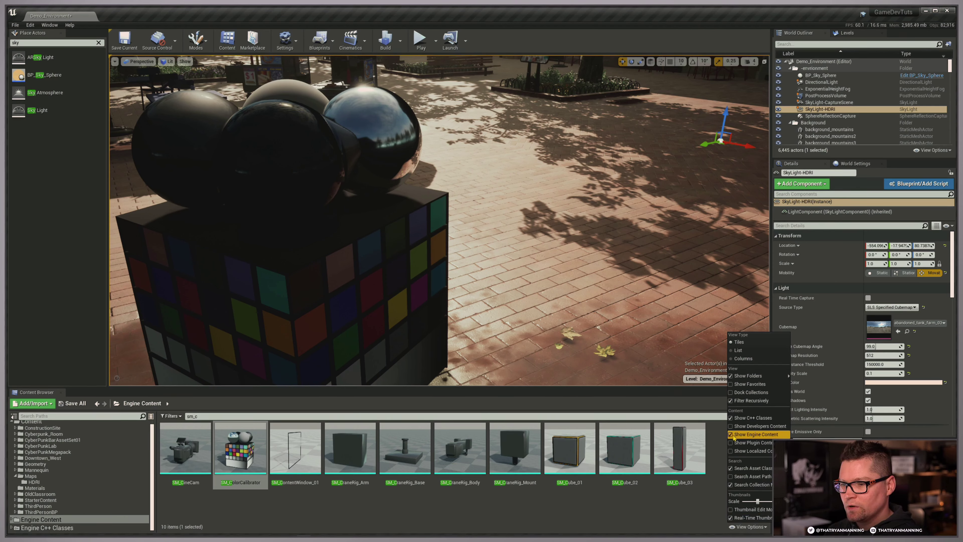
left_click(503, 499)
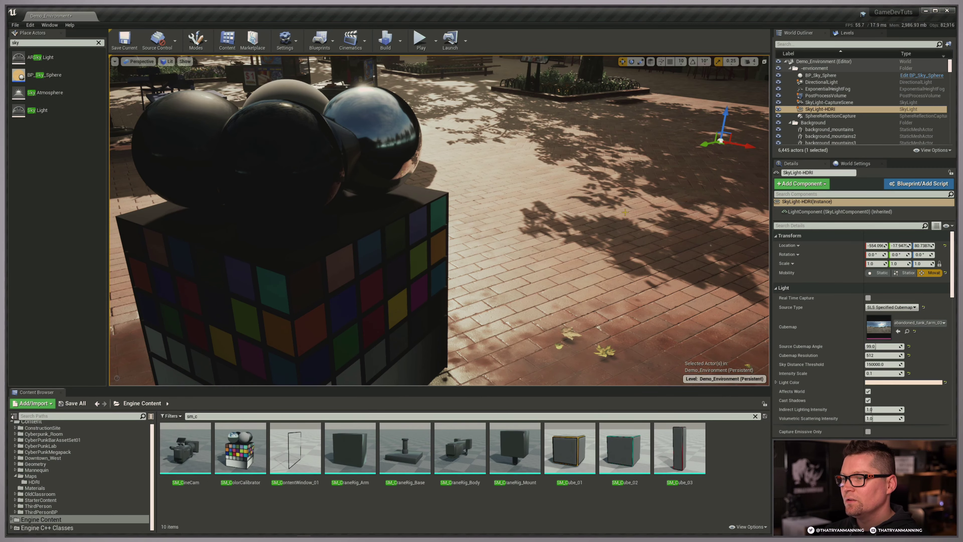
Step: Turn SkyLight-HDRI's Source Cubemap Angle to about 105.86 while viewing the reflections on the calibrator's spheres
right_click_drag(556, 219, 667, 220)
mouse_move(393, 205)
right_mouse_down()
mouse_move(295, 175)
mouse_move(393, 205)
right_mouse_up()
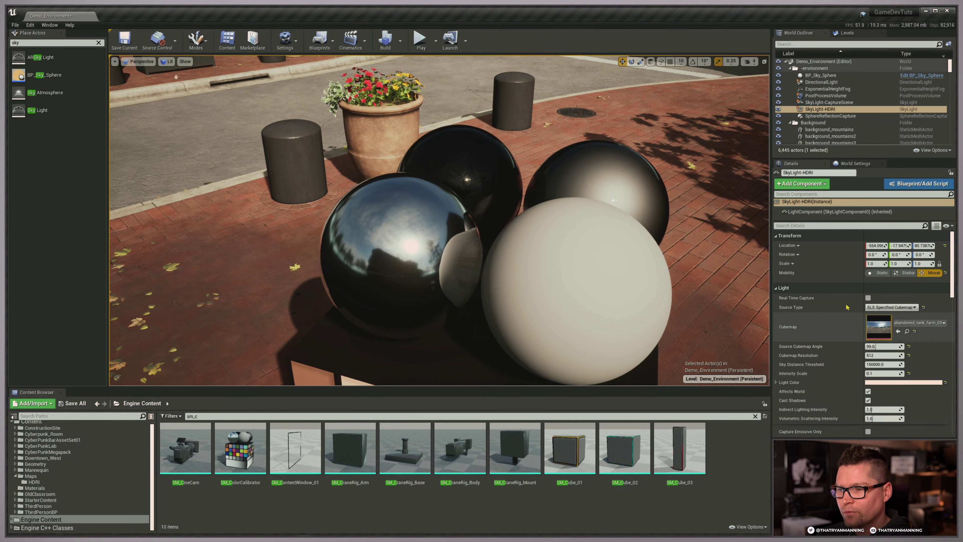
left_click_drag(874, 346, 889, 346)
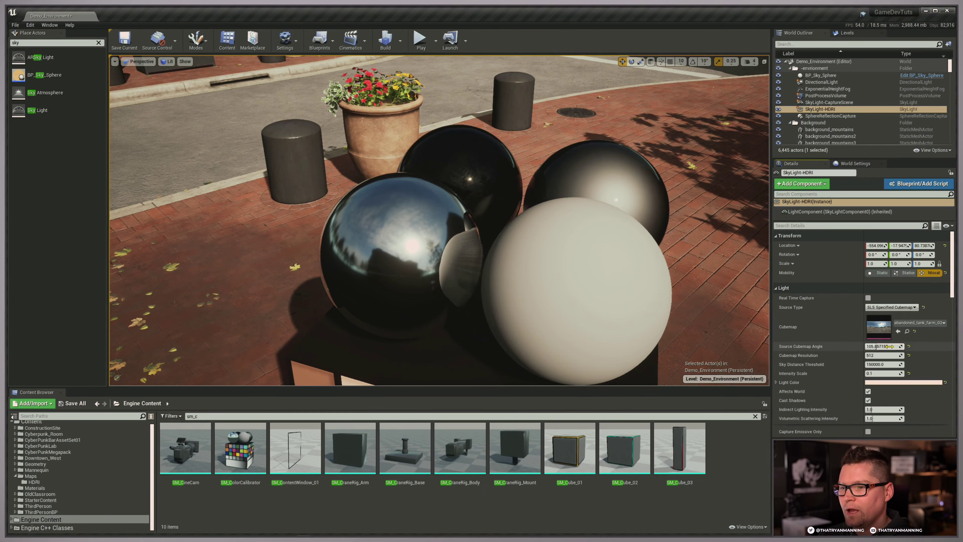
Step: With the street in view, switch Affects World off on SkyLight-HDRI and on for SkyLight-CaptureScene
right_click_drag(616, 269, 716, 235)
key("s")
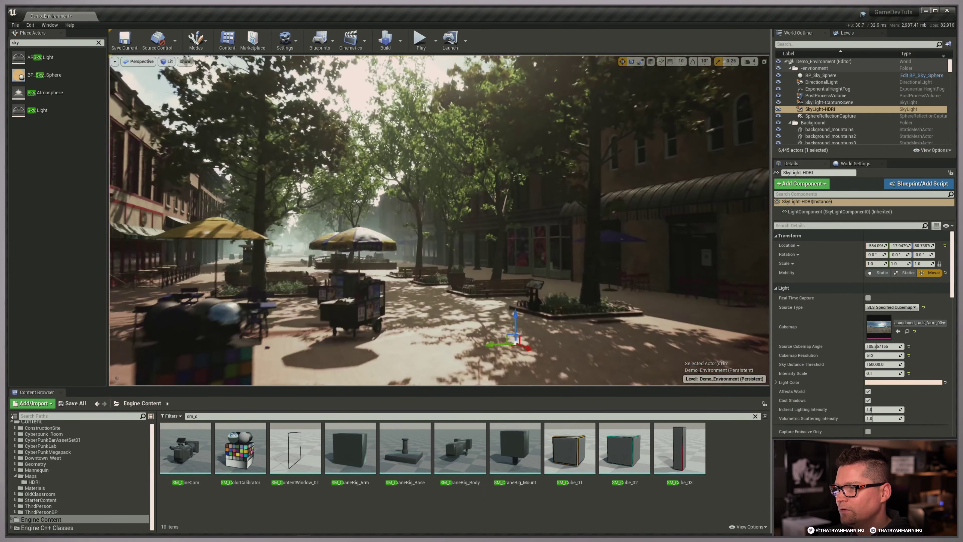
right_click_drag(490, 246, 443, 270)
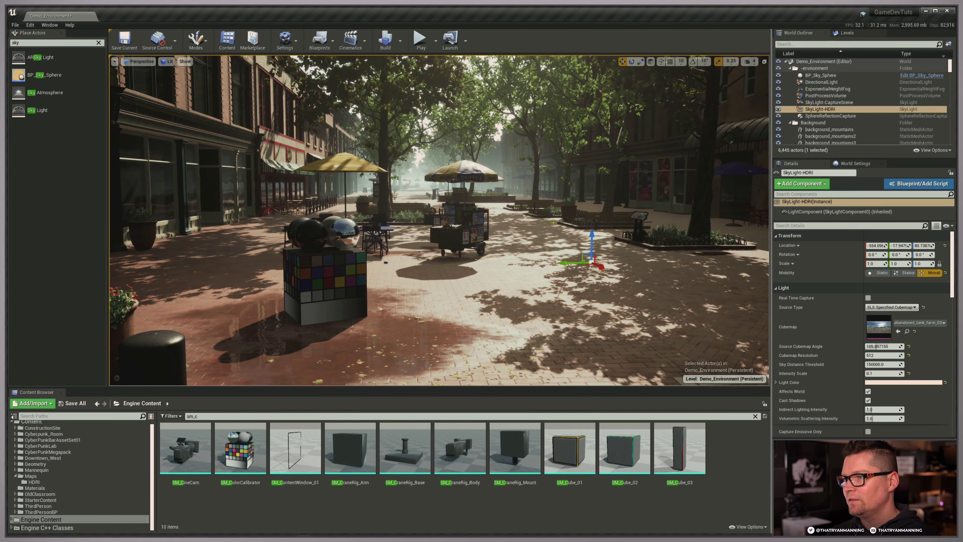
right_click_drag(554, 222, 615, 169)
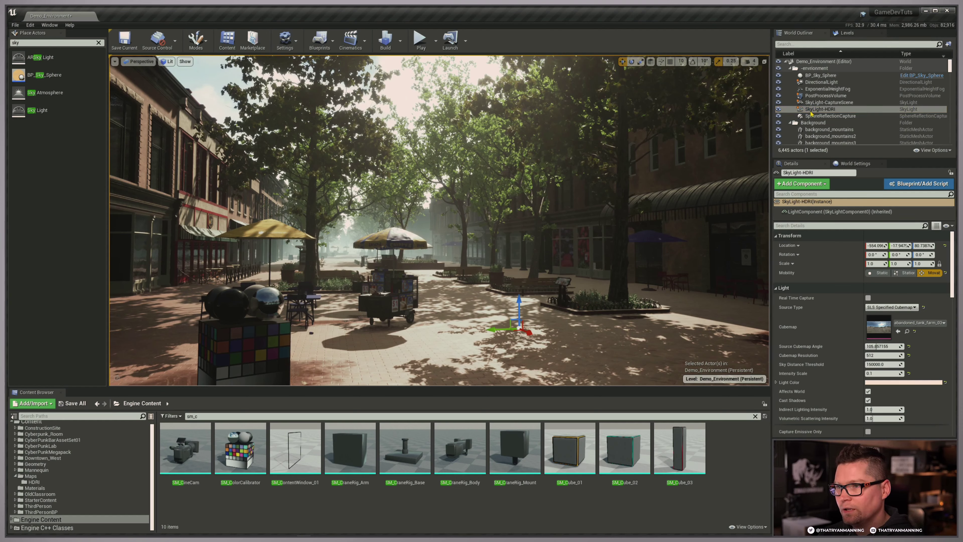
left_click(868, 391)
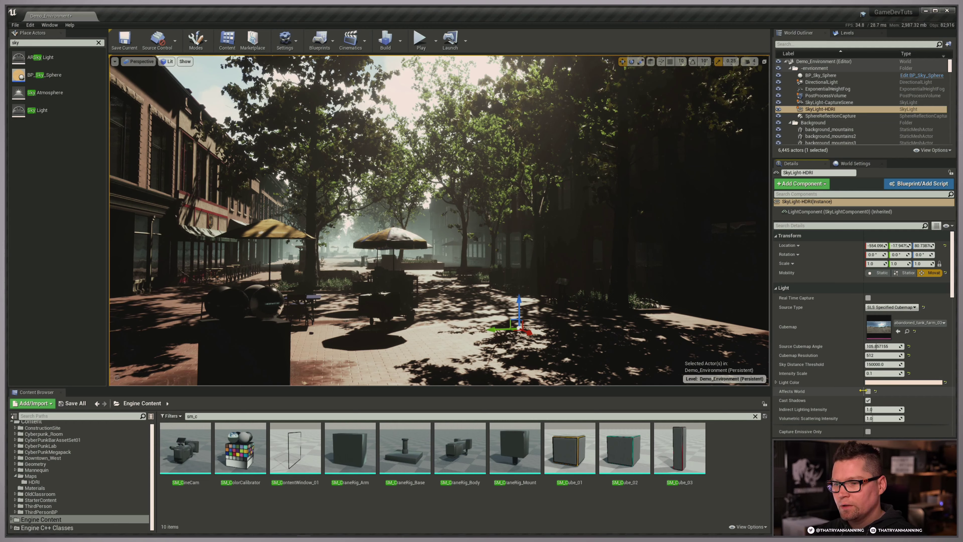
left_click(829, 102)
left_click(868, 391)
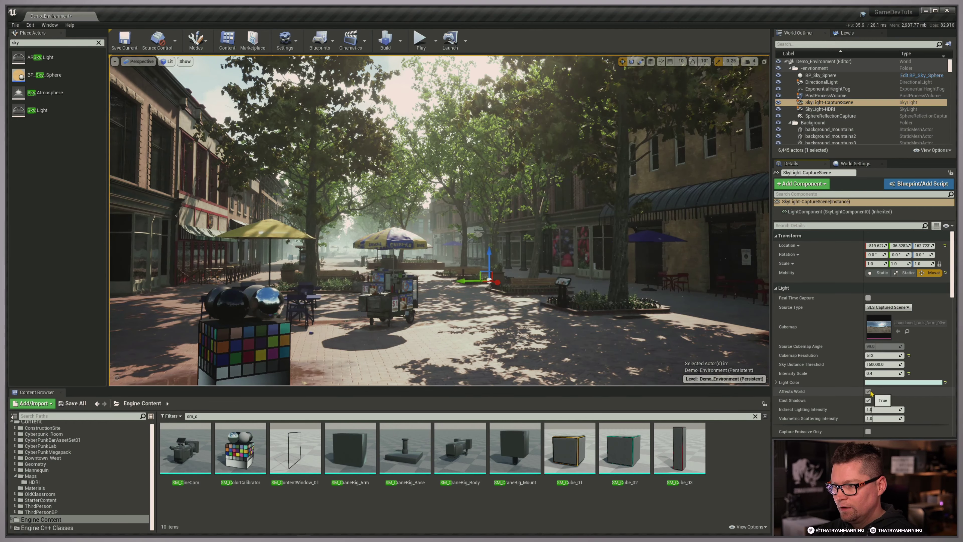
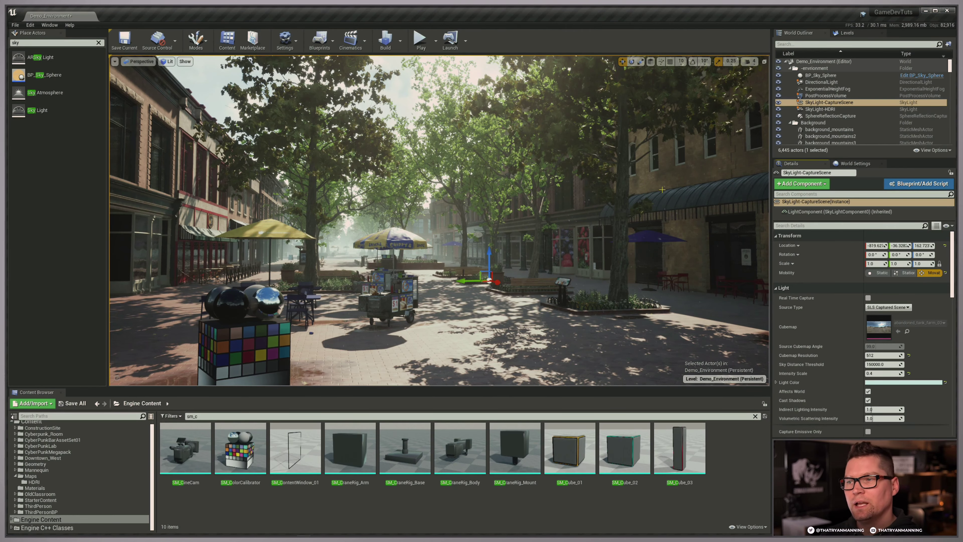
Step: Inspect the Light Color of SkyLight-CaptureScene on the color wheel with the snack cart area in view
right_click_drag(696, 282, 689, 289)
key("w")
key("Escape")
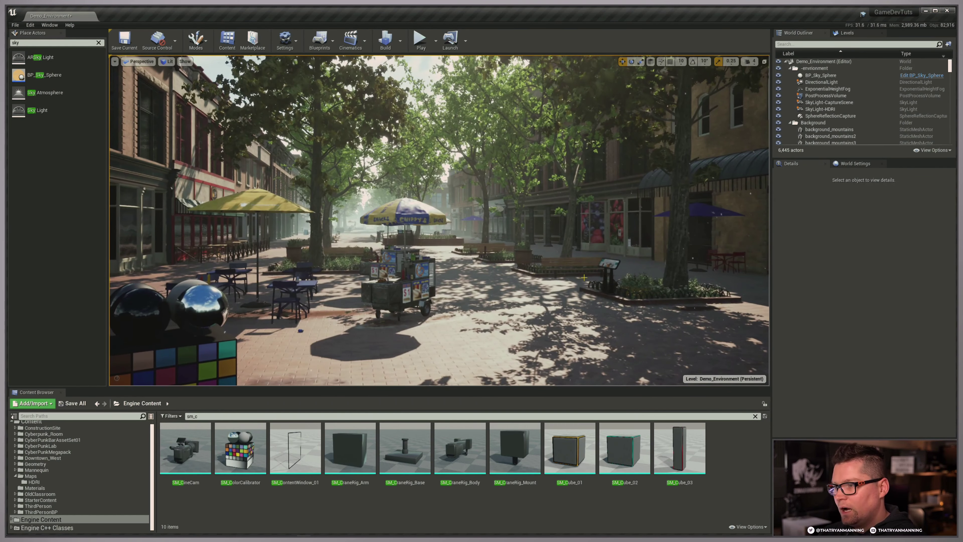
left_click(820, 101)
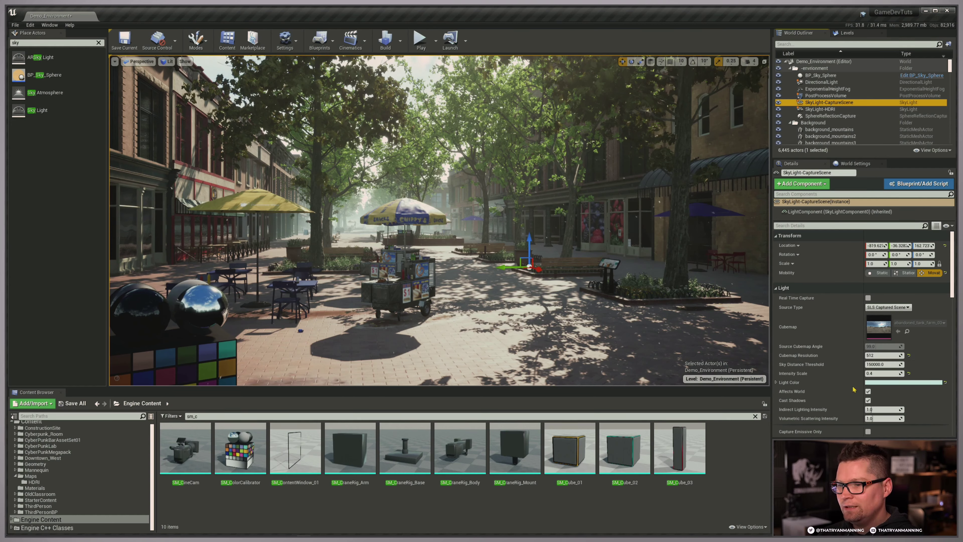
left_click(909, 381)
left_click_drag(920, 399, 944, 400)
left_click(908, 383)
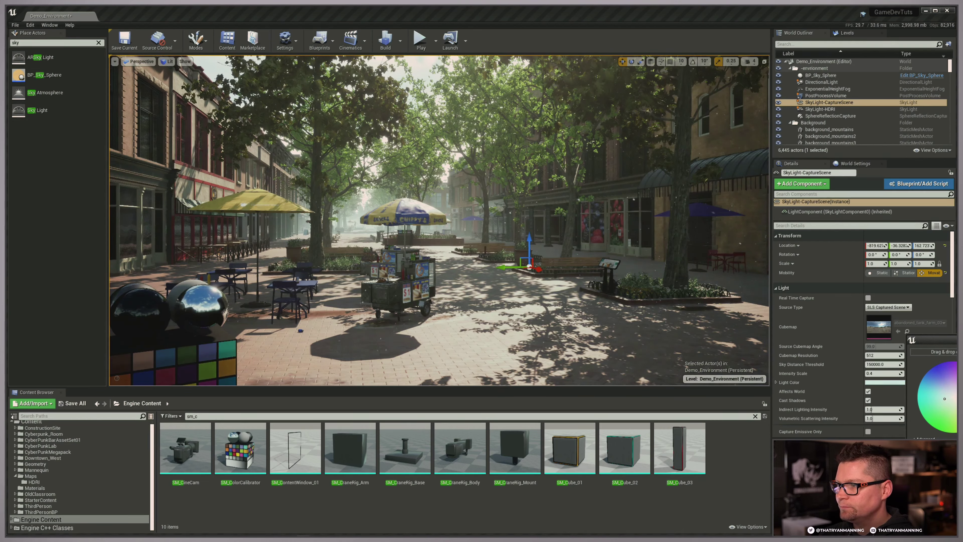
left_click(955, 455)
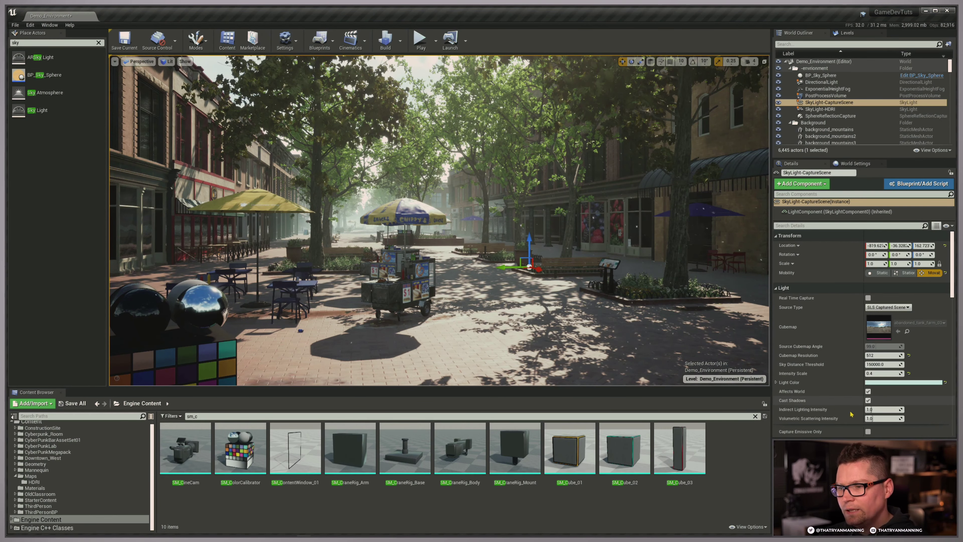
Step: Toggle Lower Hemisphere Is Solid Color off and back on for SkyLight-CaptureScene to compare the lighting around the snack cart
scroll(868, 341, "down", 8)
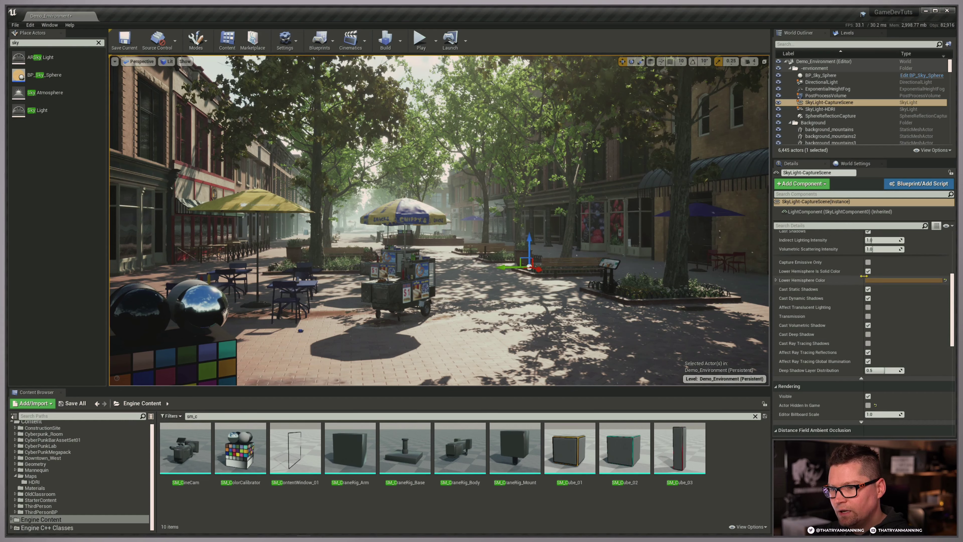
left_click(868, 271)
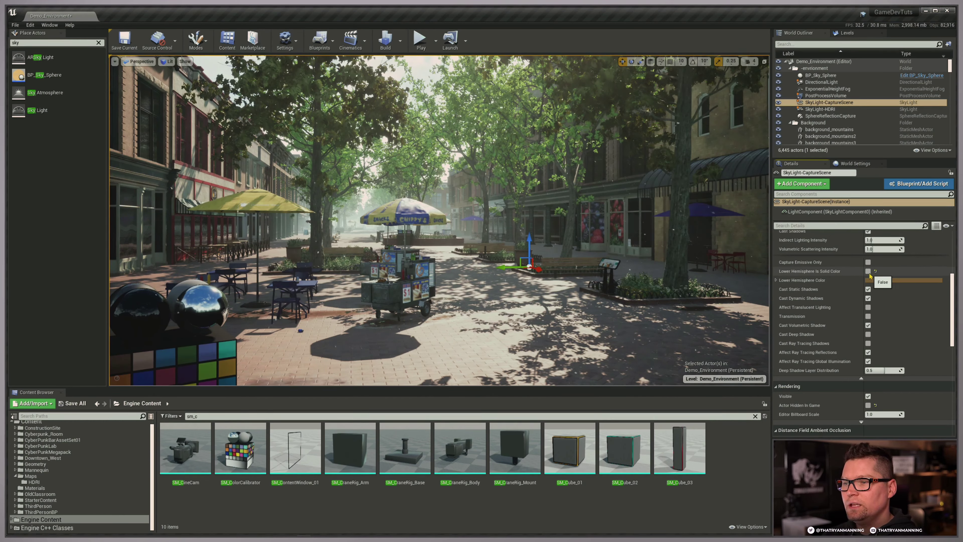
left_click(868, 271)
left_click(868, 271)
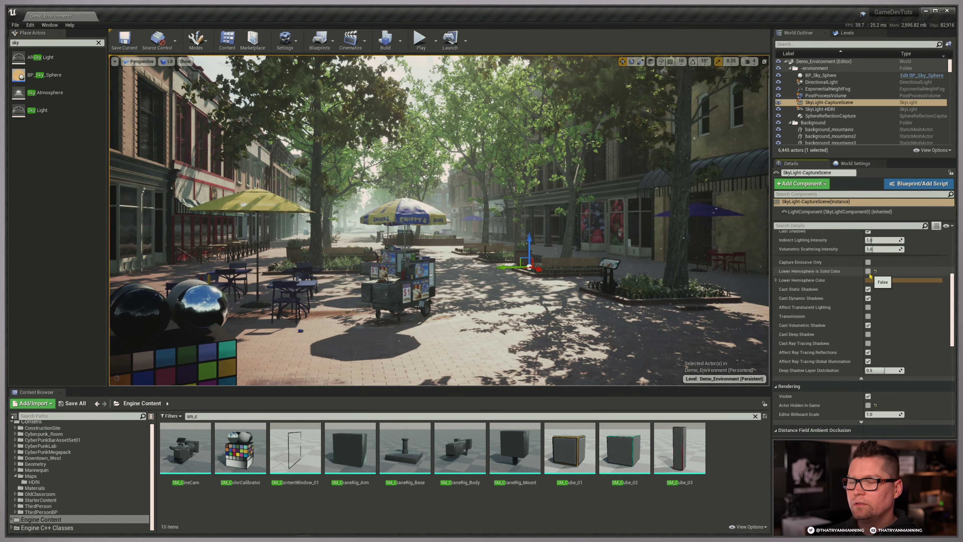
right_click_drag(576, 271, 561, 292)
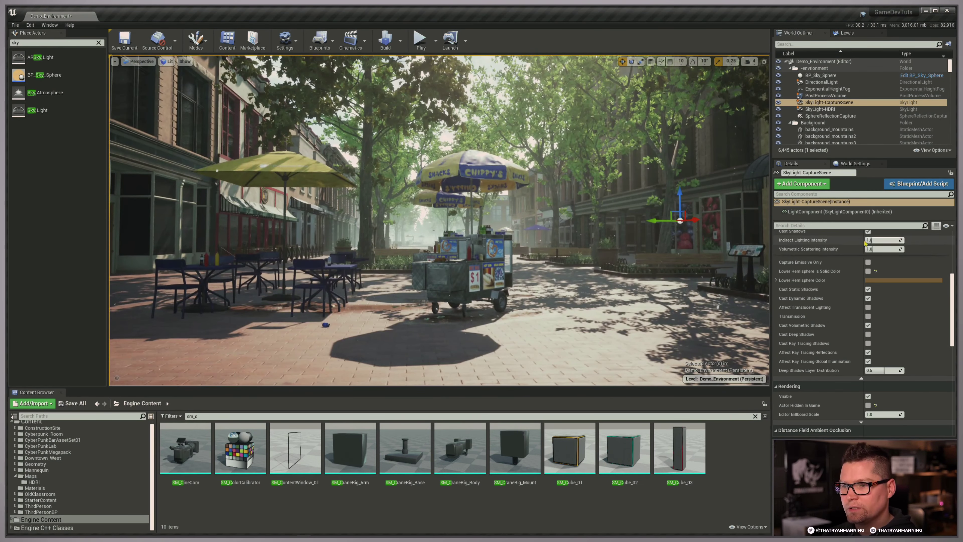
left_click(868, 272)
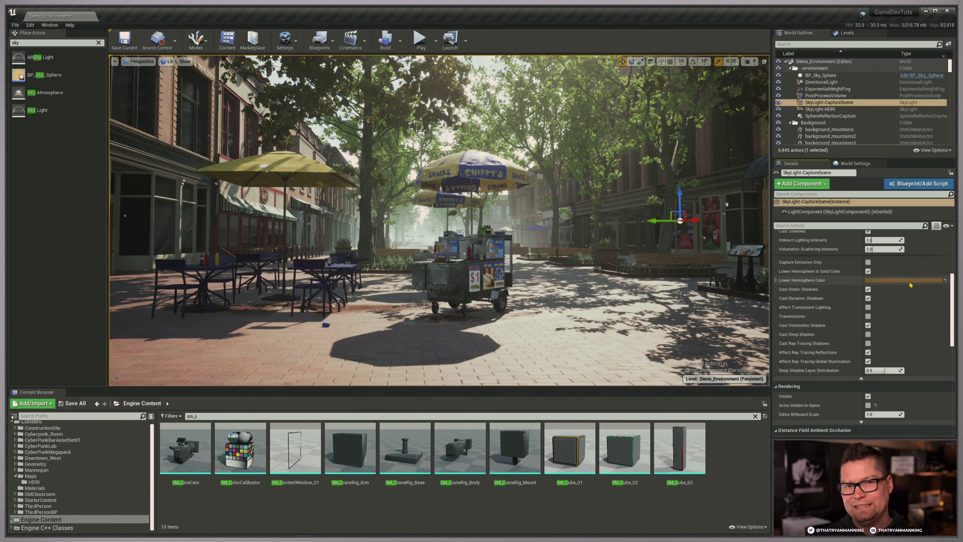
Step: Look over the calibrator and street, and review SkyLight-CaptureScene's shadow, Distance Field Ambient Occlusion and cloud settings
right_click_drag(531, 228, 322, 228)
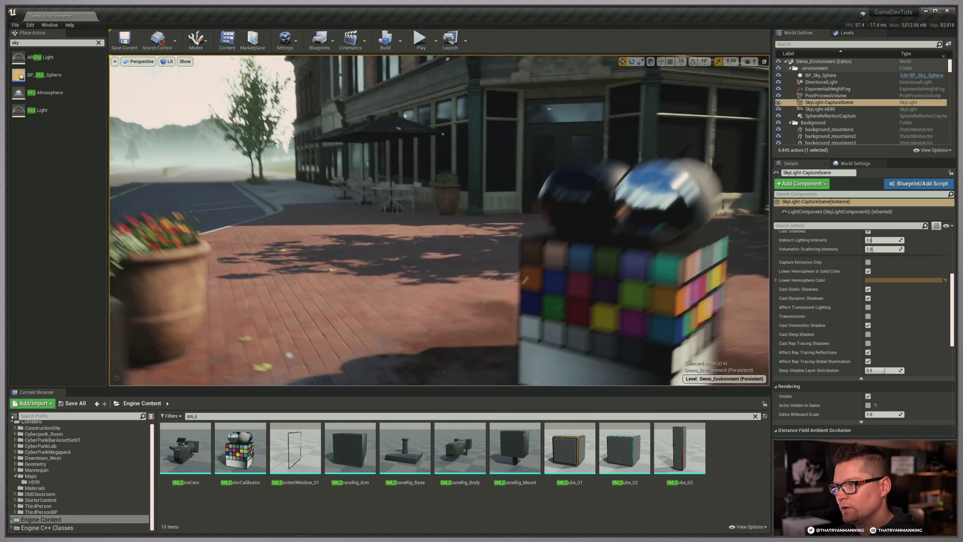
right_click_drag(235, 248, 248, 260)
right_click_drag(401, 284, 550, 298)
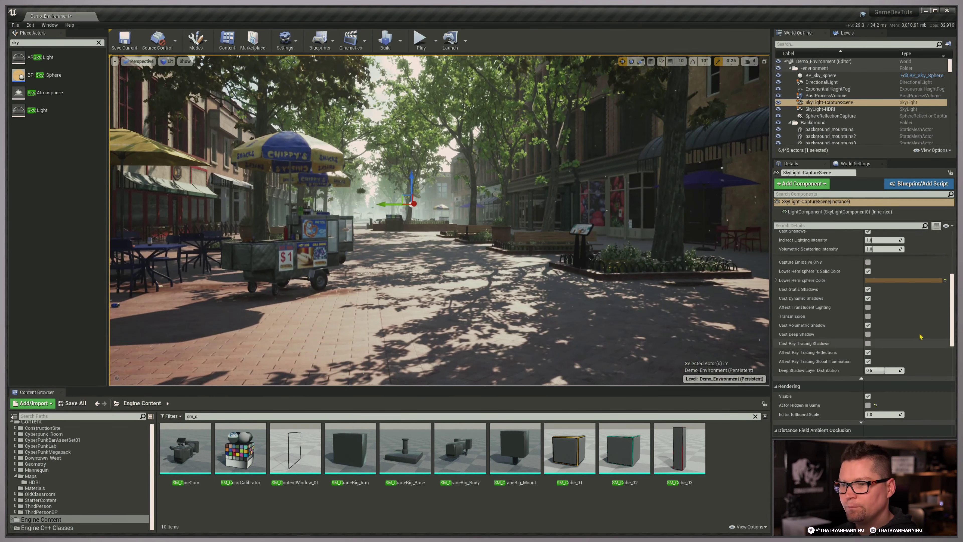
scroll(913, 368, "down", 4)
scroll(913, 368, "down", 2)
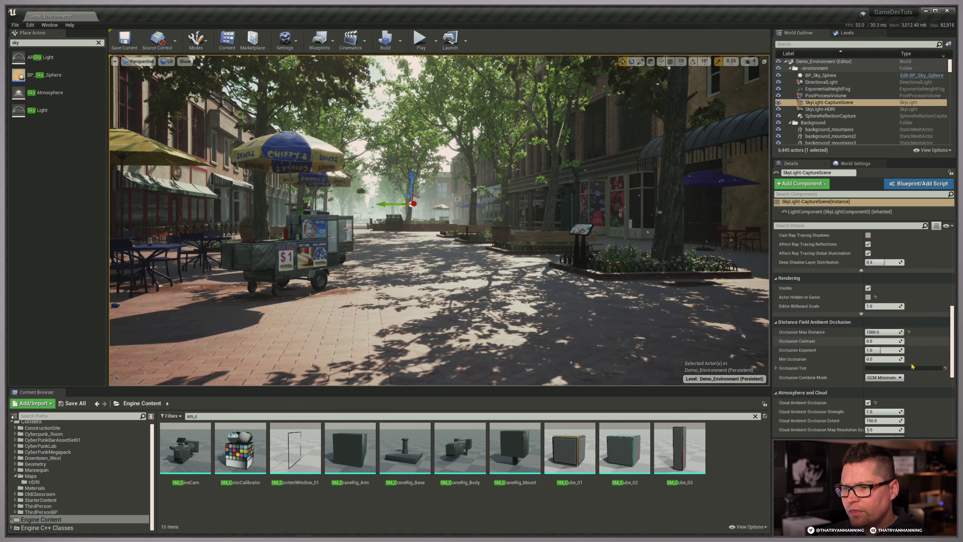
scroll(951, 368, "down", 2)
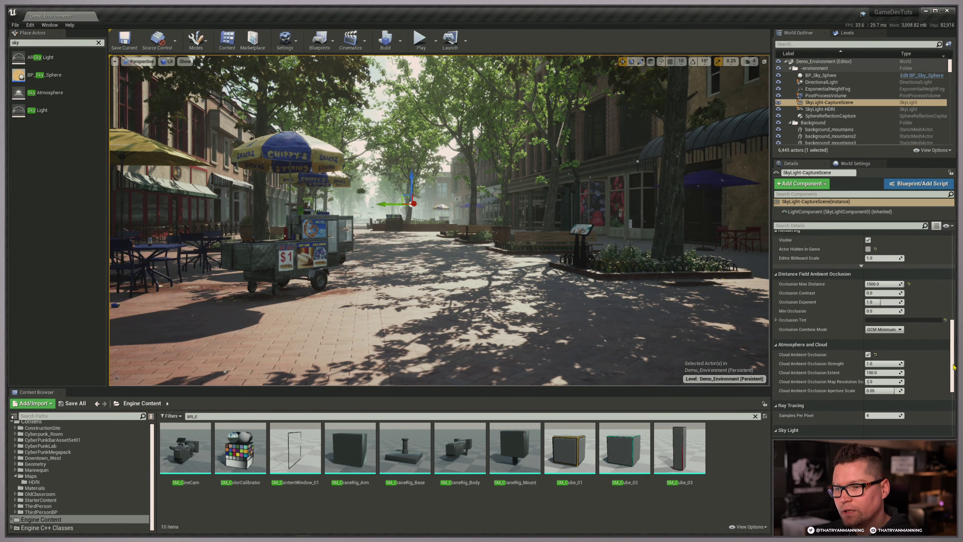
scroll(929, 353, "up", 10)
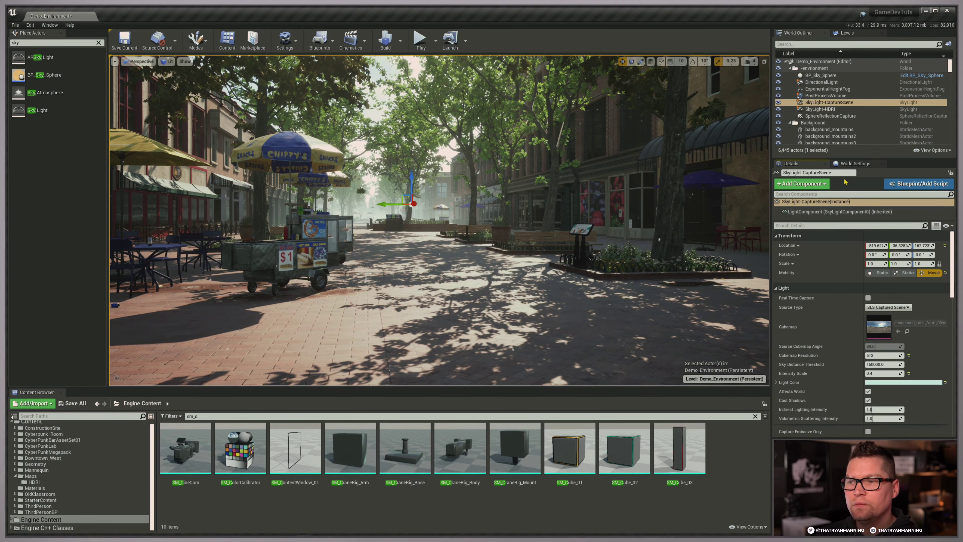
Step: Try a Fog Density of about 0.0033 on the ExponentialHeightFog, and undo the change
left_click(822, 89)
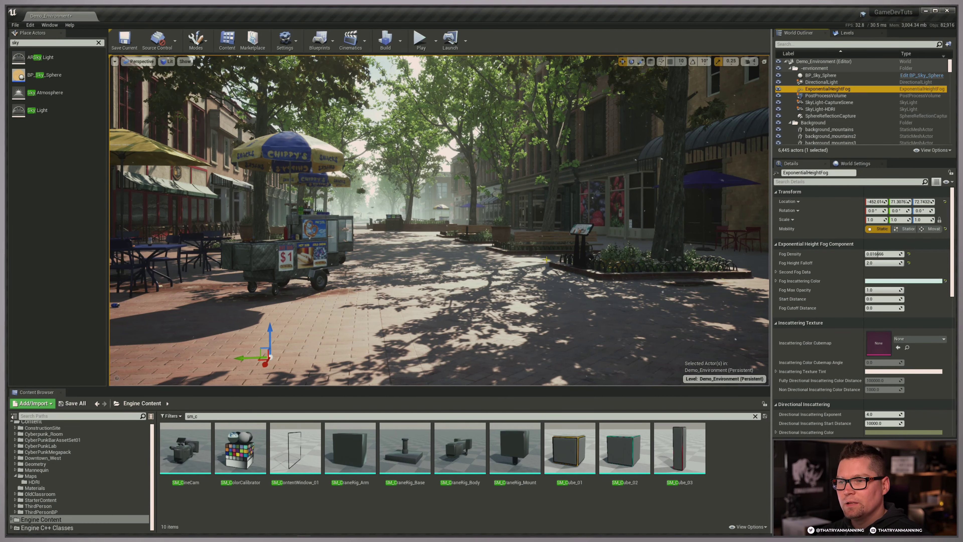
right_click_drag(546, 260, 534, 258)
left_click_drag(880, 254, 869, 254)
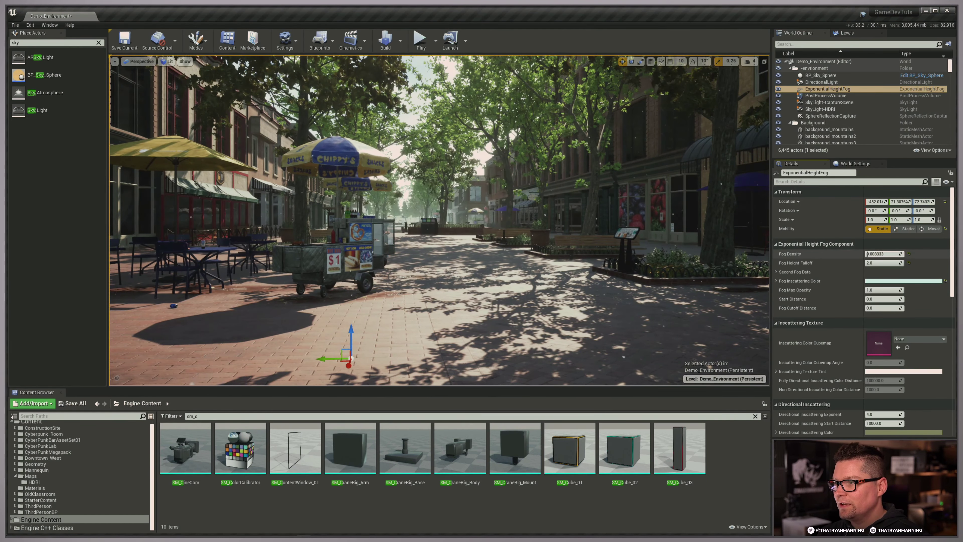
key("ctrl+z")
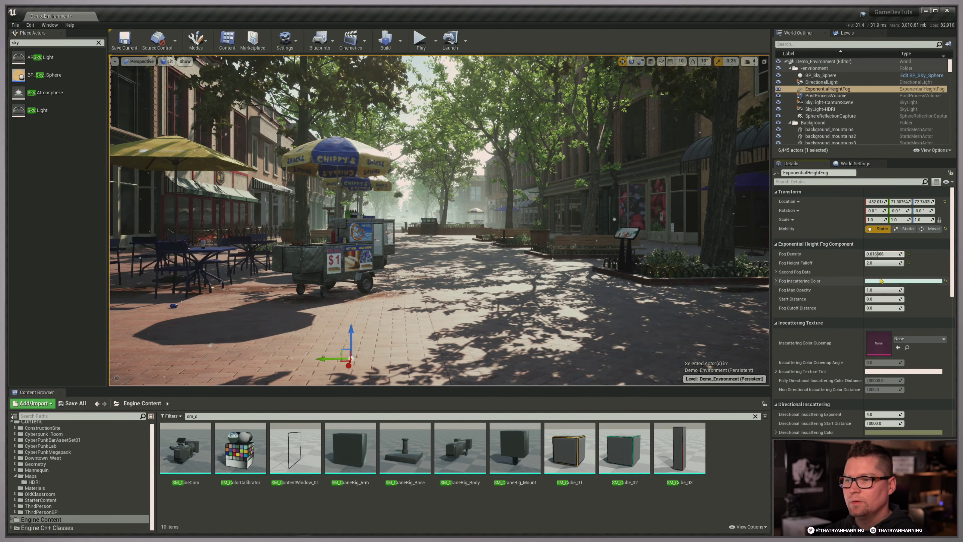
Step: Looking up at the sun, try the ExponentialHeightFog's volumetric Scattering Distribution at 0 and about 0.154, and return it to 0.9
scroll(822, 344, "down", 2)
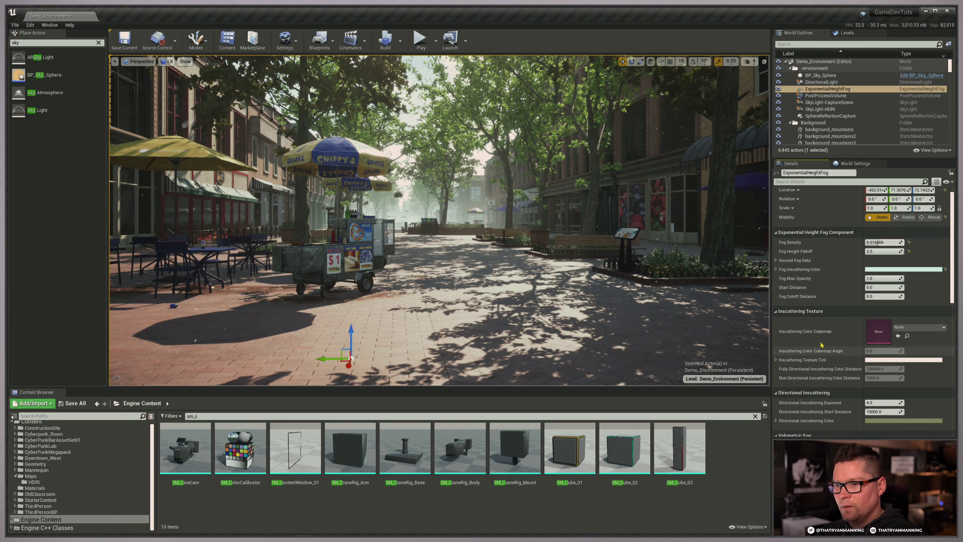
scroll(822, 345, "down", 10)
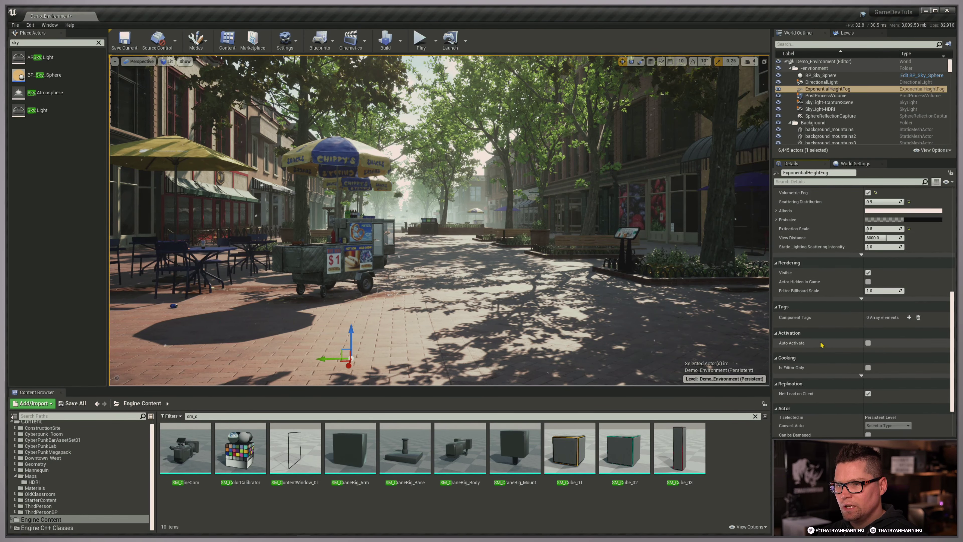
scroll(822, 344, "up", 5)
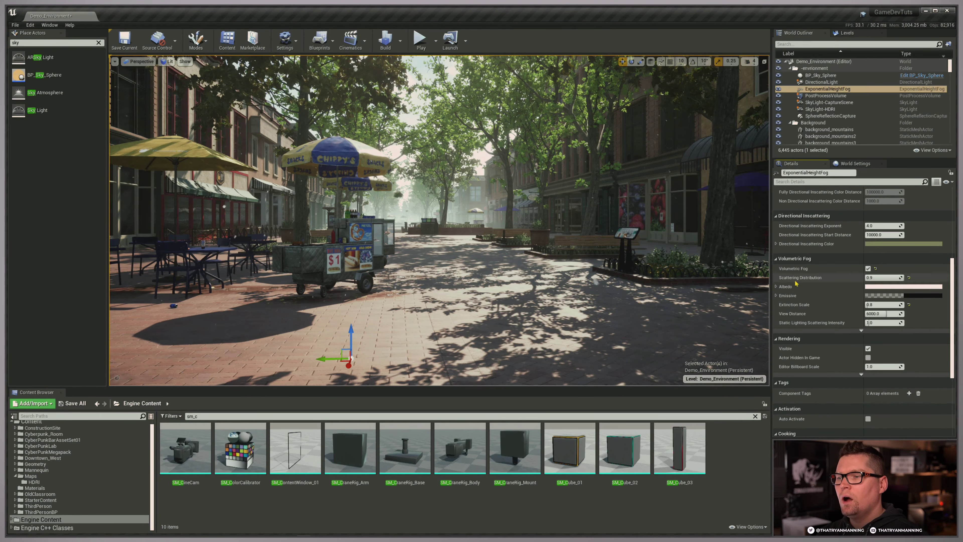
right_click_drag(608, 315, 661, 216)
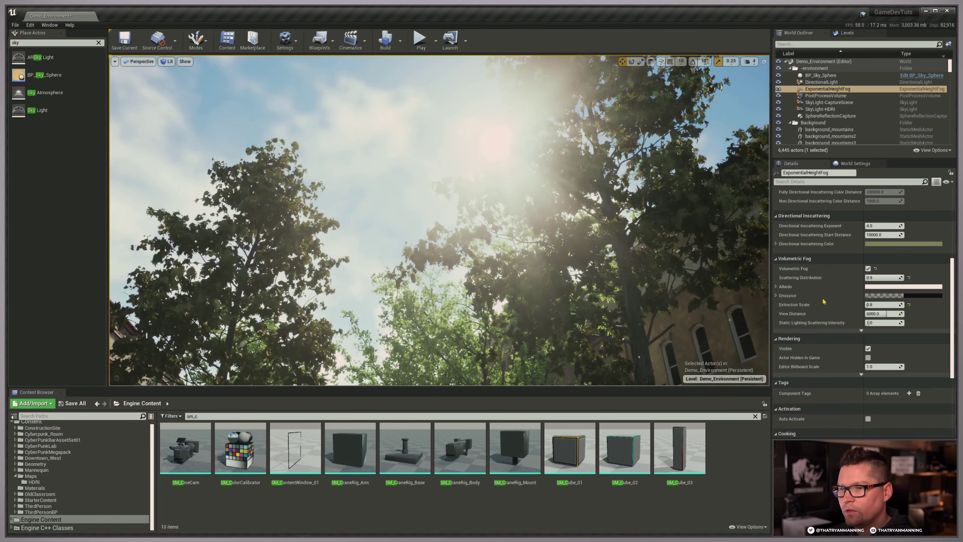
left_click(893, 278)
type("0")
key("Return")
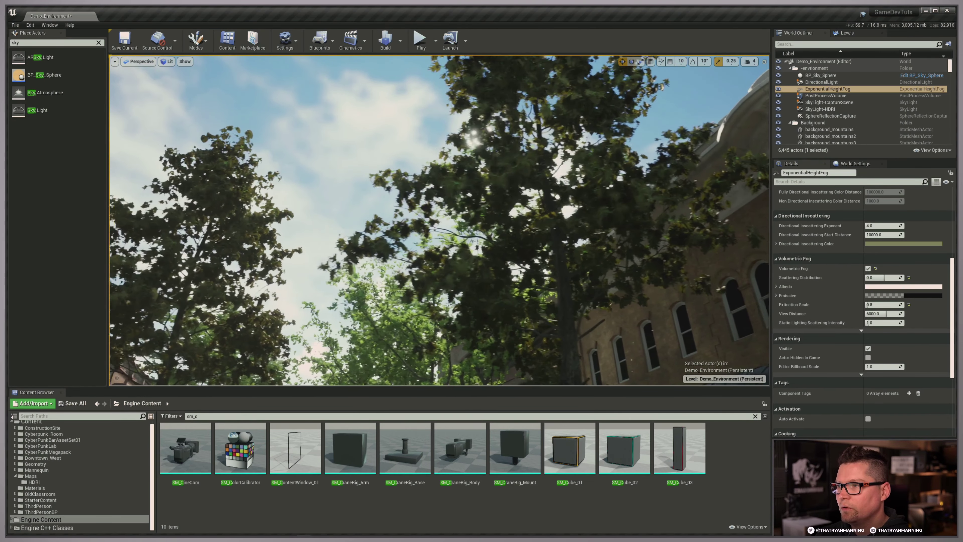
left_click_drag(878, 278, 884, 278)
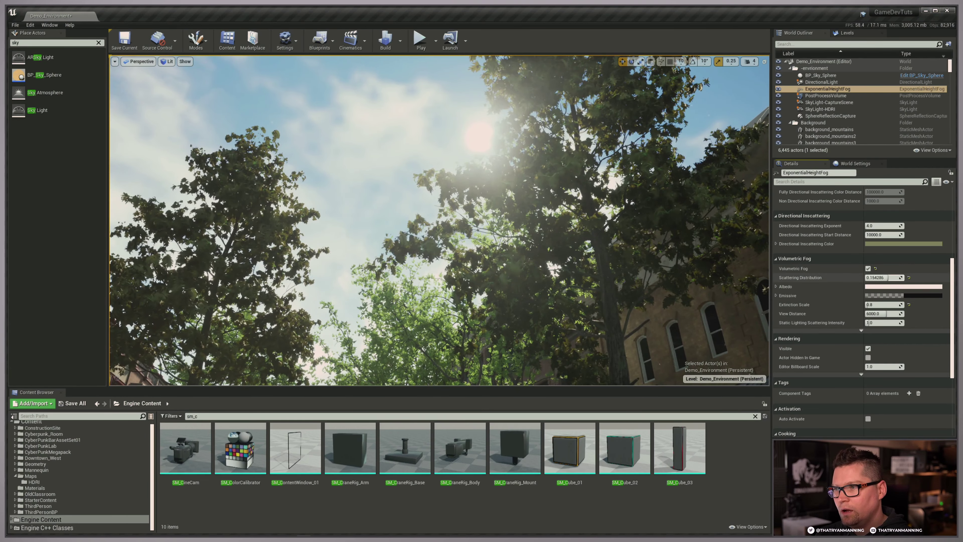
right_click_drag(622, 243, 577, 364)
key("d")
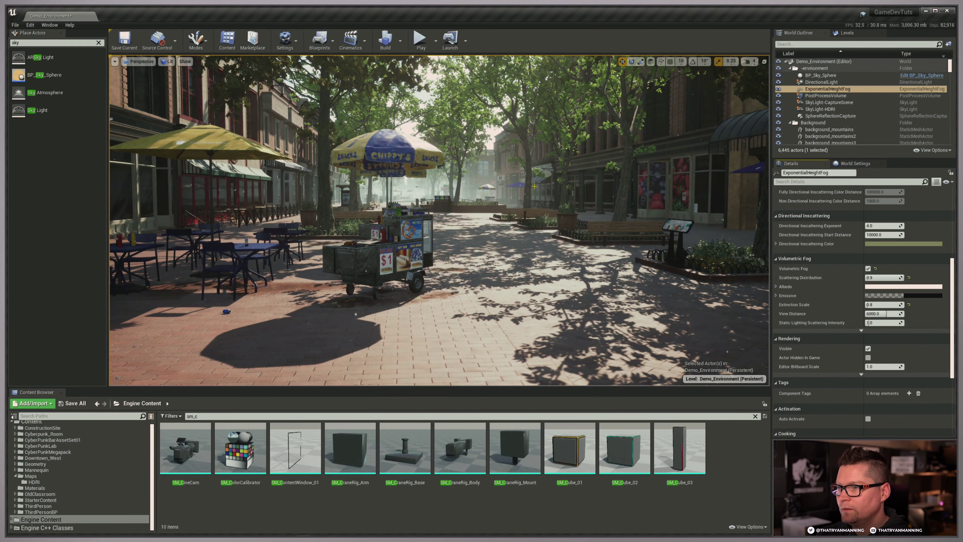
Step: View the street from farther back and toggle game view to check the fog and lighting without editor overlays
key("s")
right_click_drag(611, 274, 613, 261)
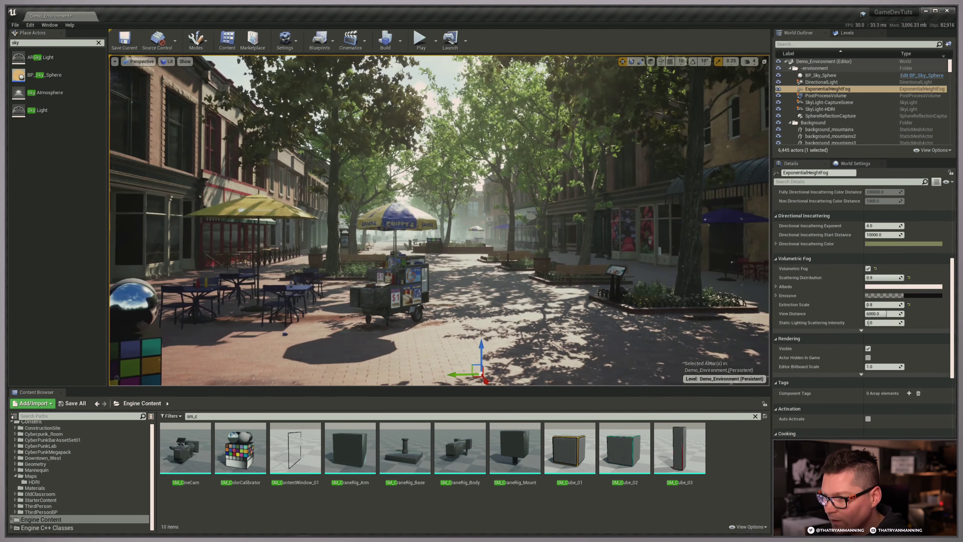
key("g")
key("g")
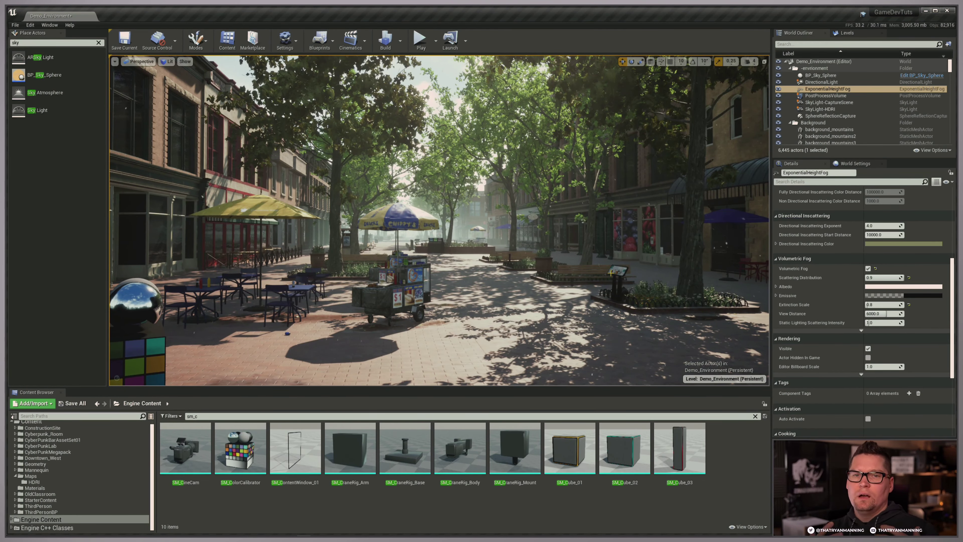